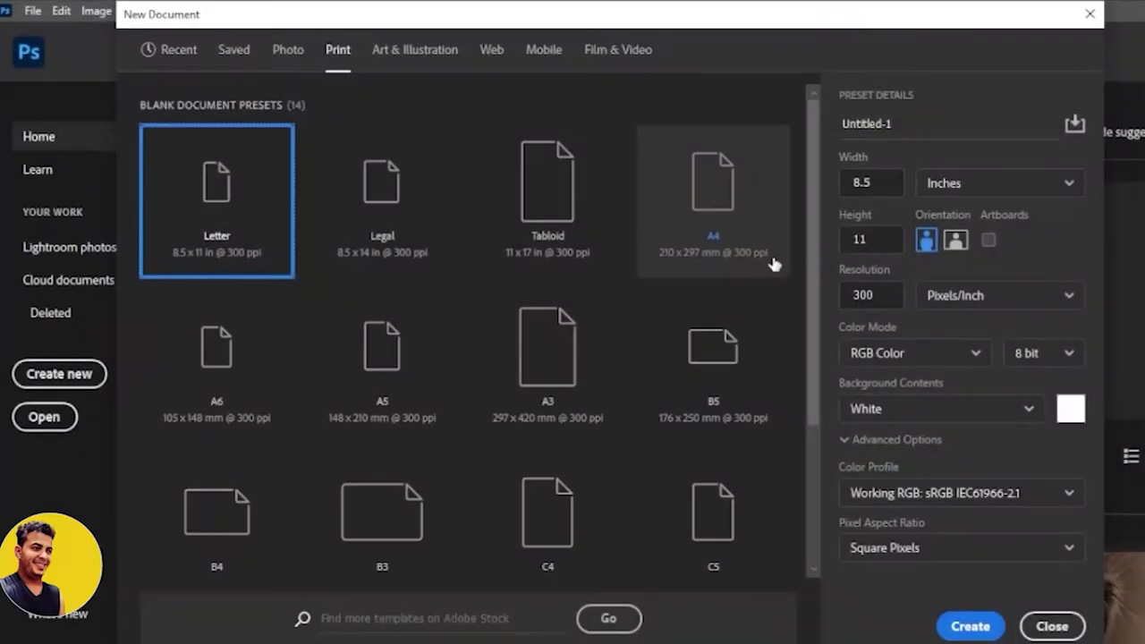
# Step: Create a blank A4 document (210 x 297 mm, 300 ppi) from the Print preset
pyautogui.click(732, 216)
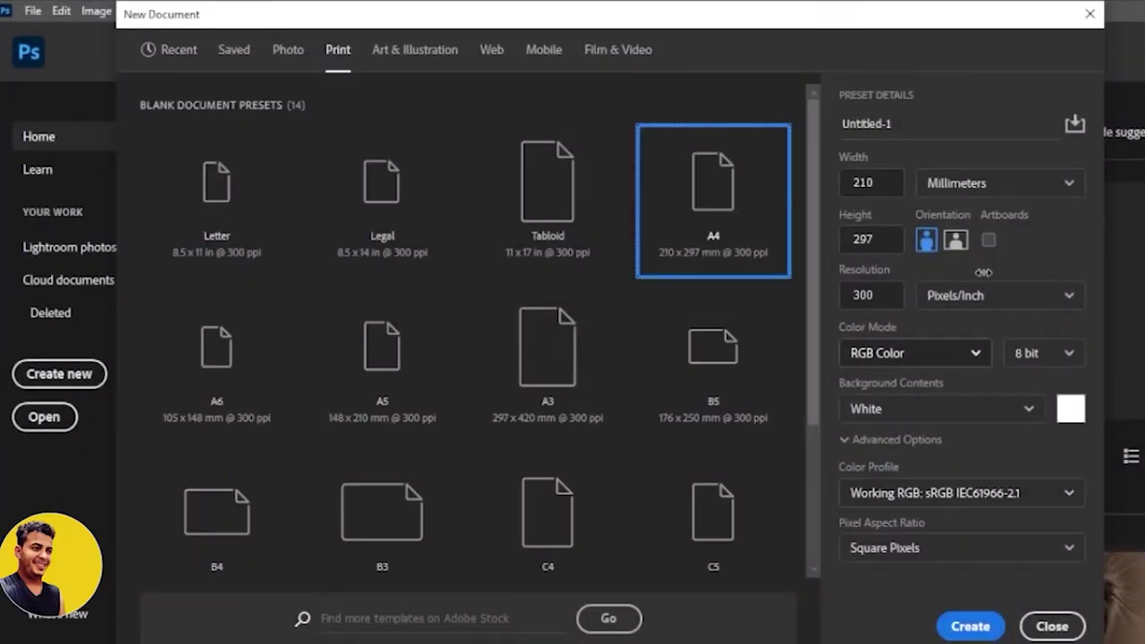
pyautogui.click(959, 628)
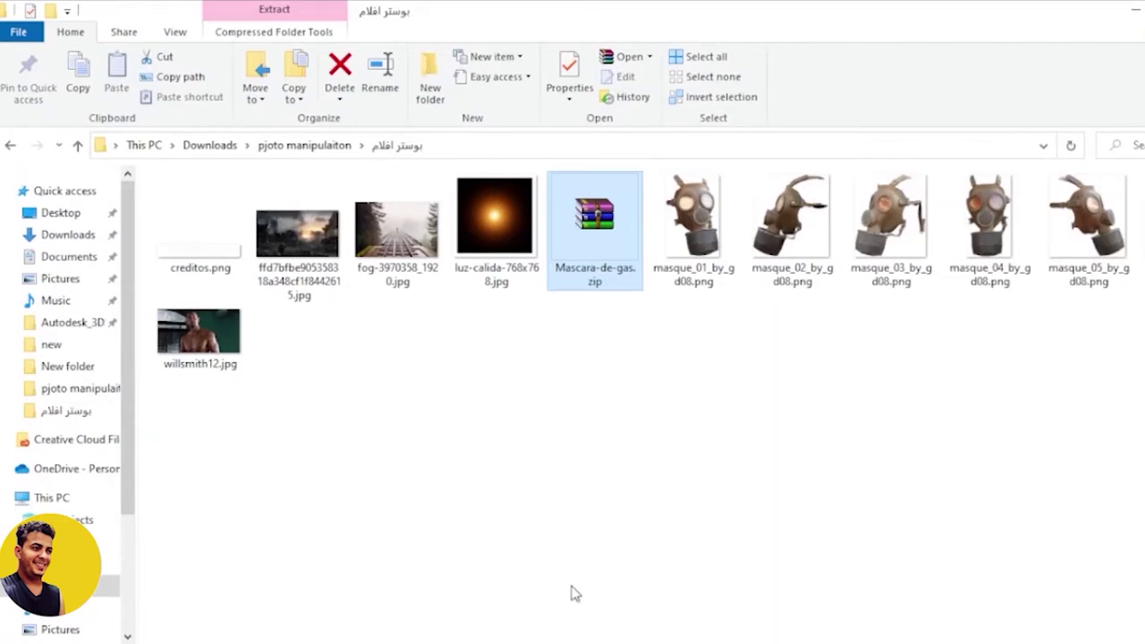
# Step: Place fog-3970358_1920.jpg into the poster, scaled to about 152% and moved to the canvas bottom
pyautogui.moveTo(401, 228)
pyautogui.mouseDown()
pyautogui.moveTo(389, 639)
pyautogui.moveTo(459, 503)
pyautogui.moveTo(485, 519)
pyautogui.mouseUp()
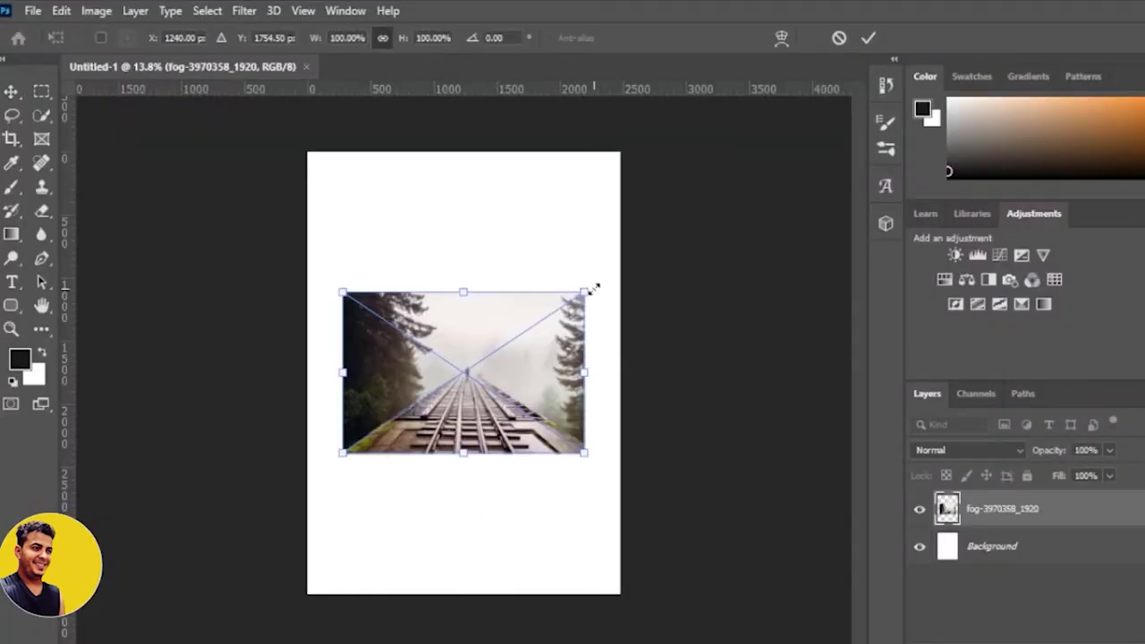
pyautogui.moveTo(594, 289); pyautogui.dragTo(645, 247)
pyautogui.moveTo(551, 340); pyautogui.dragTo(554, 436)
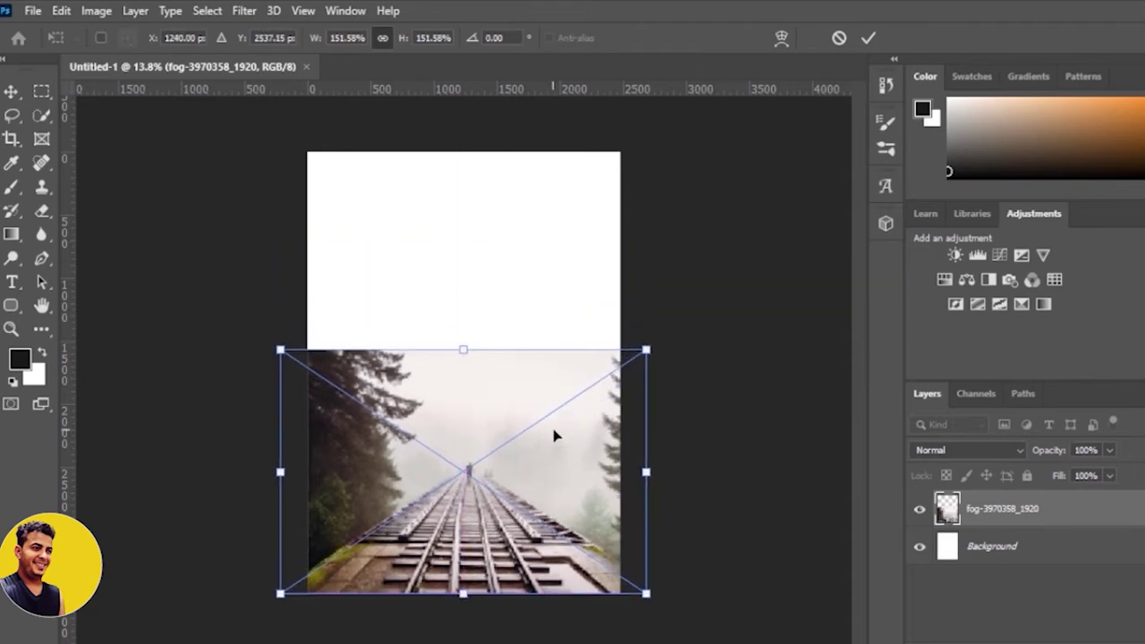
pyautogui.click(869, 37)
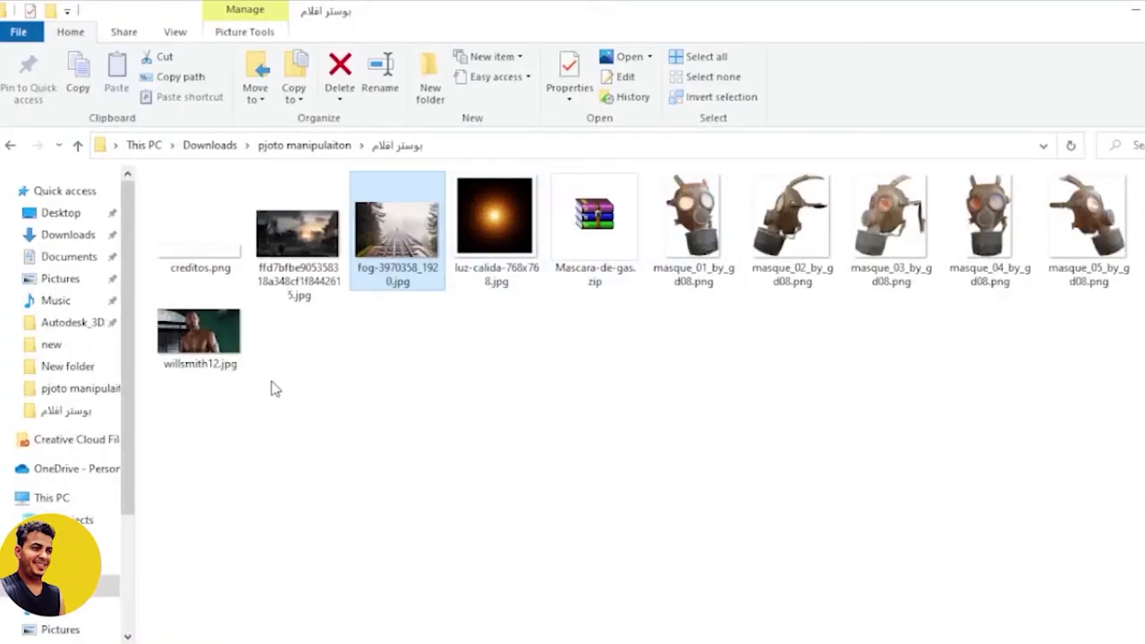
# Step: Open willsmith12.jpg and select the man using Quick Selection and Select Subject
pyautogui.moveTo(230, 331)
pyautogui.mouseDown()
pyautogui.moveTo(648, 93)
pyautogui.moveTo(644, 78)
pyautogui.mouseUp()
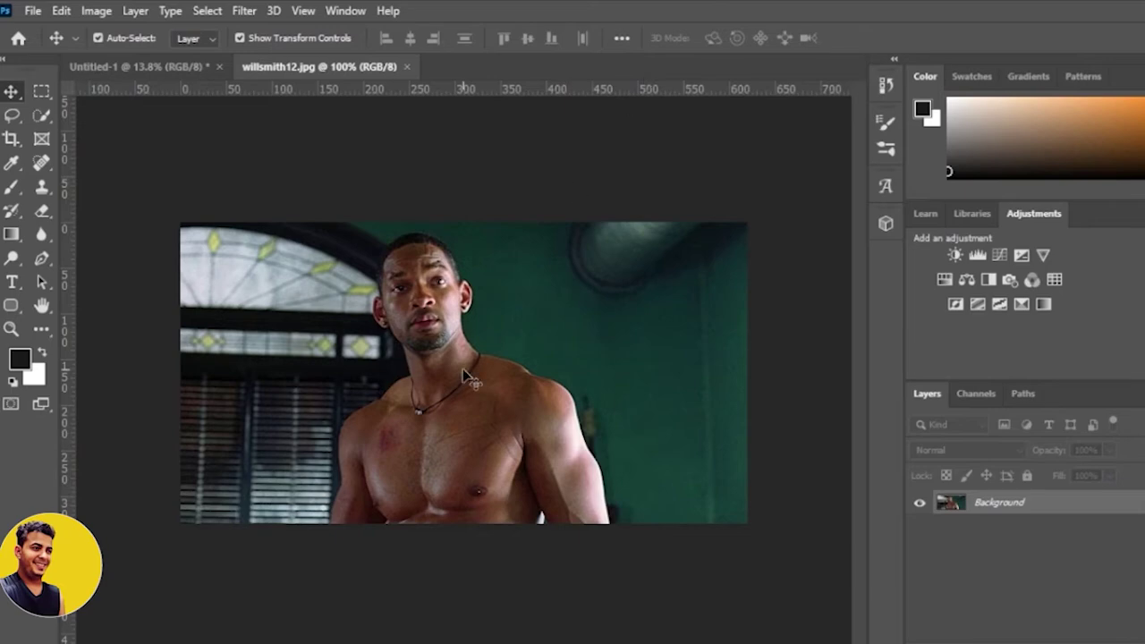
pyautogui.scroll(2, 463, 369)
pyautogui.scroll(2, 428, 176)
pyautogui.scroll(-2, 428, 176)
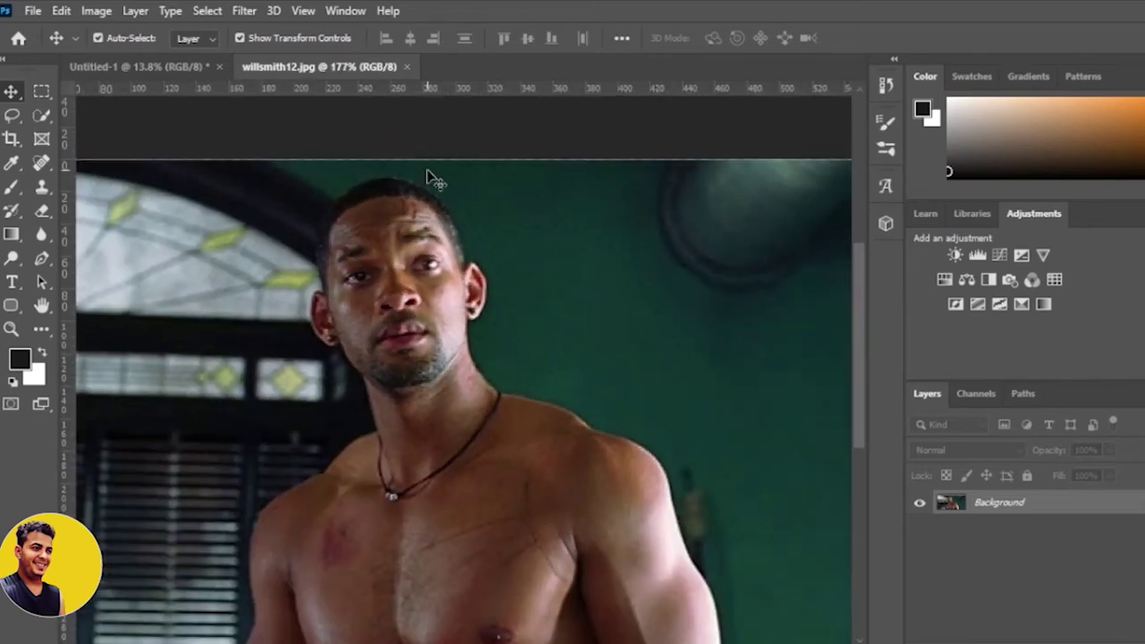
pyautogui.click(35, 116)
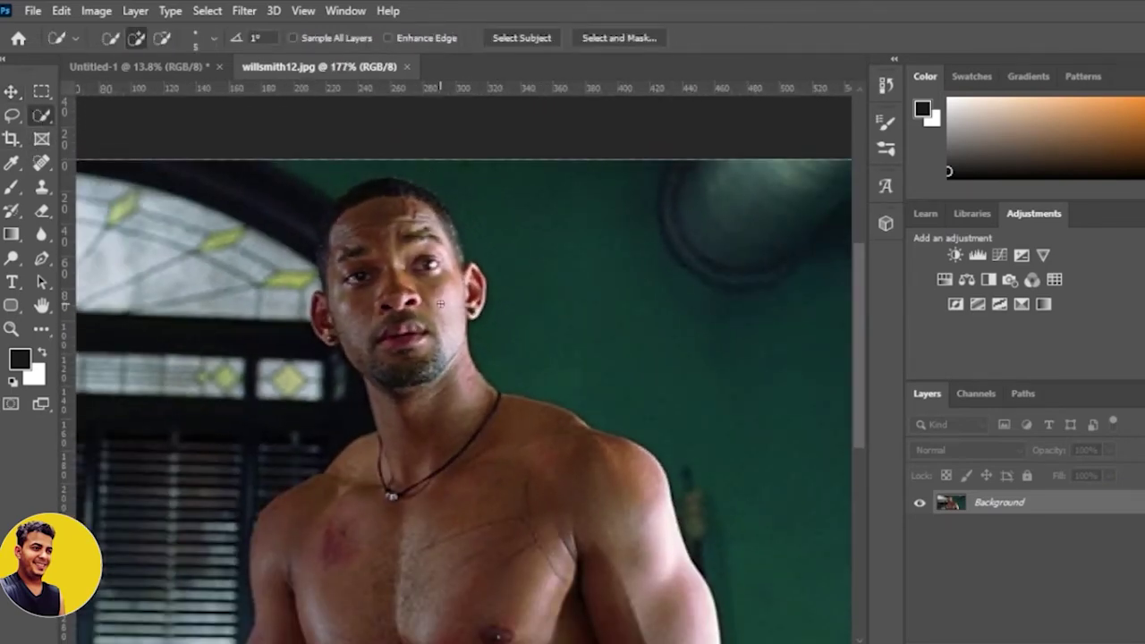
pyautogui.moveTo(405, 240); pyautogui.dragTo(475, 501)
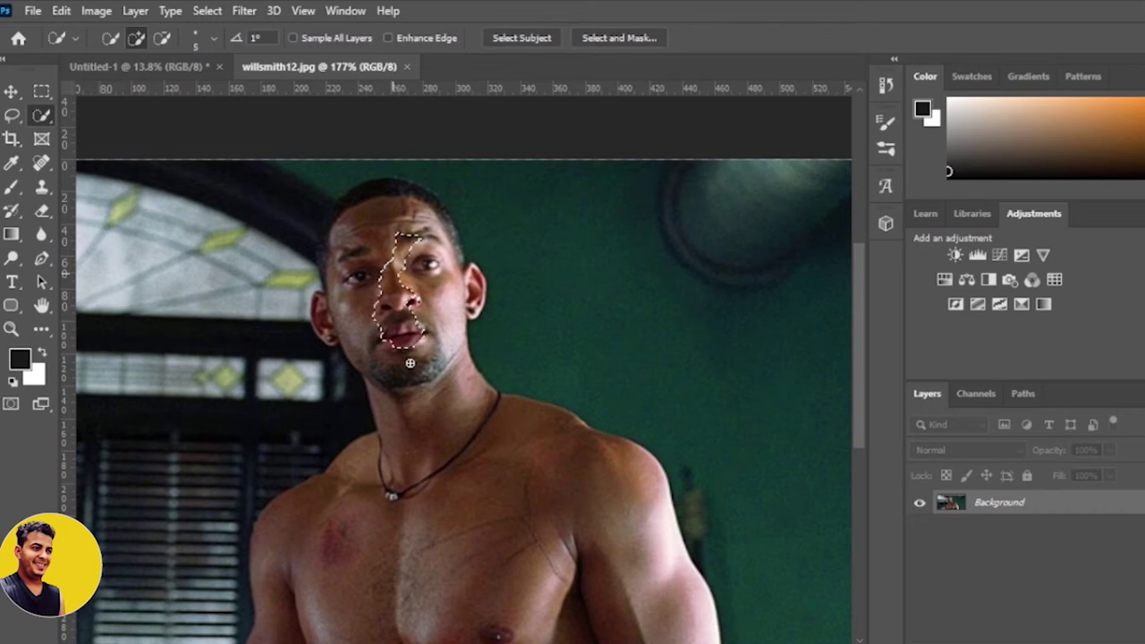
pyautogui.click(544, 38)
pyautogui.click(562, 265)
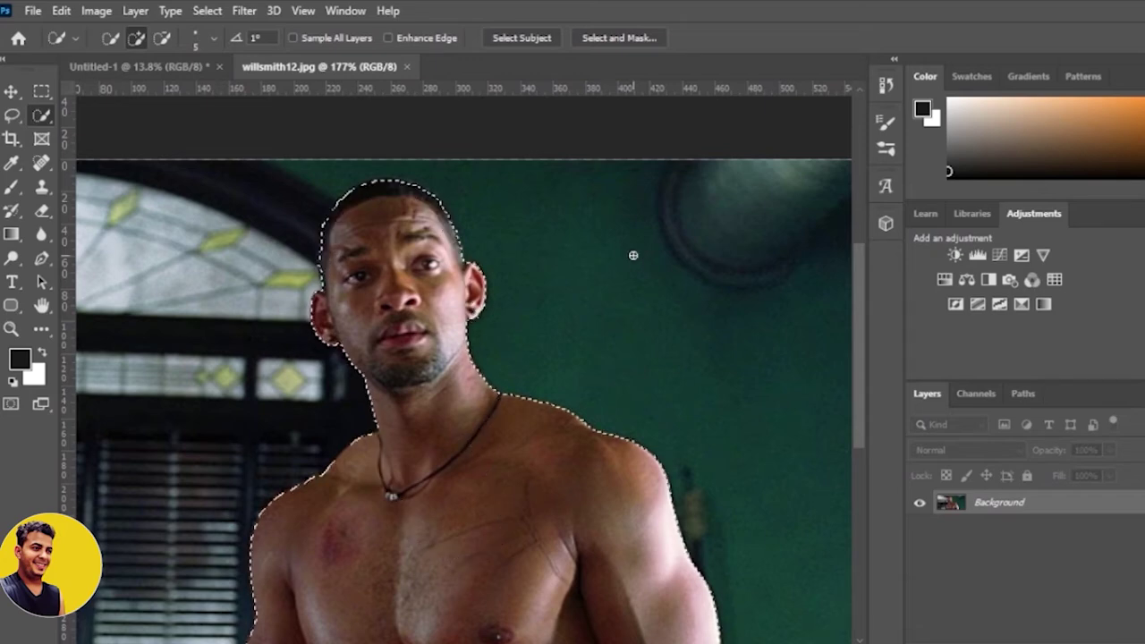
pyautogui.hotkey('ctrl', '0')
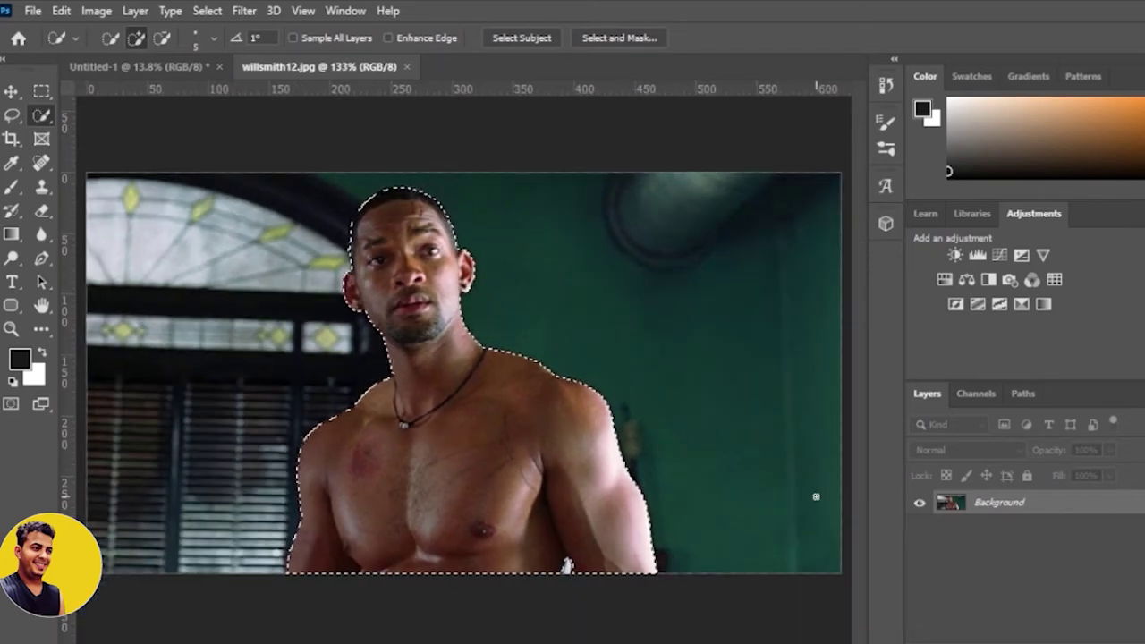
# Step: Add a layer mask that hides the background around the man
pyautogui.click(1118, 630)
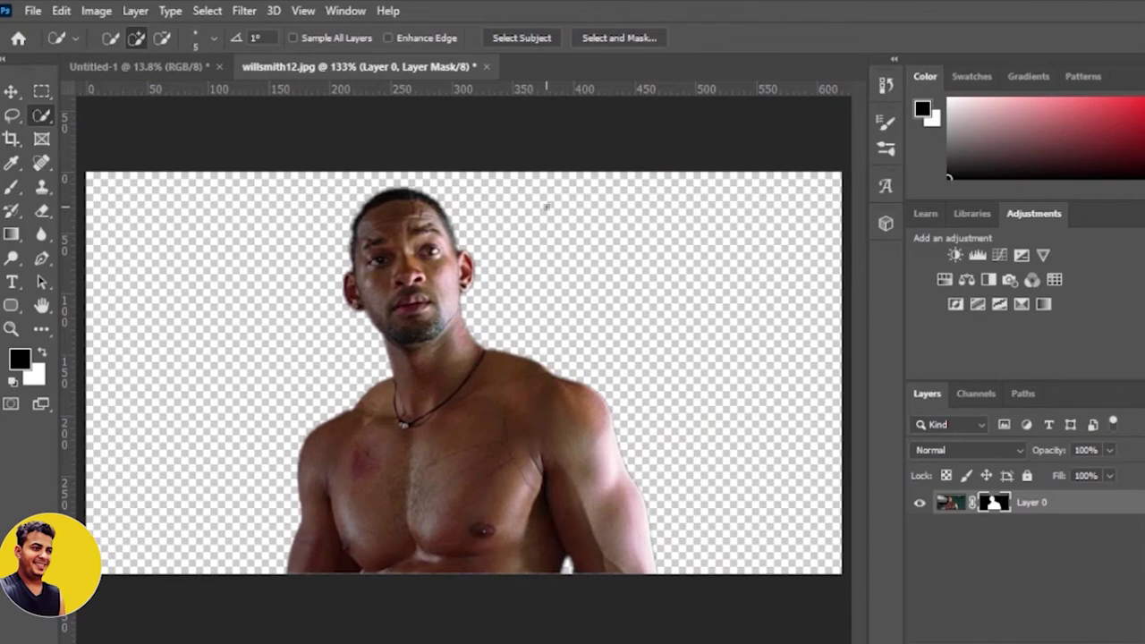
pyautogui.scroll(1, 546, 207)
pyautogui.scroll(1, 448, 206)
pyautogui.scroll(1, 447, 213)
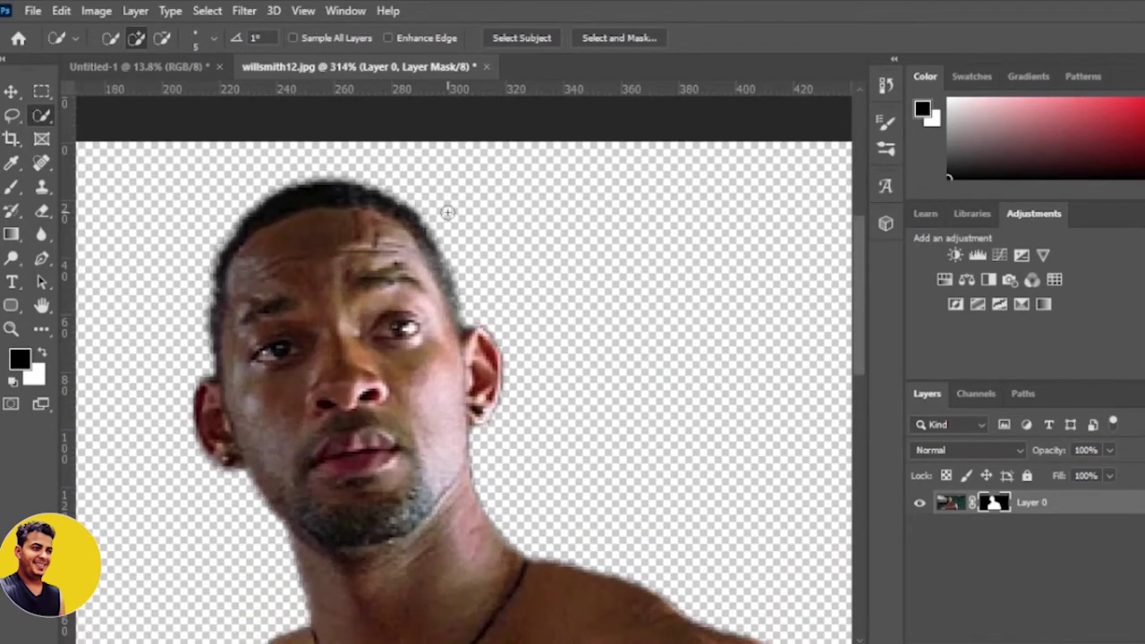
pyautogui.scroll(-2, 448, 212)
pyautogui.scroll(-1, 448, 212)
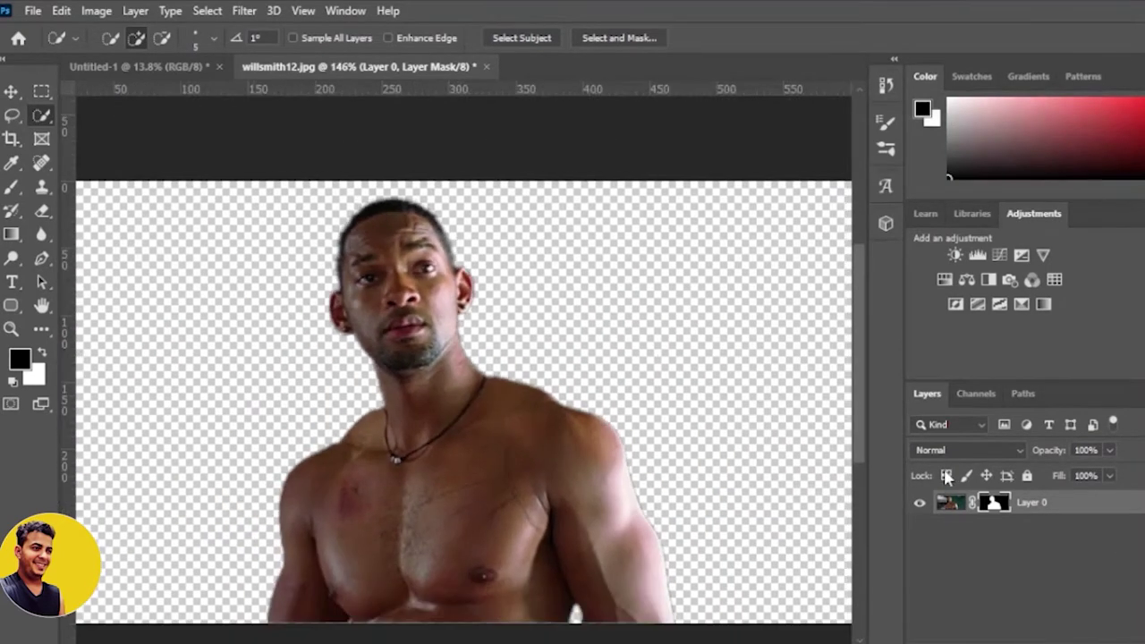
# Step: Convert the masked man layer to a smart object and return to the Untitled-1 poster
pyautogui.rightClick(1079, 502)
pyautogui.click(895, 252)
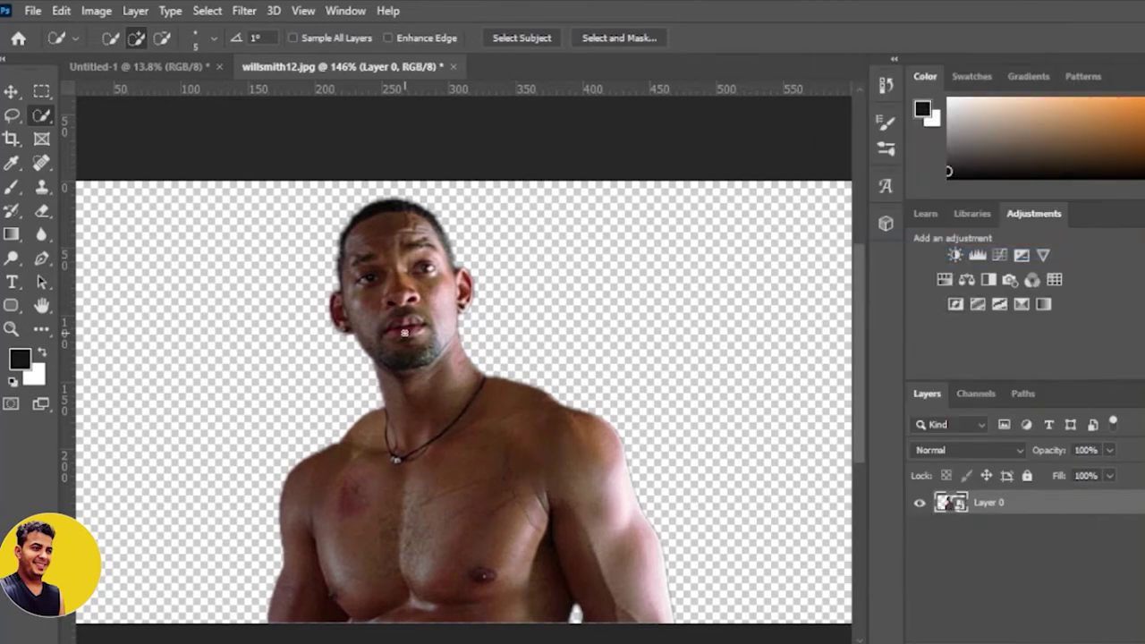
pyautogui.scroll(-3, 404, 333)
pyautogui.click(170, 68)
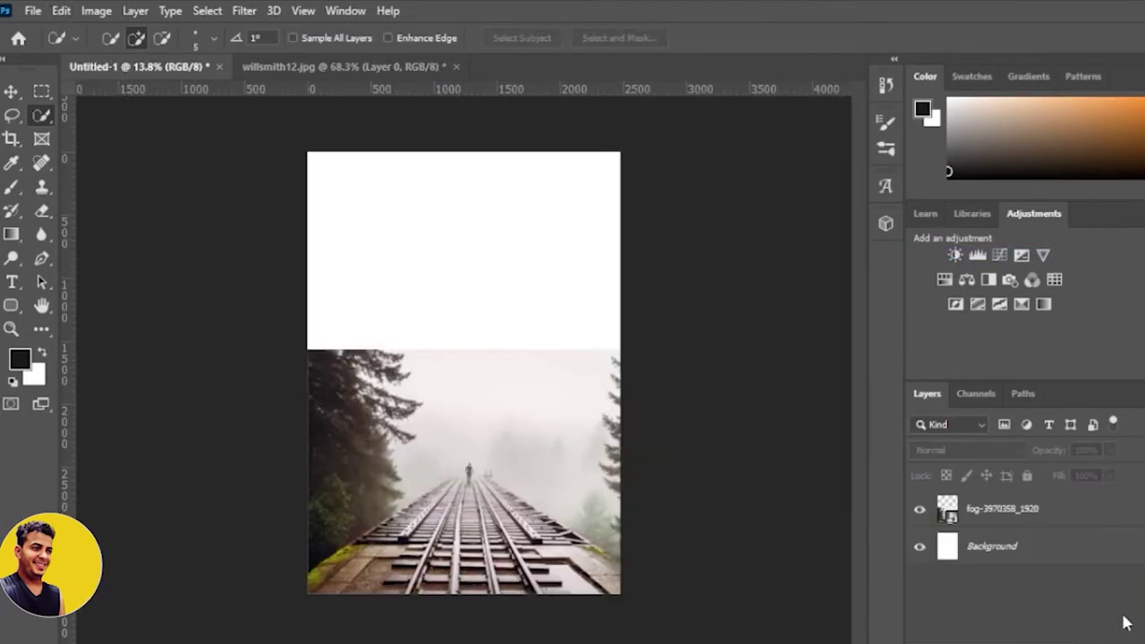
# Step: Add a mask to the fog layer and set a 900-pixel soft brush at 16% flow
pyautogui.click(1057, 503)
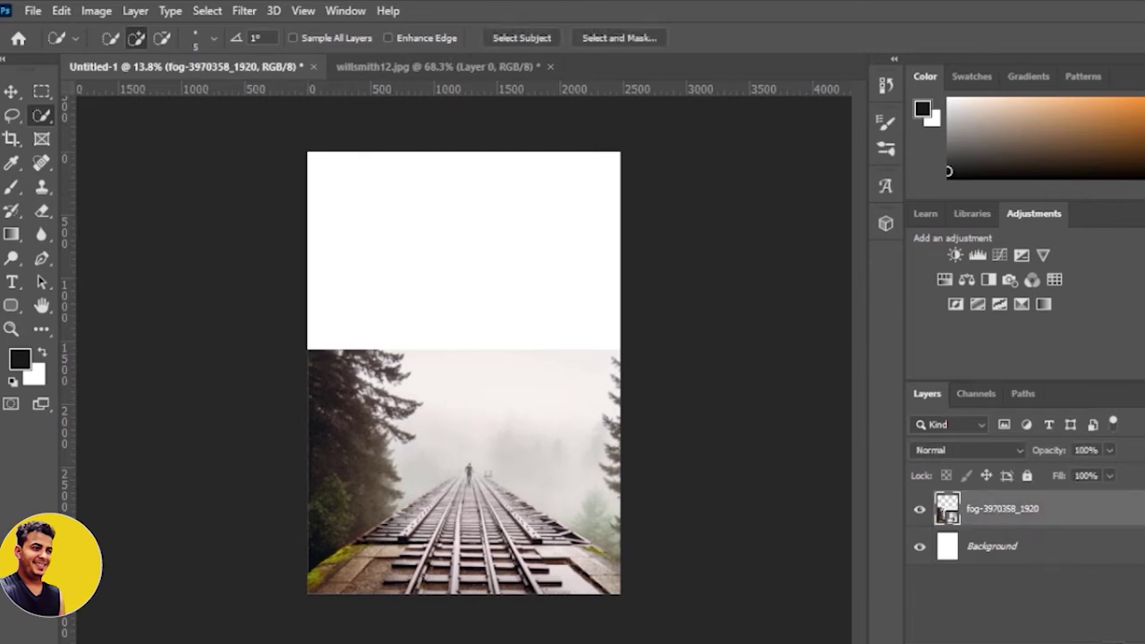
pyautogui.press('b')
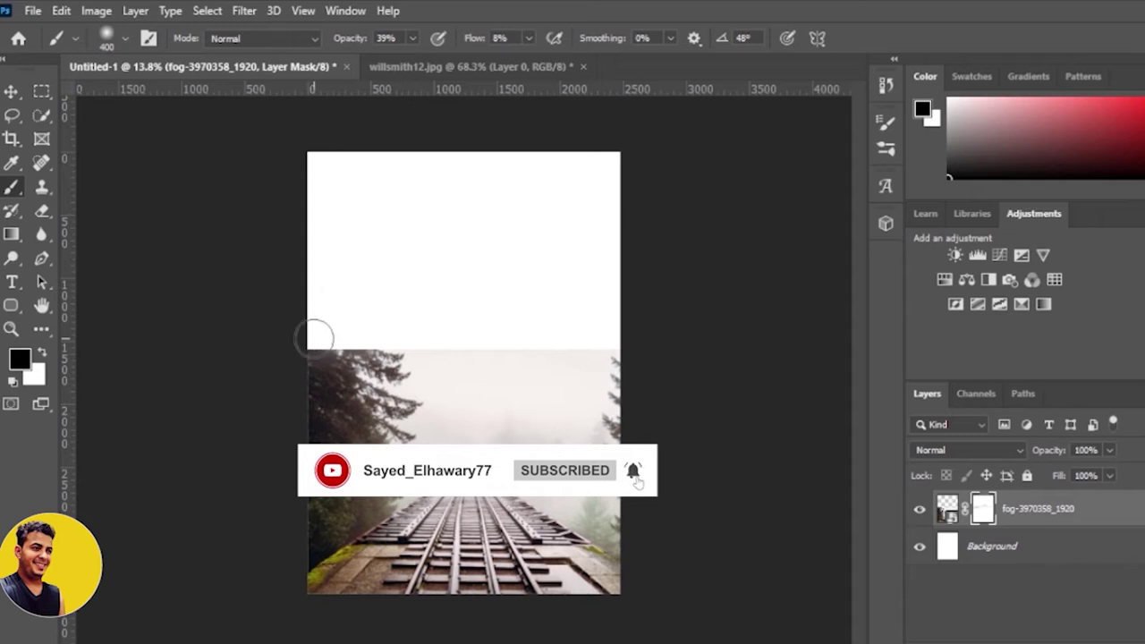
pyautogui.press(']')
pyautogui.press(']')
pyautogui.press(']')
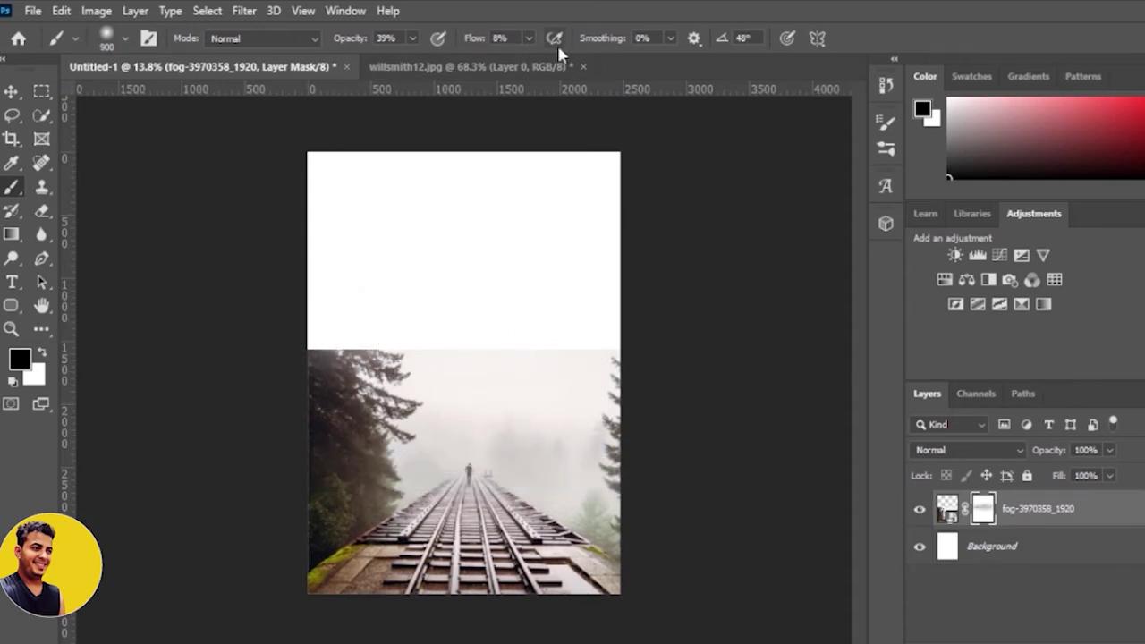
pyautogui.click(529, 38)
pyautogui.moveTo(532, 59); pyautogui.dragTo(539, 60)
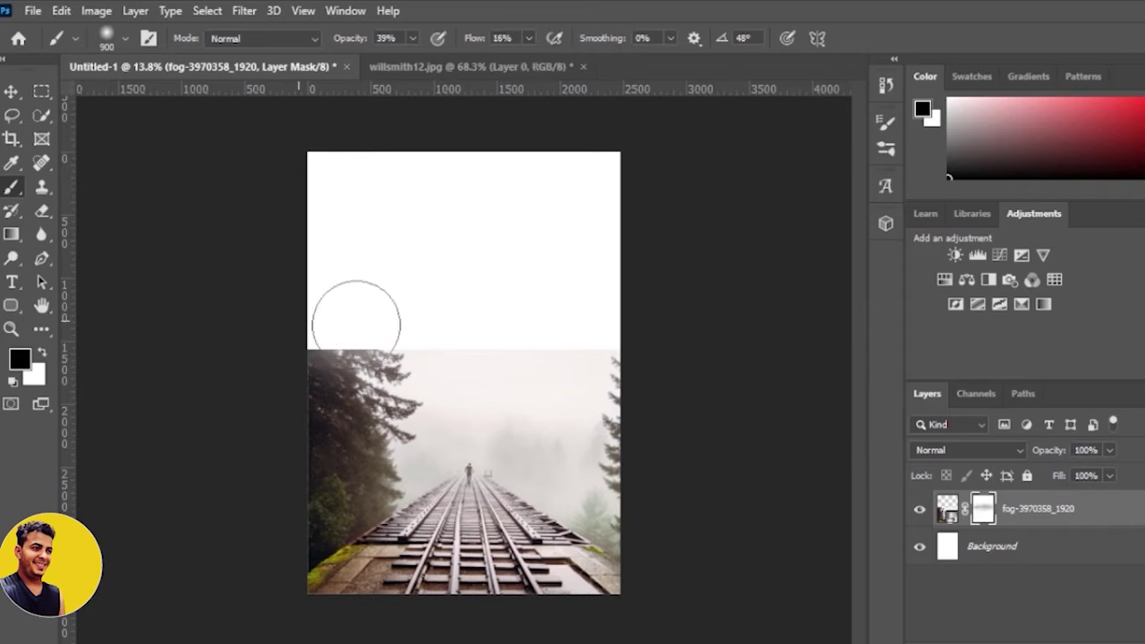
# Step: Paint black along the fog photo's top edge at 83% opacity, keeping Normal blending
pyautogui.moveTo(356, 324)
pyautogui.mouseDown()
pyautogui.moveTo(370, 332)
pyautogui.moveTo(341, 331)
pyautogui.moveTo(402, 328)
pyautogui.moveTo(361, 312)
pyautogui.moveTo(386, 325)
pyautogui.moveTo(381, 339)
pyautogui.moveTo(361, 325)
pyautogui.mouseUp()
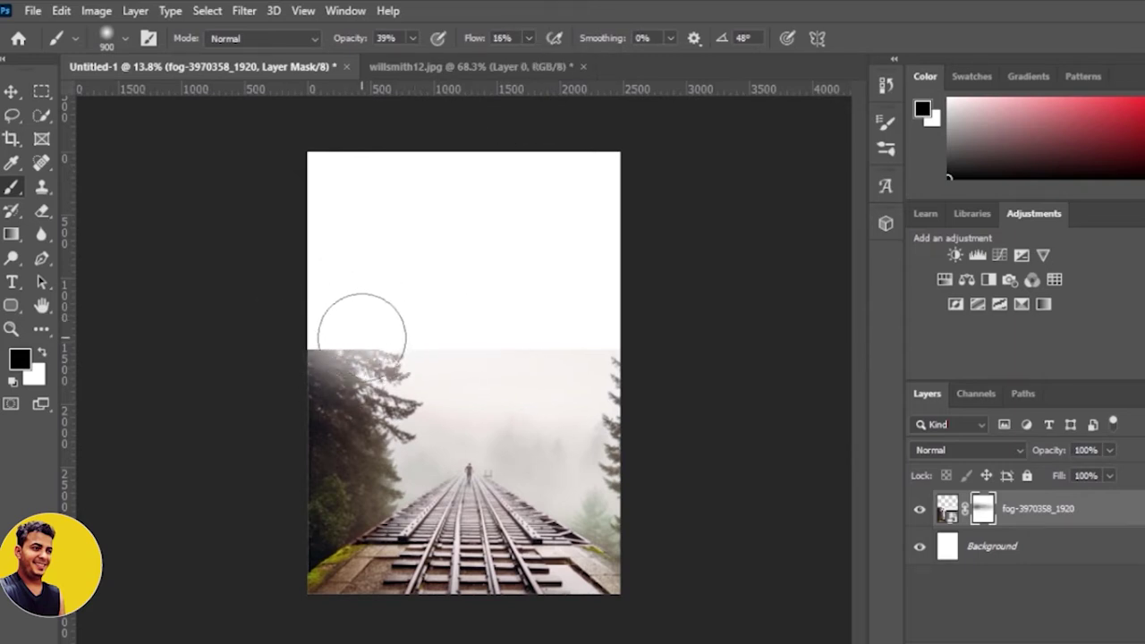
pyautogui.press('[')
pyautogui.press('[')
pyautogui.press('[')
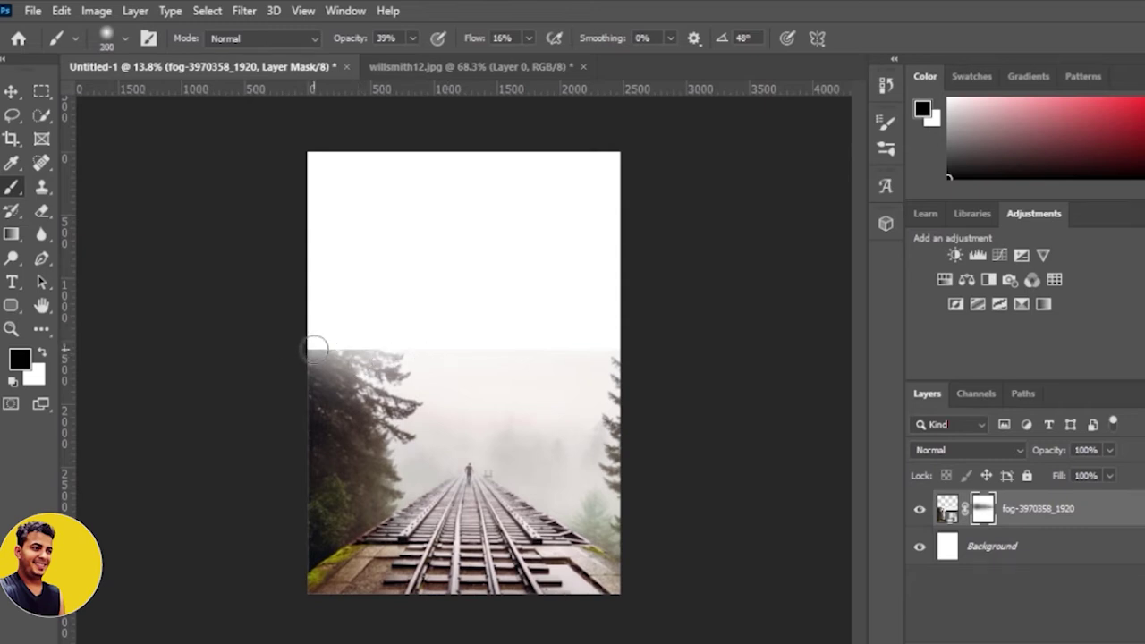
pyautogui.click(413, 38)
pyautogui.moveTo(450, 67); pyautogui.dragTo(450, 67)
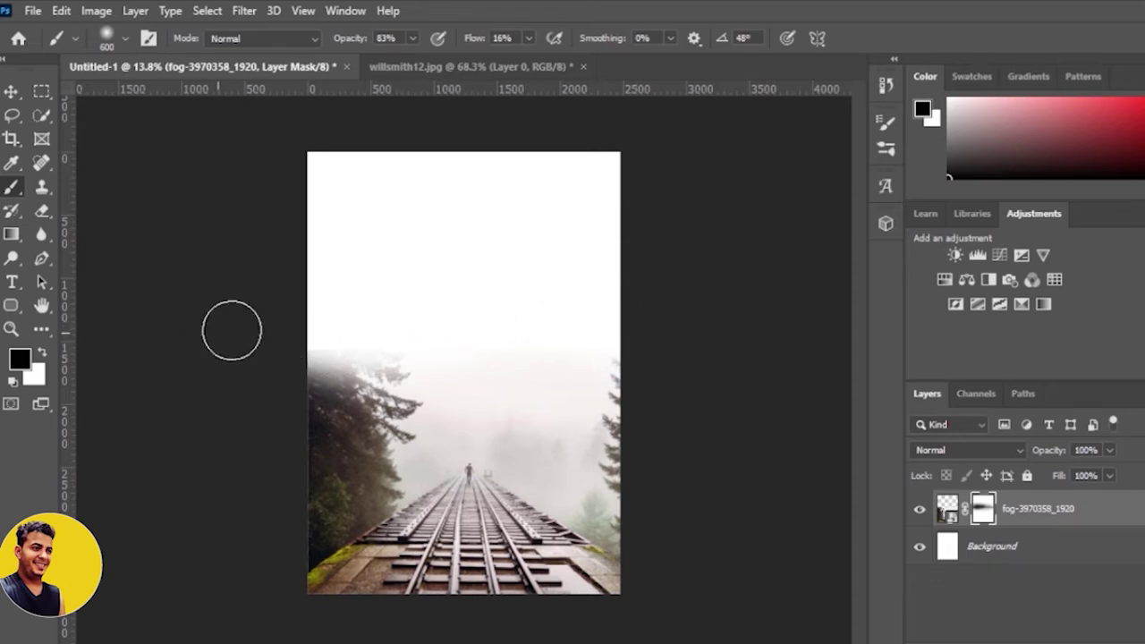
pyautogui.click(965, 450)
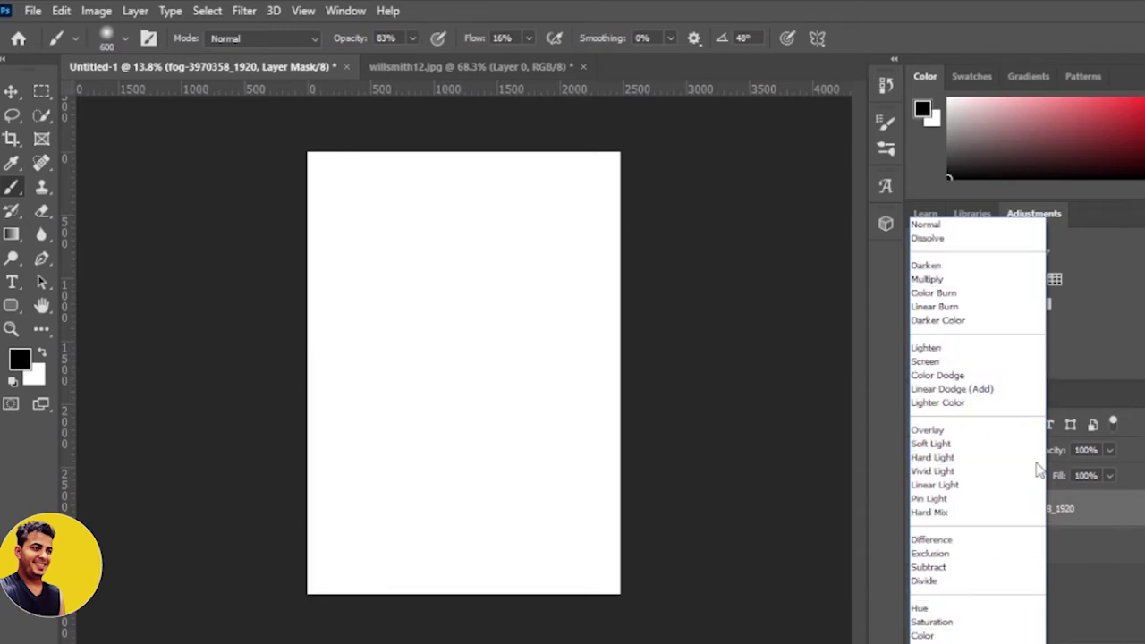
pyautogui.click(1018, 231)
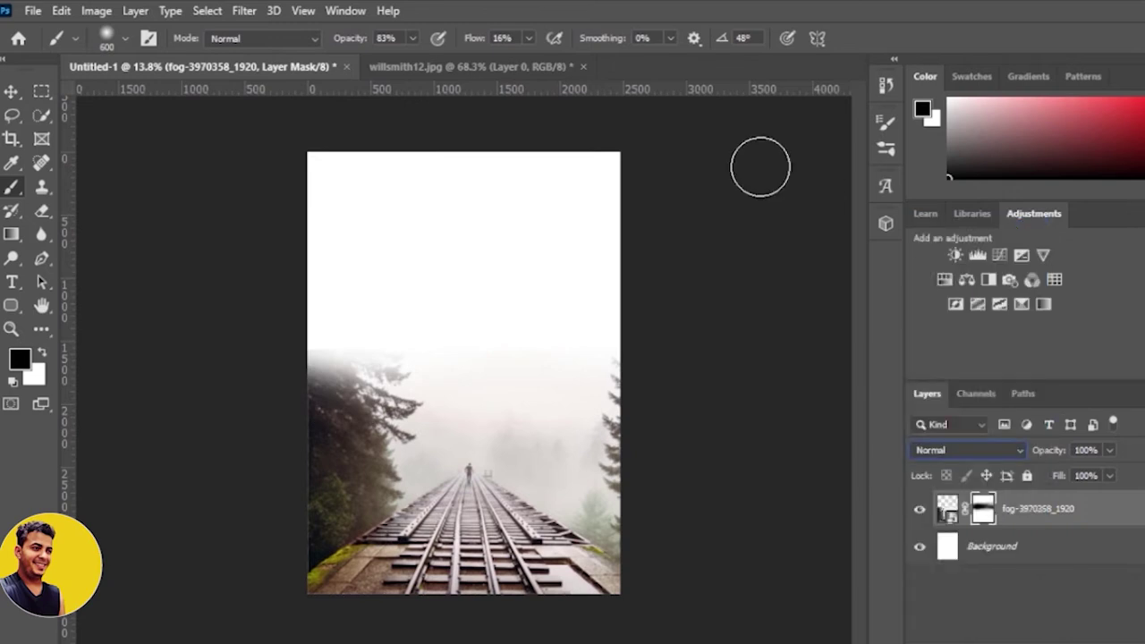
pyautogui.click(12, 92)
# Step: Place textura-768x571 rotated -89.76° at 186.98% scale, and move it below the fog layer
pyautogui.click(269, 273)
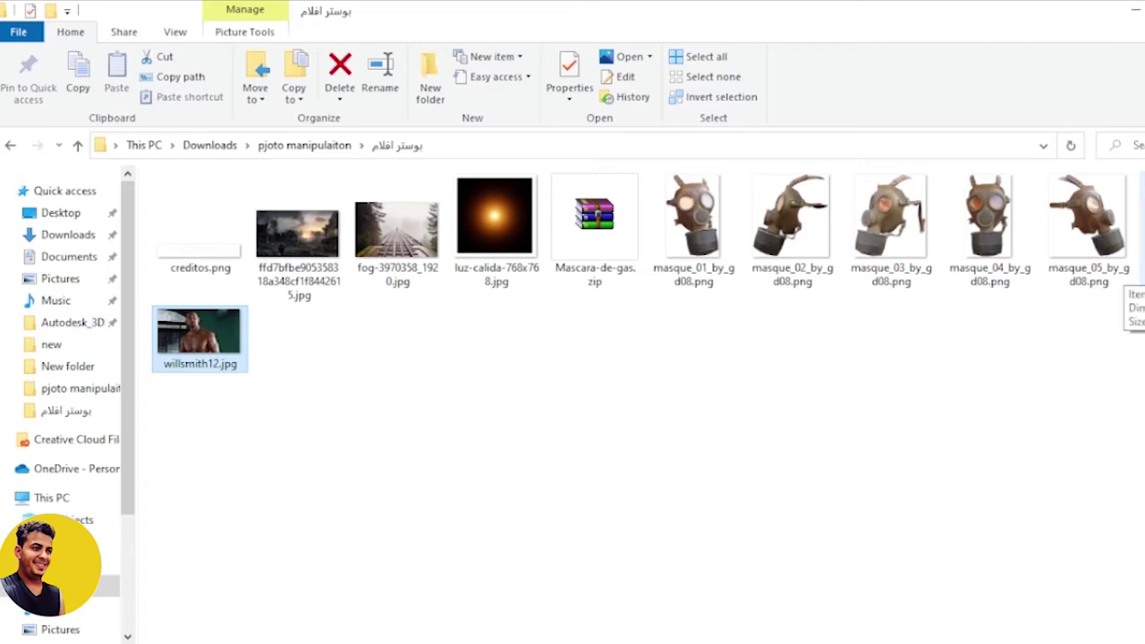
pyautogui.moveTo(200, 338); pyautogui.dragTo(469, 387)
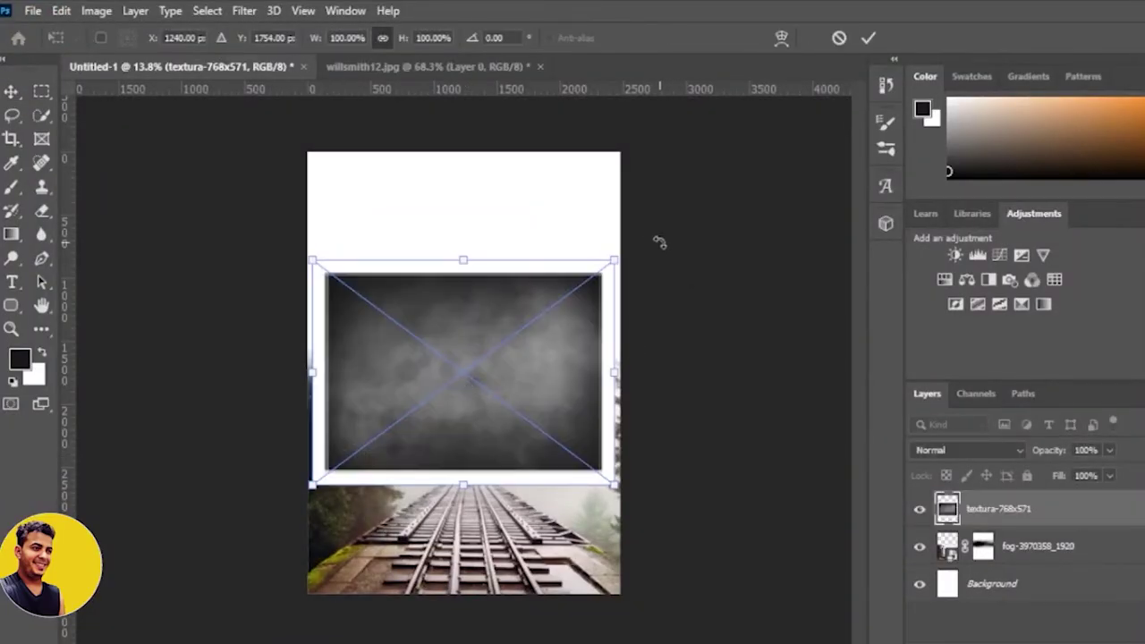
pyautogui.moveTo(645, 245); pyautogui.dragTo(355, 216)
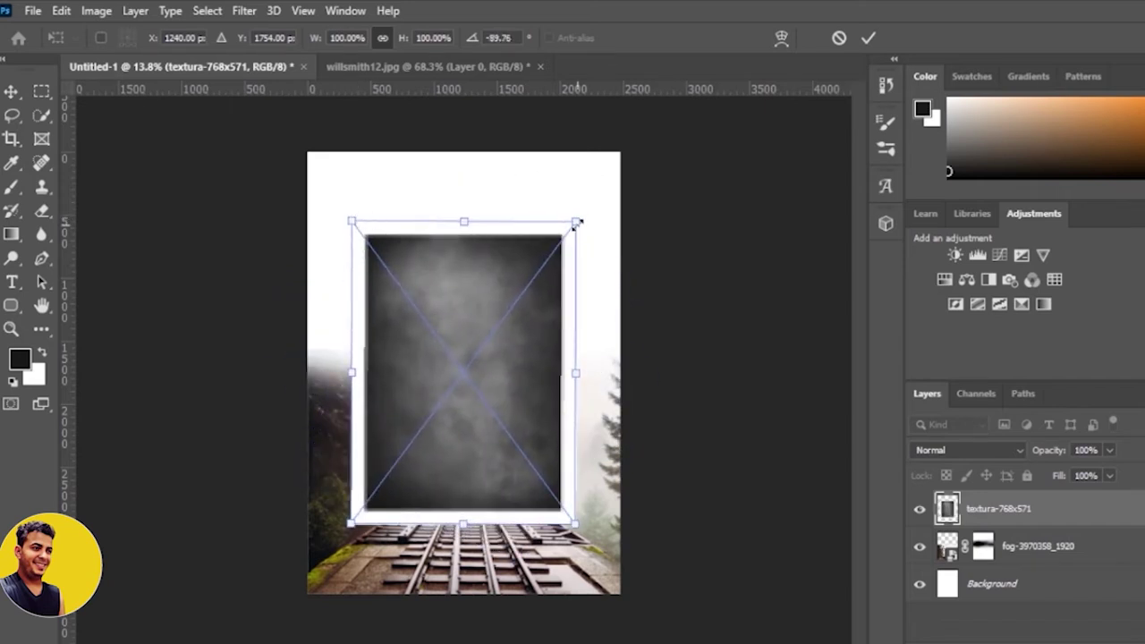
pyautogui.moveTo(577, 224); pyautogui.dragTo(676, 96)
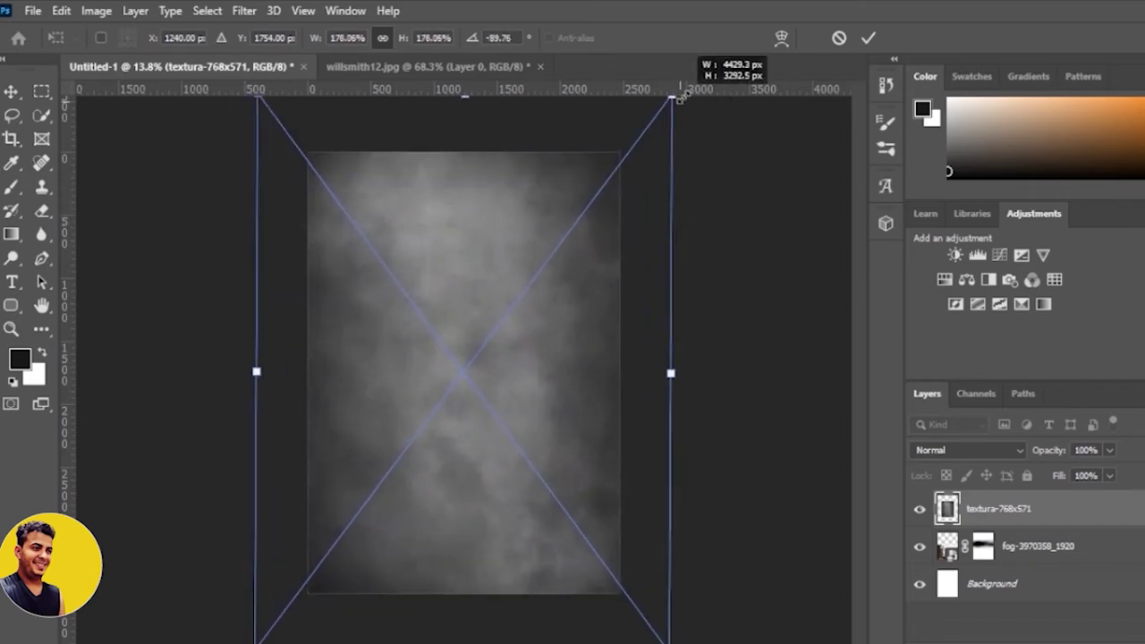
pyautogui.click(874, 37)
pyautogui.moveTo(1080, 505); pyautogui.dragTo(1090, 569)
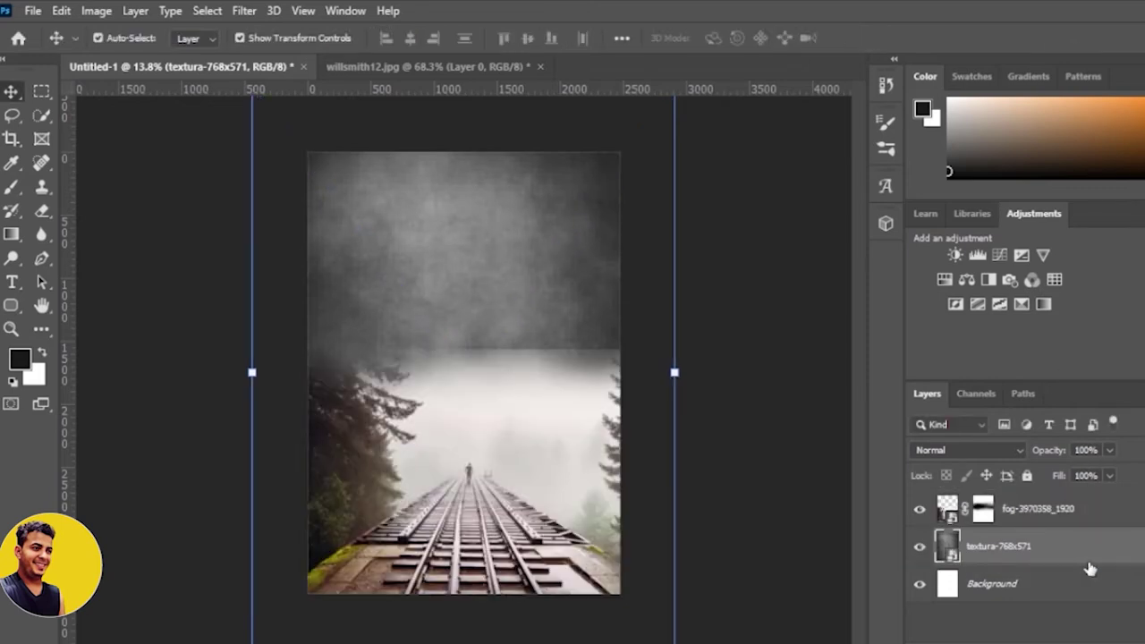
# Step: Set the textura layer to Multiply, apply a 6.8-pixel Gaussian Blur, and add a mask
pyautogui.click(980, 451)
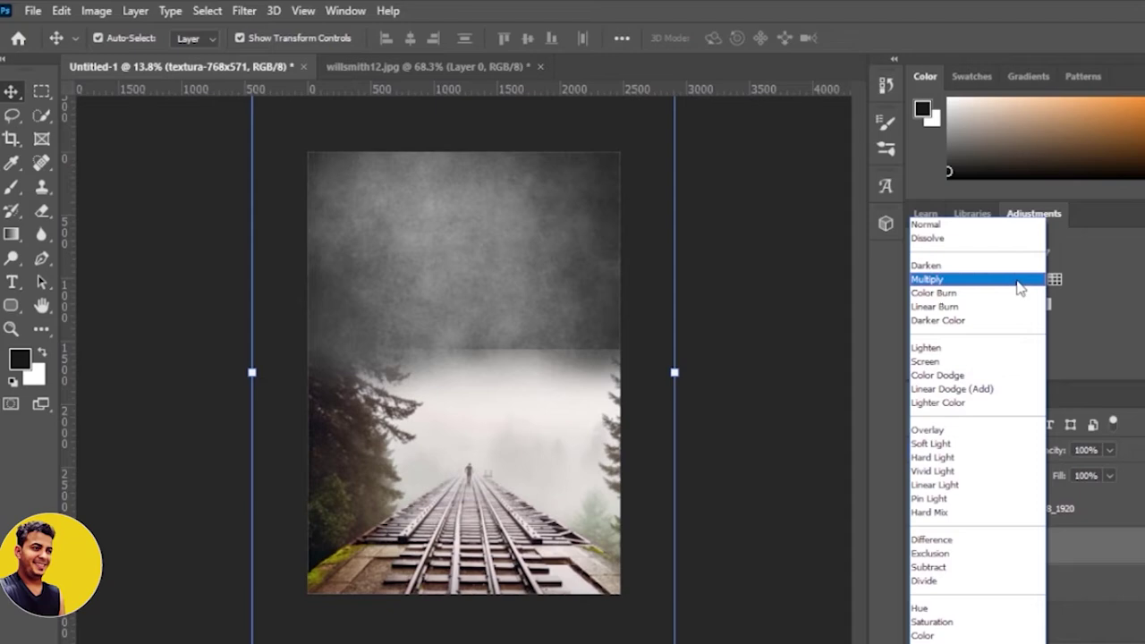
pyautogui.click(1020, 286)
pyautogui.click(205, 11)
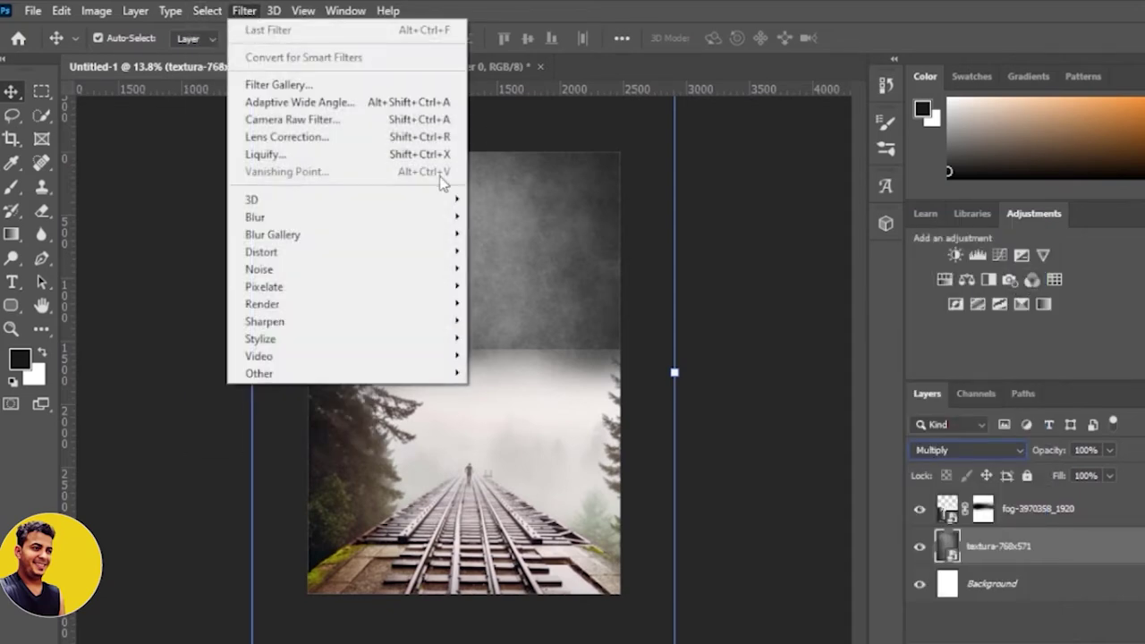
pyautogui.moveTo(344, 216)
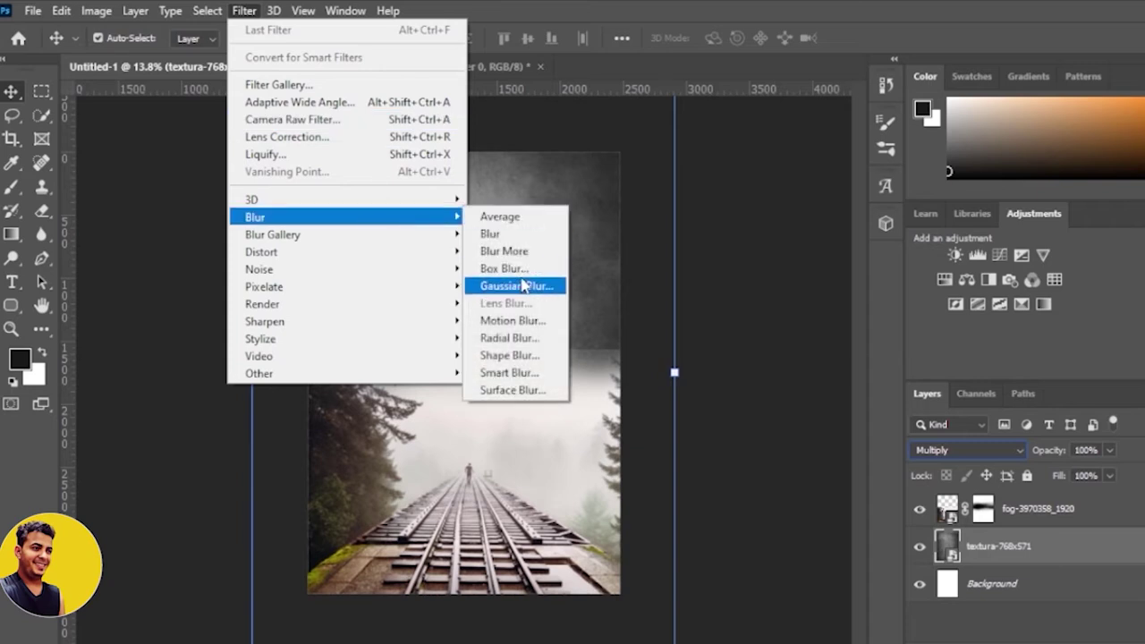
pyautogui.click(525, 286)
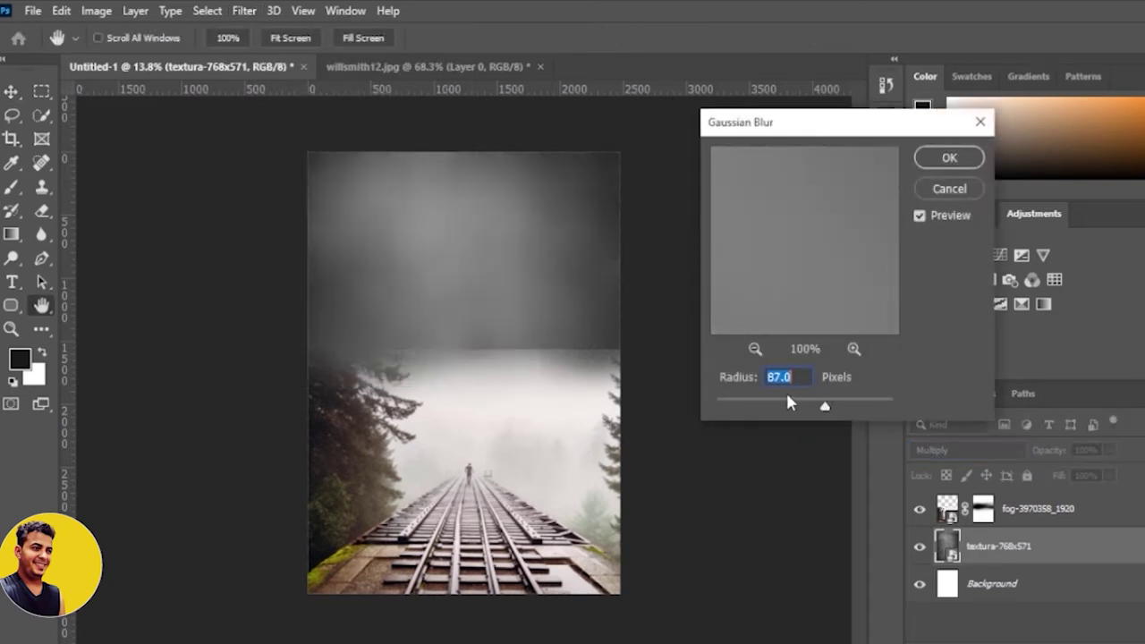
pyautogui.click(773, 404)
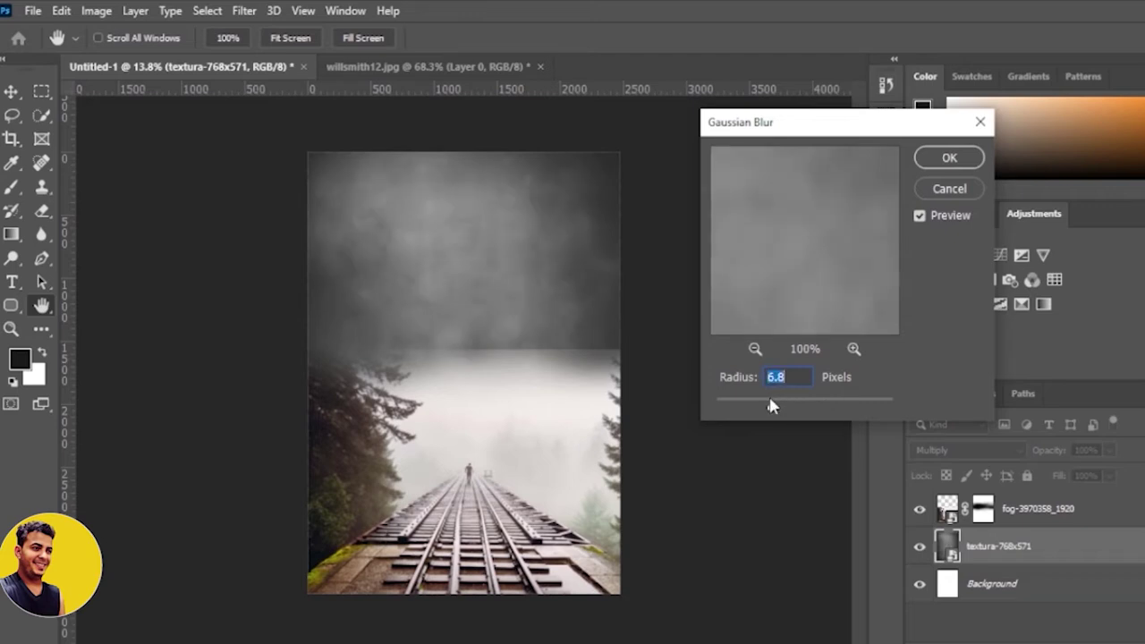
pyautogui.click(939, 161)
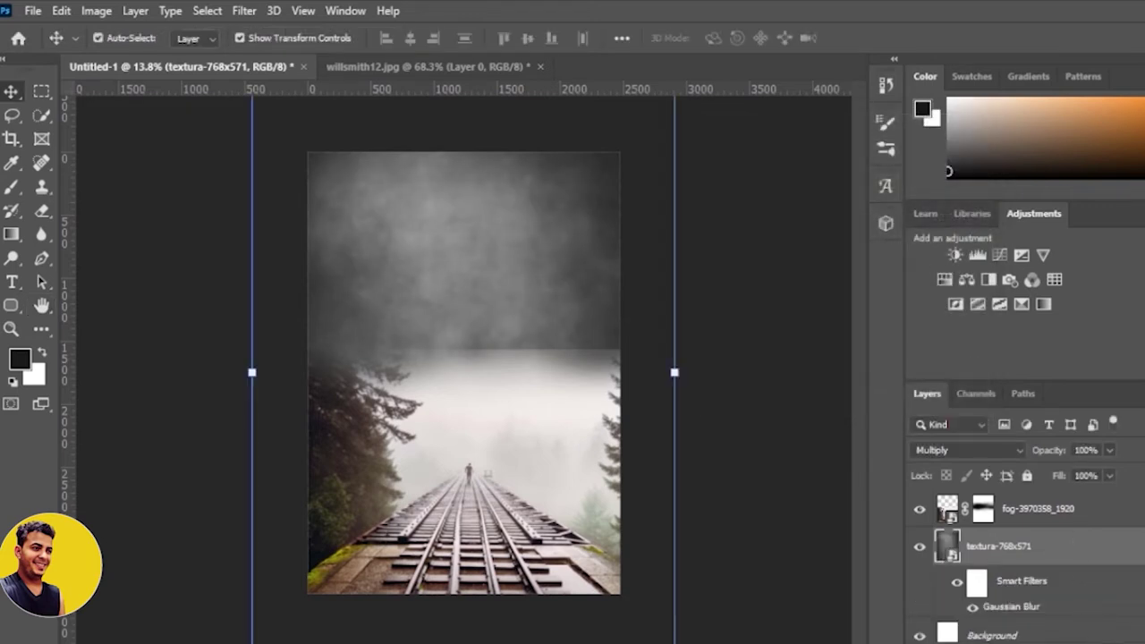
pyautogui.click(1081, 638)
# Step: Brush black on the textura mask to soften its hard edge against the fog
pyautogui.press('b')
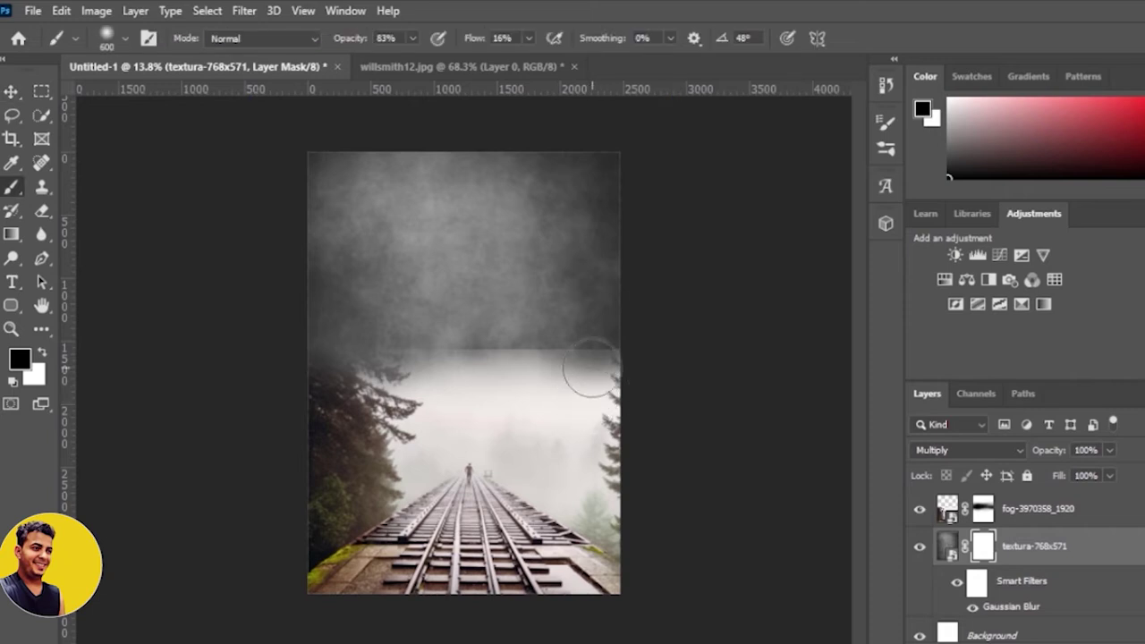
pyautogui.moveTo(588, 358)
pyautogui.mouseDown()
pyautogui.moveTo(376, 340)
pyautogui.moveTo(618, 354)
pyautogui.mouseUp()
pyautogui.moveTo(539, 353)
pyautogui.mouseDown()
pyautogui.moveTo(665, 340)
pyautogui.moveTo(209, 388)
pyautogui.mouseUp()
pyautogui.moveTo(574, 357); pyautogui.dragTo(622, 363)
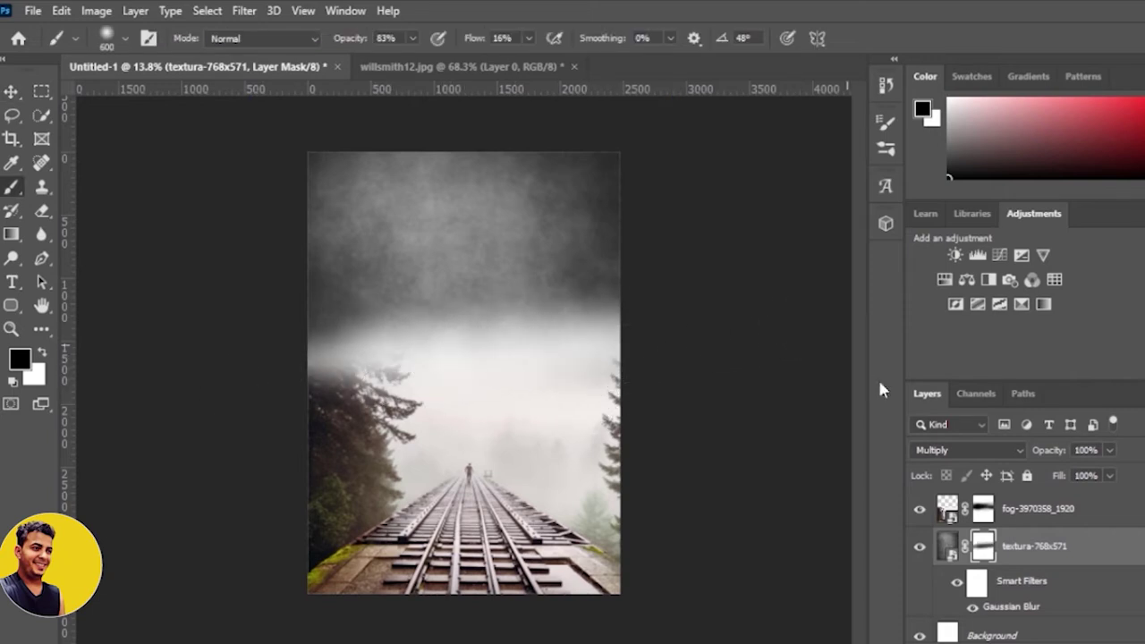
# Step: Set the textura layer to 87% opacity and 62% fill, then pick up the ruined city photo
pyautogui.click(1110, 451)
pyautogui.moveTo(1100, 475); pyautogui.dragTo(1101, 476)
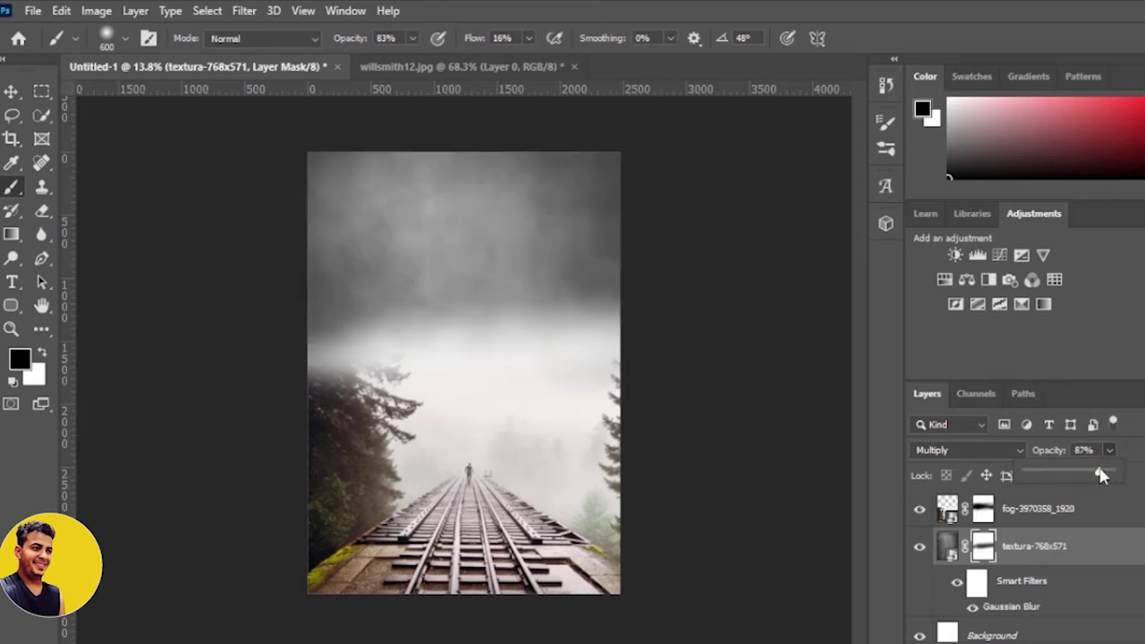
pyautogui.click(1109, 476)
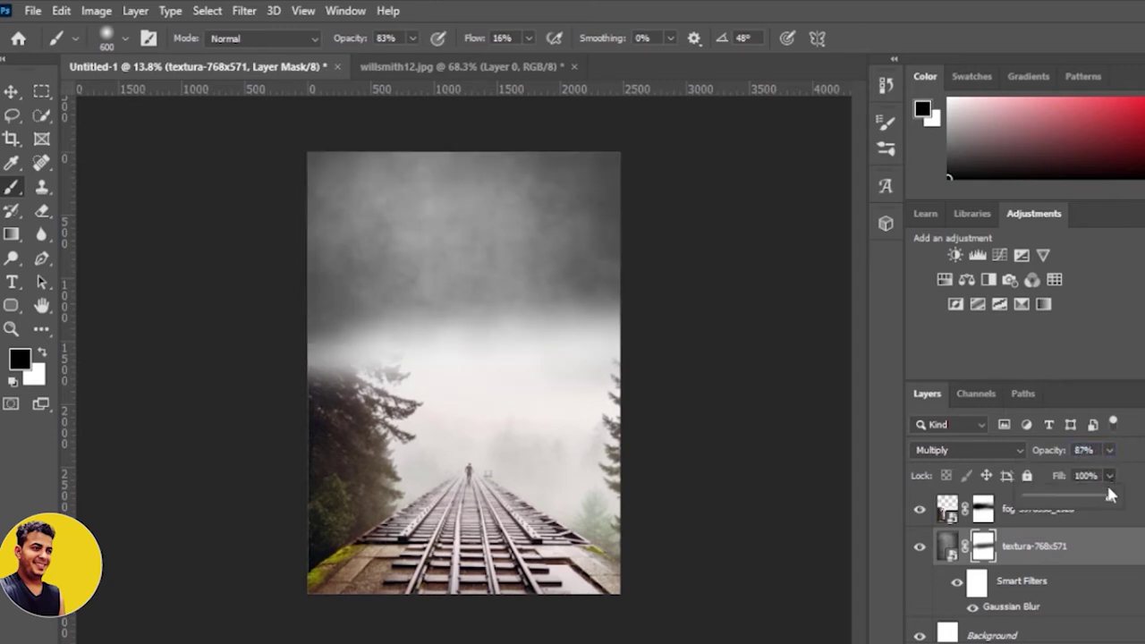
pyautogui.moveTo(1091, 501); pyautogui.dragTo(1088, 501)
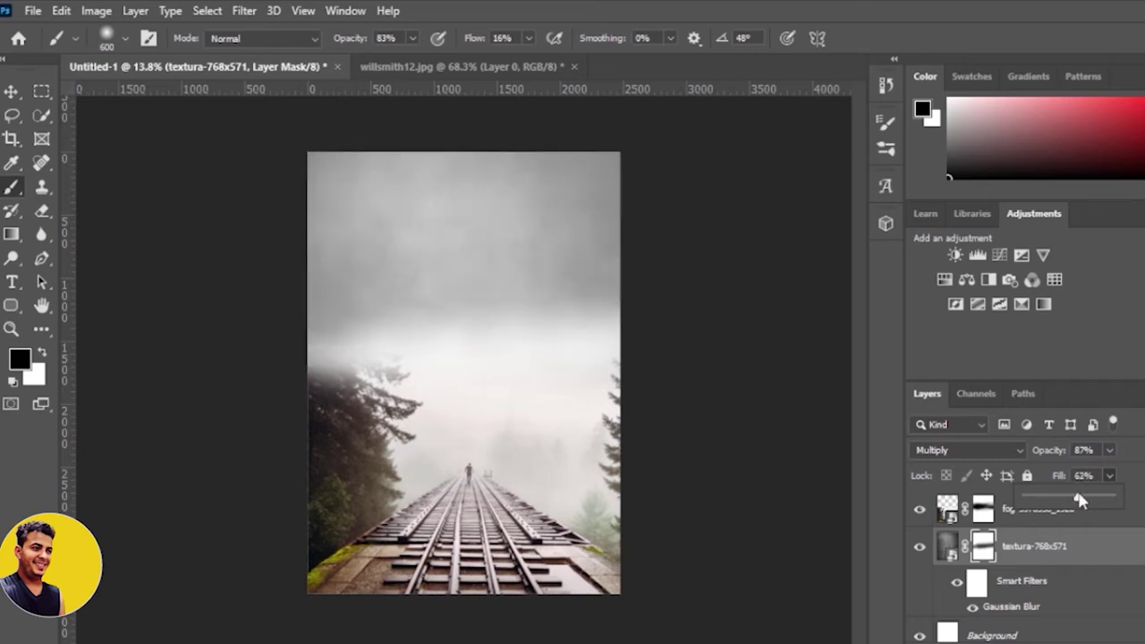
pyautogui.click(417, 301)
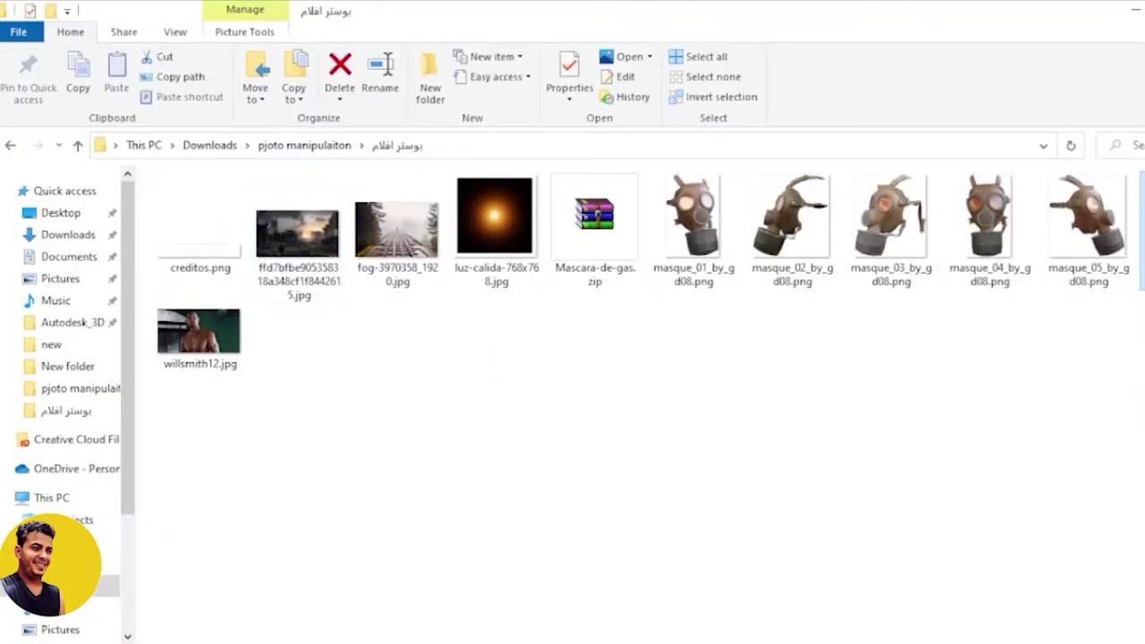
pyautogui.moveTo(298, 237)
pyautogui.mouseDown()
pyautogui.moveTo(409, 642)
pyautogui.moveTo(475, 553)
pyautogui.mouseUp()
# Step: Place the ruined city photo at 236.66% across the poster's top and add a layer mask
pyautogui.moveTo(475, 356); pyautogui.dragTo(474, 355)
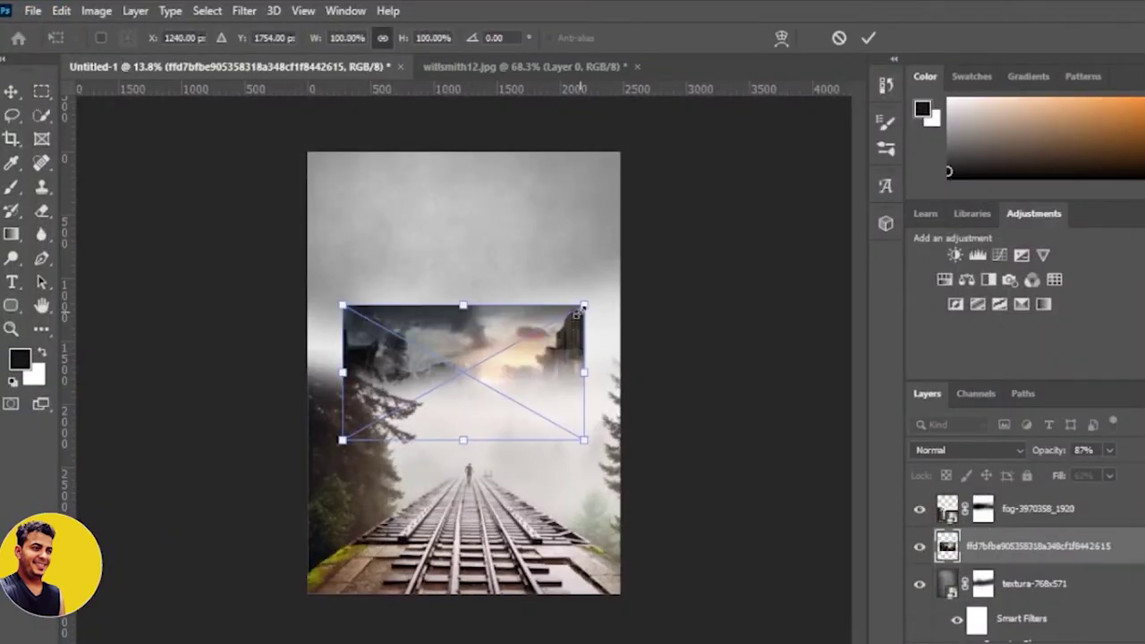
pyautogui.moveTo(587, 306); pyautogui.dragTo(749, 210)
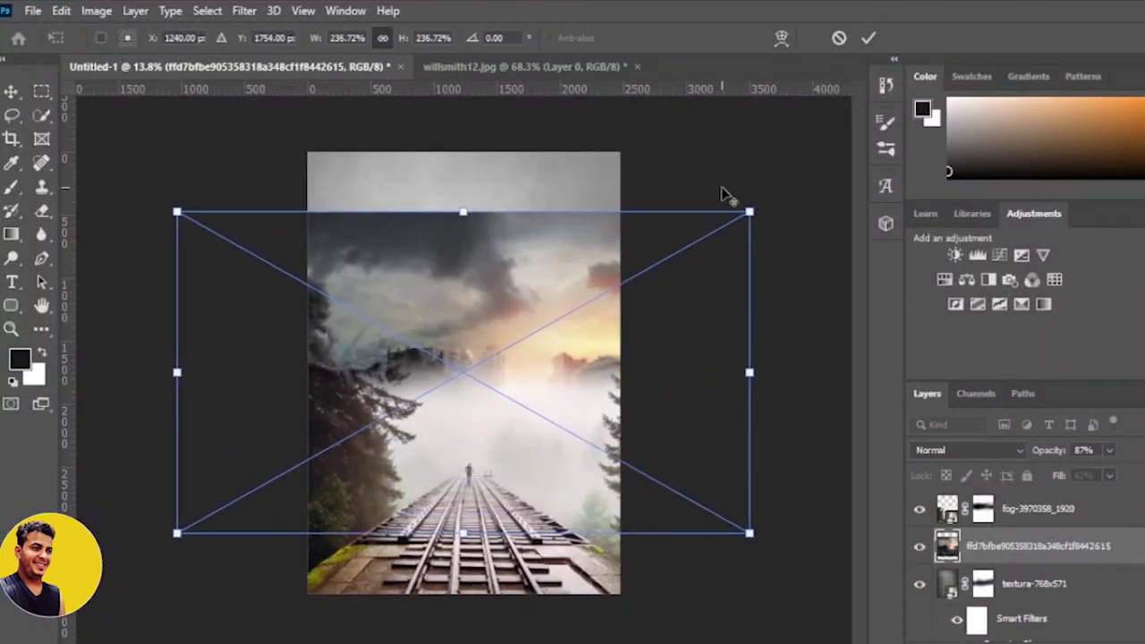
pyautogui.moveTo(565, 228)
pyautogui.mouseDown()
pyautogui.moveTo(565, 199)
pyautogui.moveTo(535, 227)
pyautogui.moveTo(490, 212)
pyautogui.mouseUp()
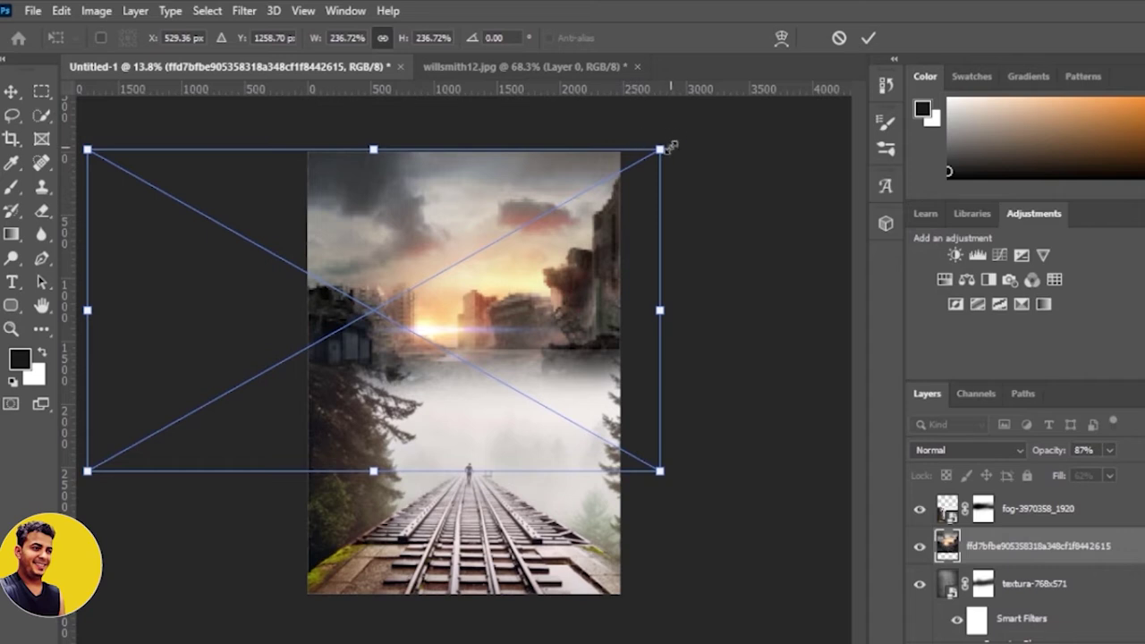
pyautogui.moveTo(673, 146); pyautogui.dragTo(668, 143)
pyautogui.moveTo(584, 182)
pyautogui.mouseDown()
pyautogui.moveTo(580, 254)
pyautogui.moveTo(583, 197)
pyautogui.mouseUp()
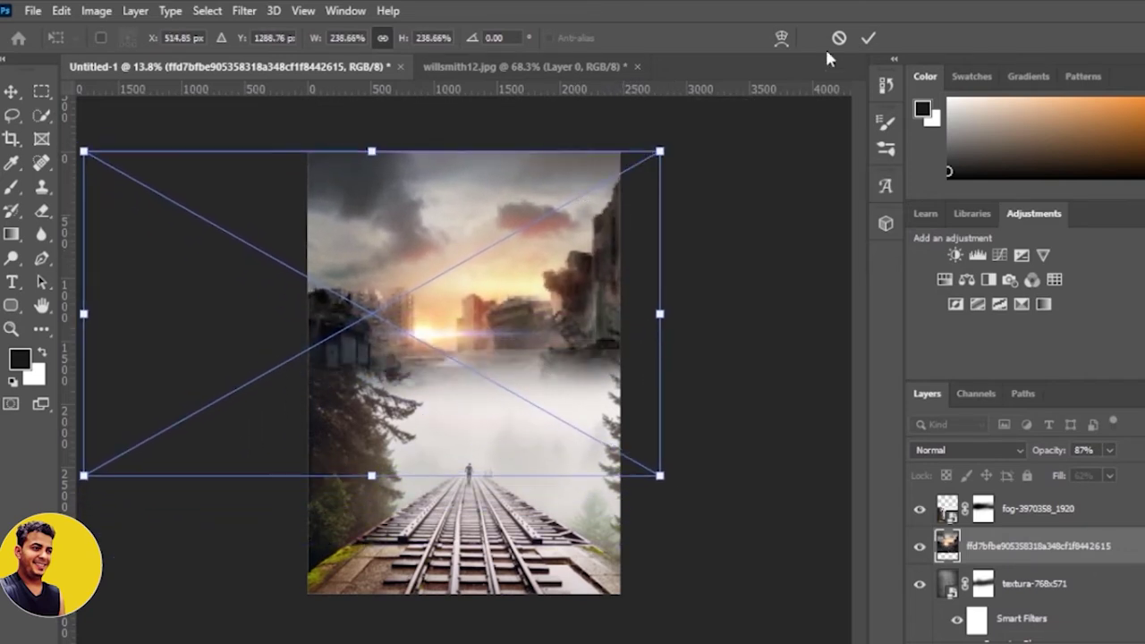
pyautogui.click(865, 38)
pyautogui.press('b')
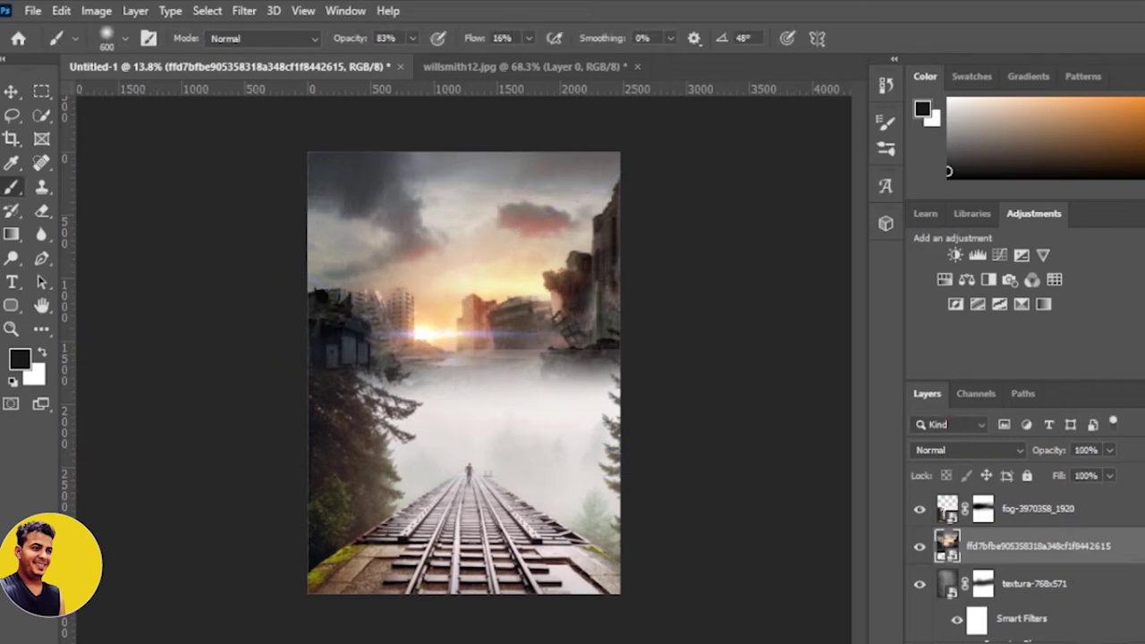
pyautogui.click(1075, 636)
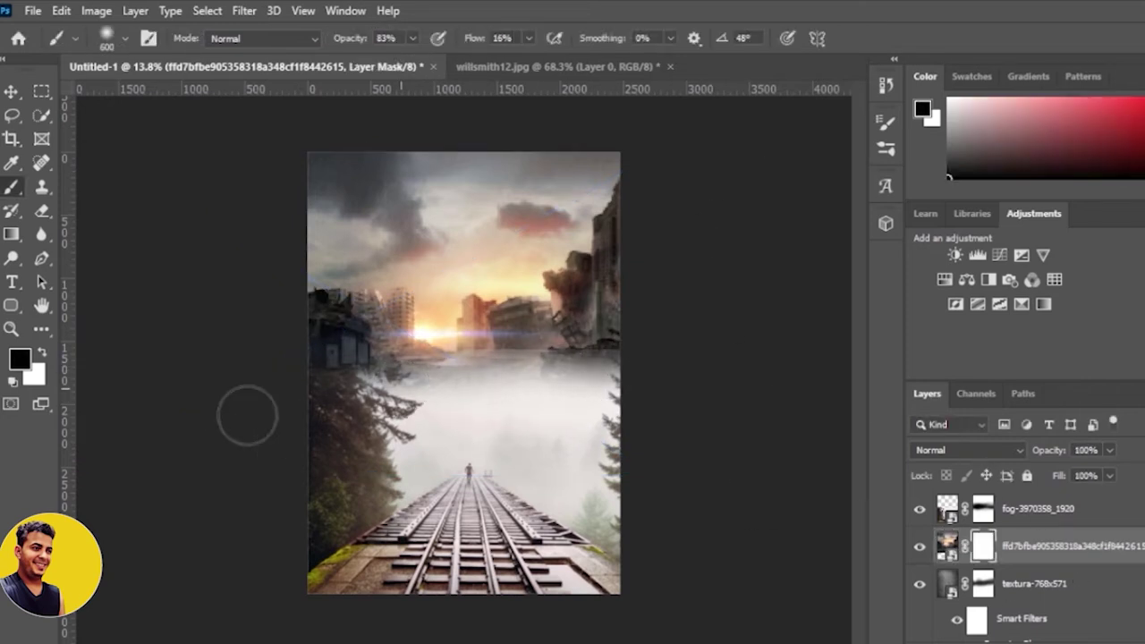
# Step: Fade the lower-left buildings into the fog and enlarge the skyline to 143.79%
pyautogui.moveTo(366, 349)
pyautogui.mouseDown()
pyautogui.moveTo(447, 396)
pyautogui.moveTo(358, 376)
pyautogui.moveTo(329, 385)
pyautogui.mouseUp()
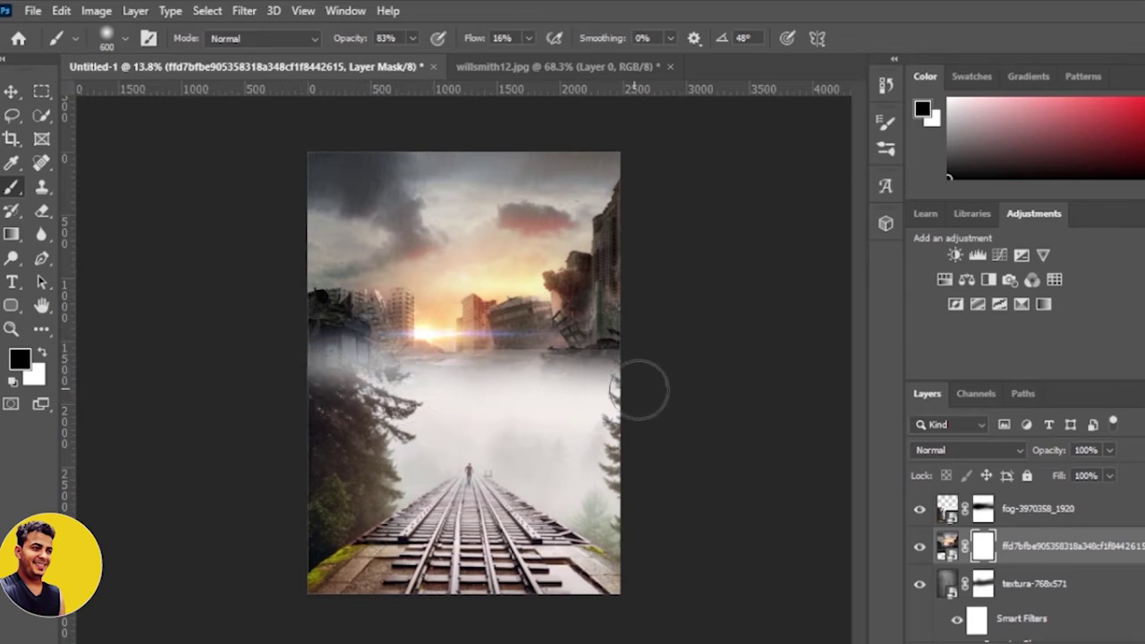
pyautogui.hotkey('ctrl', 't')
pyautogui.scroll(-2, 600, 208)
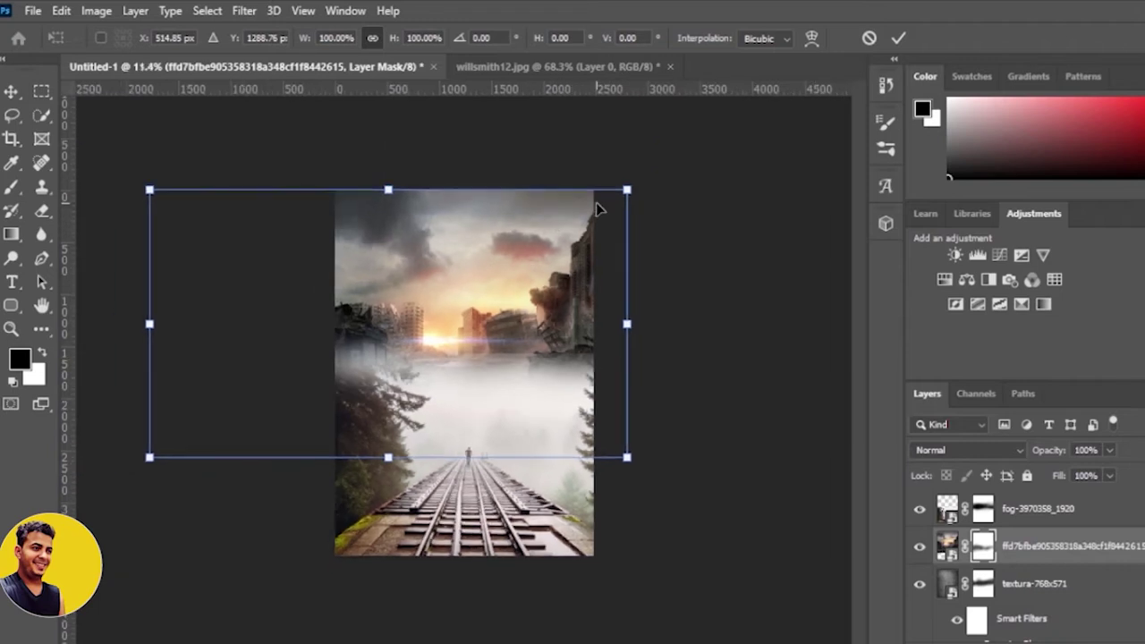
pyautogui.moveTo(632, 189); pyautogui.dragTo(731, 131)
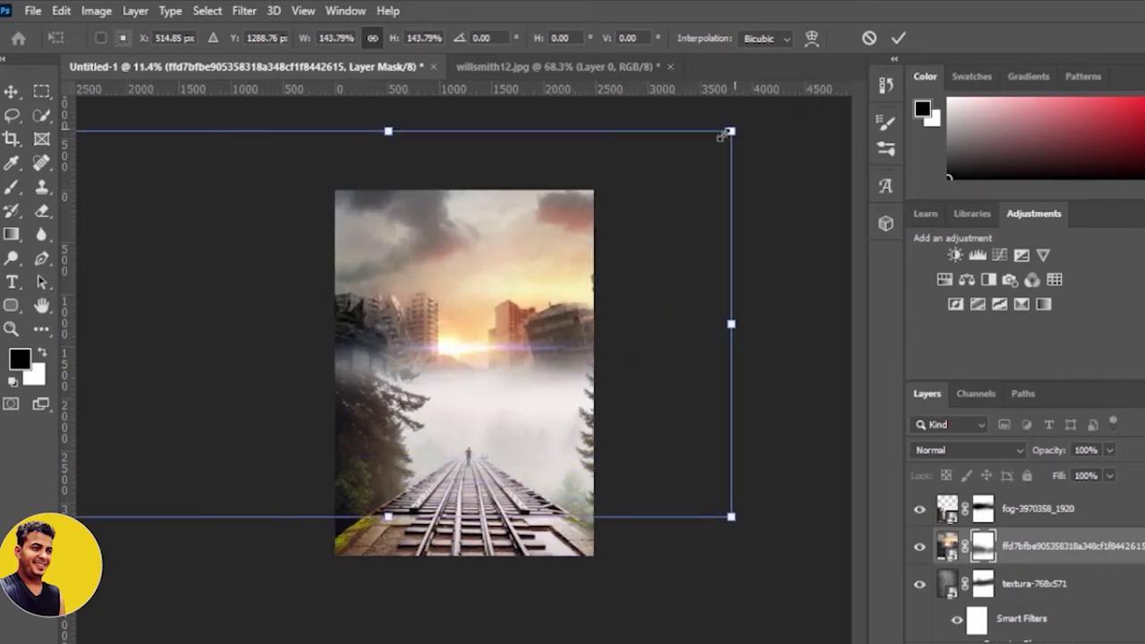
pyautogui.moveTo(546, 235); pyautogui.dragTo(519, 187)
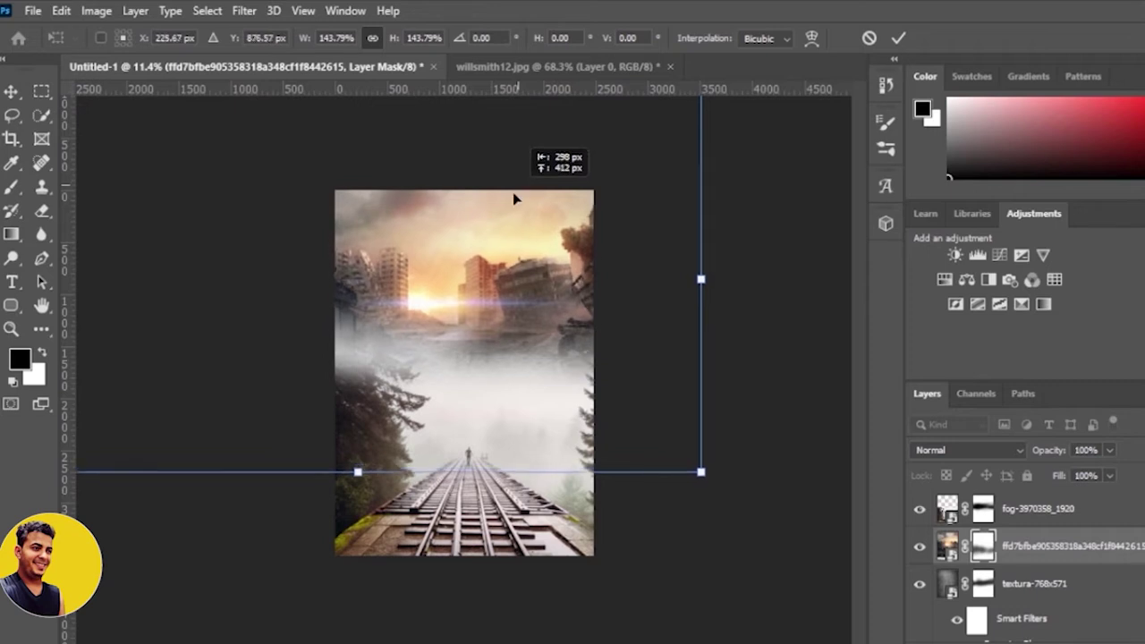
pyautogui.moveTo(519, 188); pyautogui.dragTo(519, 201)
# Step: Try a horizontal flip, revert it, and recentre the skyline resting on the fog
pyautogui.rightClick(496, 231)
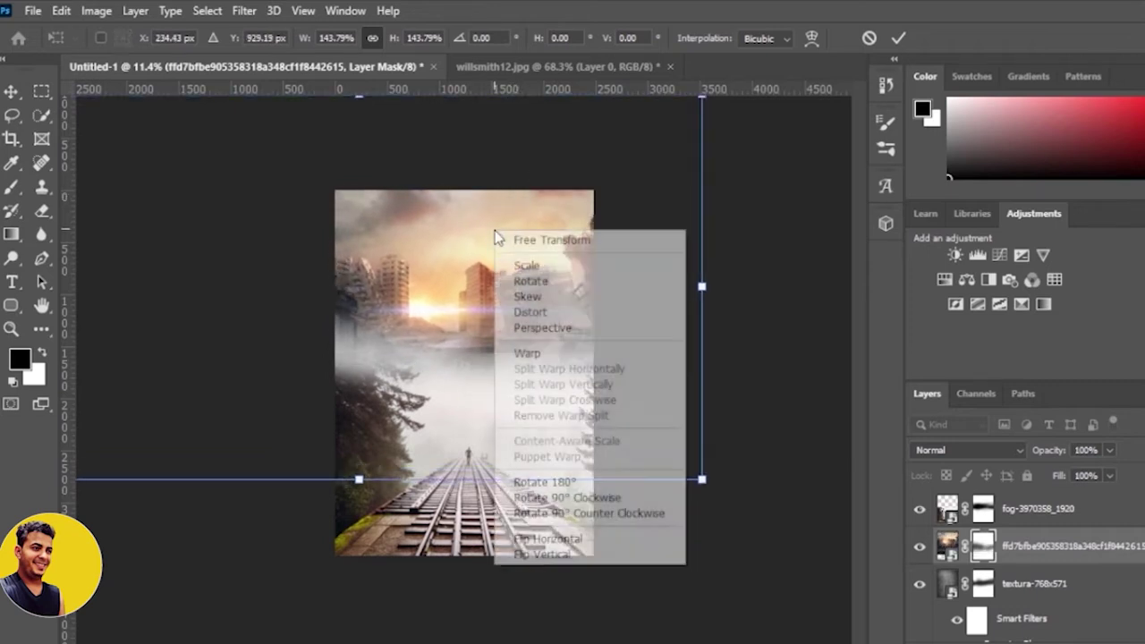
pyautogui.click(578, 539)
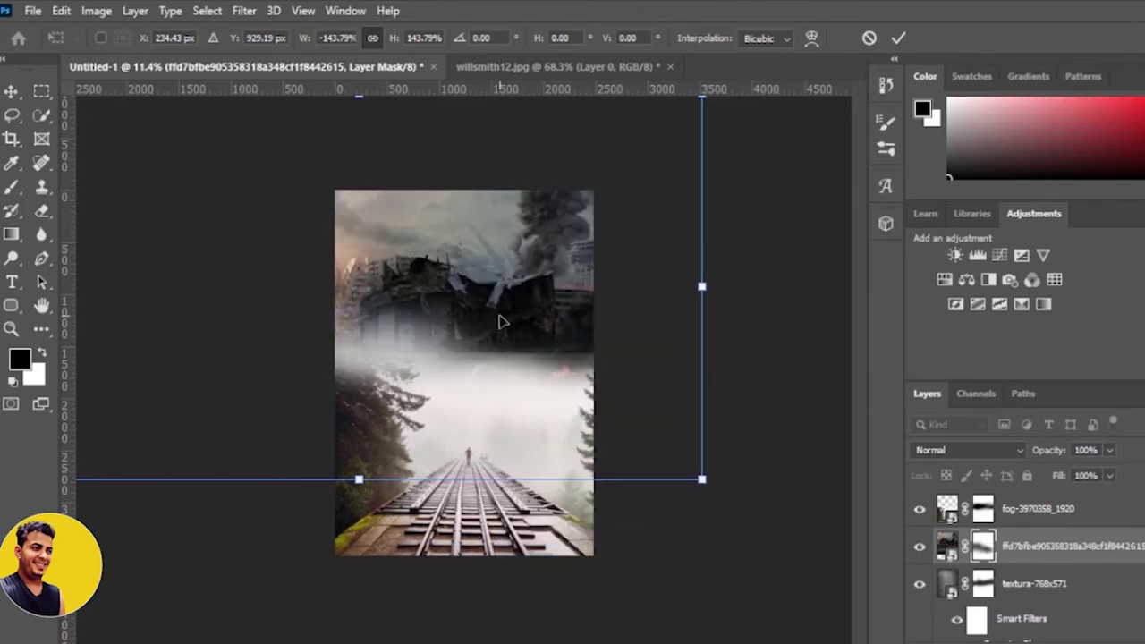
pyautogui.moveTo(501, 322)
pyautogui.mouseDown()
pyautogui.moveTo(761, 315)
pyautogui.moveTo(741, 309)
pyautogui.moveTo(665, 205)
pyautogui.moveTo(635, 332)
pyautogui.moveTo(647, 409)
pyautogui.moveTo(666, 400)
pyautogui.mouseUp()
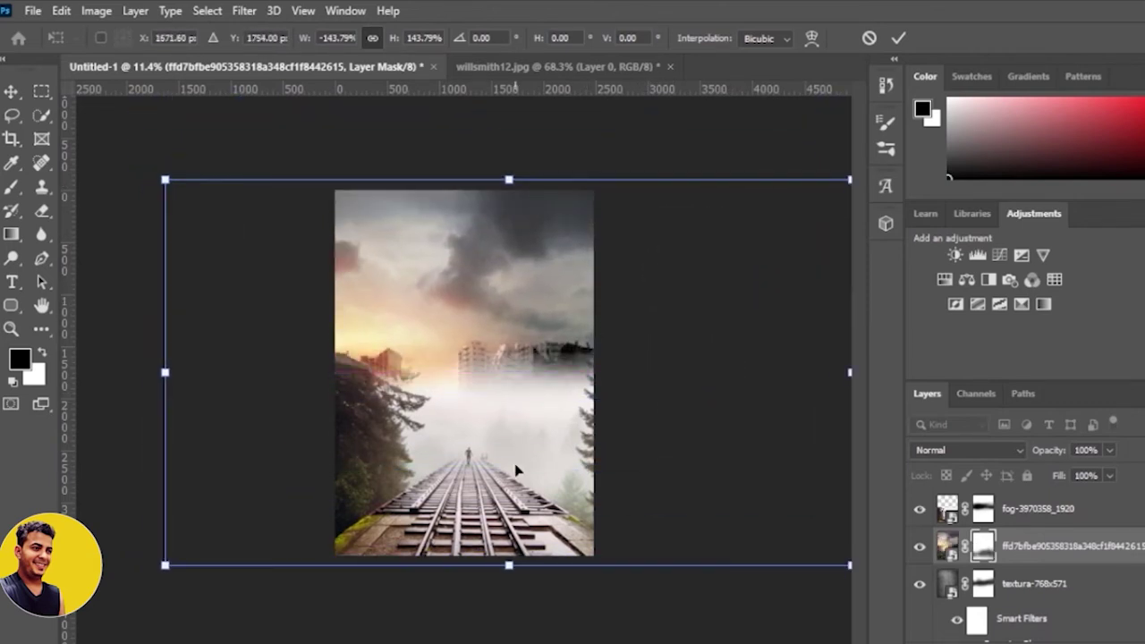
pyautogui.rightClick(507, 424)
pyautogui.click(546, 391)
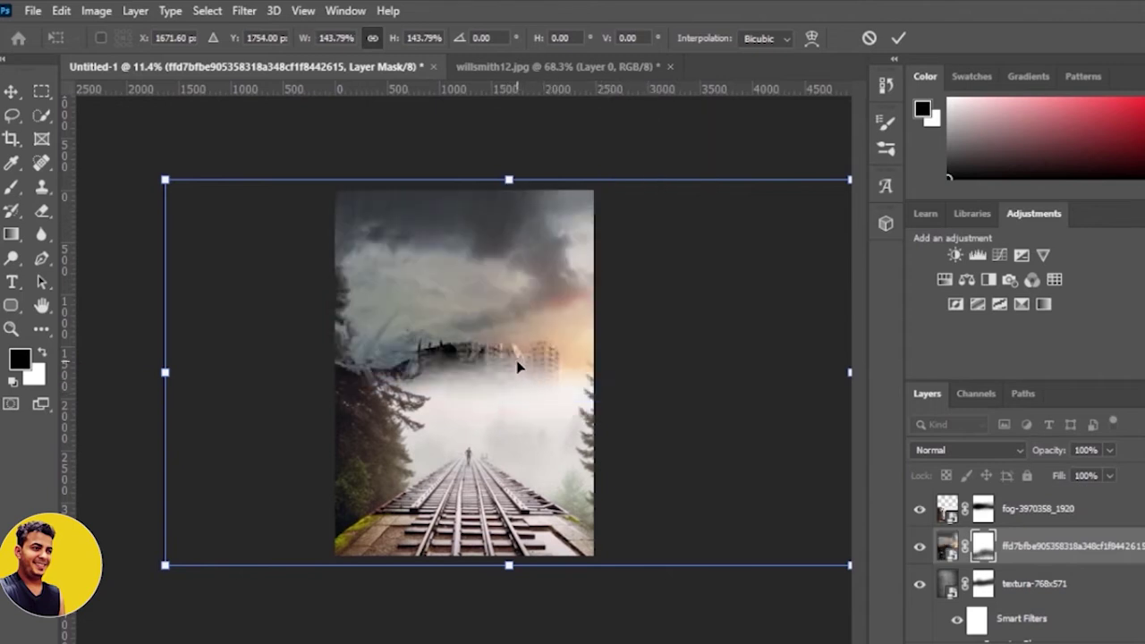
pyautogui.moveTo(517, 367); pyautogui.dragTo(375, 362)
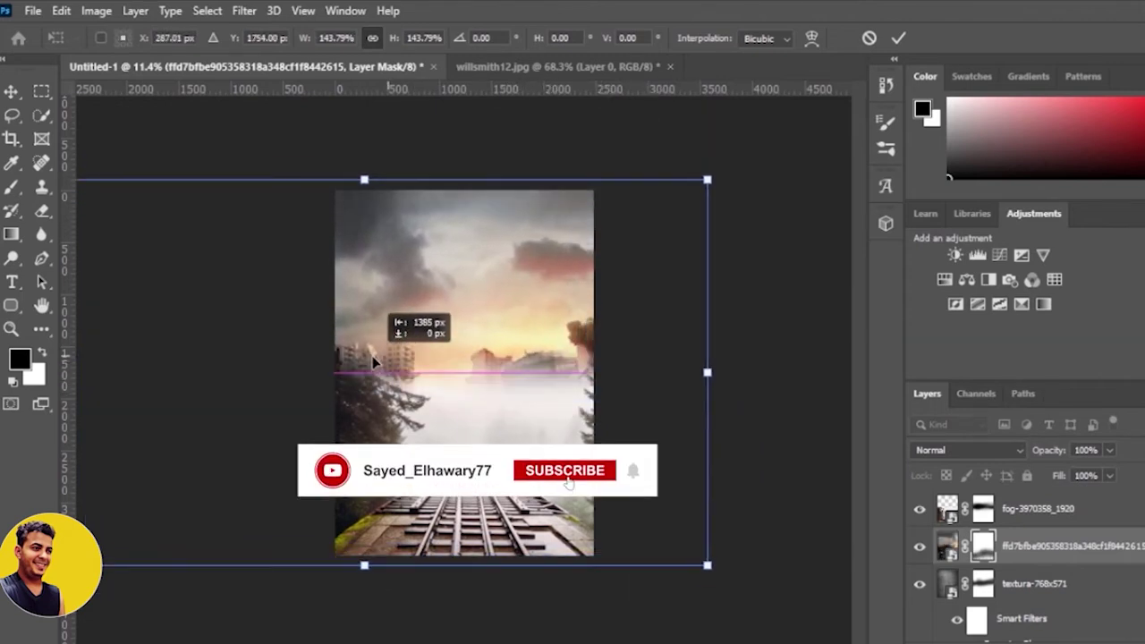
pyautogui.moveTo(375, 363); pyautogui.dragTo(371, 352)
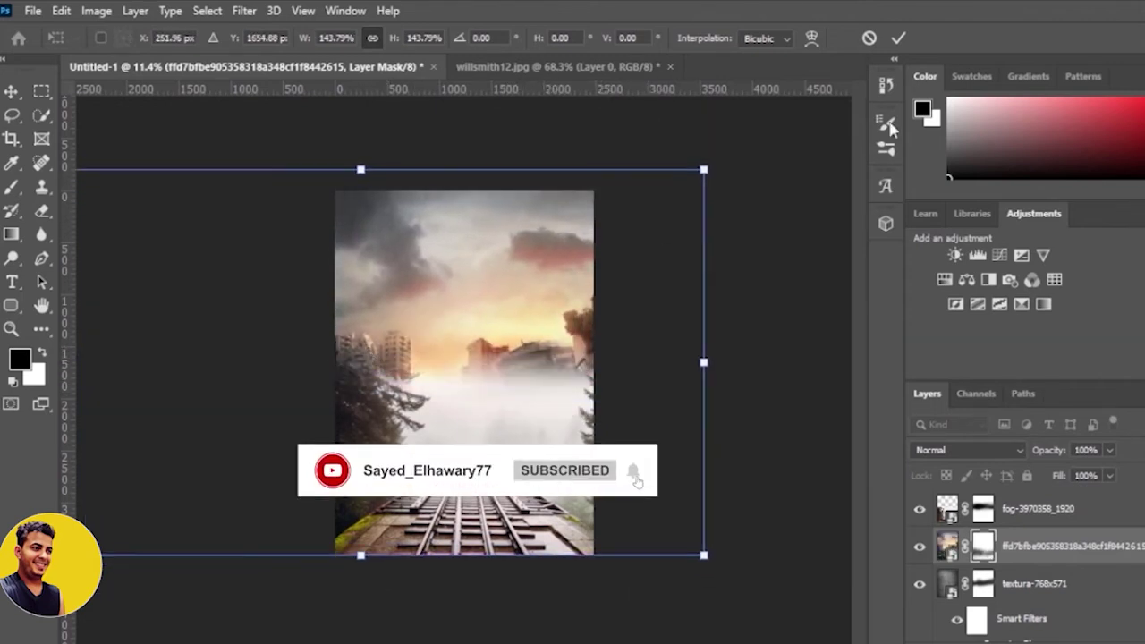
pyautogui.click(899, 39)
pyautogui.press('b')
pyautogui.click(982, 584)
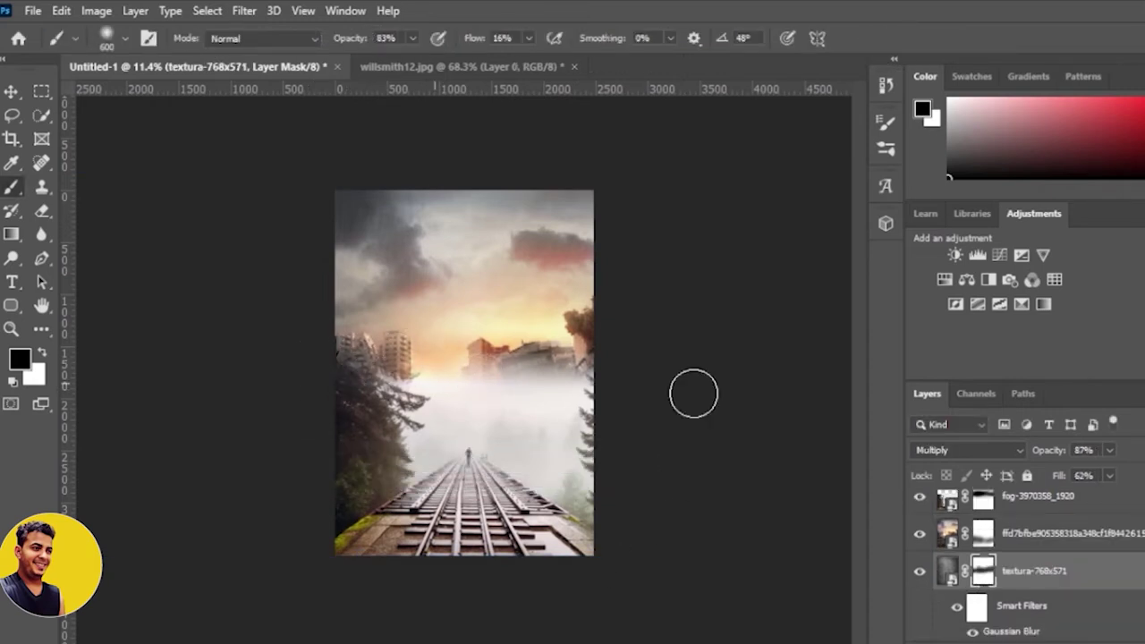
# Step: Paint on the city mask over the left buildings, then undo that stroke
pyautogui.scroll(-1, 1052, 605)
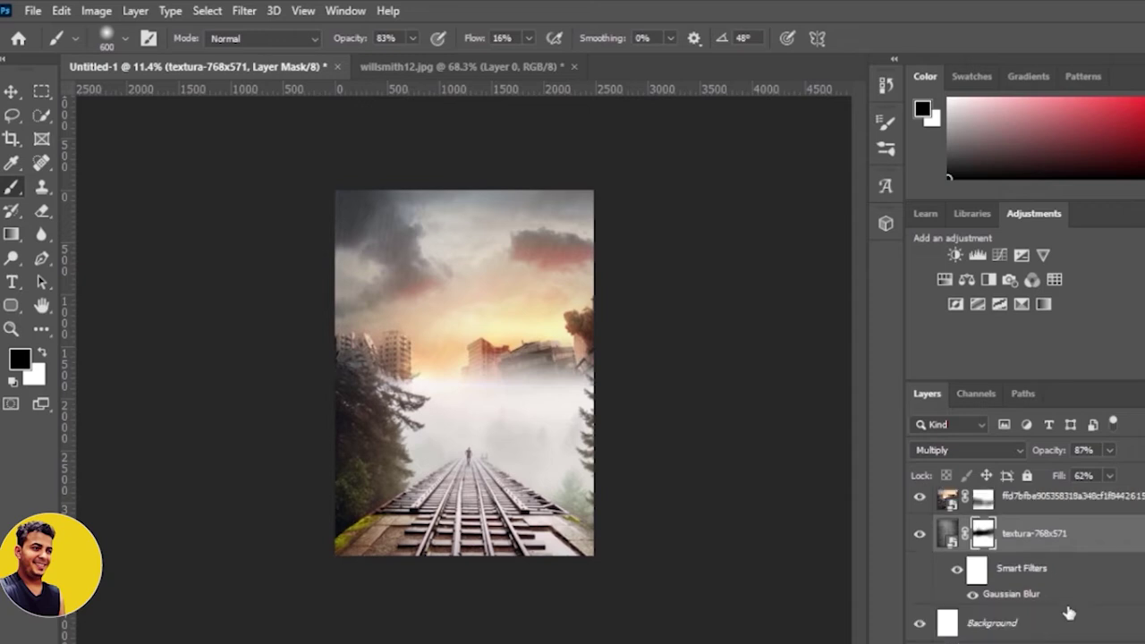
pyautogui.scroll(1, 1068, 604)
pyautogui.click(1043, 543)
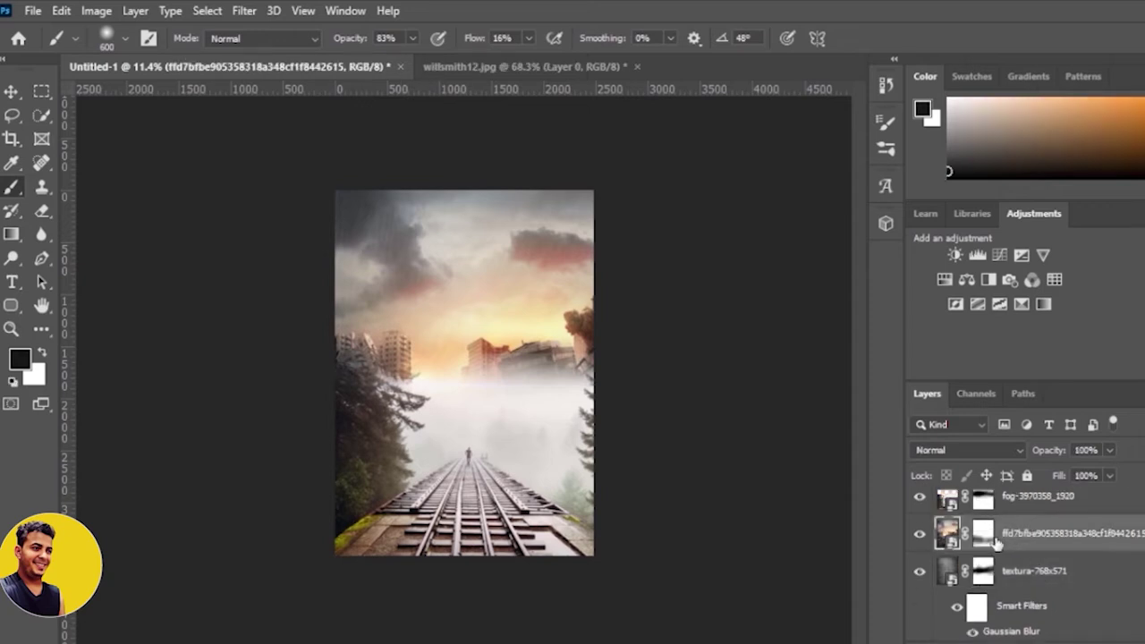
pyautogui.click(983, 534)
pyautogui.moveTo(507, 361)
pyautogui.mouseDown()
pyautogui.moveTo(301, 352)
pyautogui.moveTo(362, 359)
pyautogui.mouseUp()
pyautogui.hotkey('ctrl', 'z')
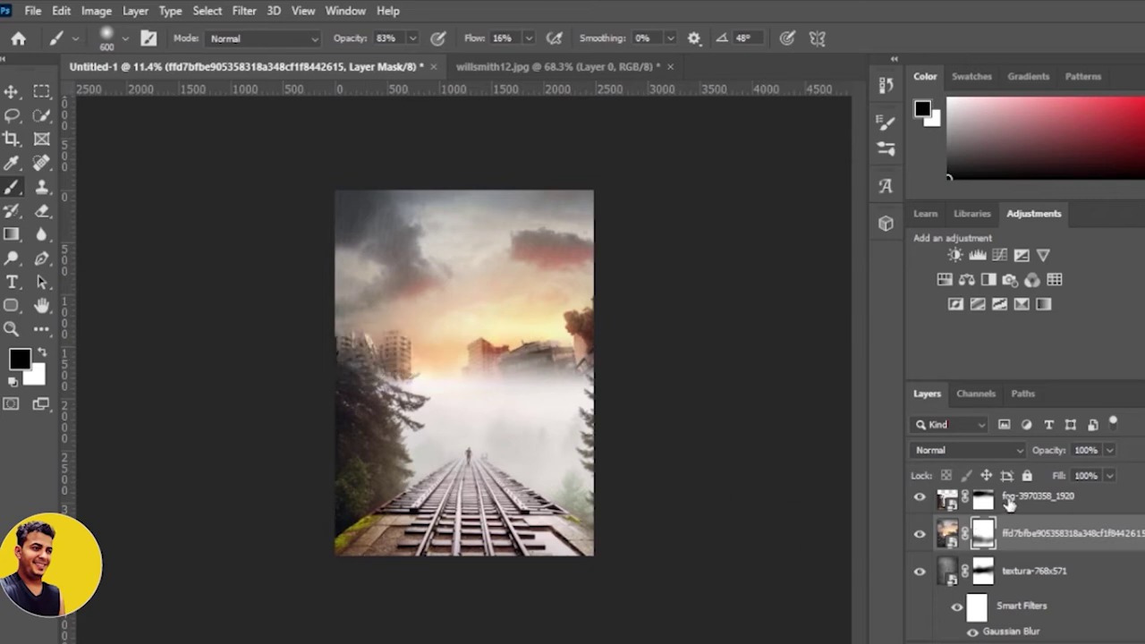
# Step: Paint black on the fog mask to thin the fog over the central buildings
pyautogui.click(983, 500)
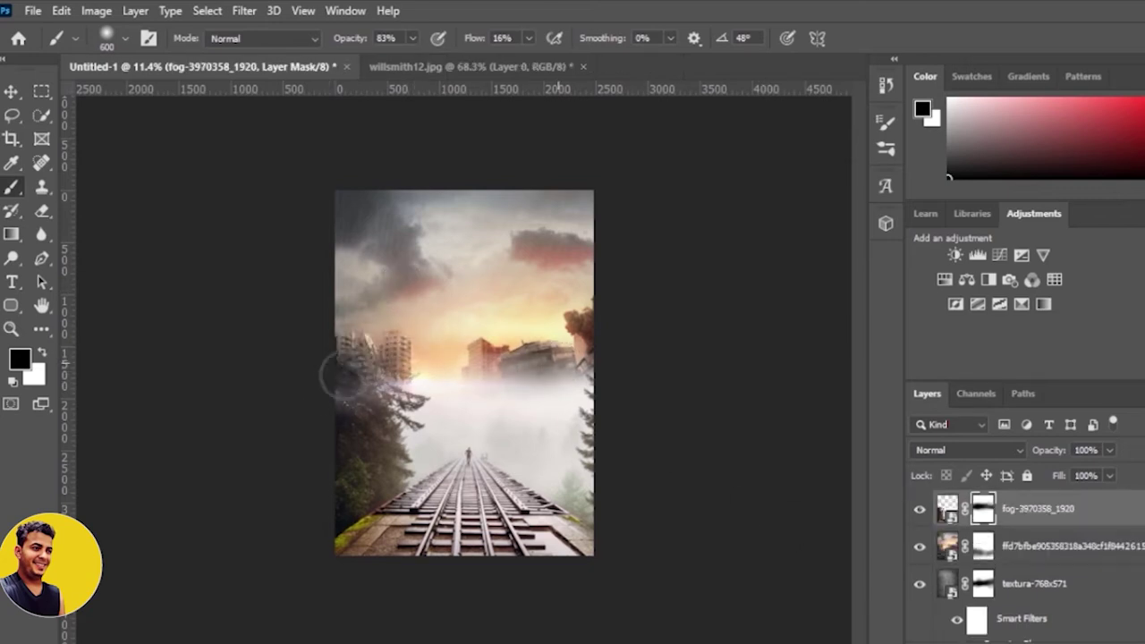
pyautogui.moveTo(469, 372)
pyautogui.mouseDown()
pyautogui.moveTo(626, 373)
pyautogui.moveTo(552, 367)
pyautogui.moveTo(422, 391)
pyautogui.moveTo(347, 383)
pyautogui.moveTo(345, 396)
pyautogui.moveTo(278, 415)
pyautogui.mouseUp()
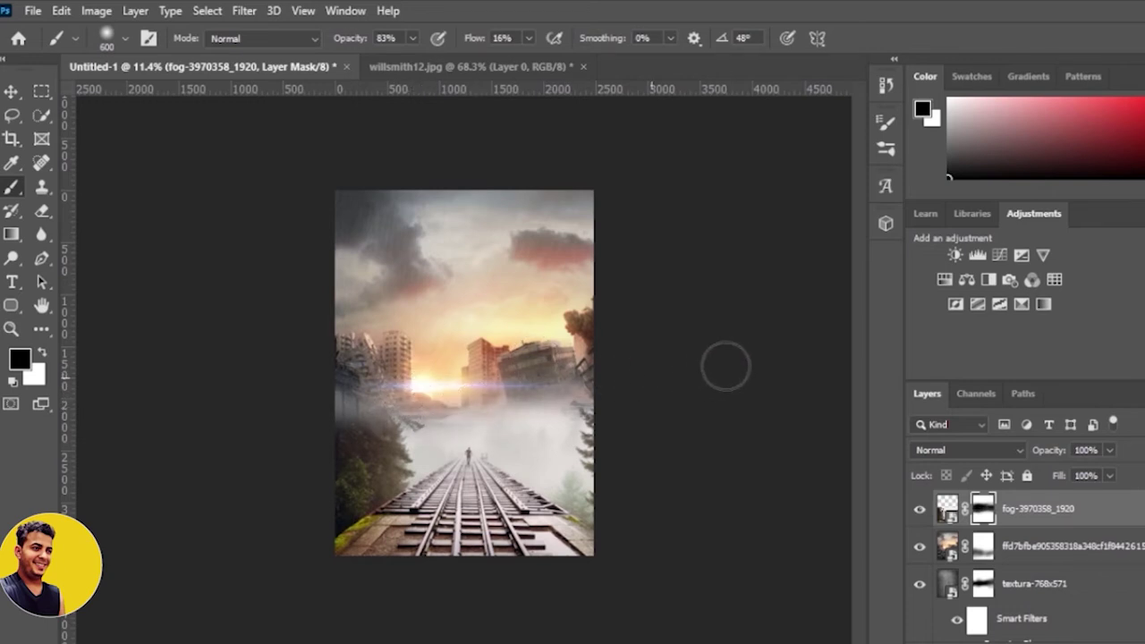
pyautogui.scroll(-1, 731, 363)
pyautogui.scroll(1, 736, 361)
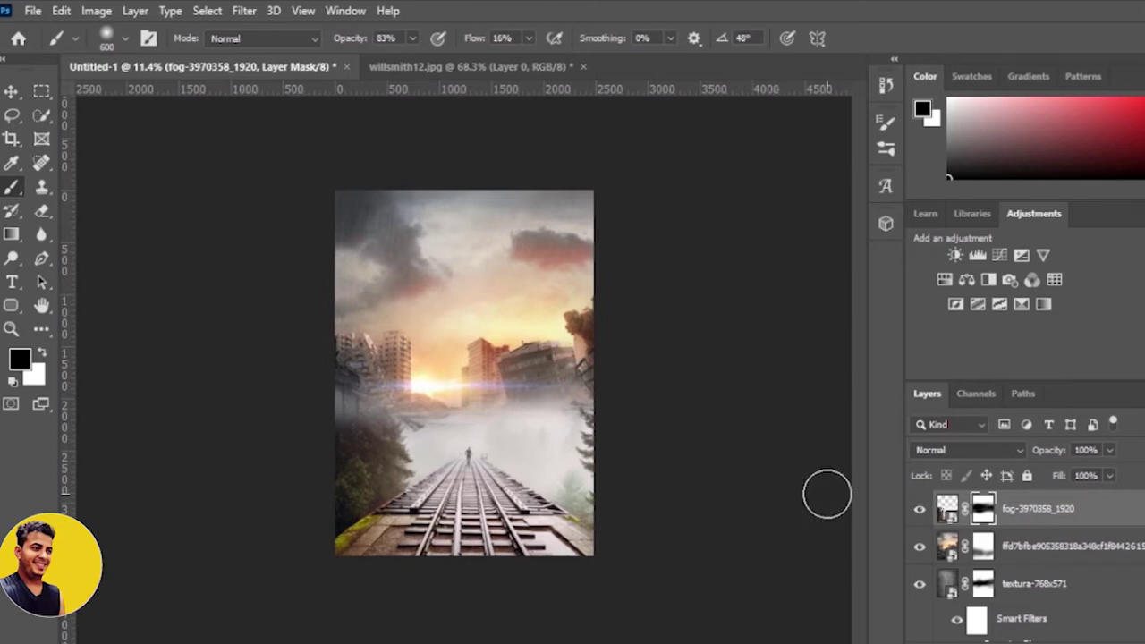
# Step: Scale the fog layer up to about 160% and shift it down-left
pyautogui.hotkey('ctrl', 't')
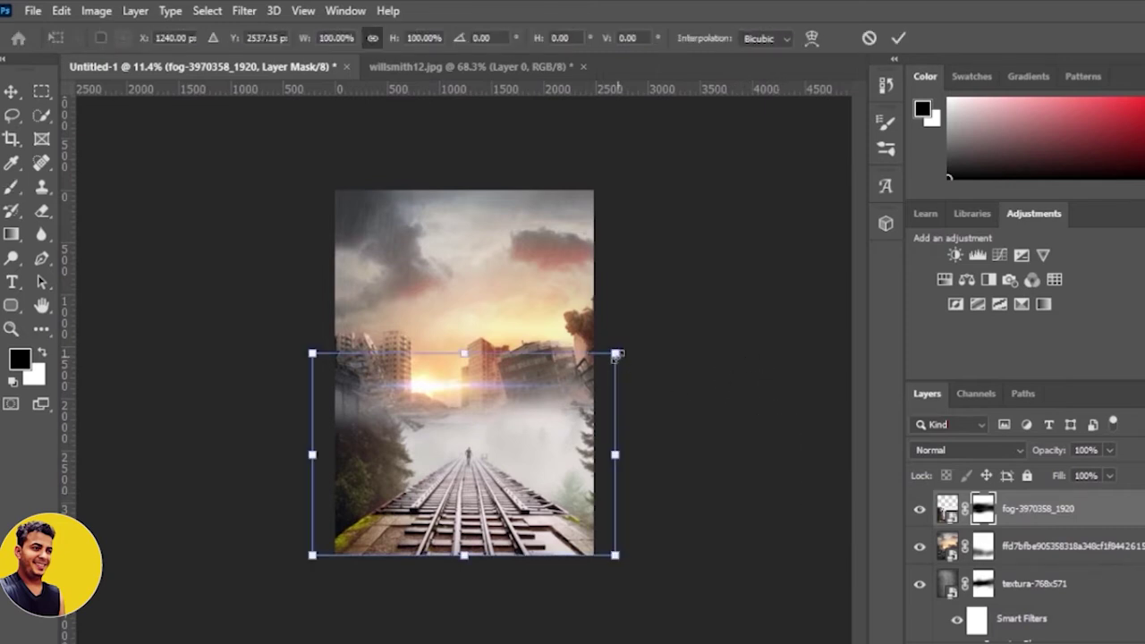
pyautogui.moveTo(617, 355); pyautogui.dragTo(686, 309)
pyautogui.moveTo(588, 417); pyautogui.dragTo(529, 439)
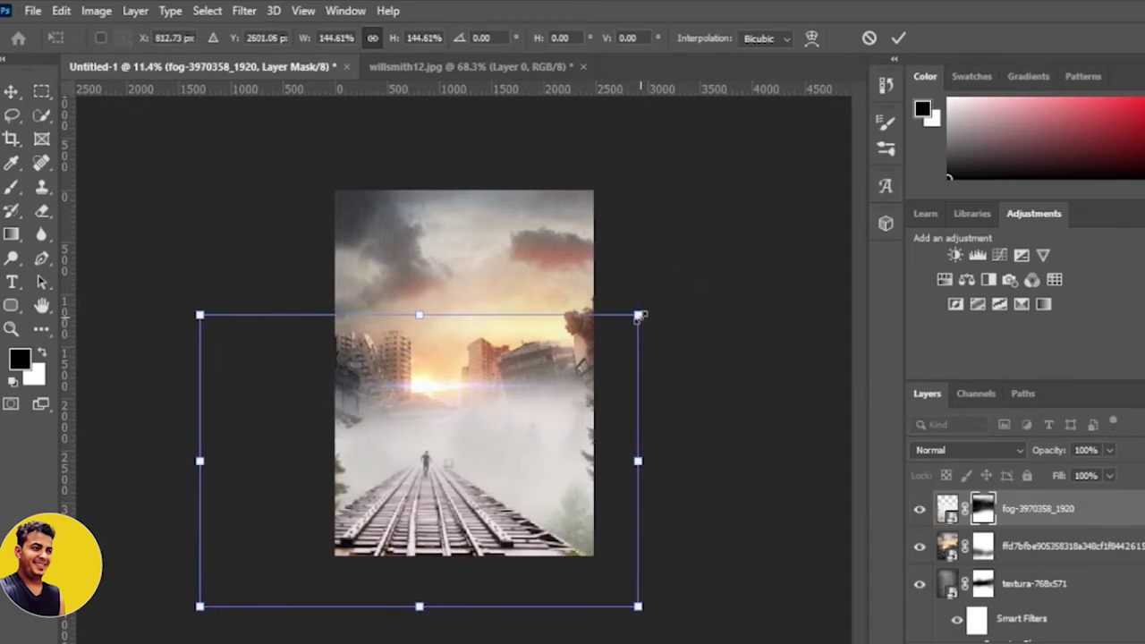
pyautogui.moveTo(638, 317); pyautogui.dragTo(662, 307)
pyautogui.moveTo(539, 441)
pyautogui.mouseDown()
pyautogui.moveTo(569, 436)
pyautogui.moveTo(468, 433)
pyautogui.moveTo(567, 435)
pyautogui.mouseUp()
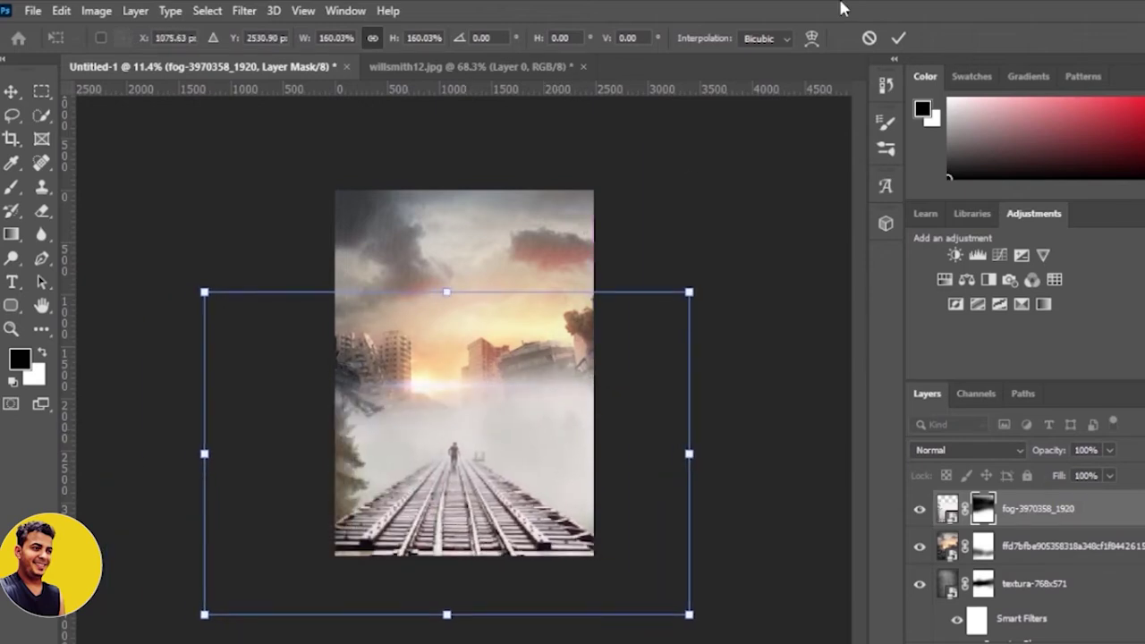
pyautogui.click(899, 39)
pyautogui.press('b')
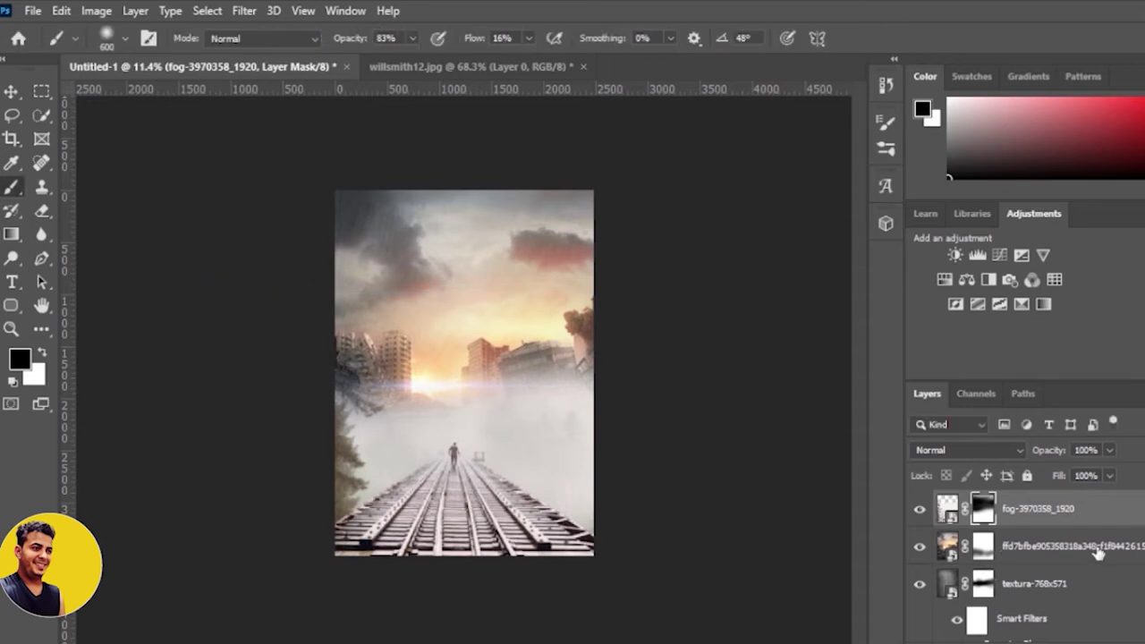
# Step: Duplicate the fog layer and narrow the copy to about 84% width
pyautogui.hotkey('ctrl', 'j')
pyautogui.hotkey('ctrl', 't')
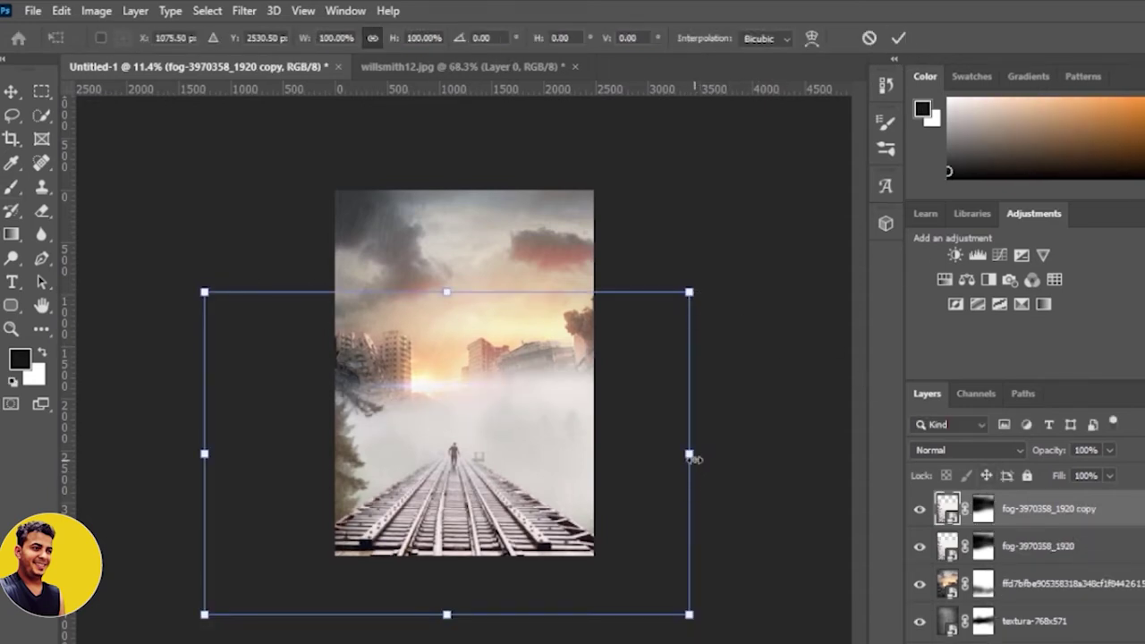
pyautogui.moveTo(694, 459); pyautogui.dragTo(616, 469)
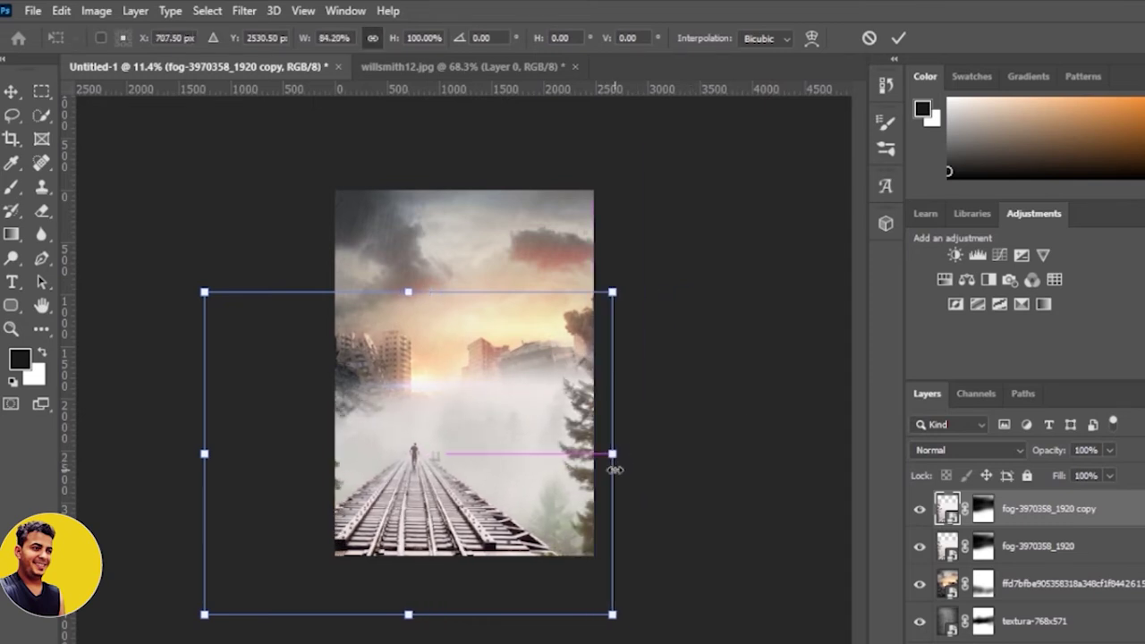
pyautogui.click(898, 37)
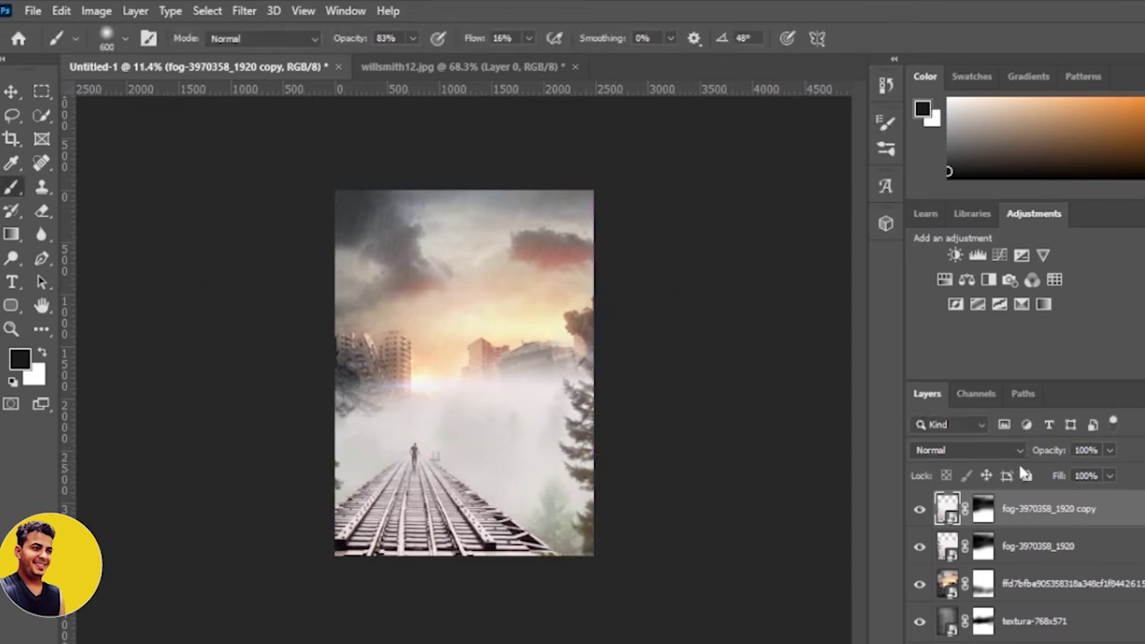
# Step: Keep the fog copy at 100% opacity and paint its mask black at bottom right with a 700 brush
pyautogui.click(984, 511)
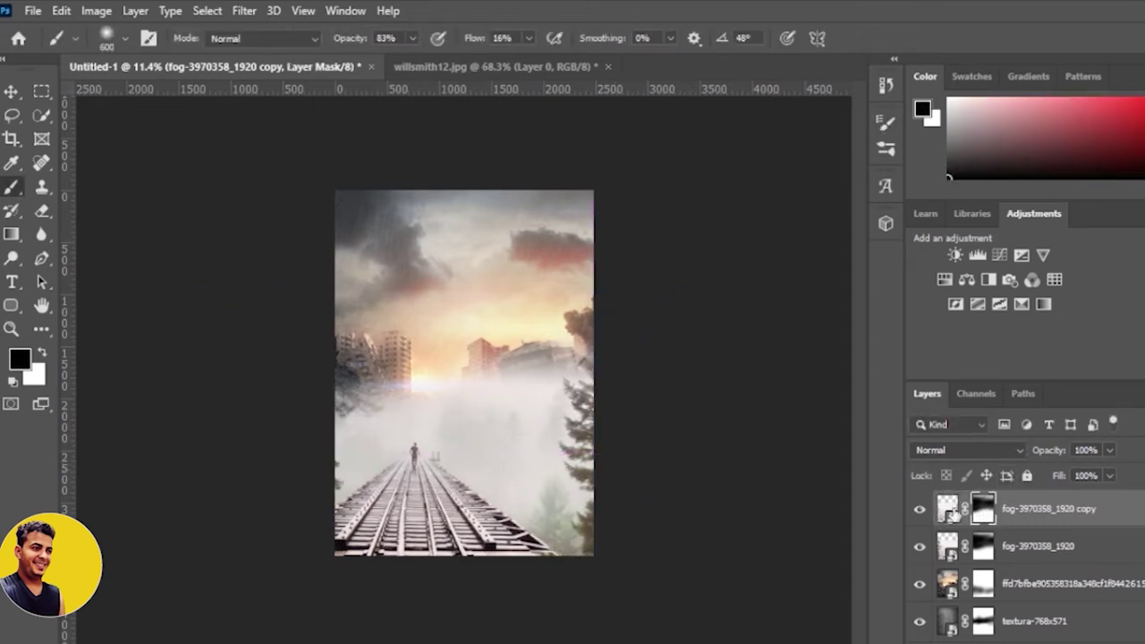
pyautogui.click(1111, 451)
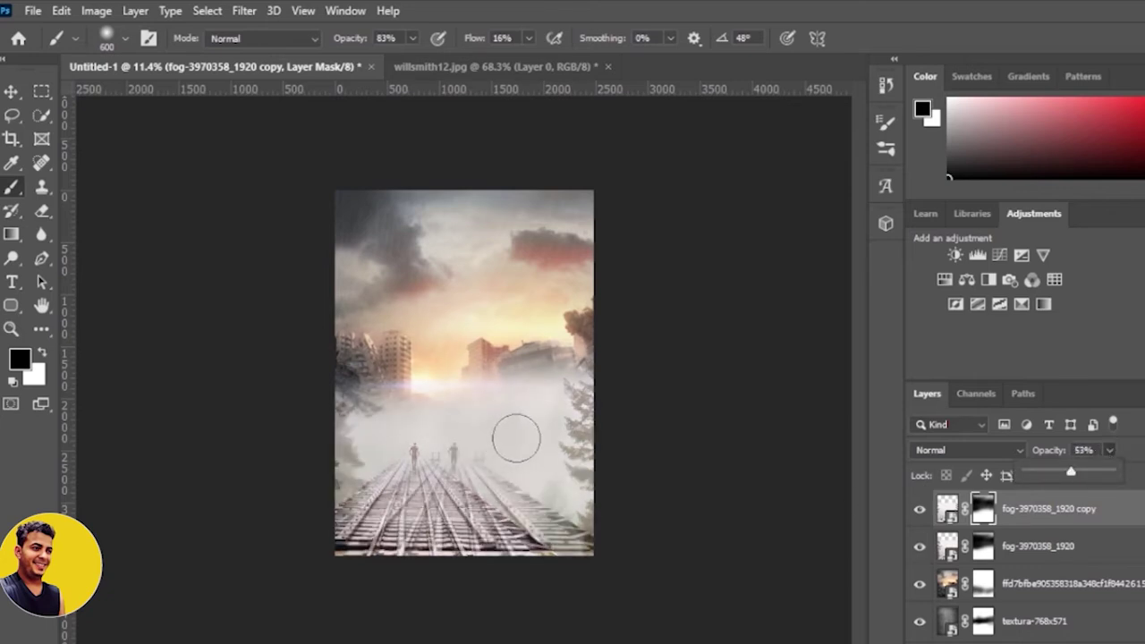
pyautogui.press(']')
pyautogui.press(']')
pyautogui.press(']')
pyautogui.press(']')
pyautogui.press(']')
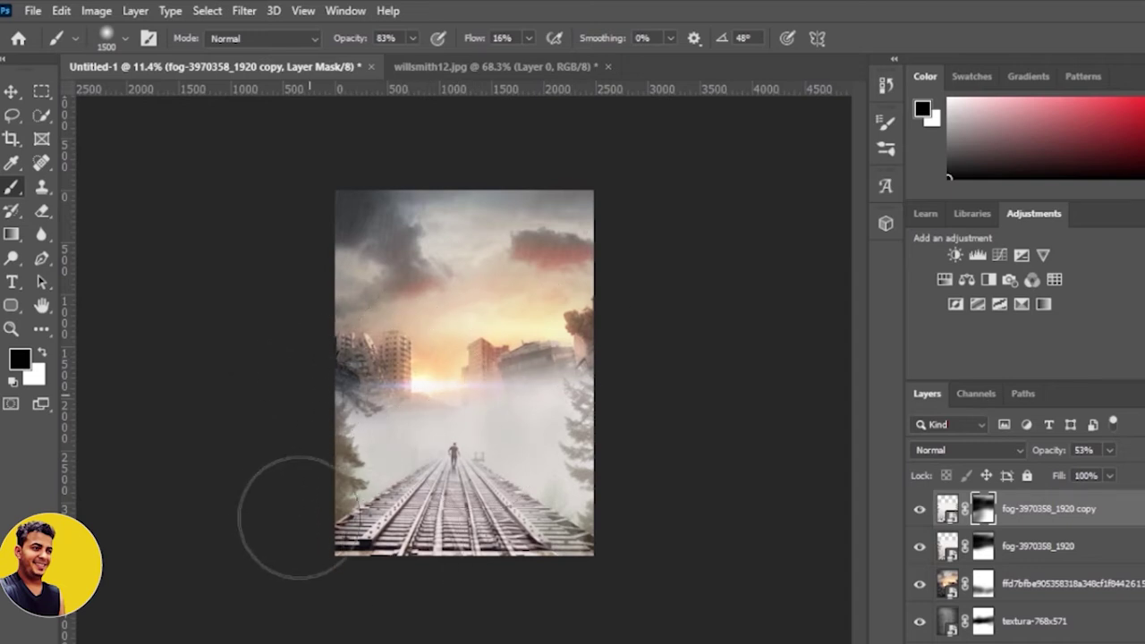
pyautogui.click(1110, 450)
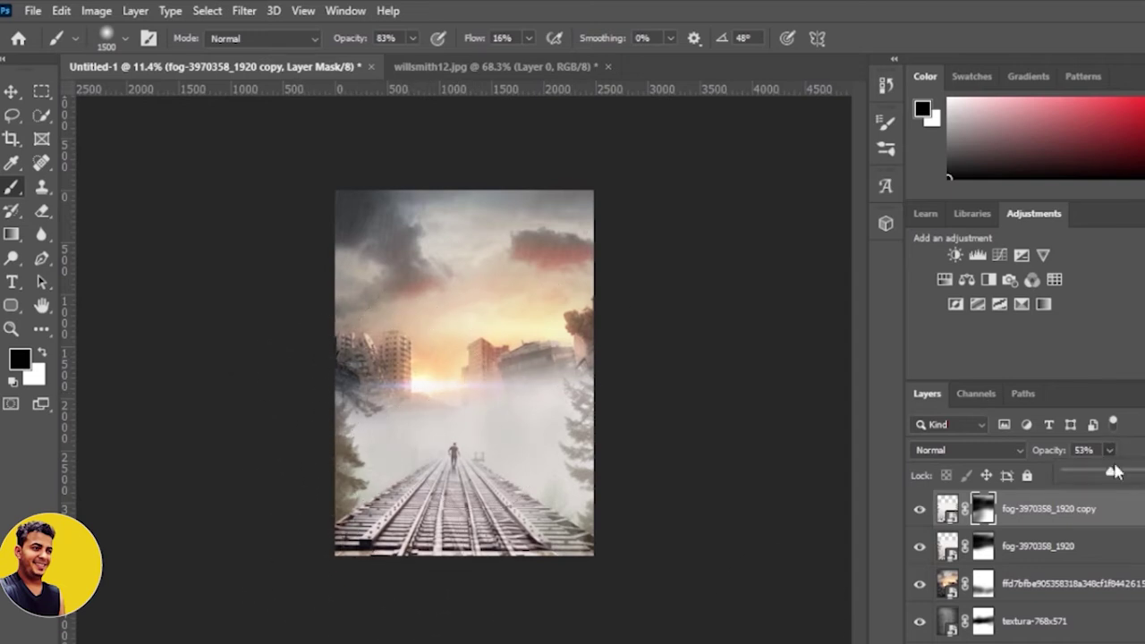
pyautogui.moveTo(1141, 474); pyautogui.dragTo(1144, 474)
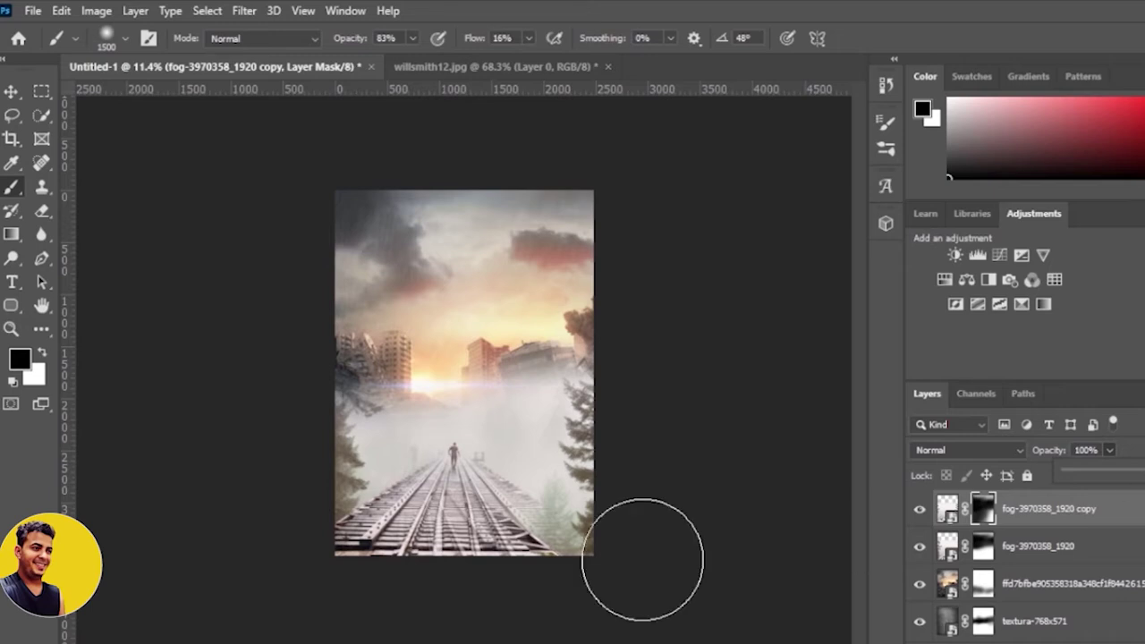
pyautogui.moveTo(645, 557)
pyautogui.mouseDown()
pyautogui.moveTo(537, 512)
pyautogui.moveTo(396, 498)
pyautogui.moveTo(435, 460)
pyautogui.moveTo(383, 550)
pyautogui.moveTo(486, 566)
pyautogui.mouseUp()
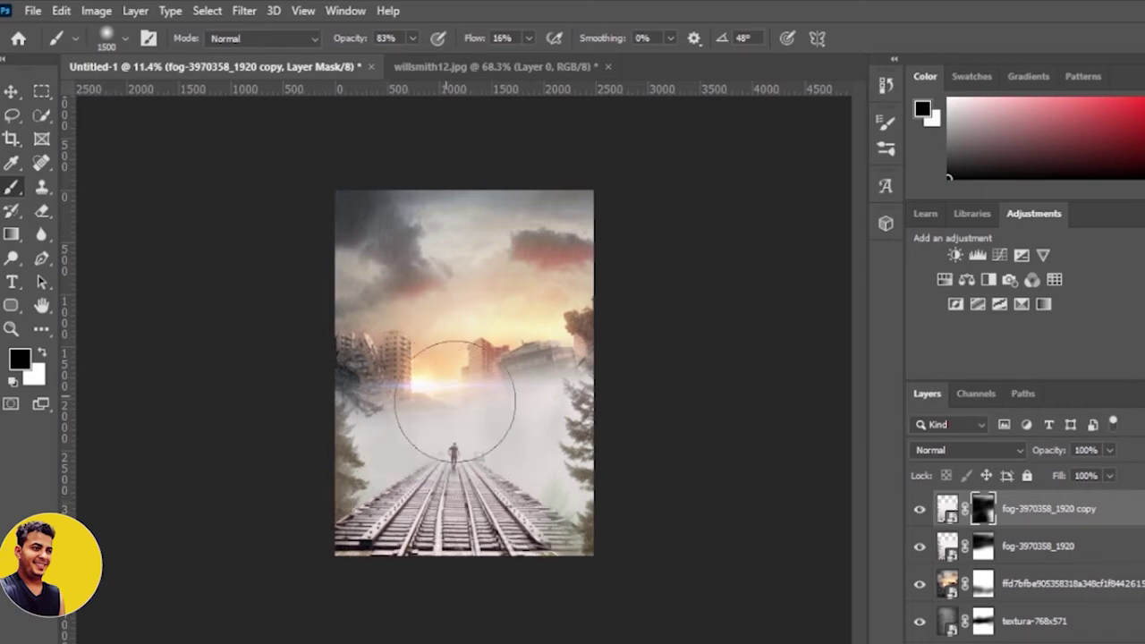
pyautogui.scroll(-1, 672, 286)
pyautogui.scroll(2, 687, 300)
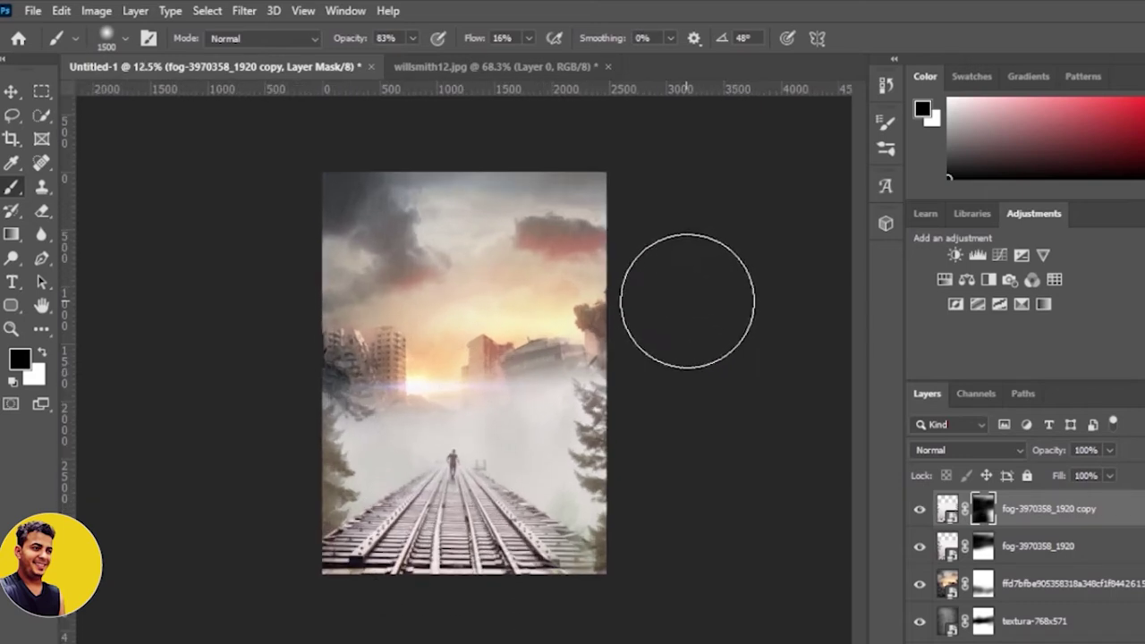
# Step: Bring the man's cutout portrait into the poster as a new layer, scaled to about 165%
pyautogui.press('v')
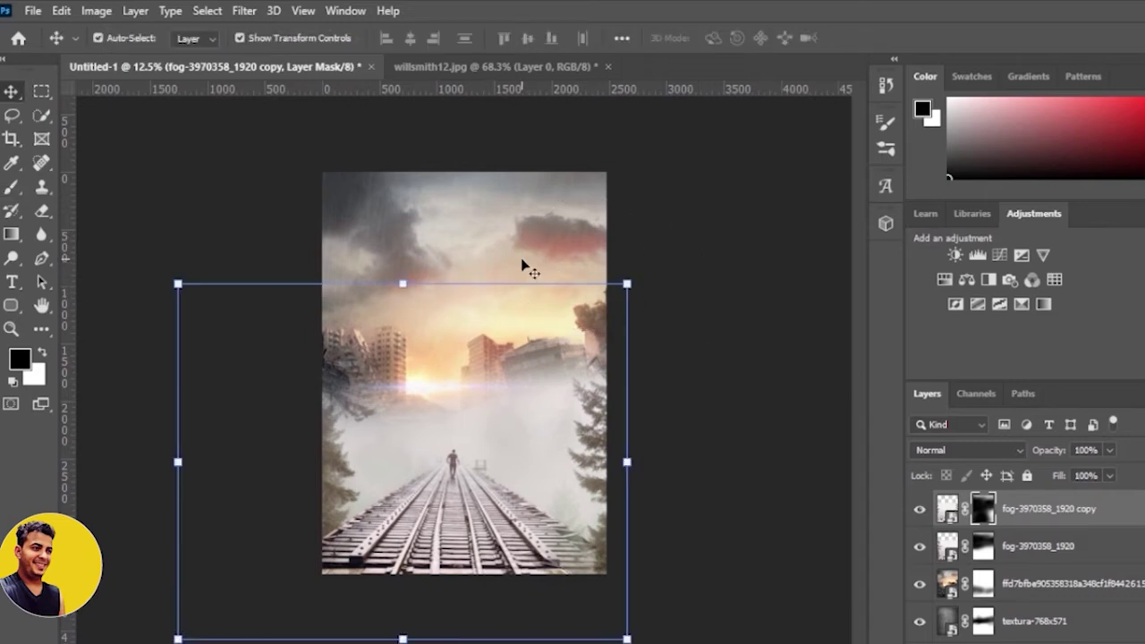
pyautogui.click(544, 66)
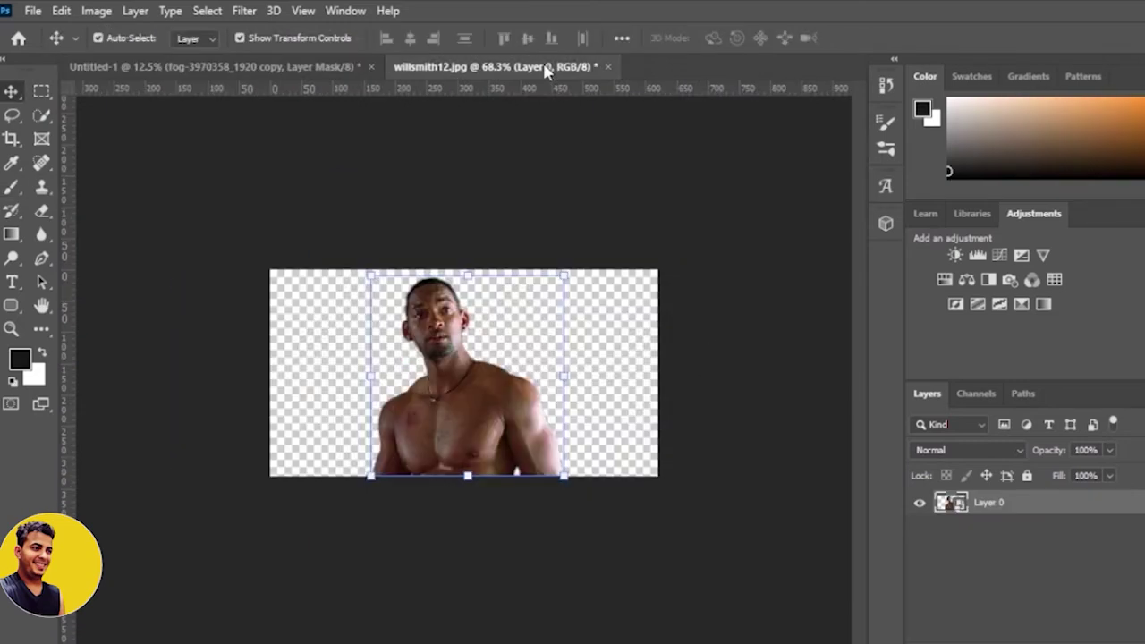
pyautogui.click(331, 66)
pyautogui.click(438, 250)
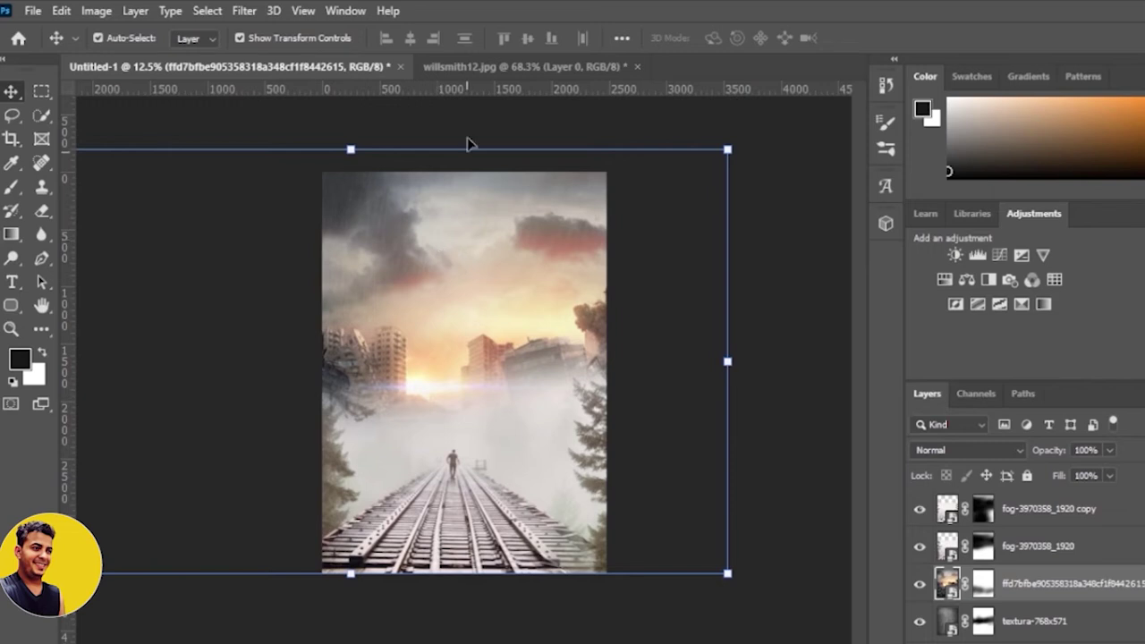
pyautogui.click(489, 70)
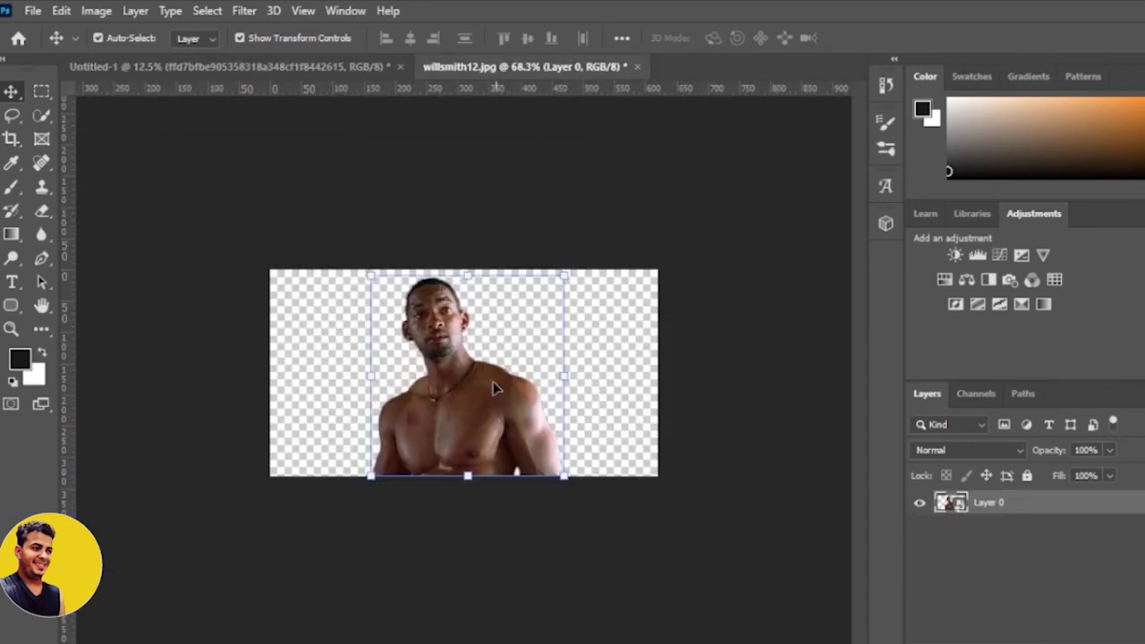
pyautogui.moveTo(493, 381); pyautogui.dragTo(333, 69)
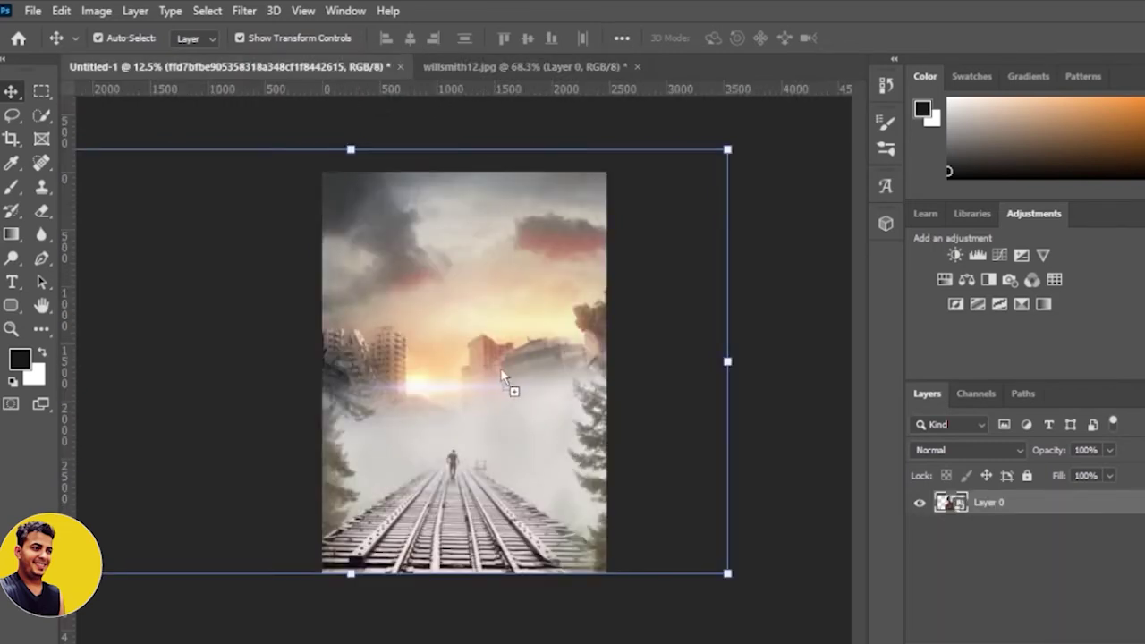
pyautogui.moveTo(500, 368); pyautogui.dragTo(473, 358)
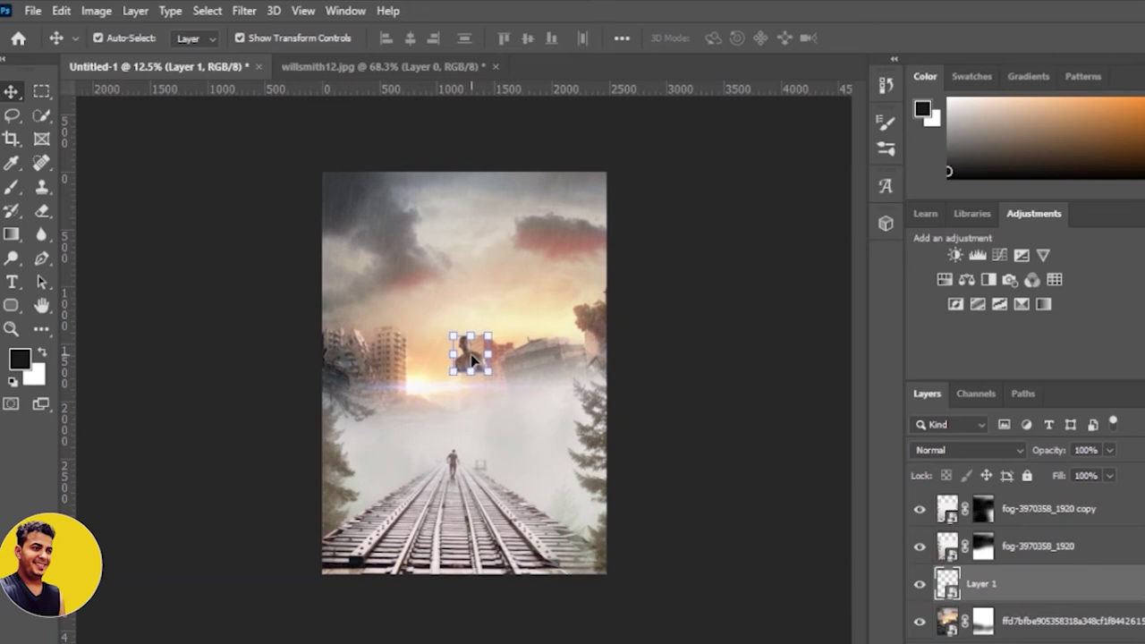
pyautogui.moveTo(488, 337); pyautogui.dragTo(592, 230)
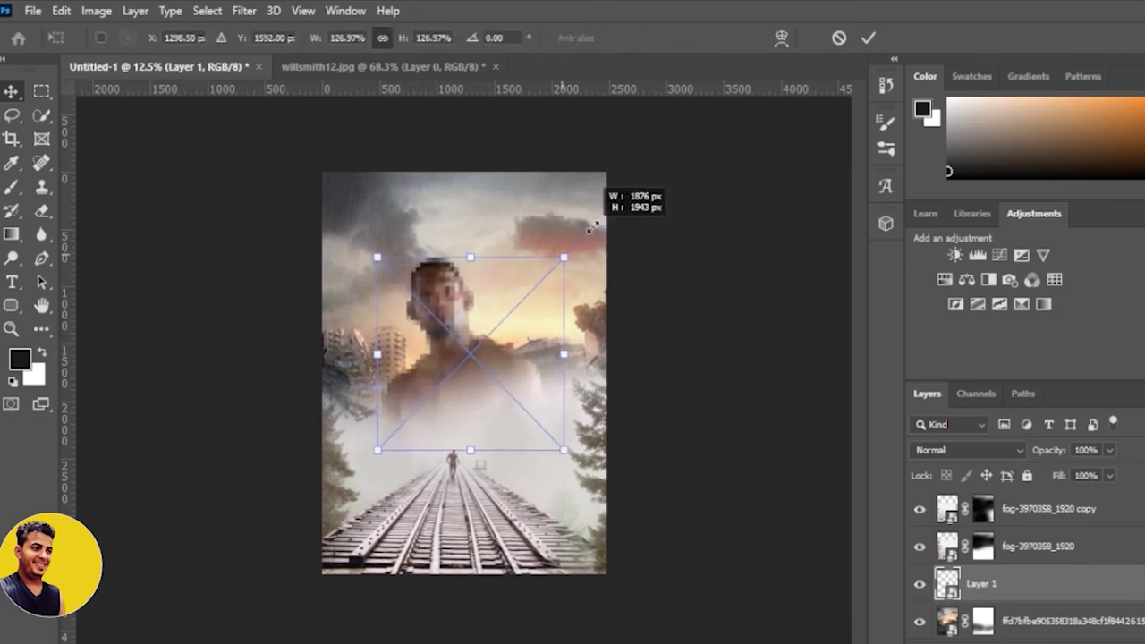
pyautogui.moveTo(550, 310); pyautogui.dragTo(564, 316)
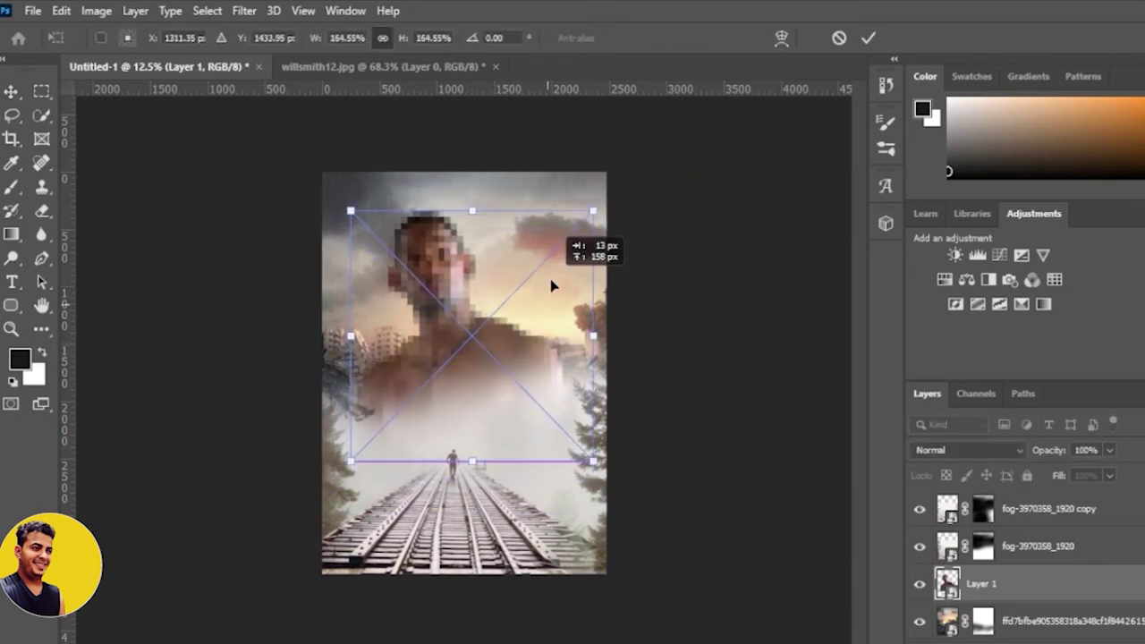
pyautogui.click(869, 38)
pyautogui.moveTo(451, 333); pyautogui.dragTo(461, 295)
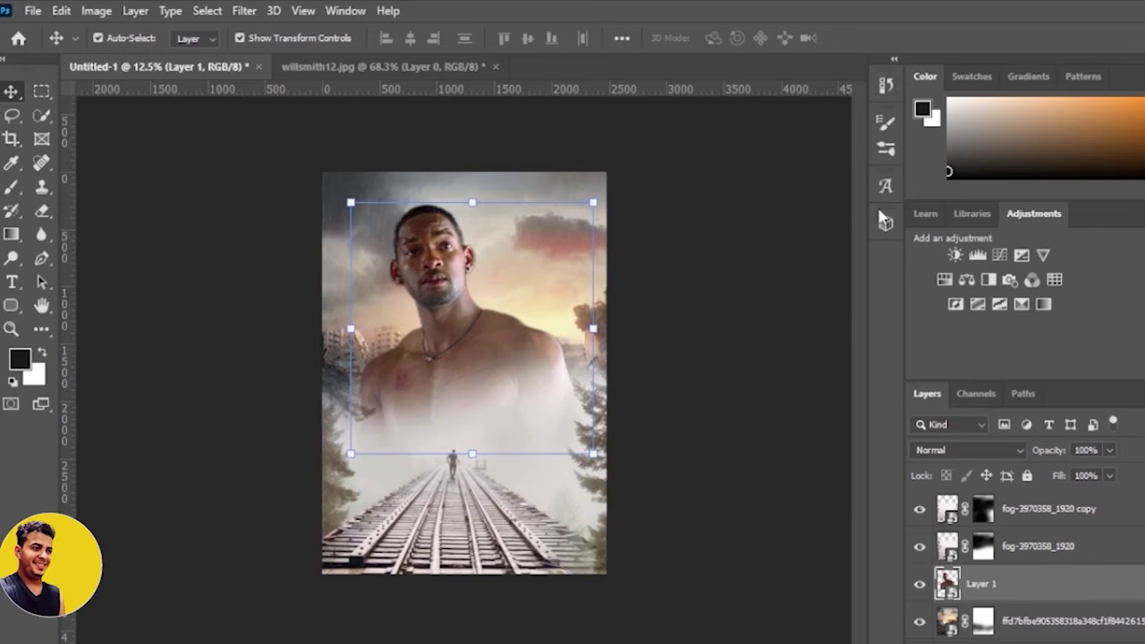
# Step: Move the man's layer above the fog layers and resize it to 138.45% in the upper poster
pyautogui.moveTo(1108, 595); pyautogui.dragTo(1101, 509)
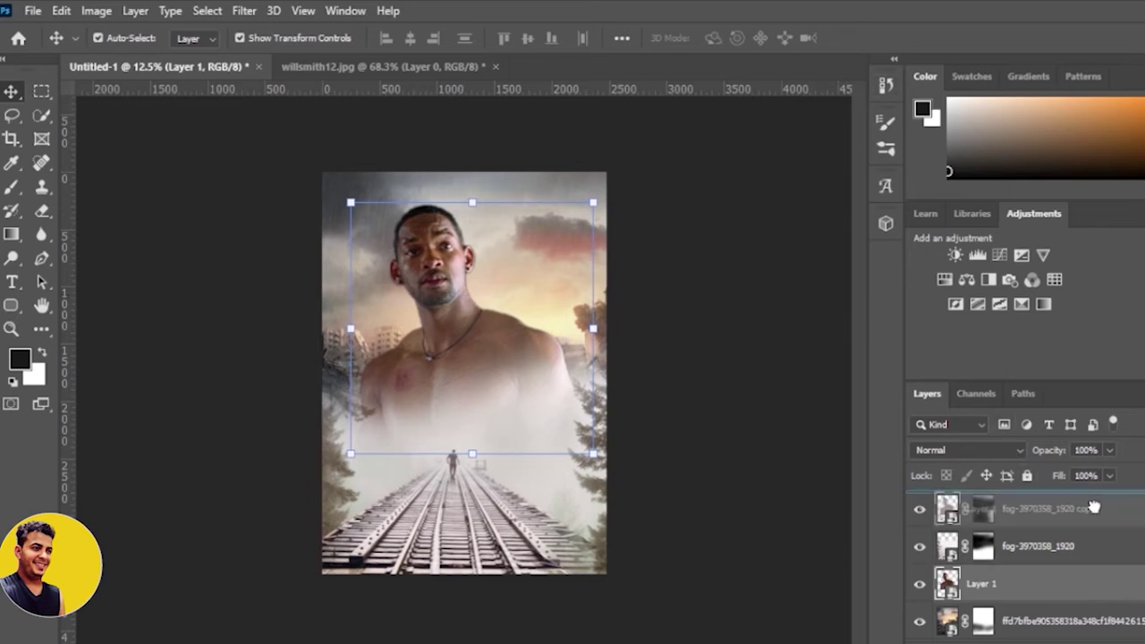
pyautogui.moveTo(594, 204); pyautogui.dragTo(573, 224)
pyautogui.moveTo(524, 302); pyautogui.dragTo(528, 305)
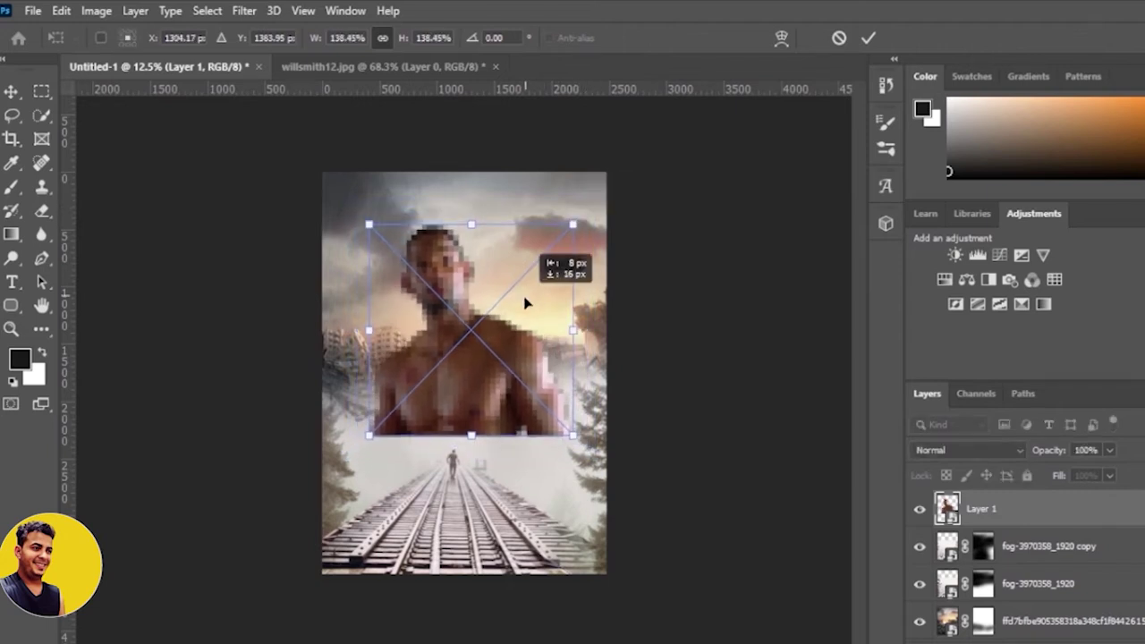
pyautogui.click(868, 38)
# Step: Paint a soft black mask along the man's lower chest so it fades into the fog
pyautogui.press('b')
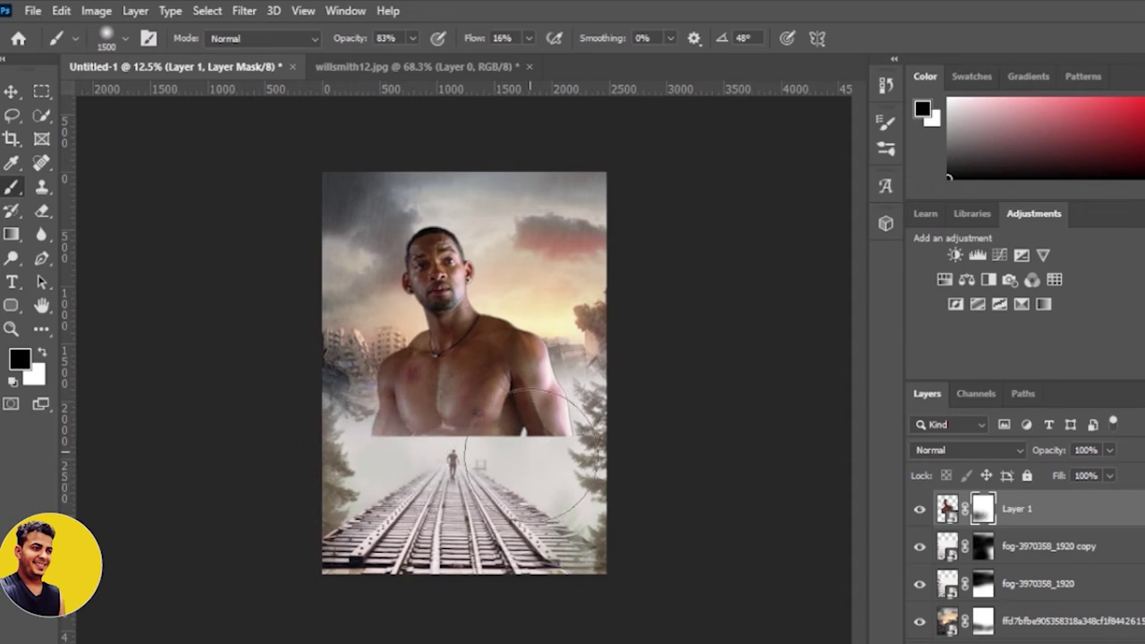
pyautogui.moveTo(456, 458)
pyautogui.mouseDown()
pyautogui.moveTo(517, 466)
pyautogui.moveTo(537, 439)
pyautogui.moveTo(397, 474)
pyautogui.moveTo(368, 457)
pyautogui.mouseUp()
pyautogui.press('[')
pyautogui.press('[')
pyautogui.press('[')
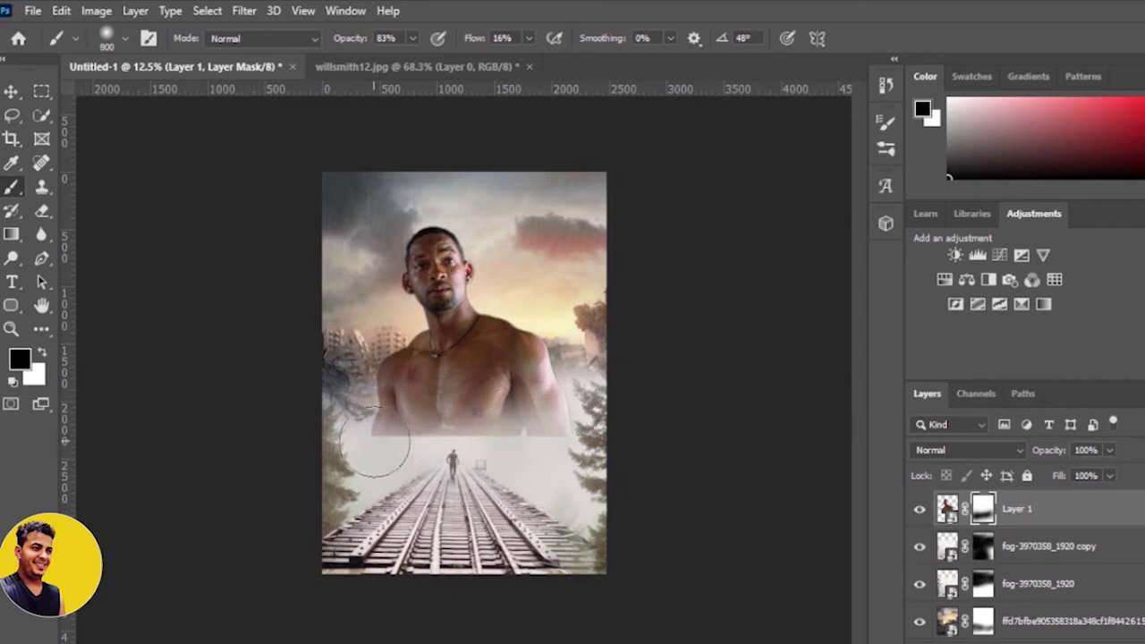
pyautogui.moveTo(522, 438); pyautogui.dragTo(537, 447)
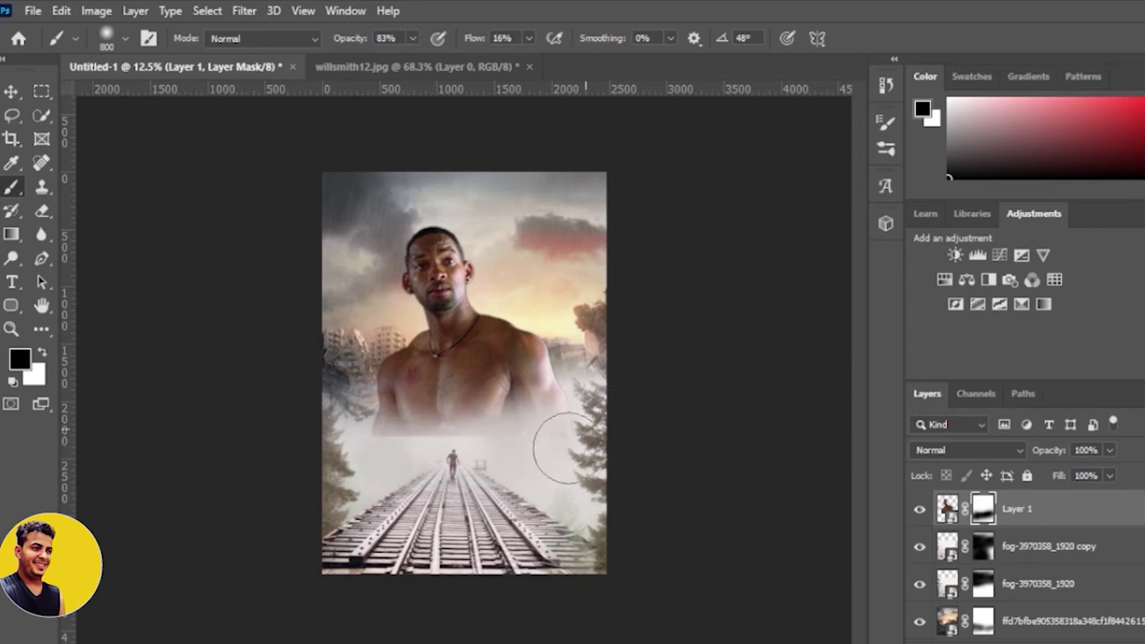
pyautogui.press('[')
pyautogui.moveTo(427, 475)
pyautogui.mouseDown()
pyautogui.moveTo(504, 439)
pyautogui.moveTo(473, 421)
pyautogui.moveTo(345, 445)
pyautogui.mouseUp()
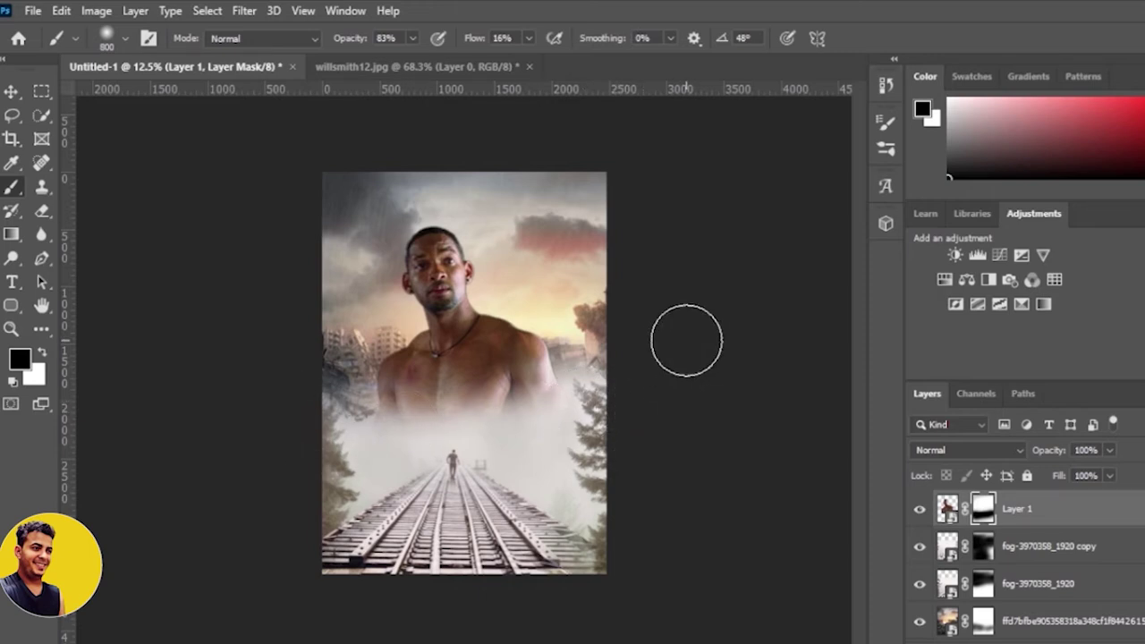
pyautogui.hotkey('ctrl', '+')
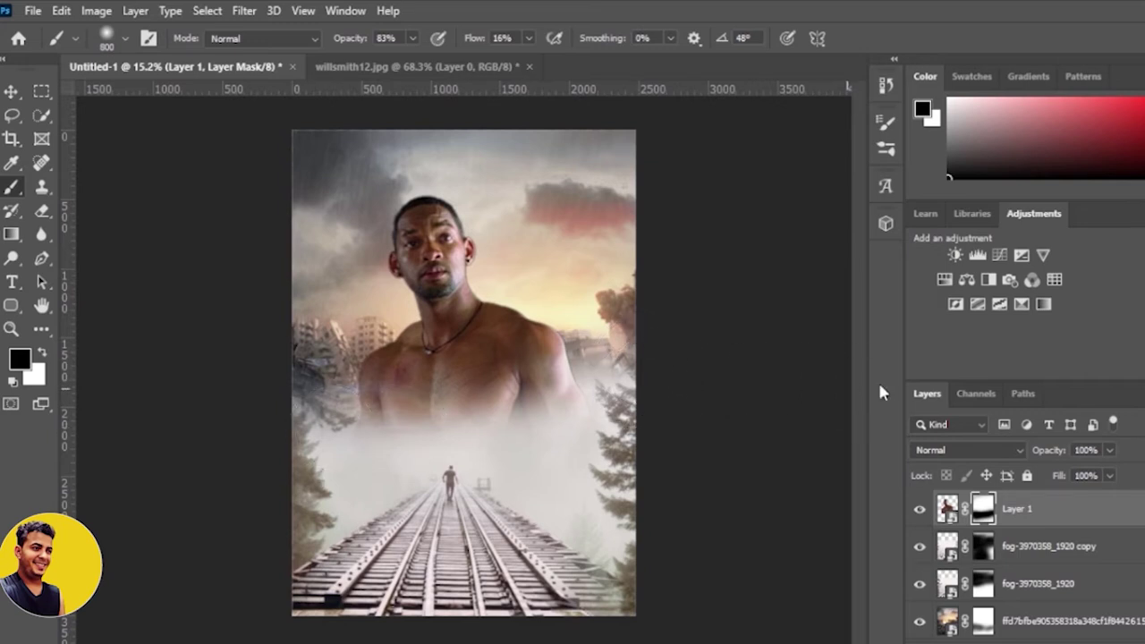
# Step: Add a clipped Levels adjustment to the man with black 26, midtone 1.11, white 231
pyautogui.click(946, 510)
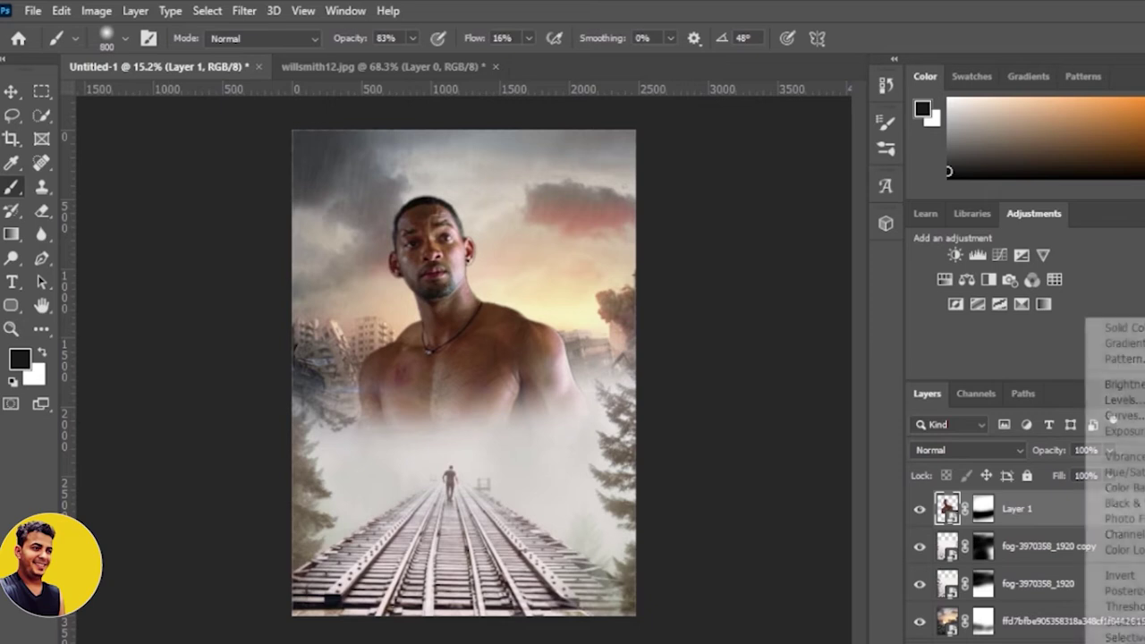
pyautogui.click(1117, 400)
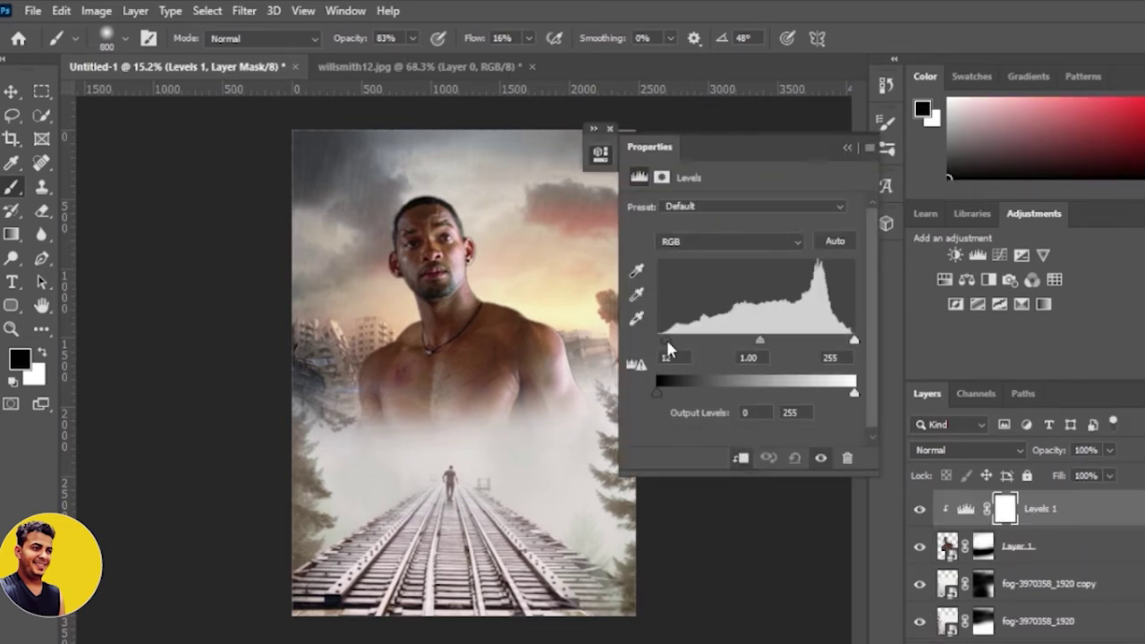
pyautogui.moveTo(669, 350); pyautogui.dragTo(676, 351)
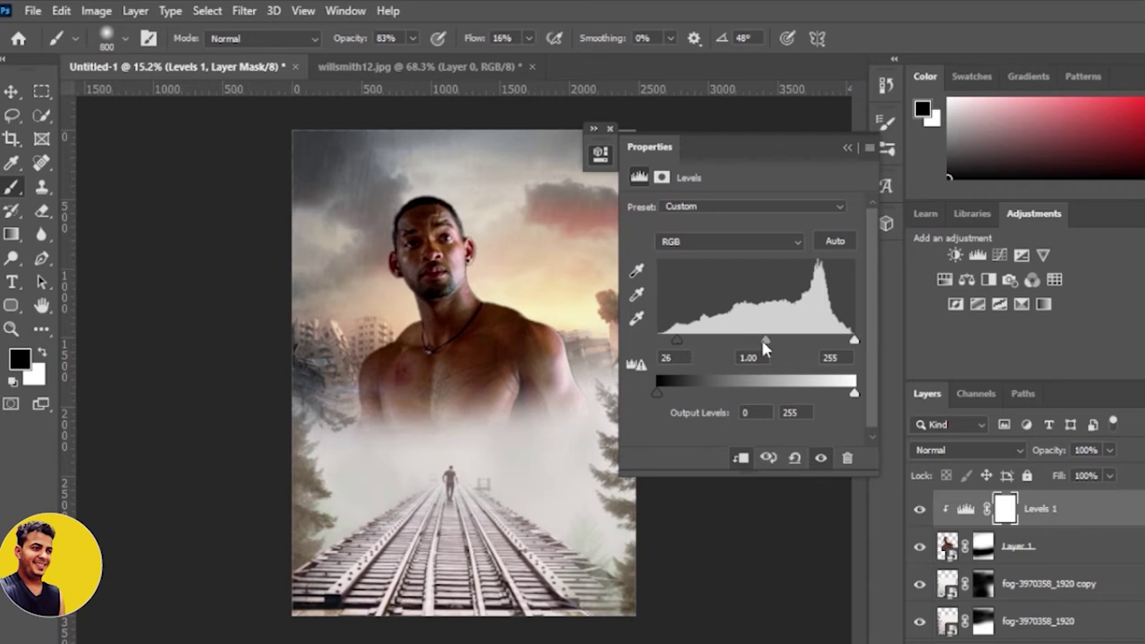
pyautogui.moveTo(765, 345)
pyautogui.mouseDown()
pyautogui.moveTo(787, 343)
pyautogui.moveTo(756, 345)
pyautogui.mouseUp()
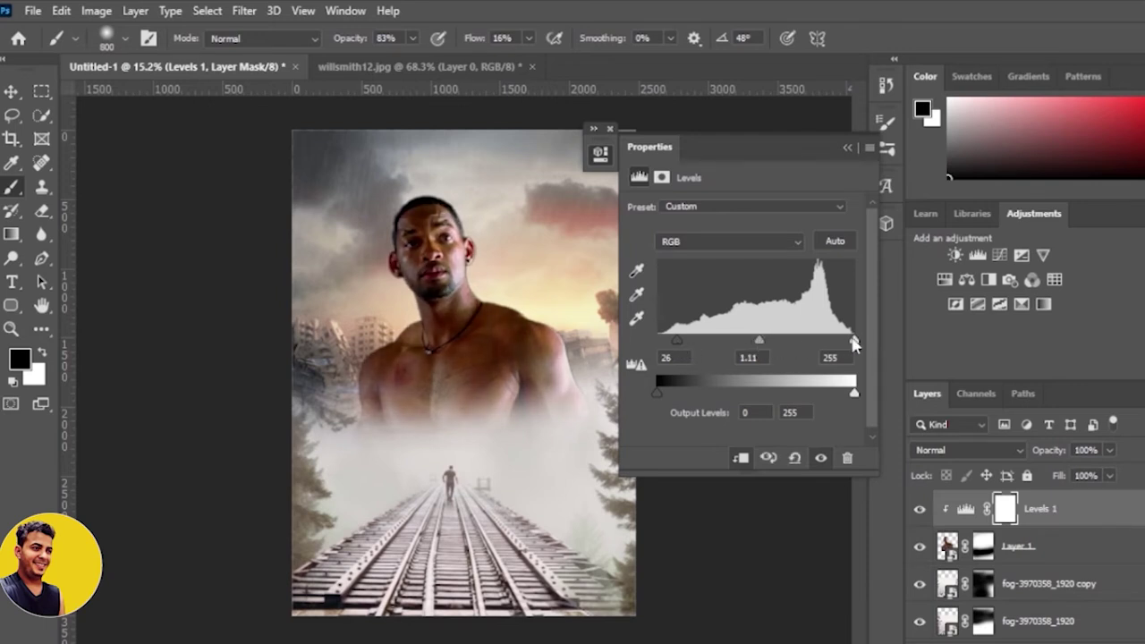
pyautogui.moveTo(846, 344); pyautogui.dragTo(827, 343)
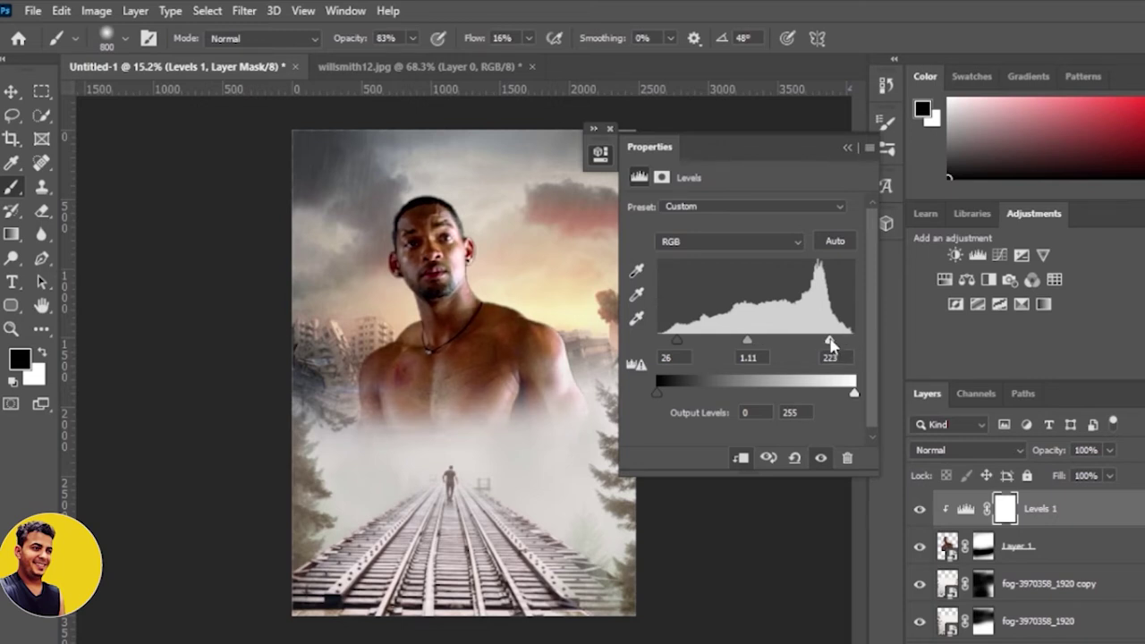
pyautogui.click(848, 146)
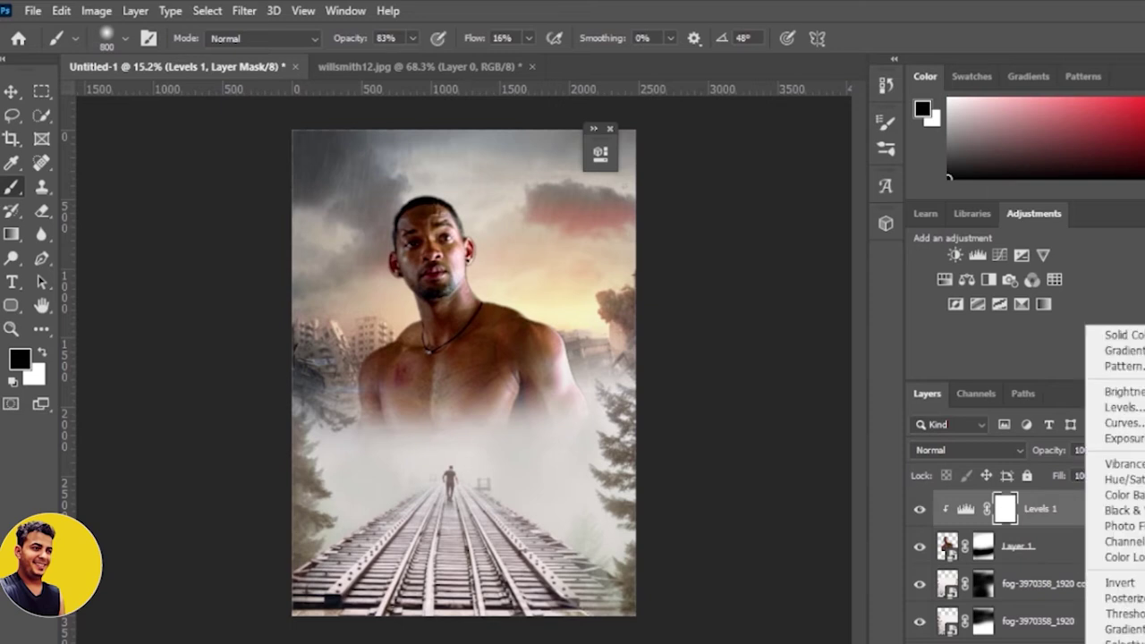
# Step: Add a clipped Vibrance adjustment at -49 vibrance and +24 saturation
pyautogui.click(1118, 464)
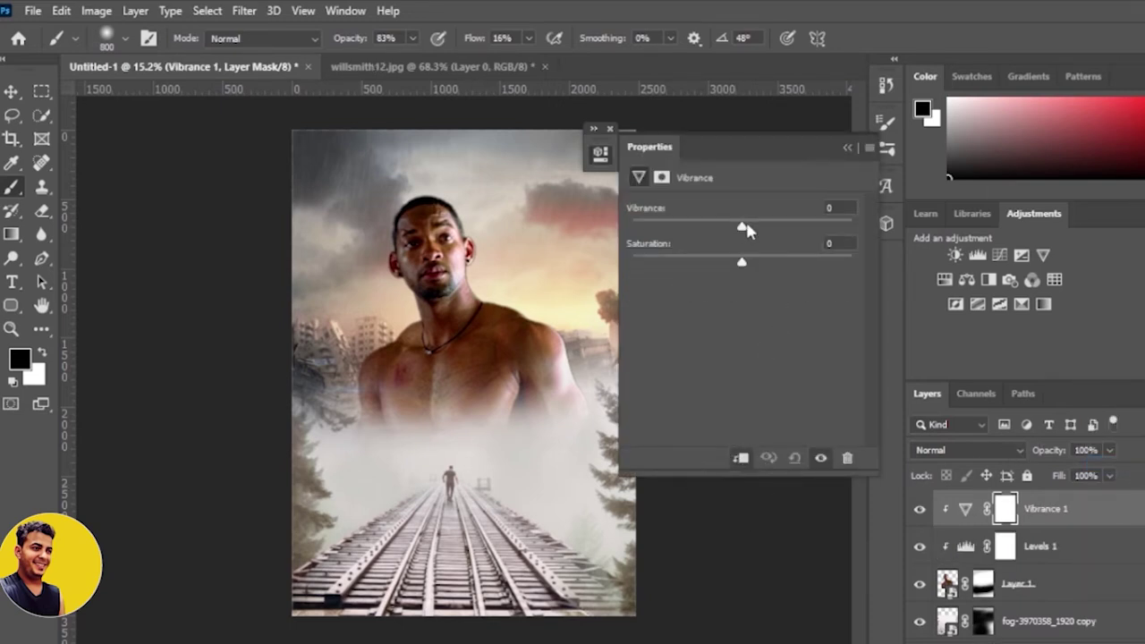
pyautogui.moveTo(742, 226)
pyautogui.mouseDown()
pyautogui.moveTo(831, 231)
pyautogui.moveTo(652, 226)
pyautogui.moveTo(794, 229)
pyautogui.moveTo(677, 246)
pyautogui.moveTo(688, 238)
pyautogui.mouseUp()
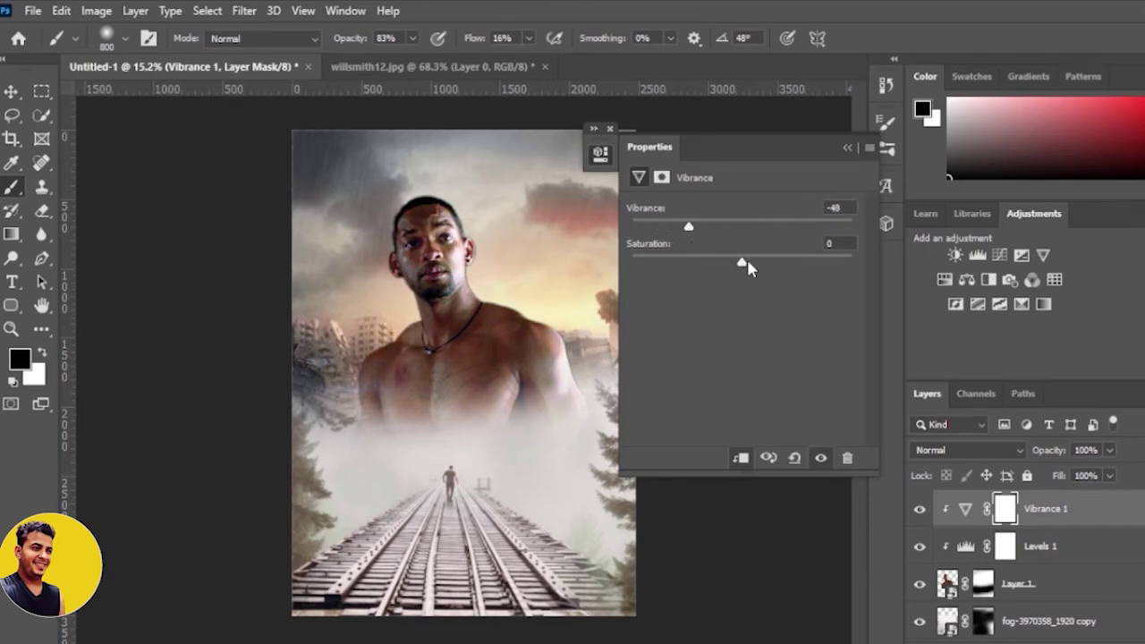
pyautogui.moveTo(743, 263)
pyautogui.mouseDown()
pyautogui.moveTo(792, 263)
pyautogui.moveTo(770, 263)
pyautogui.mouseUp()
pyautogui.click(847, 147)
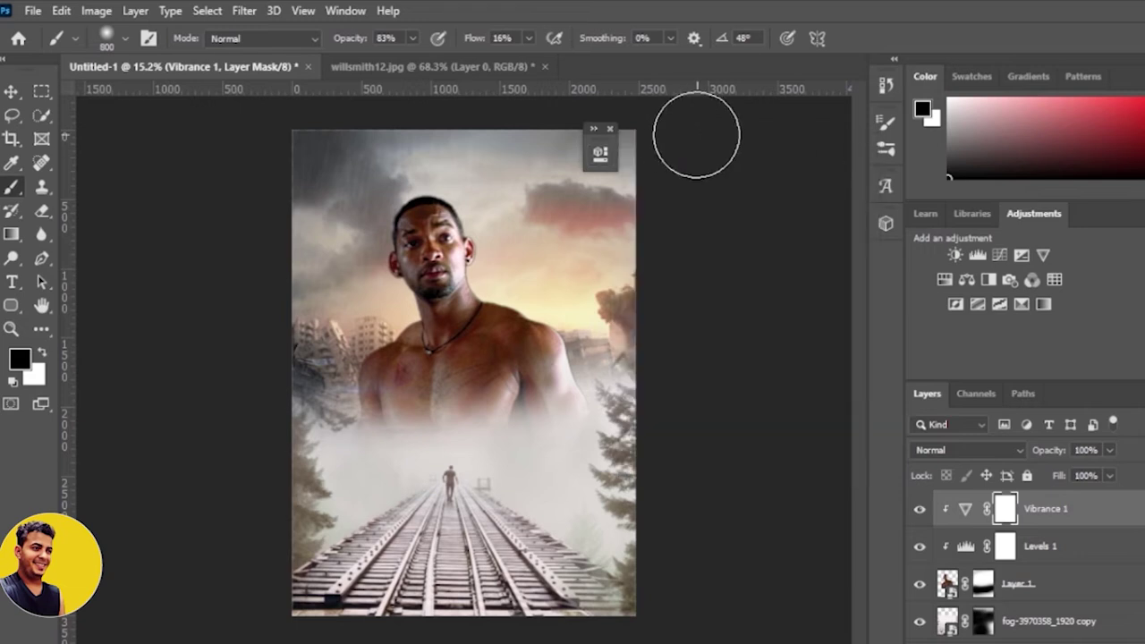
# Step: Move the ruined city layer higher so its buildings rise behind the man's shoulders
pyautogui.click(611, 128)
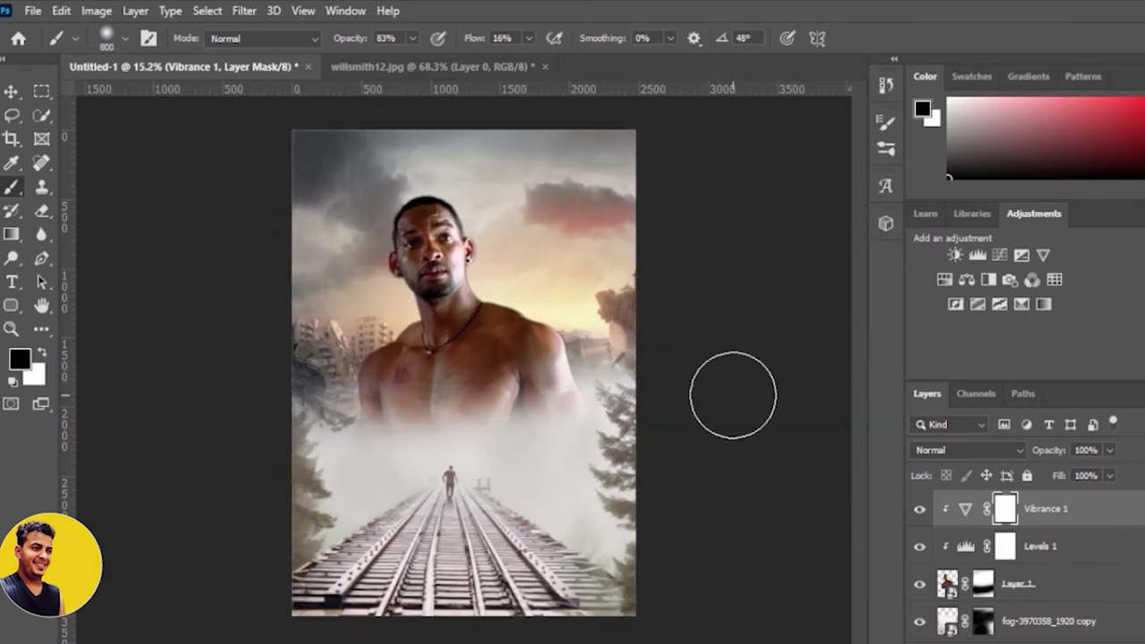
pyautogui.hotkey('ctrl', '+')
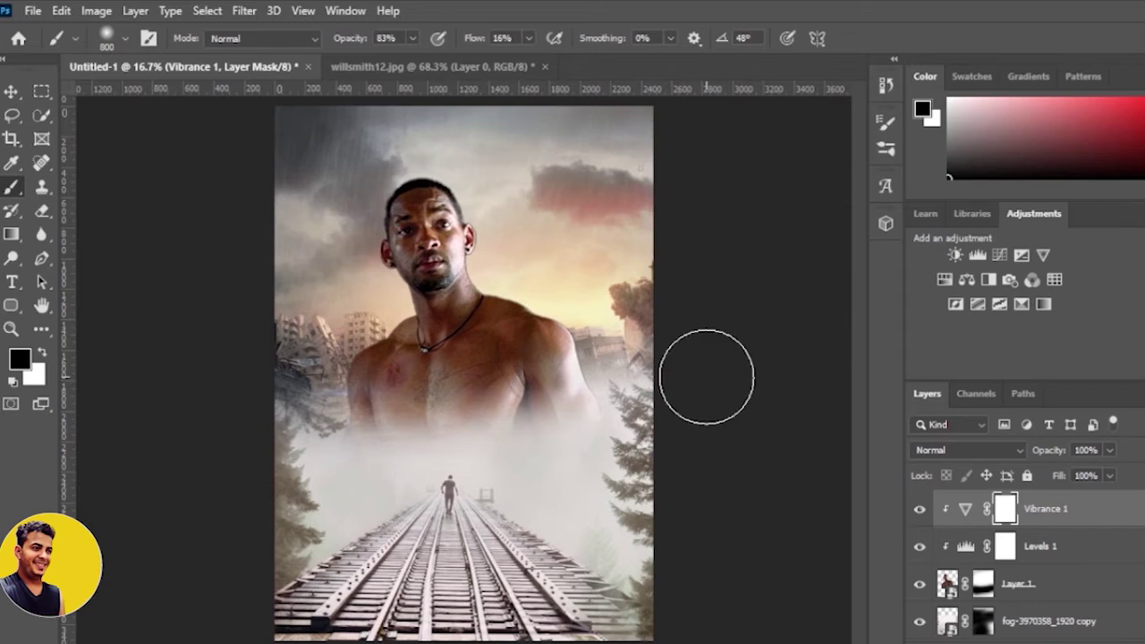
pyautogui.press('v')
pyautogui.moveTo(556, 264); pyautogui.dragTo(568, 204)
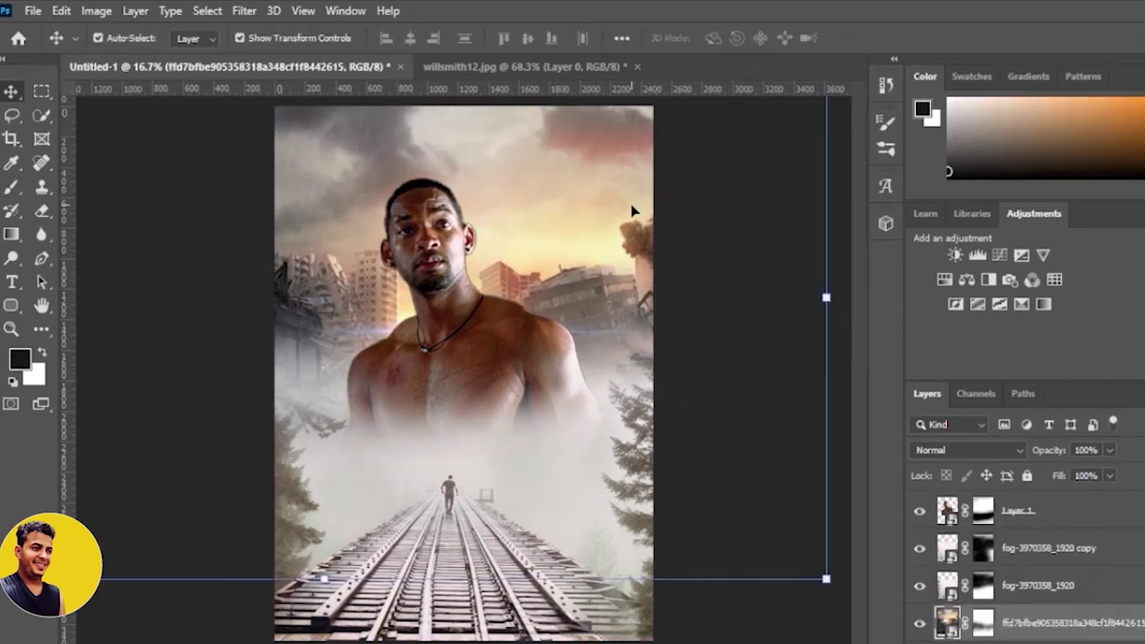
pyautogui.click(738, 228)
pyautogui.hotkey('ctrl', '0')
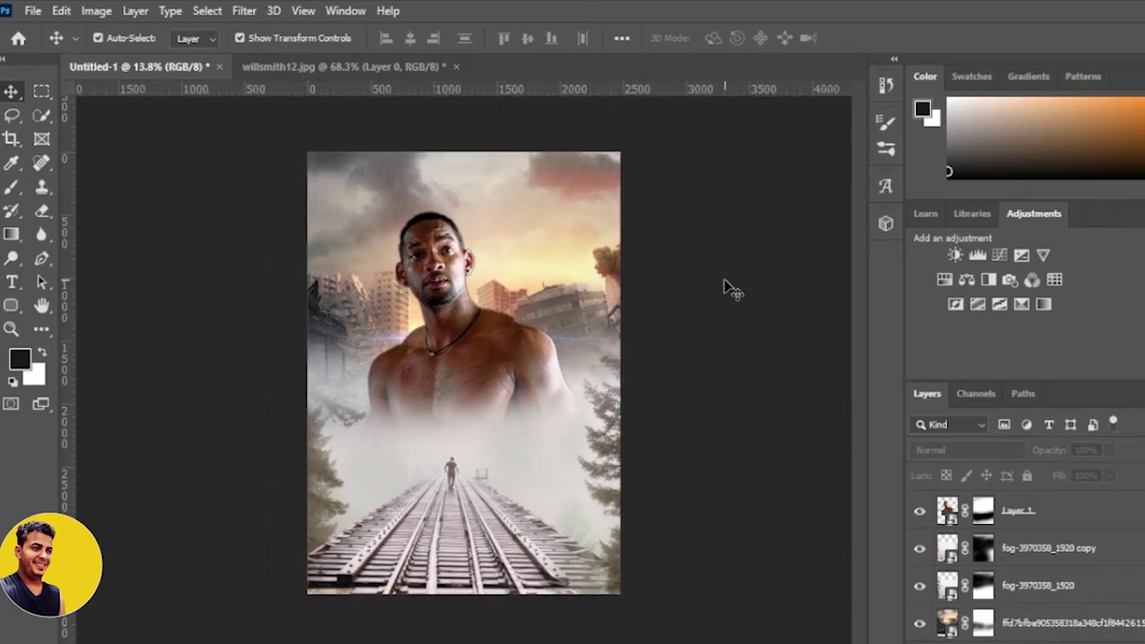
# Step: Set the man's Layer 1 opacity to 93%
pyautogui.click(448, 259)
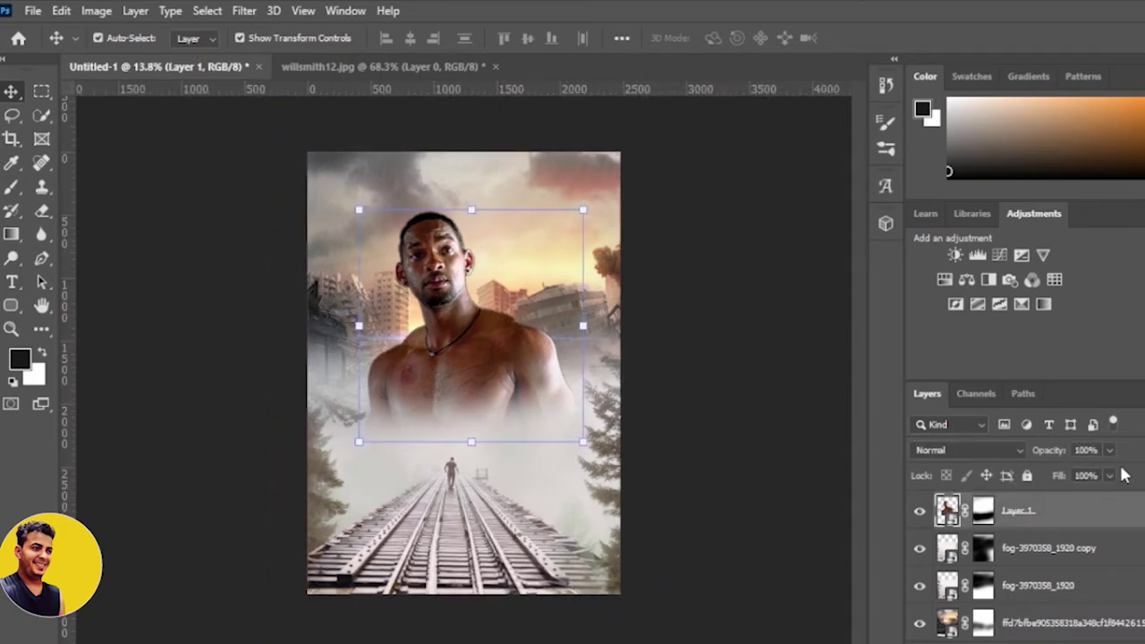
pyautogui.click(1111, 475)
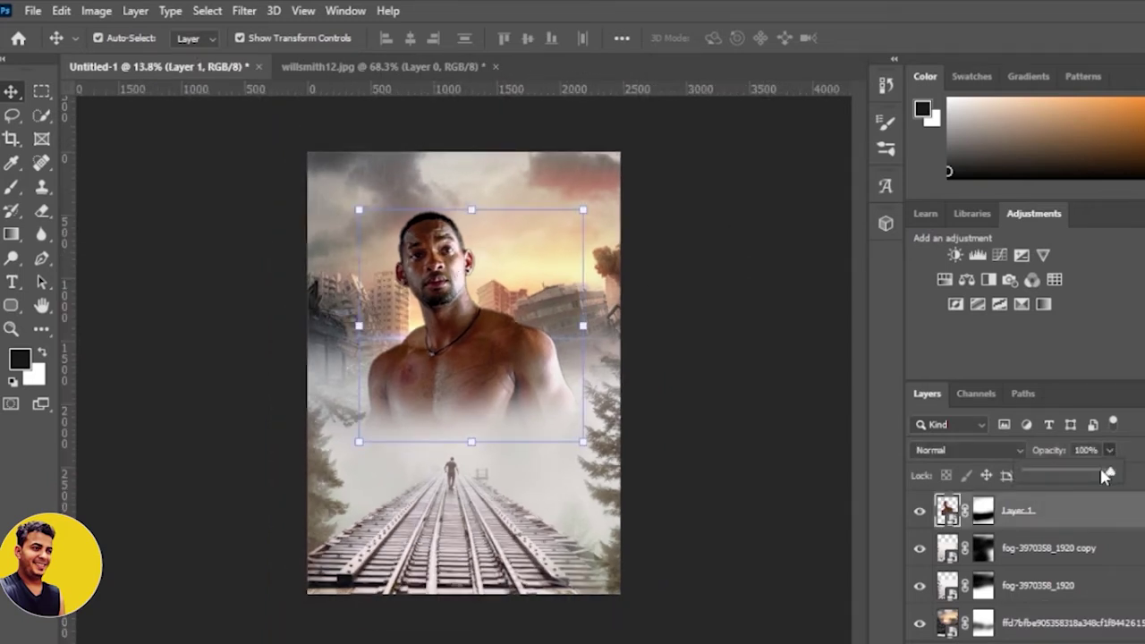
pyautogui.moveTo(1106, 476); pyautogui.dragTo(1099, 476)
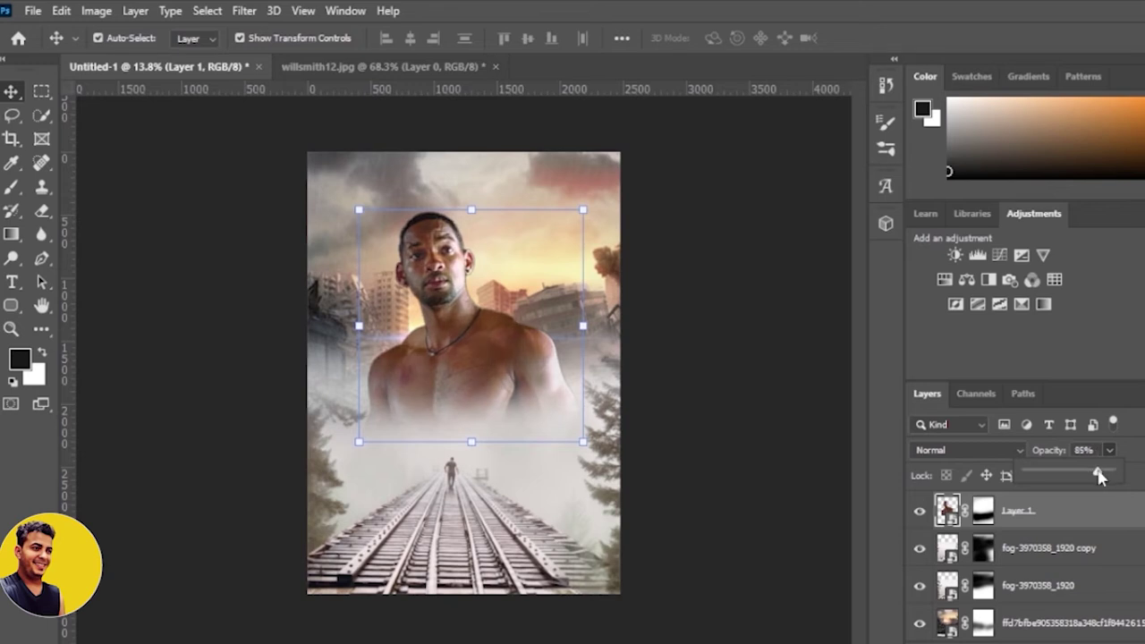
pyautogui.moveTo(1100, 476); pyautogui.dragTo(1113, 476)
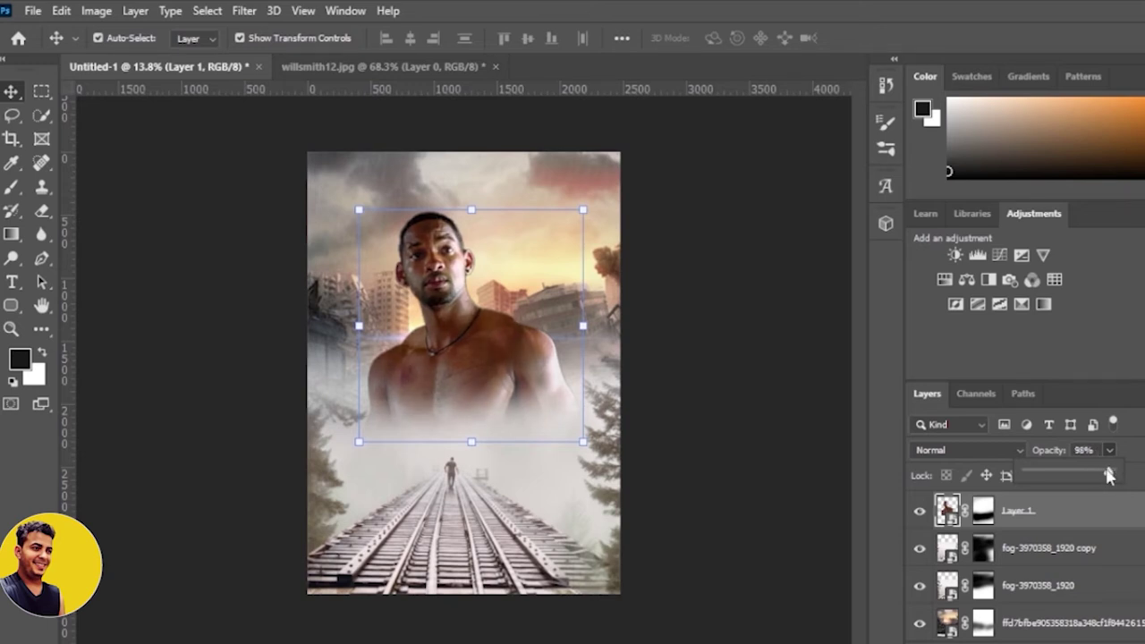
pyautogui.click(821, 300)
pyautogui.scroll(4, 452, 269)
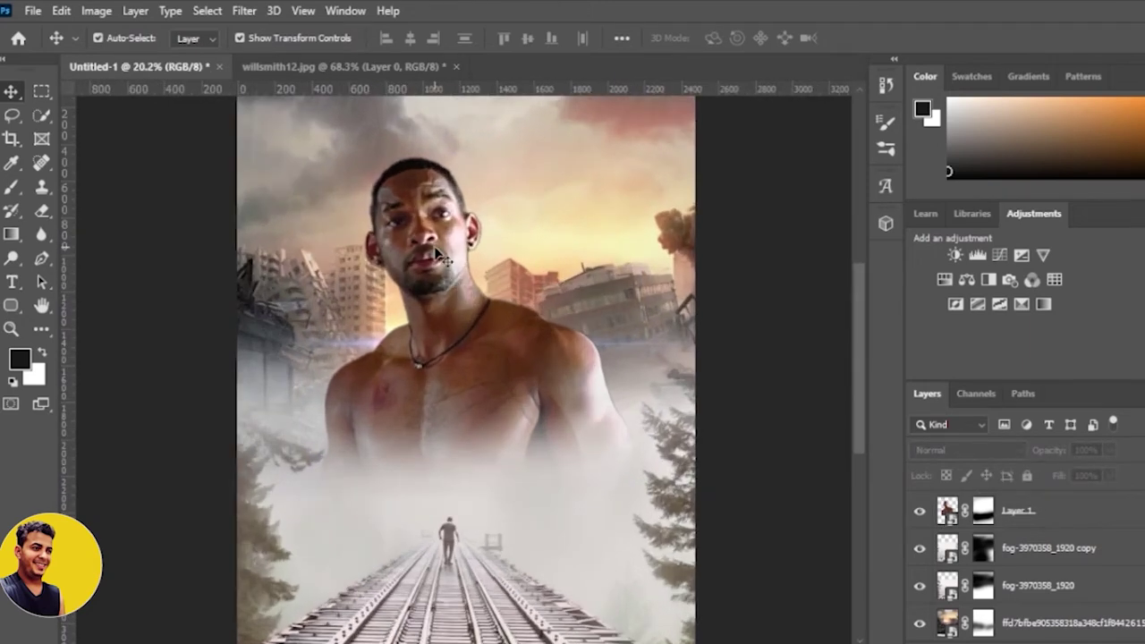
pyautogui.scroll(-2, 438, 255)
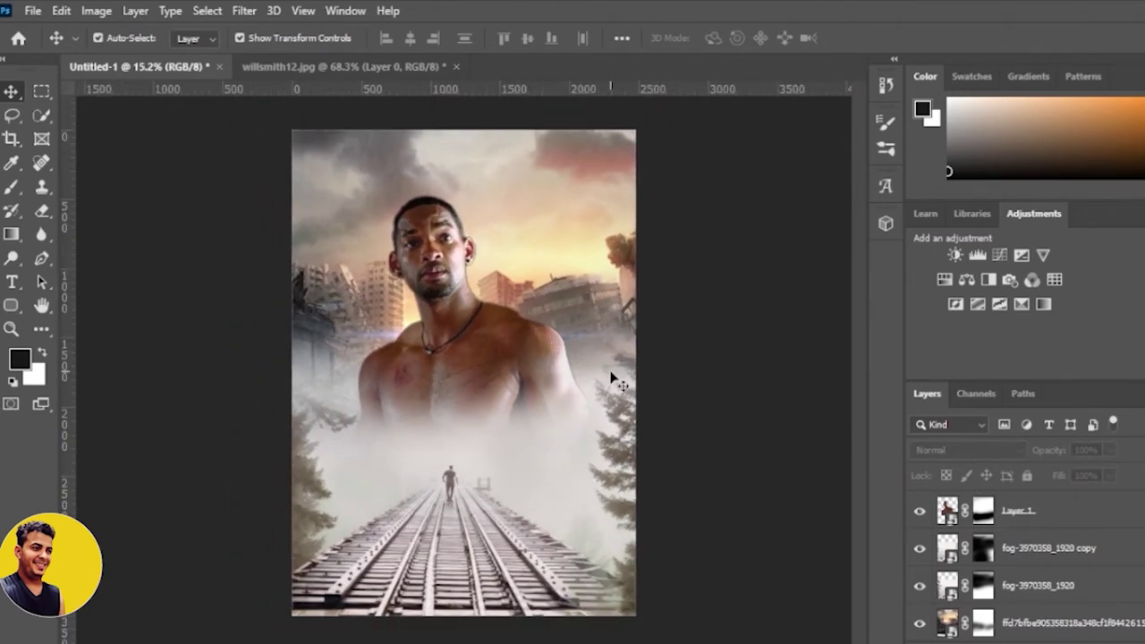
# Step: Enlarge the lower fog layer to 113%, then select the man's portrait layer
pyautogui.click(485, 545)
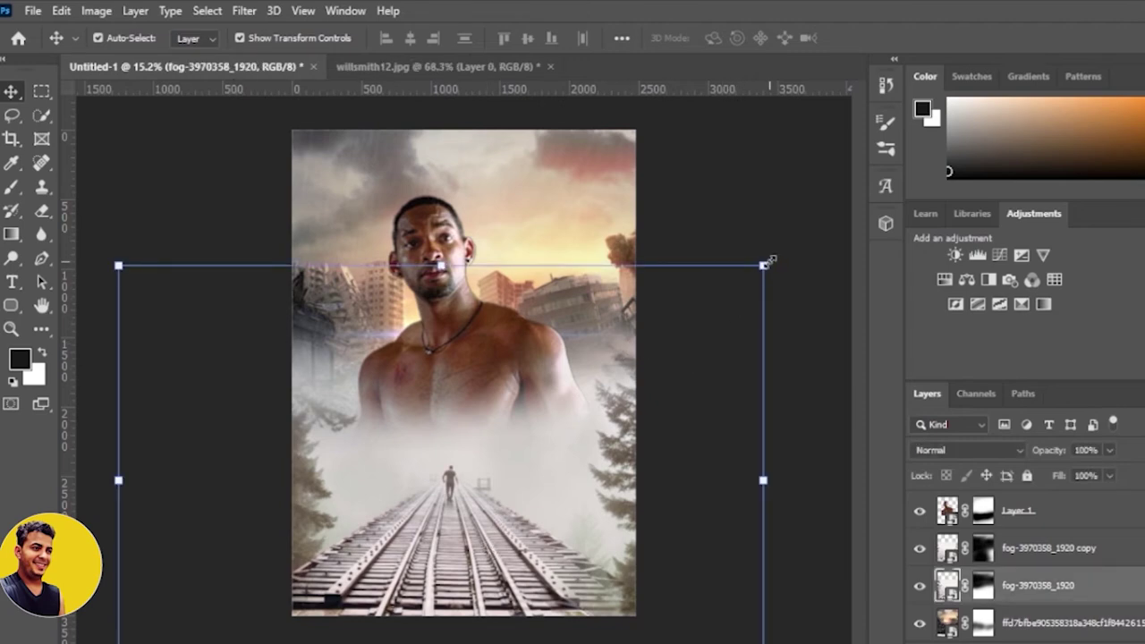
pyautogui.moveTo(768, 261); pyautogui.dragTo(808, 231)
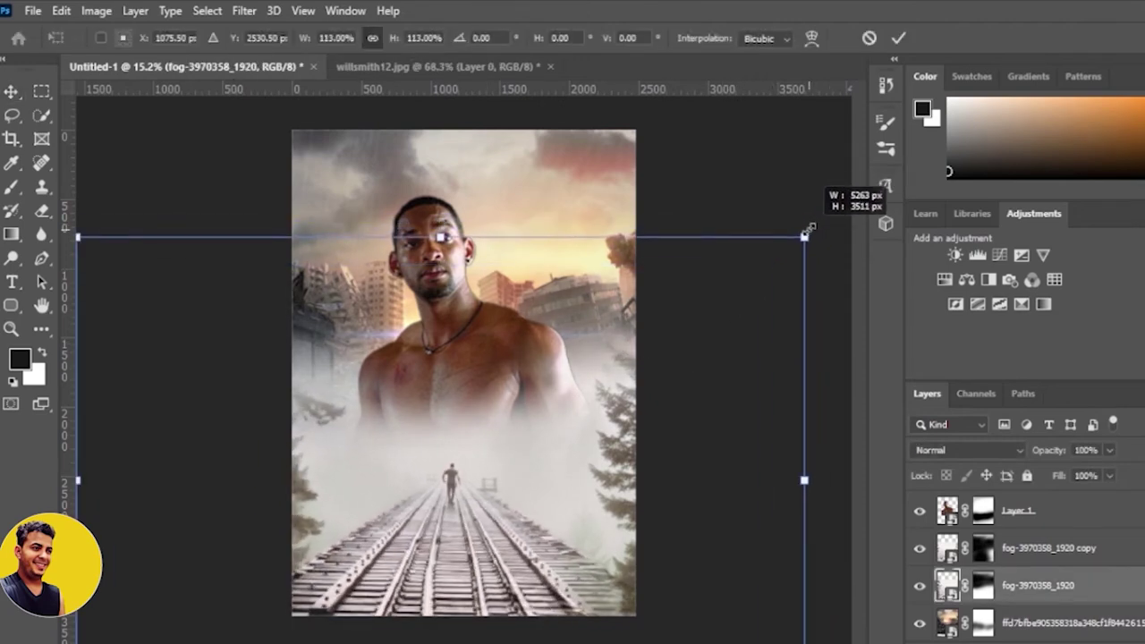
pyautogui.click(899, 40)
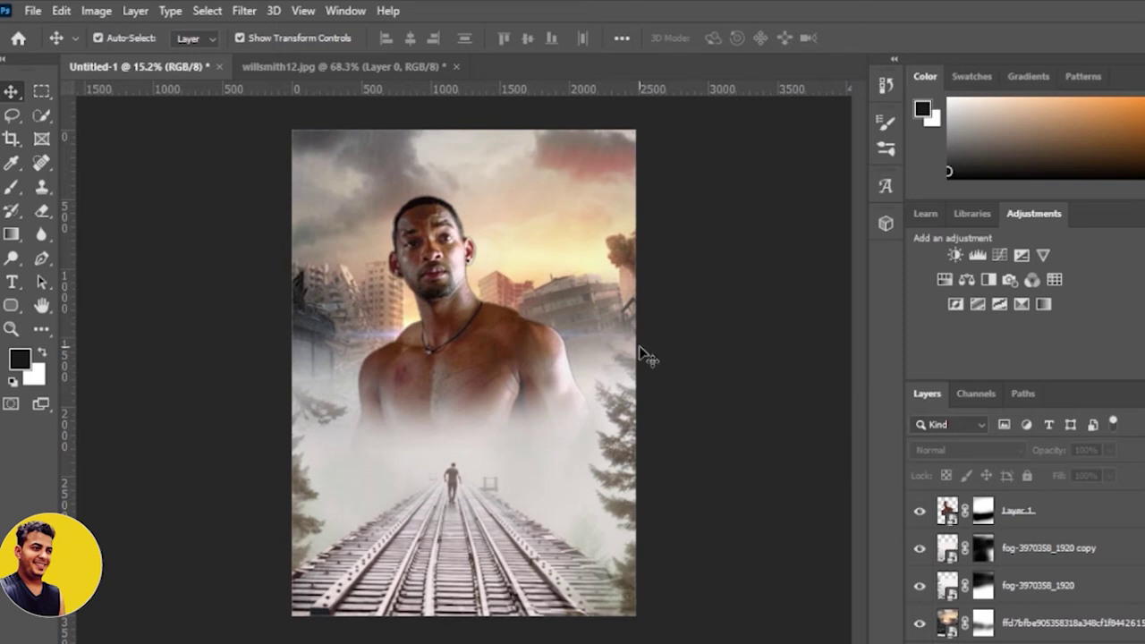
pyautogui.scroll(1, 499, 259)
pyautogui.click(421, 253)
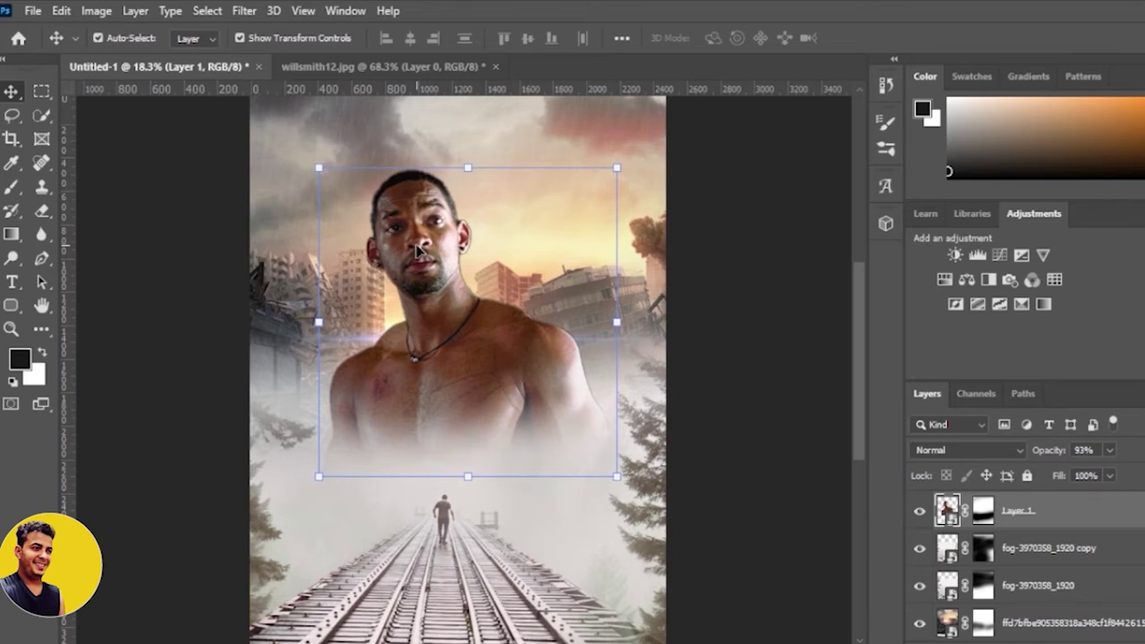
# Step: Scale the background city image to 109.48%, nudge it up-left, then reselect the portrait
pyautogui.scroll(-1, 470, 228)
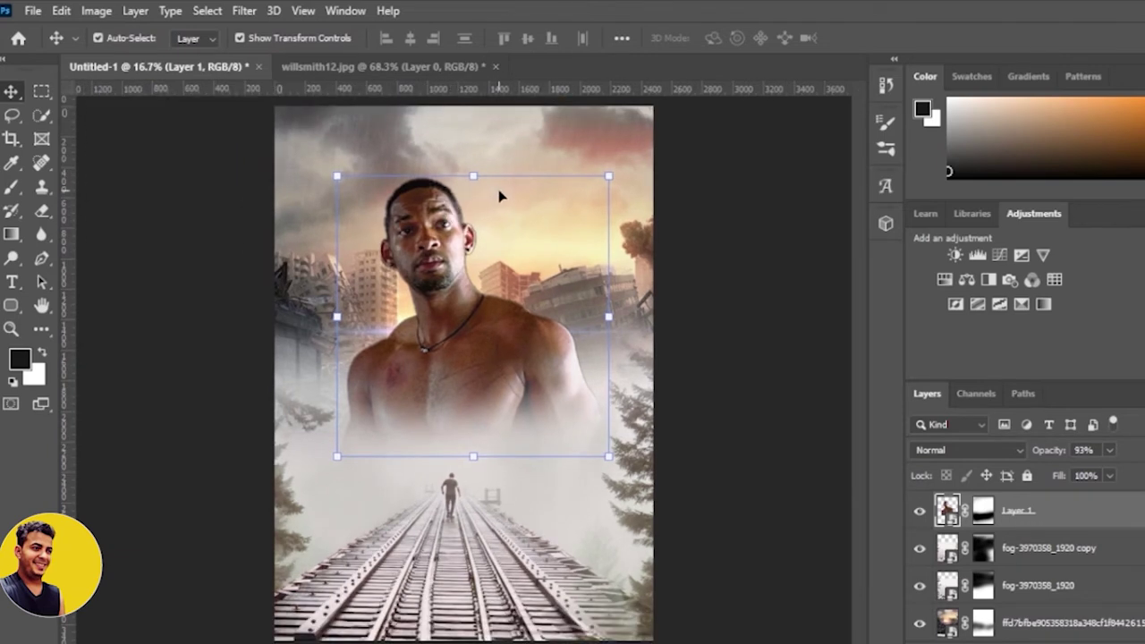
pyautogui.scroll(1, 501, 195)
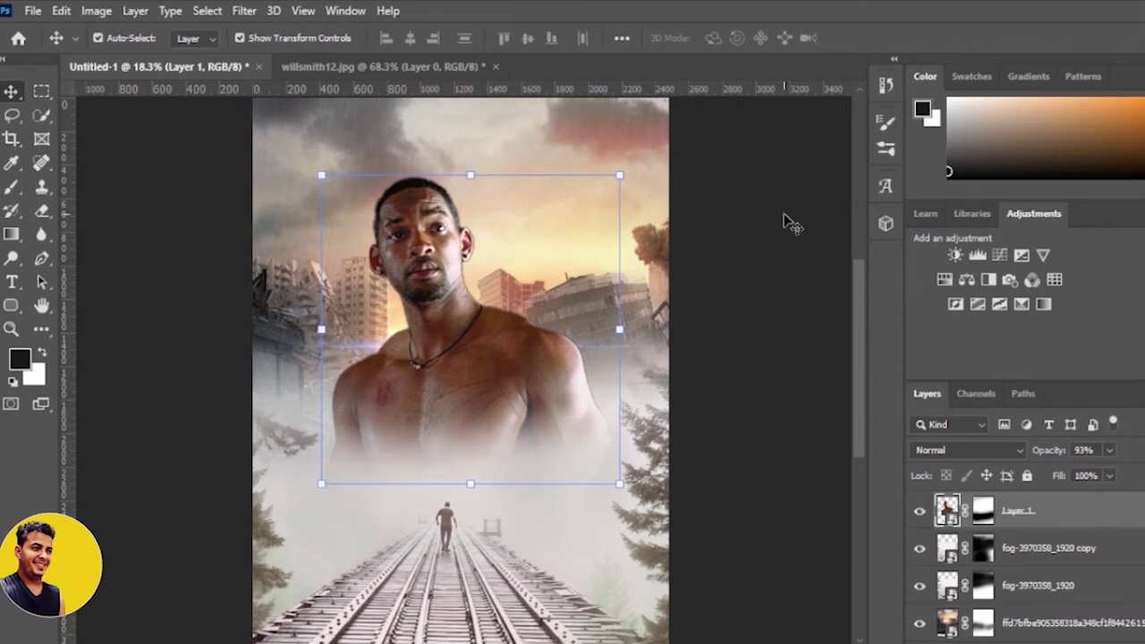
pyautogui.click(675, 251)
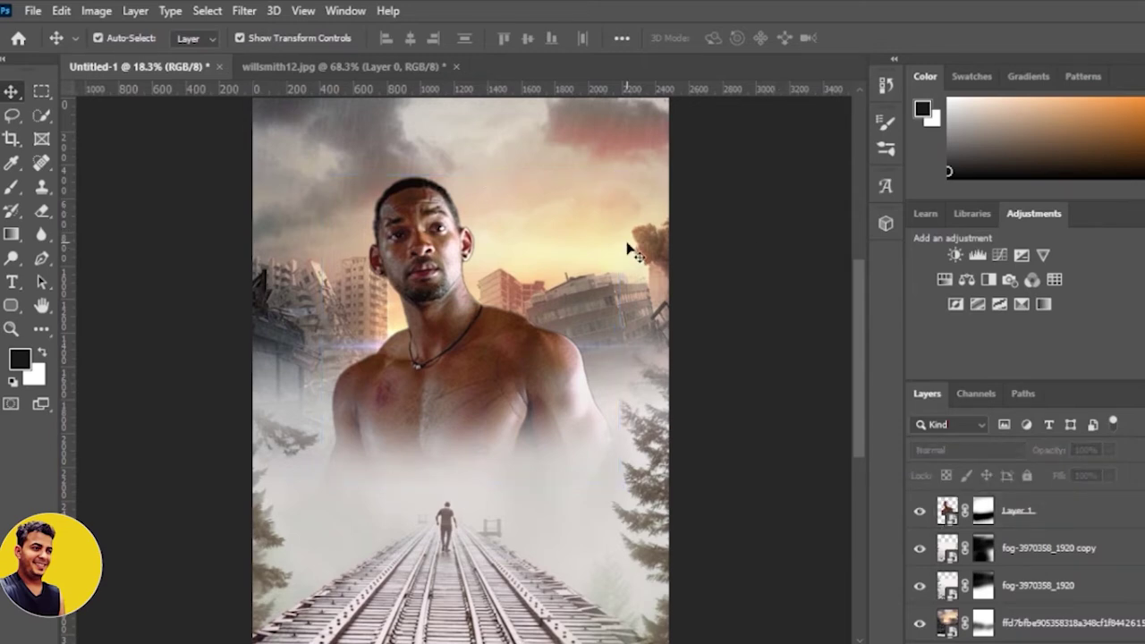
pyautogui.scroll(-1, 630, 251)
pyautogui.scroll(1, 627, 243)
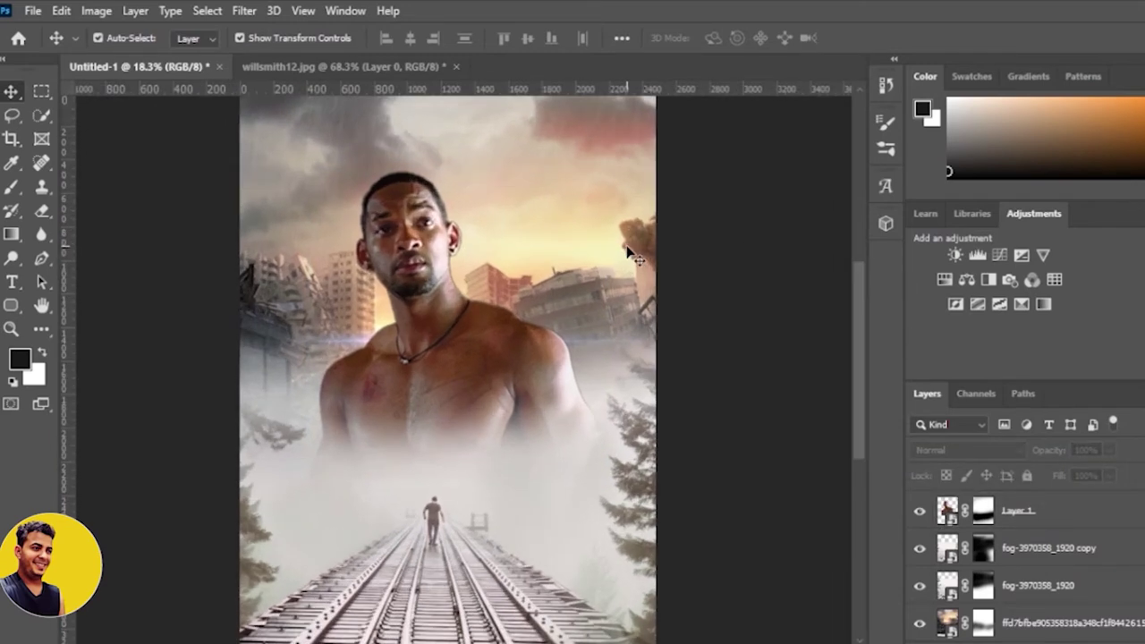
pyautogui.scroll(-1, 631, 224)
pyautogui.click(633, 170)
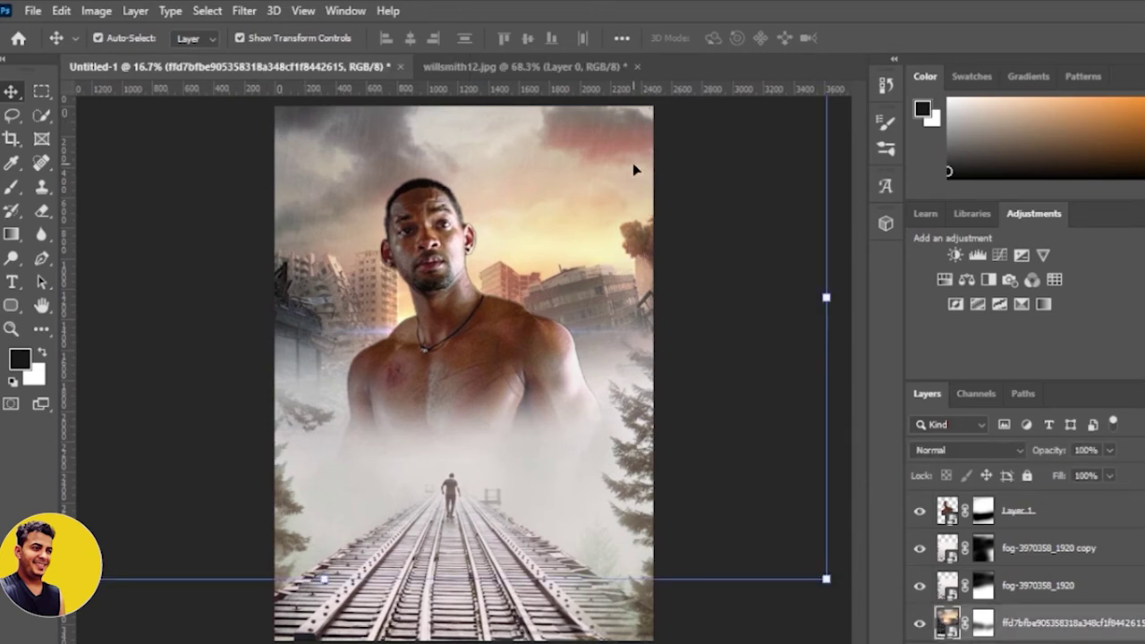
pyautogui.hotkey('ctrl', '-')
pyautogui.scroll(-1, 736, 103)
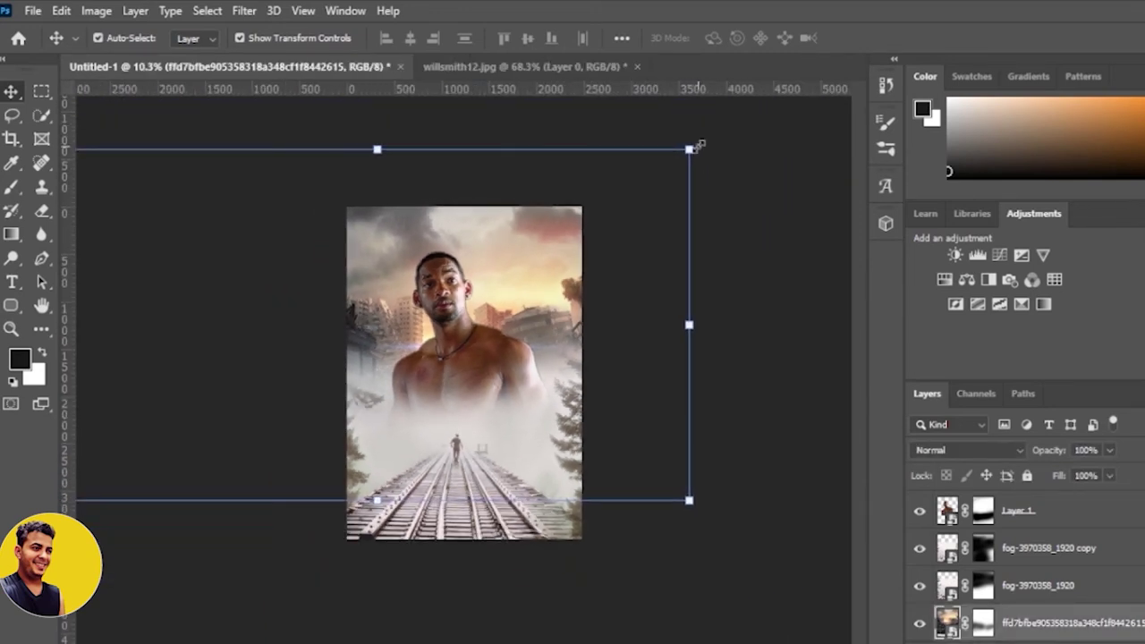
pyautogui.moveTo(692, 147); pyautogui.dragTo(727, 120)
pyautogui.moveTo(670, 194); pyautogui.dragTo(666, 181)
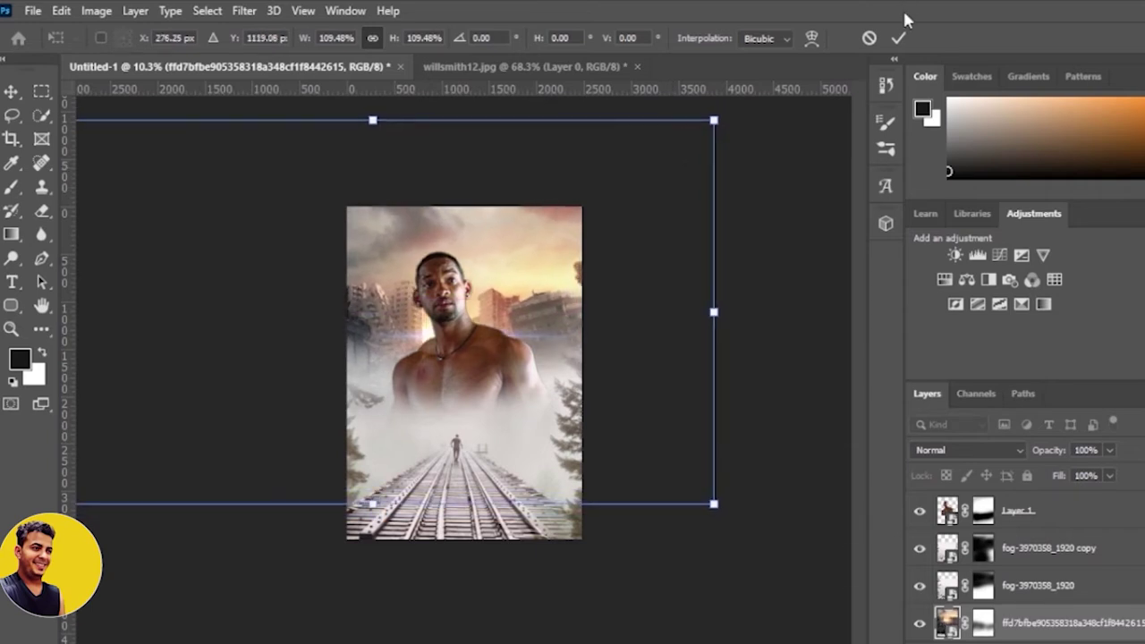
pyautogui.hotkey('ctrl', '+')
pyautogui.press('Return')
pyautogui.click(451, 304)
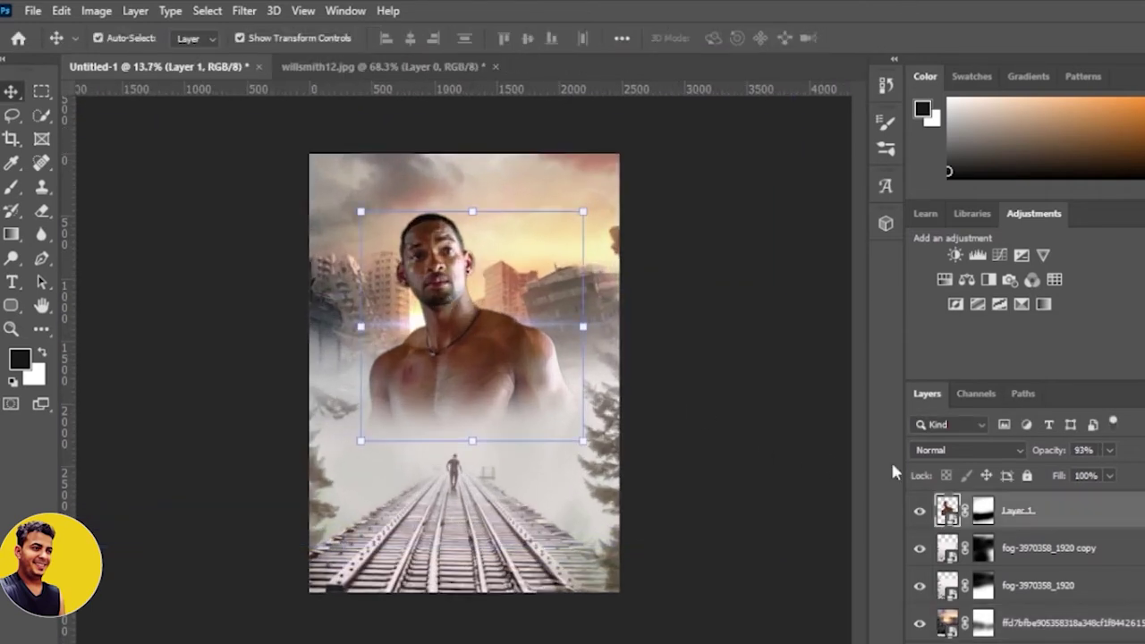
# Step: Add a Hue/Saturation layer clipped to the portrait, trial sepia and red tints, then revert to defaults
pyautogui.click(1101, 641)
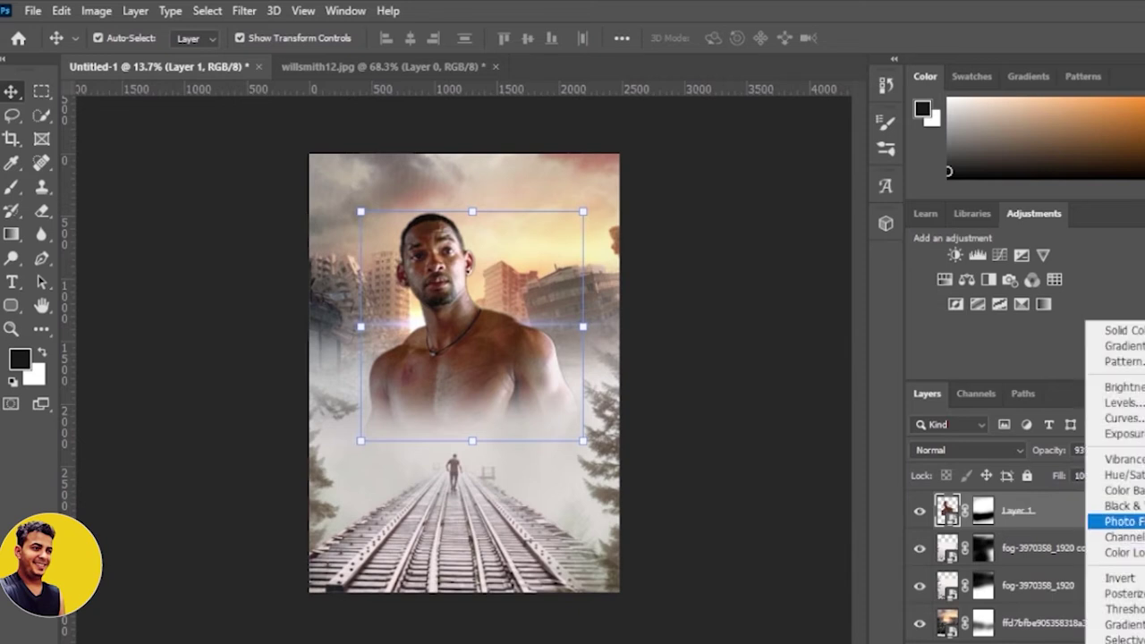
pyautogui.click(1120, 476)
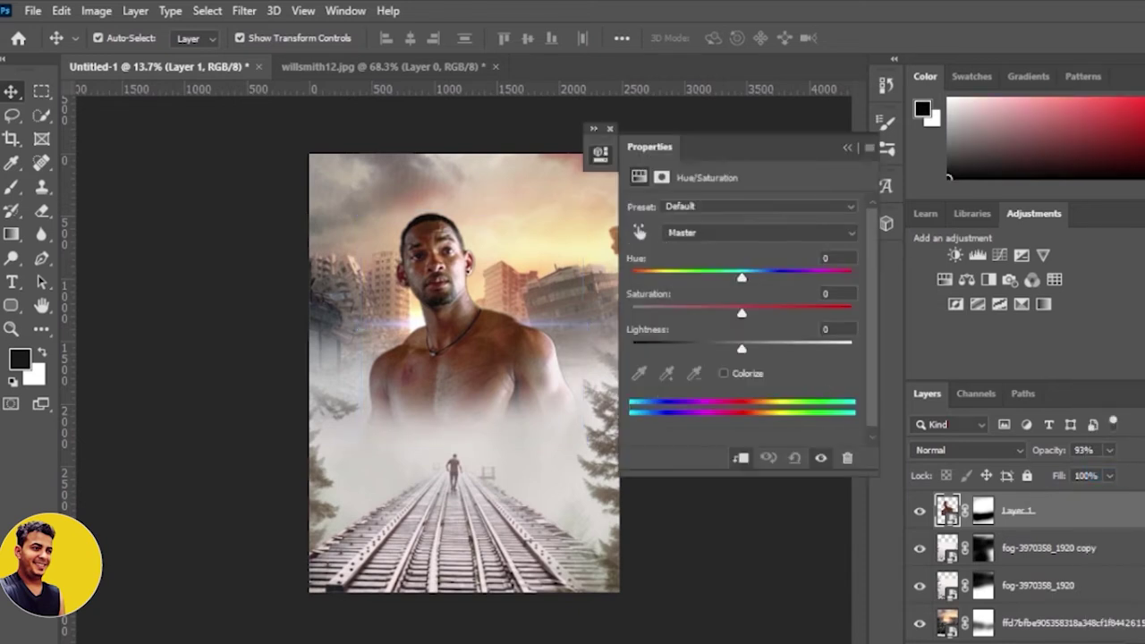
pyautogui.moveTo(741, 313)
pyautogui.mouseDown()
pyautogui.moveTo(820, 308)
pyautogui.moveTo(791, 313)
pyautogui.mouseUp()
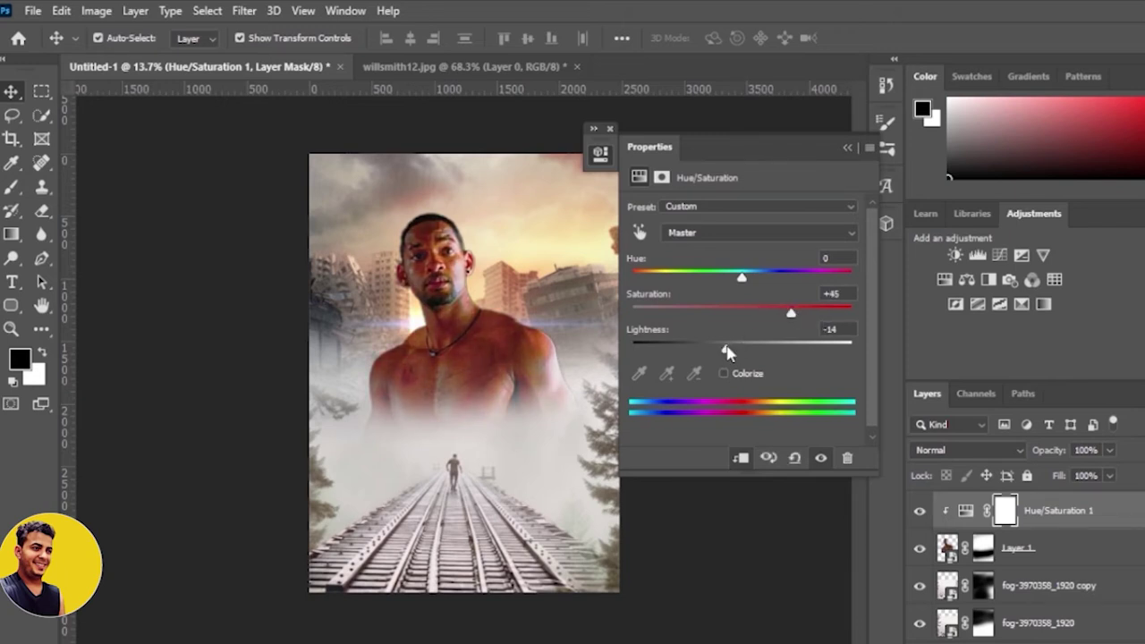
pyautogui.moveTo(739, 352); pyautogui.dragTo(745, 350)
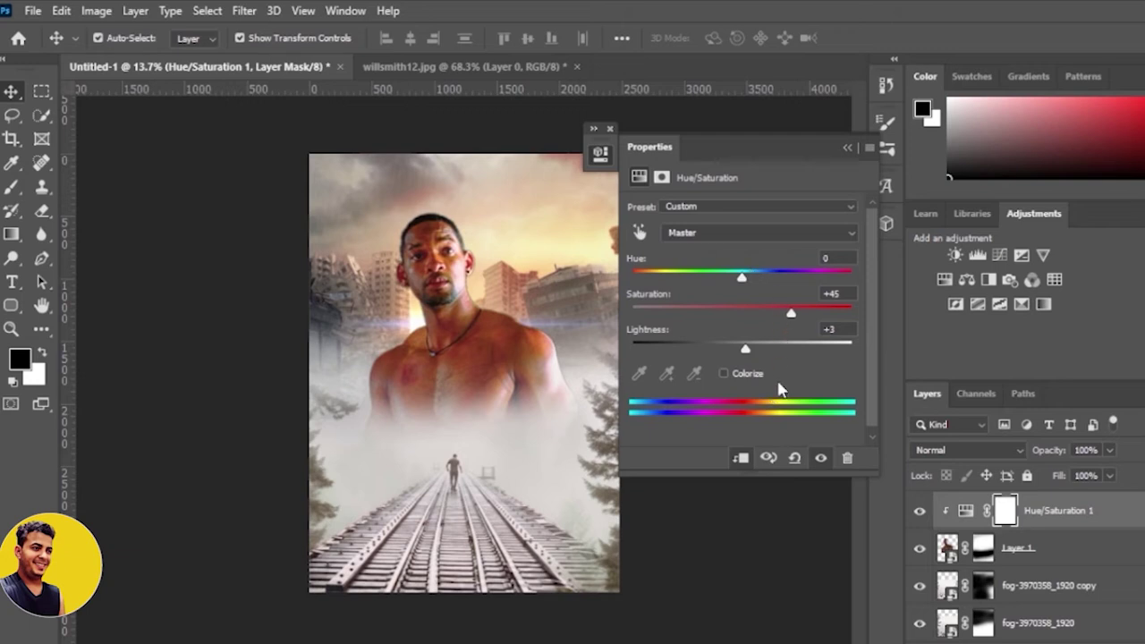
pyautogui.click(724, 374)
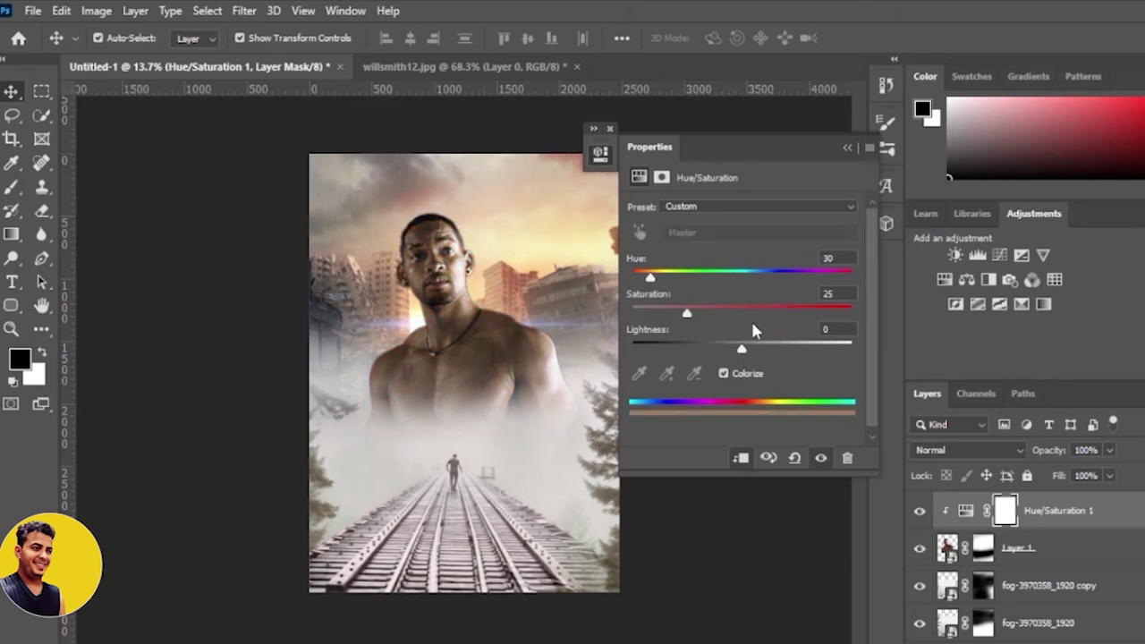
pyautogui.moveTo(686, 315)
pyautogui.mouseDown()
pyautogui.moveTo(673, 317)
pyautogui.moveTo(726, 317)
pyautogui.moveTo(700, 321)
pyautogui.mouseUp()
pyautogui.moveTo(650, 277); pyautogui.dragTo(647, 279)
pyautogui.moveTo(703, 312); pyautogui.dragTo(727, 315)
pyautogui.click(748, 349)
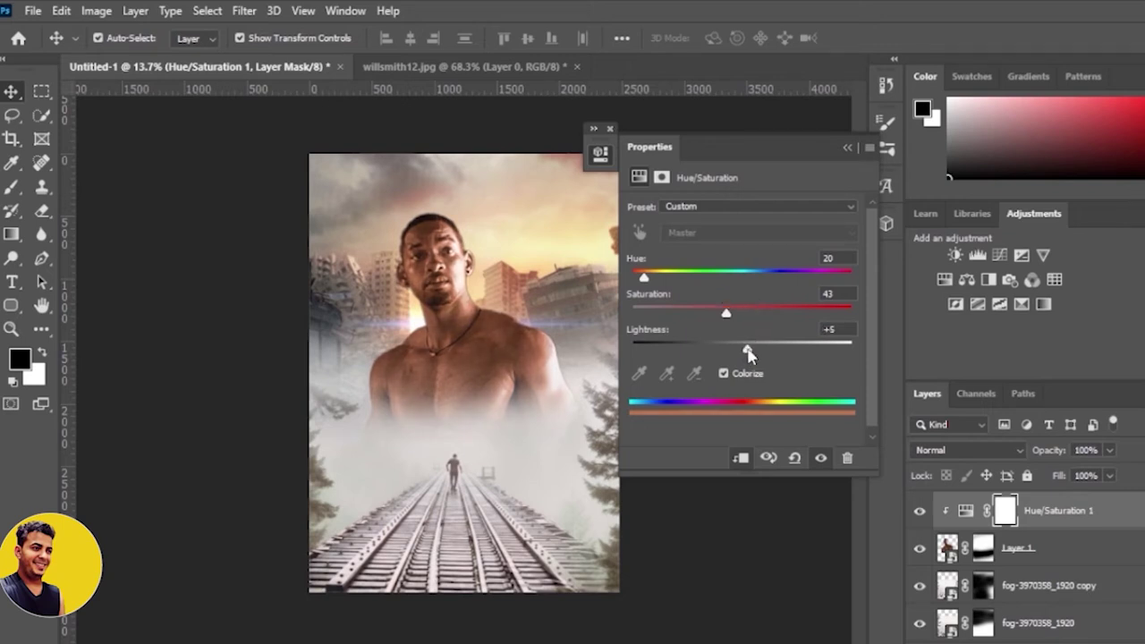
pyautogui.moveTo(749, 349); pyautogui.dragTo(743, 349)
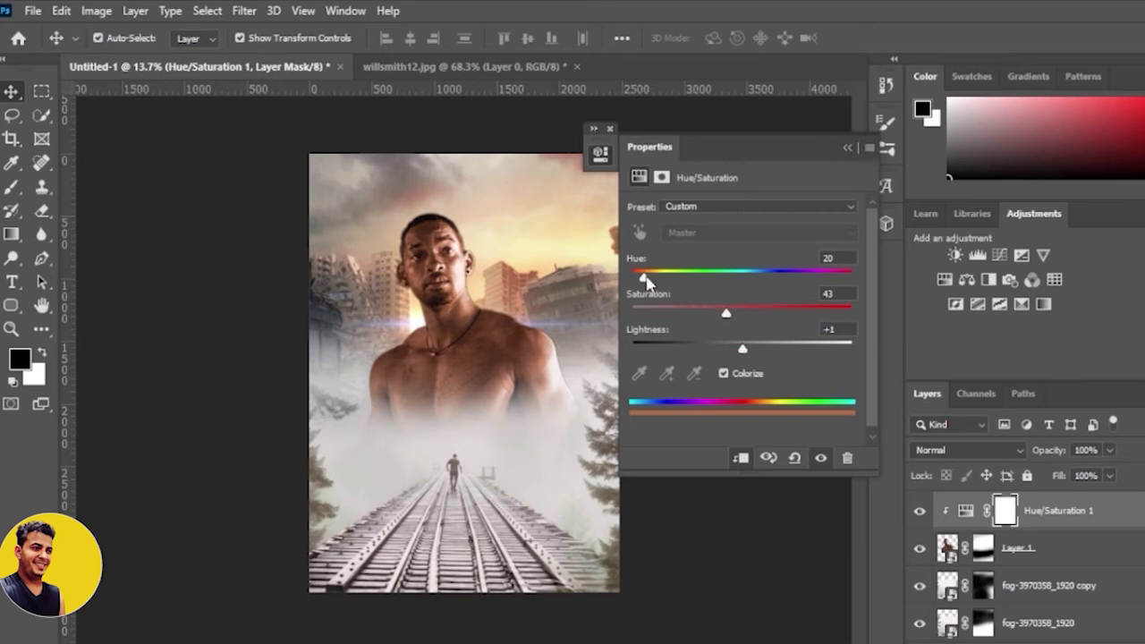
pyautogui.moveTo(646, 280); pyautogui.dragTo(634, 280)
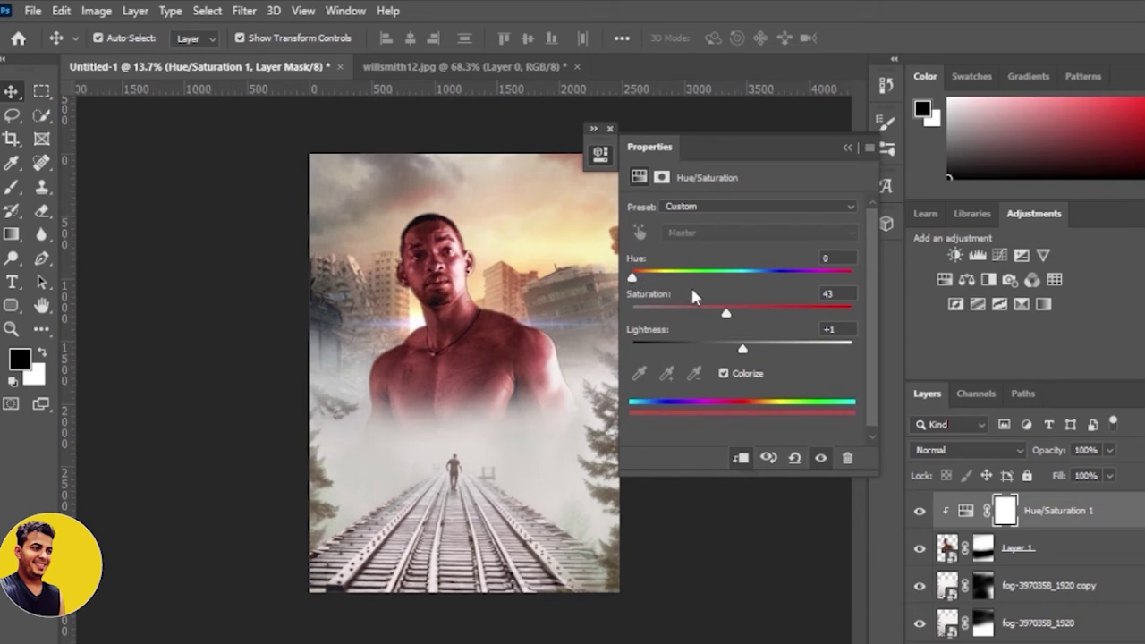
pyautogui.hotkey('ctrl', 'z')
pyautogui.hotkey('ctrl', 'z')
pyautogui.hotkey('ctrl', 'z')
pyautogui.hotkey('ctrl', 'z')
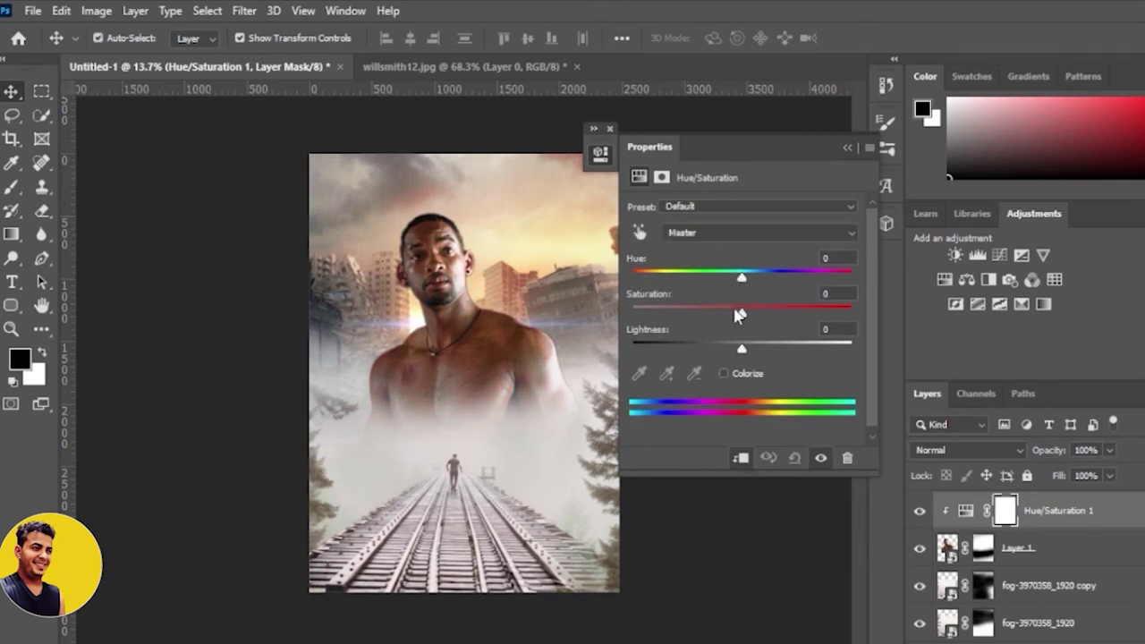
# Step: Trial a desaturated blue-grey hue on the portrait, then return the adjustment to defaults
pyautogui.moveTo(739, 313); pyautogui.dragTo(727, 313)
pyautogui.moveTo(735, 273)
pyautogui.mouseDown()
pyautogui.moveTo(629, 280)
pyautogui.moveTo(651, 281)
pyautogui.mouseUp()
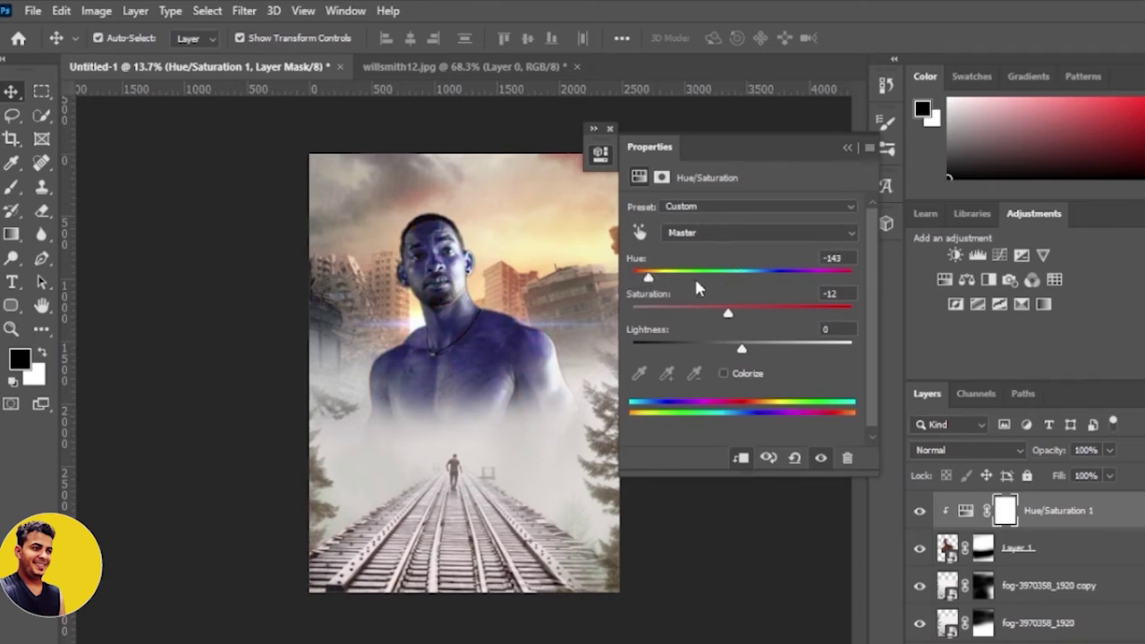
pyautogui.moveTo(726, 313)
pyautogui.mouseDown()
pyautogui.moveTo(714, 315)
pyautogui.moveTo(741, 314)
pyautogui.mouseUp()
pyautogui.moveTo(648, 277); pyautogui.dragTo(629, 280)
pyautogui.moveTo(646, 280)
pyautogui.mouseDown()
pyautogui.moveTo(672, 277)
pyautogui.moveTo(625, 285)
pyautogui.moveTo(757, 274)
pyautogui.moveTo(741, 276)
pyautogui.mouseUp()
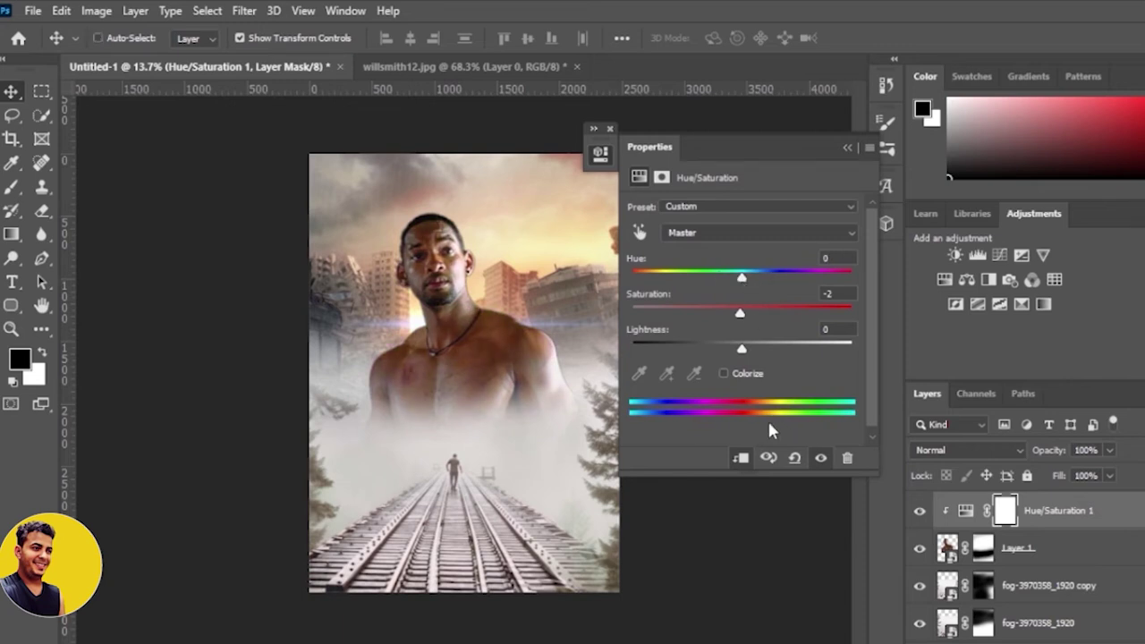
pyautogui.click(724, 373)
pyautogui.click(724, 373)
# Step: Colorize the portrait at Hue 23, Saturation 45, Lightness -5 and collapse the Properties panel
pyautogui.click(723, 374)
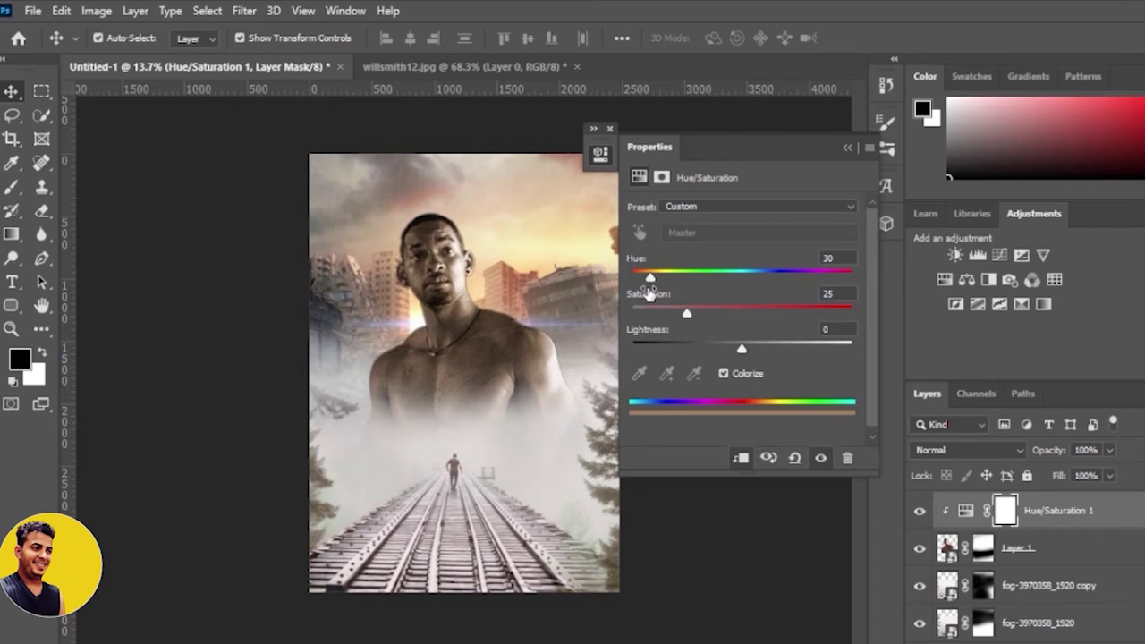
pyautogui.moveTo(684, 309); pyautogui.dragTo(711, 315)
pyautogui.moveTo(710, 314); pyautogui.dragTo(726, 316)
pyautogui.moveTo(749, 351); pyautogui.dragTo(719, 315)
pyautogui.moveTo(646, 280); pyautogui.dragTo(652, 282)
pyautogui.moveTo(651, 280); pyautogui.dragTo(645, 280)
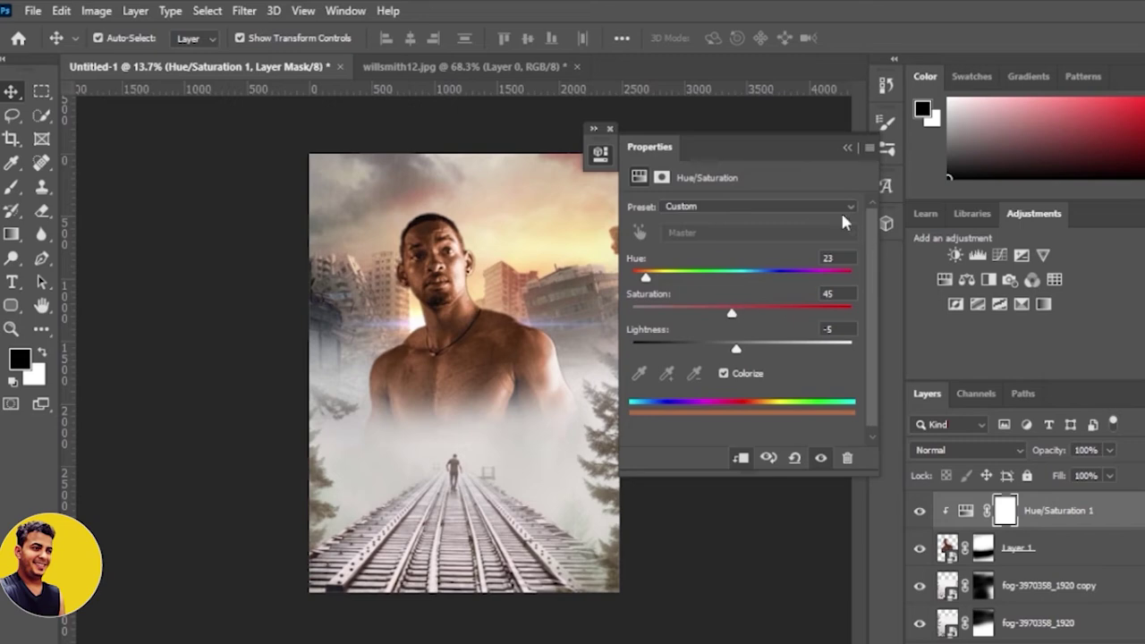
pyautogui.click(847, 147)
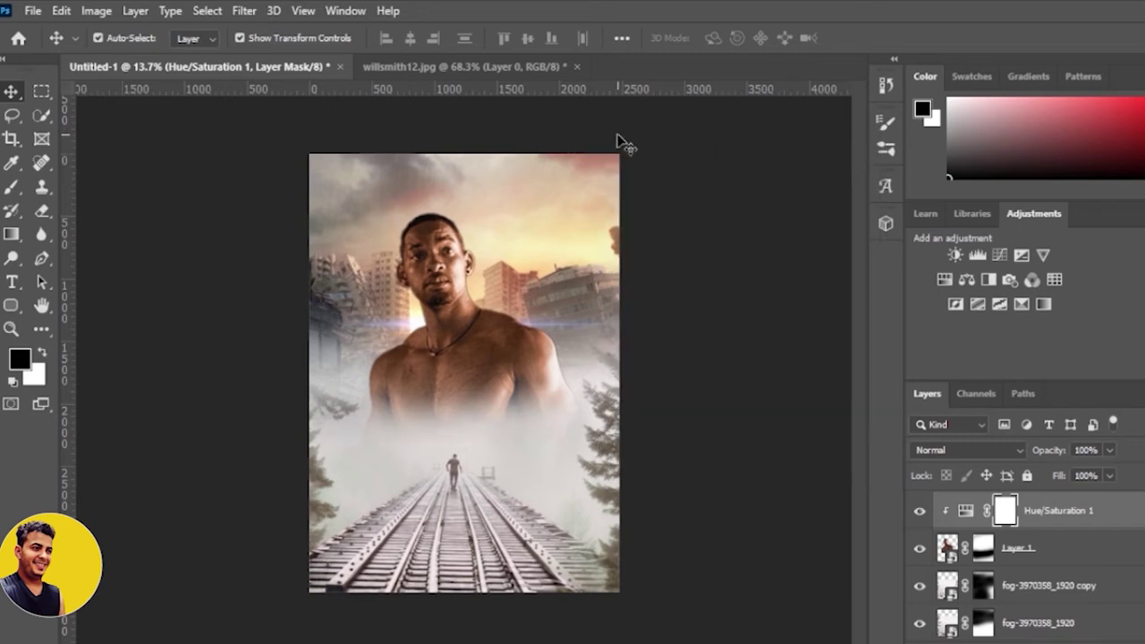
pyautogui.scroll(1, 465, 284)
pyautogui.scroll(1, 465, 284)
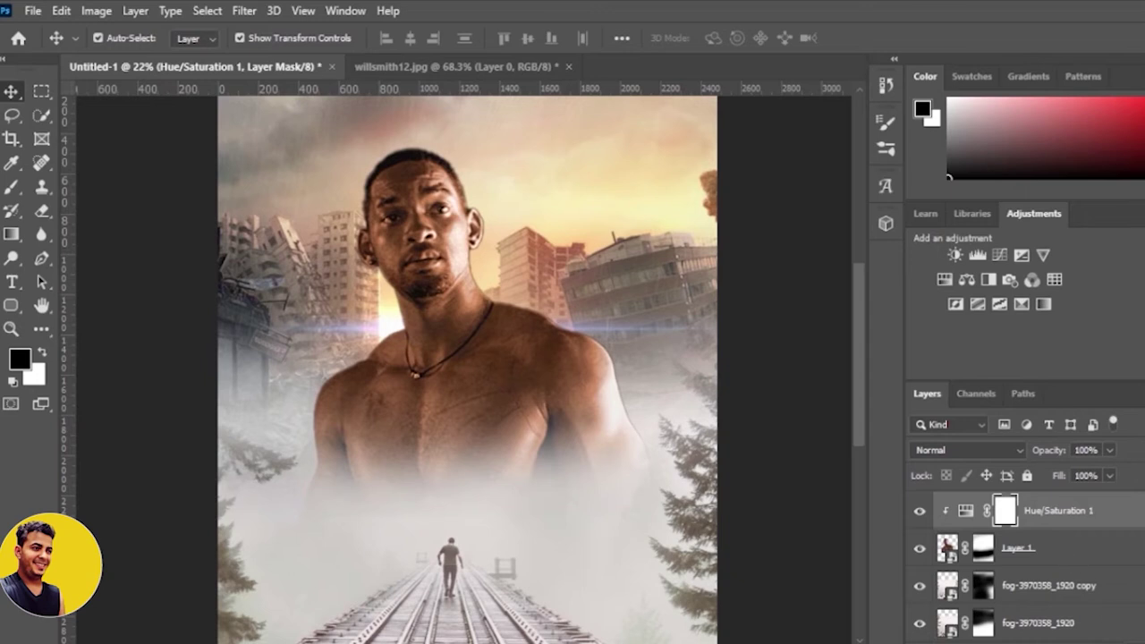
pyautogui.click(1137, 640)
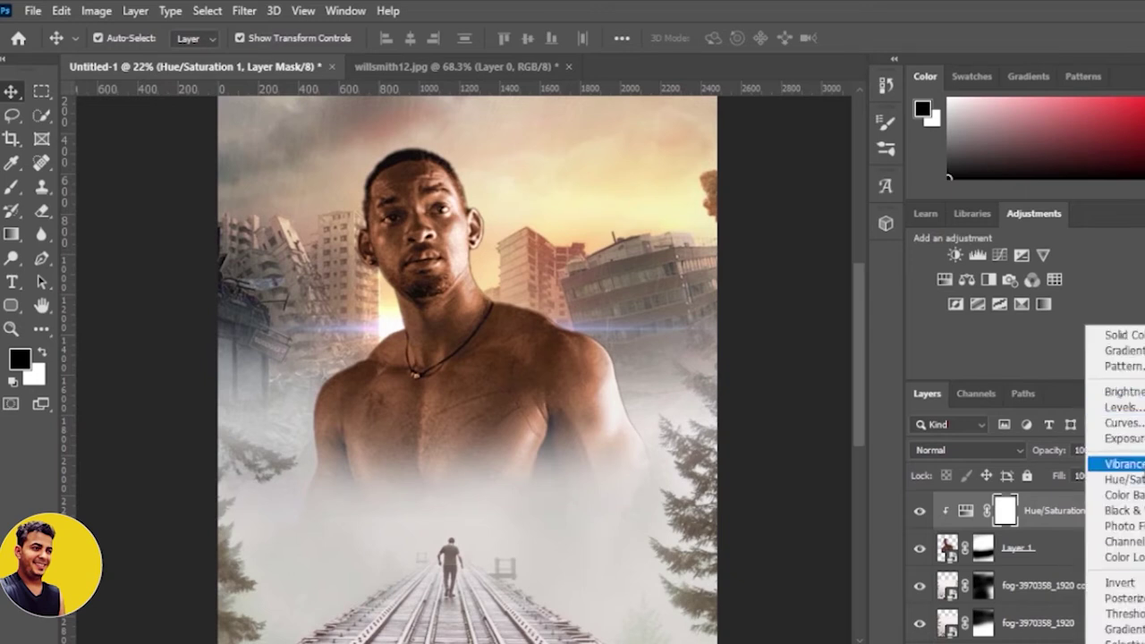
# Step: Add a clipped Vibrance 2 adjustment at -38 vibrance and +24 saturation on the man
pyautogui.click(1123, 463)
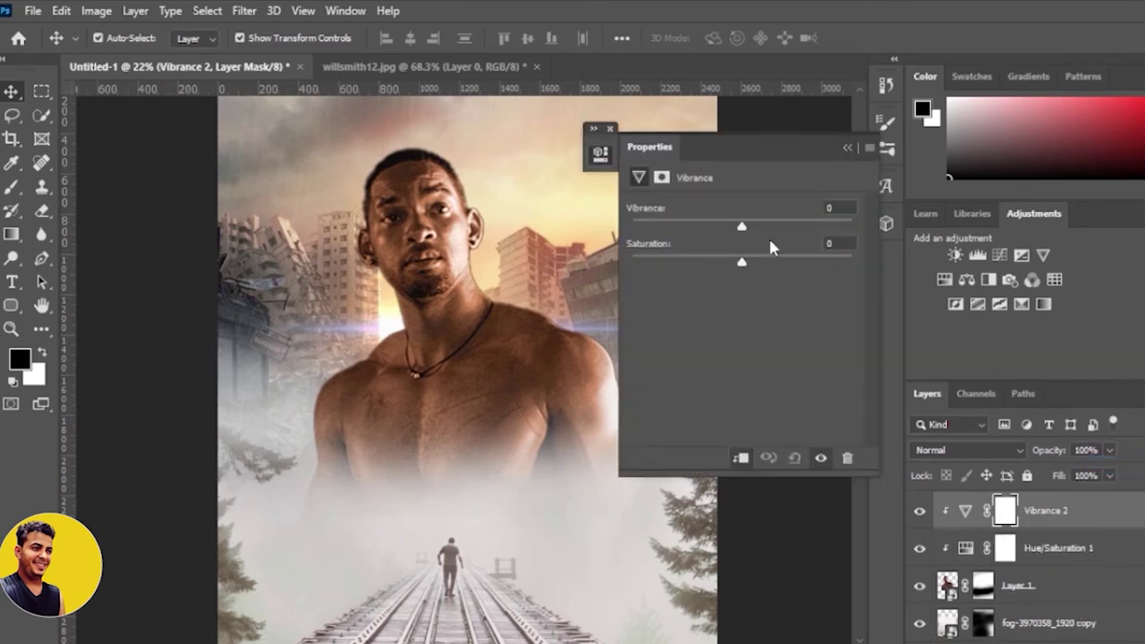
pyautogui.moveTo(743, 226); pyautogui.dragTo(790, 227)
pyautogui.moveTo(771, 271); pyautogui.dragTo(761, 272)
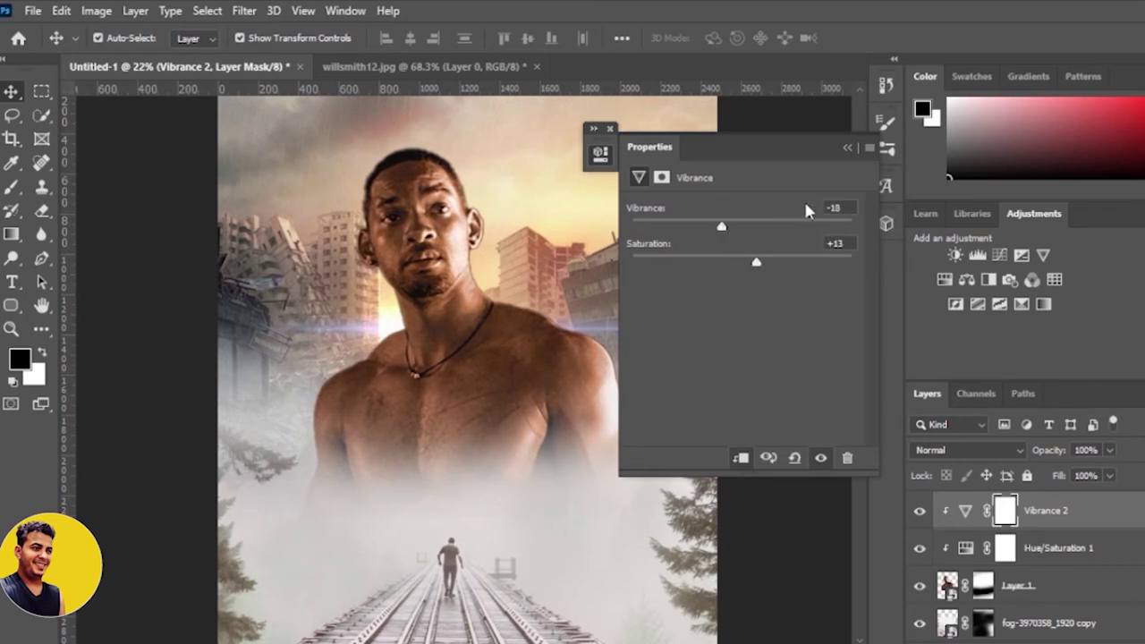
pyautogui.moveTo(730, 229); pyautogui.dragTo(716, 229)
pyautogui.moveTo(725, 235)
pyautogui.mouseDown()
pyautogui.moveTo(742, 230)
pyautogui.moveTo(726, 237)
pyautogui.mouseUp()
pyautogui.moveTo(750, 262)
pyautogui.mouseDown()
pyautogui.moveTo(769, 260)
pyautogui.moveTo(734, 230)
pyautogui.moveTo(703, 230)
pyautogui.mouseUp()
pyautogui.click(610, 131)
# Step: Fit the full poster in view and drag masque_01_by_gd08.png over the composite
pyautogui.hotkey('ctrl', '0')
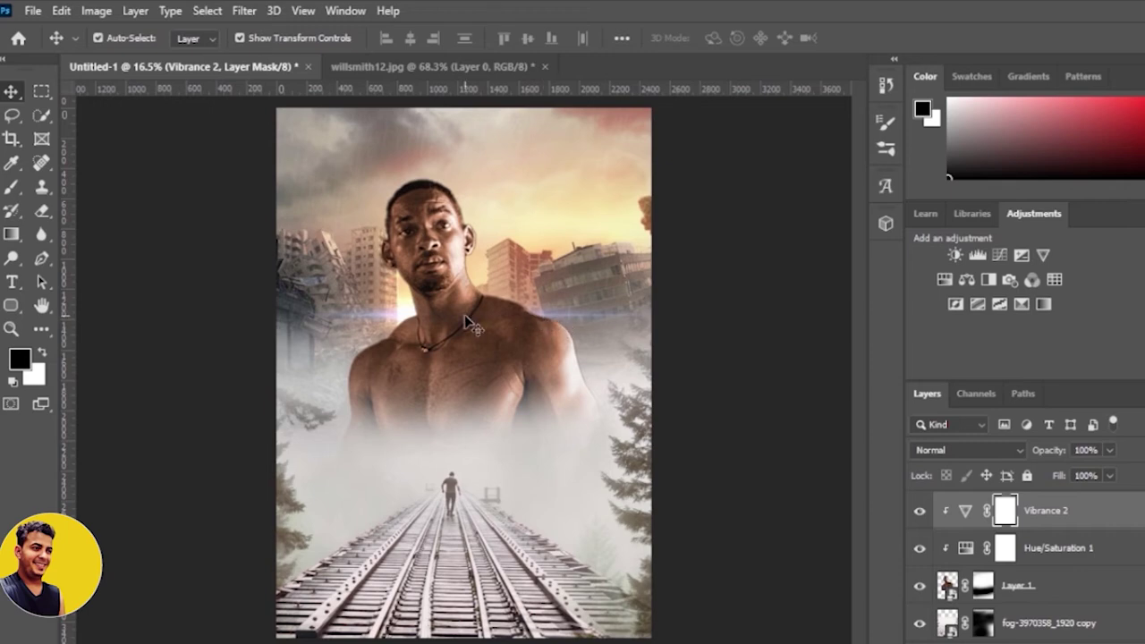
pyautogui.scroll(3, 469, 322)
pyautogui.scroll(2, 412, 160)
pyautogui.scroll(-3, 413, 165)
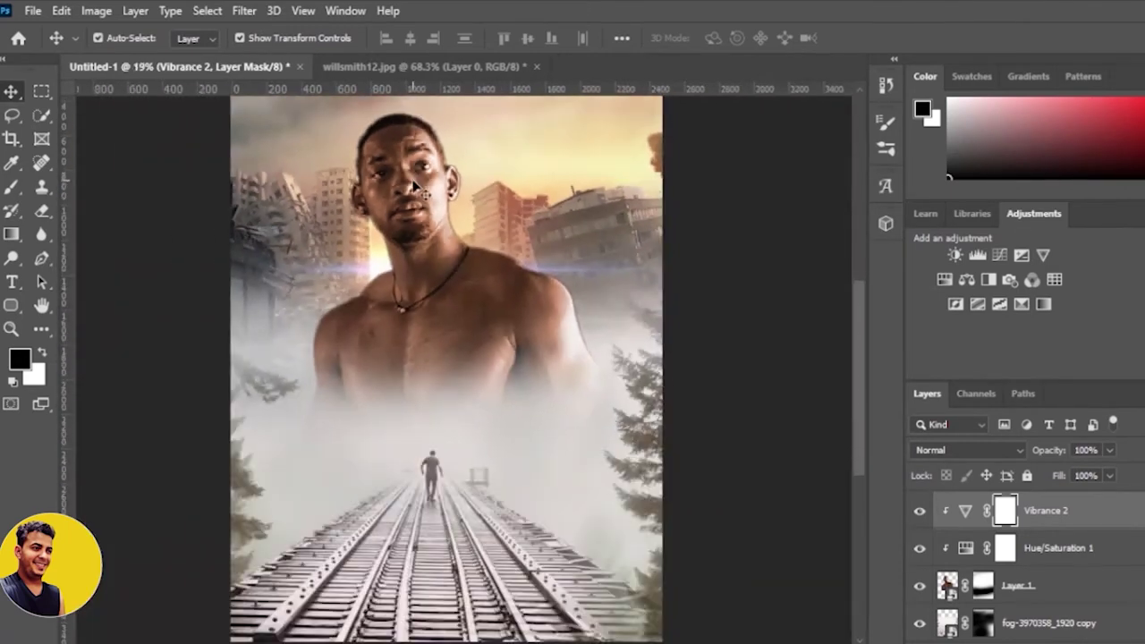
pyautogui.scroll(-1, 429, 210)
pyautogui.scroll(1, 447, 219)
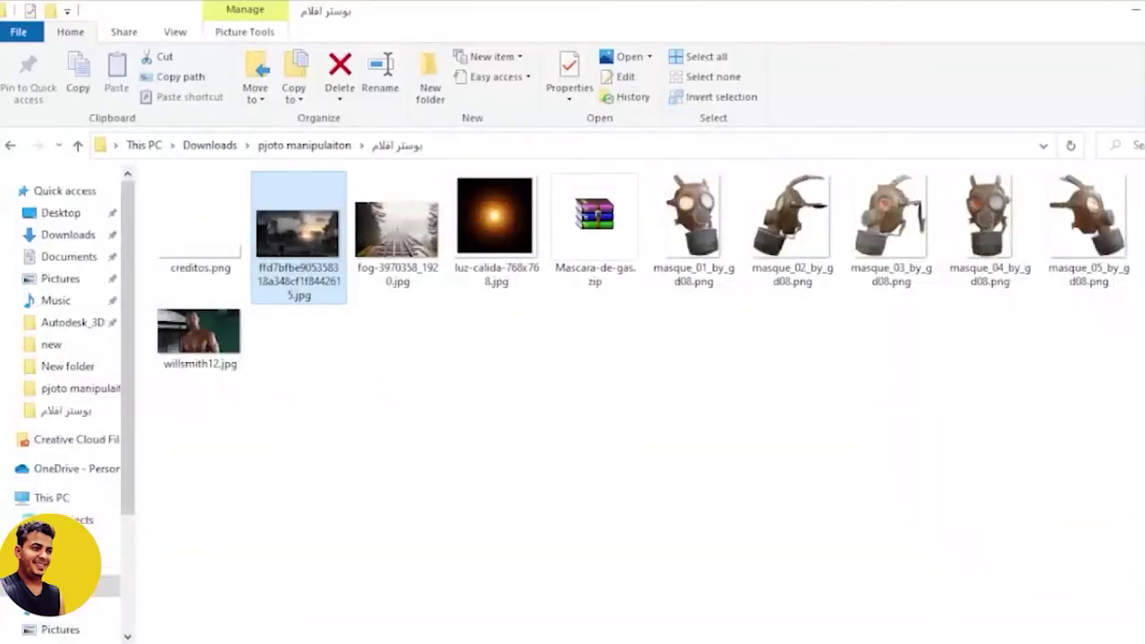
pyautogui.moveTo(713, 210); pyautogui.dragTo(399, 631)
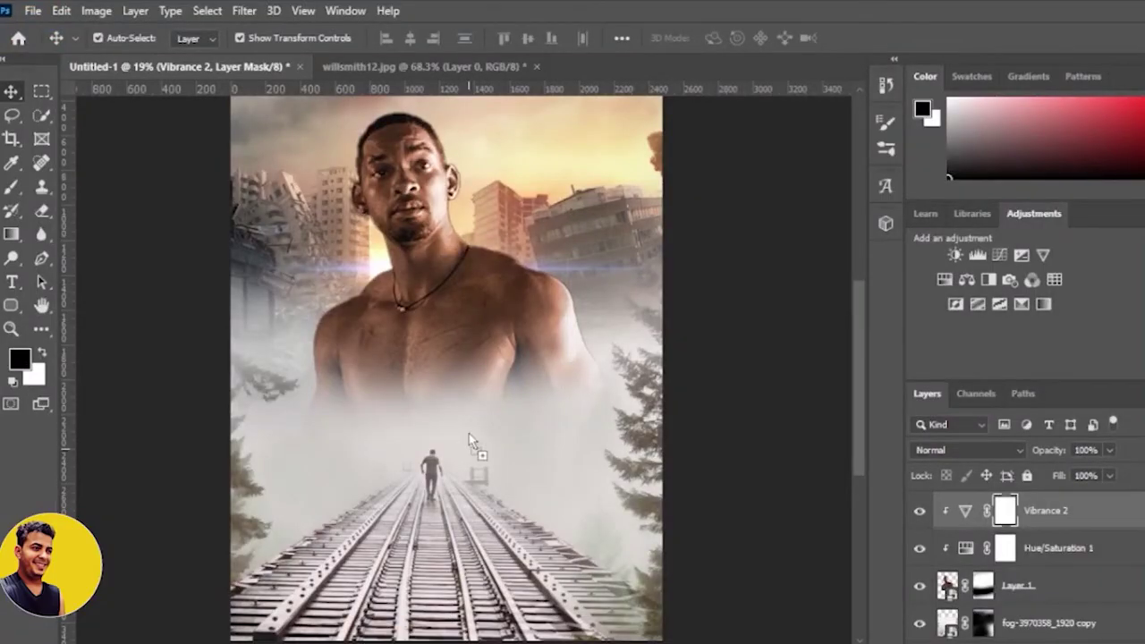
# Step: Place the gas-mask PNG on the poster, shrink it to about 16% and move it up over the face
pyautogui.moveTo(403, 631); pyautogui.dragTo(419, 214)
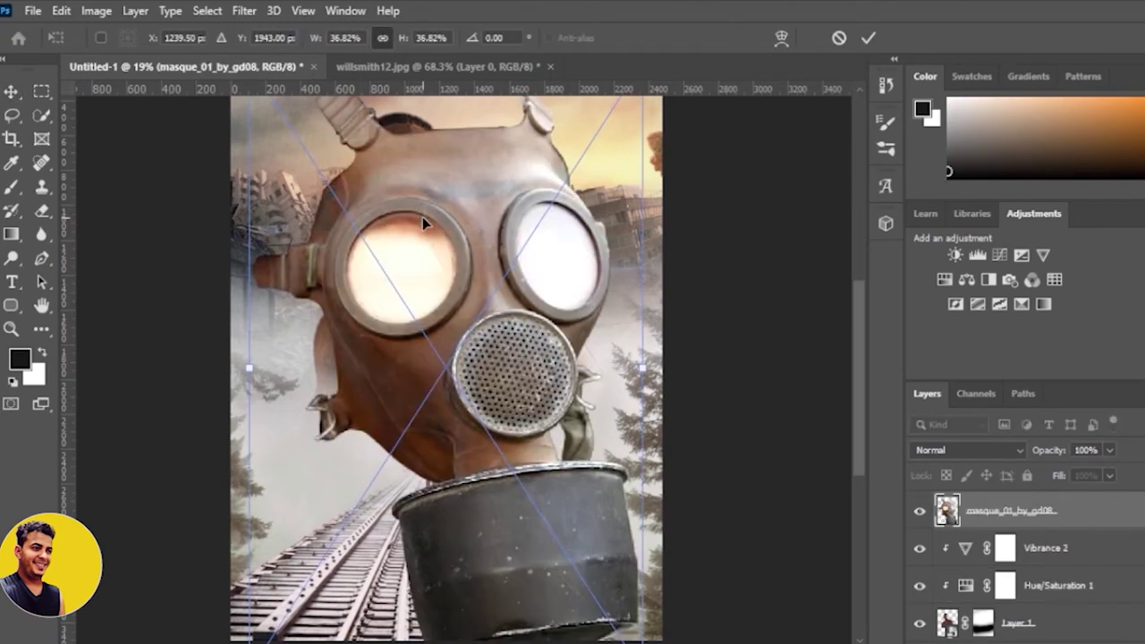
pyautogui.hotkey('ctrl', '-')
pyautogui.moveTo(588, 204); pyautogui.dragTo(495, 296)
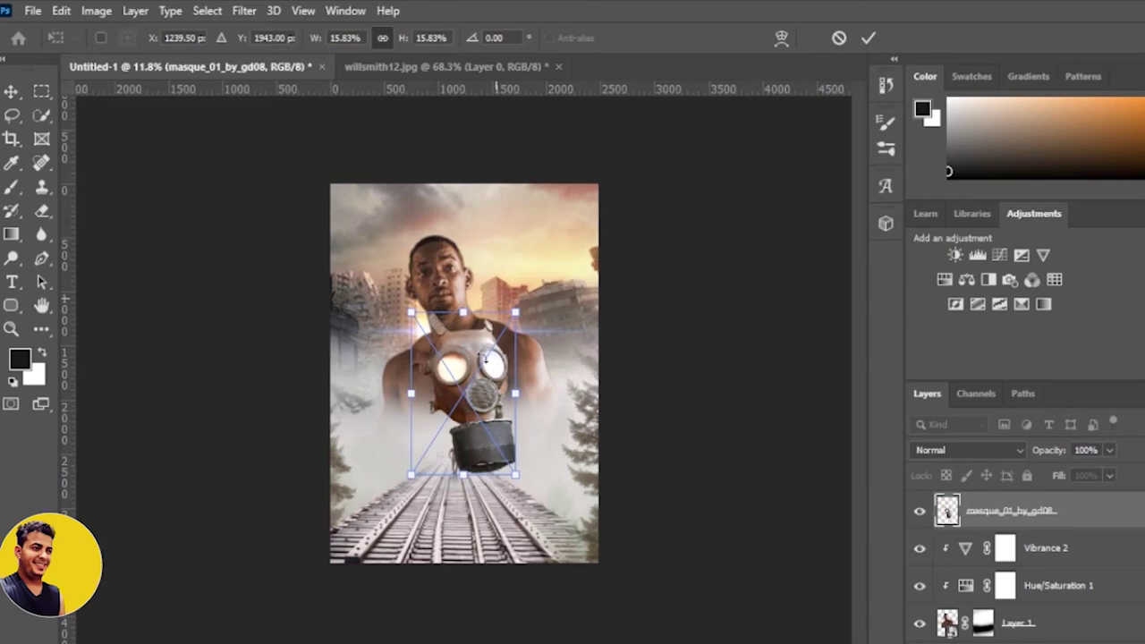
pyautogui.scroll(2, 495, 297)
pyautogui.scroll(2, 466, 385)
pyautogui.moveTo(487, 357)
pyautogui.mouseDown()
pyautogui.moveTo(438, 204)
pyautogui.moveTo(447, 179)
pyautogui.mouseUp()
pyautogui.scroll(2, 377, 156)
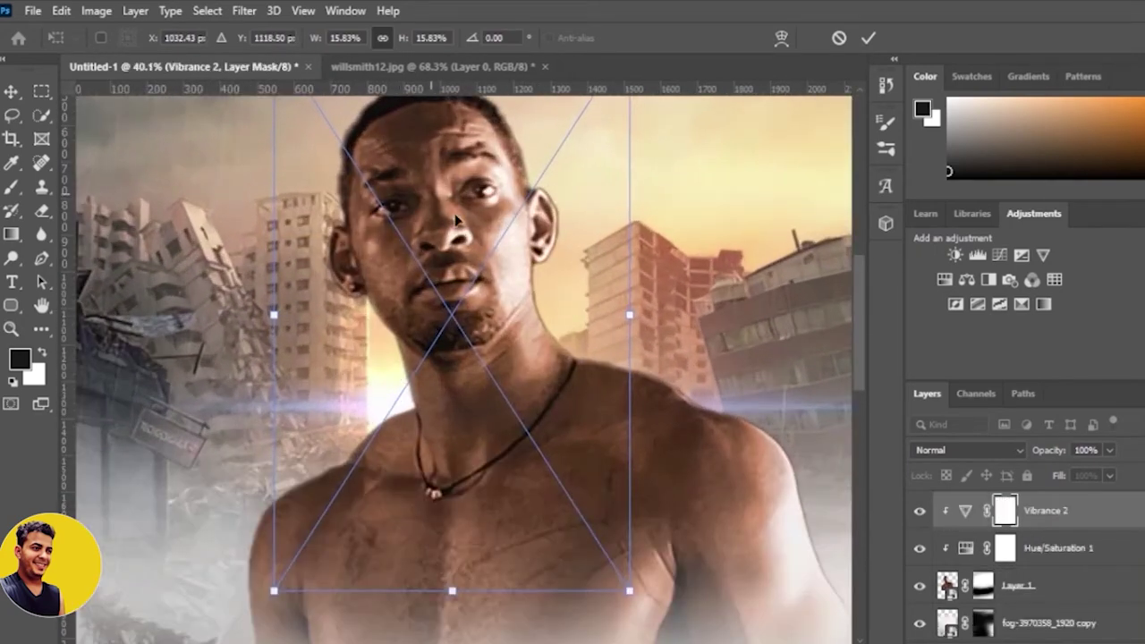
pyautogui.scroll(3, 649, 161)
pyautogui.scroll(1, 649, 161)
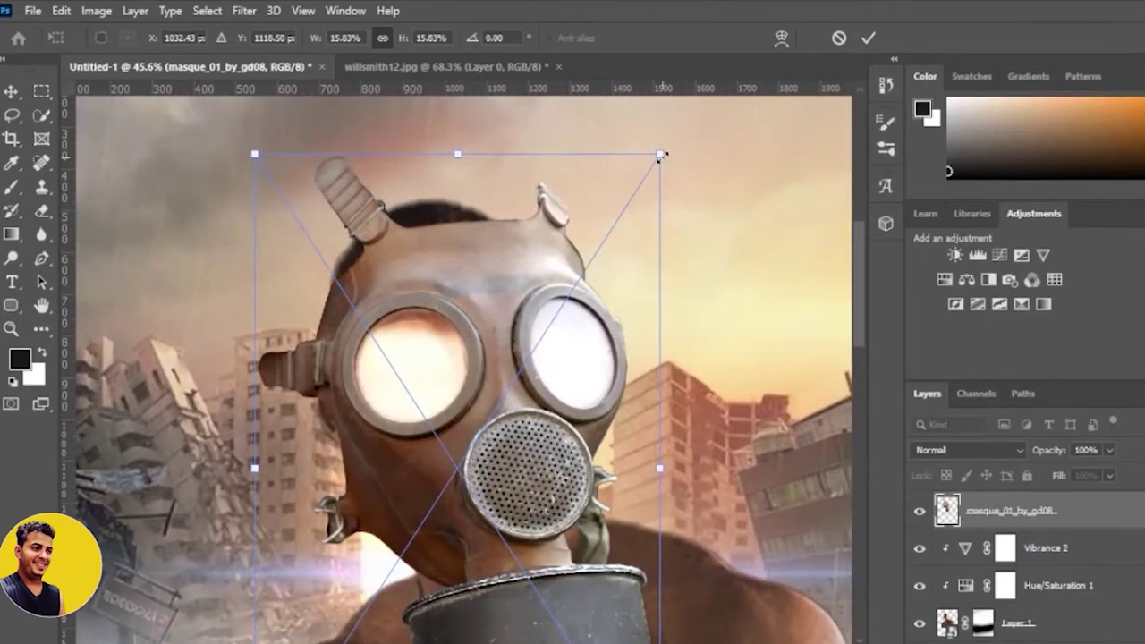
# Step: Shrink the mask to about 10% and line its eyes up with the man's face
pyautogui.moveTo(661, 155)
pyautogui.mouseDown()
pyautogui.moveTo(578, 239)
pyautogui.moveTo(606, 225)
pyautogui.mouseUp()
pyautogui.moveTo(528, 306); pyautogui.dragTo(507, 290)
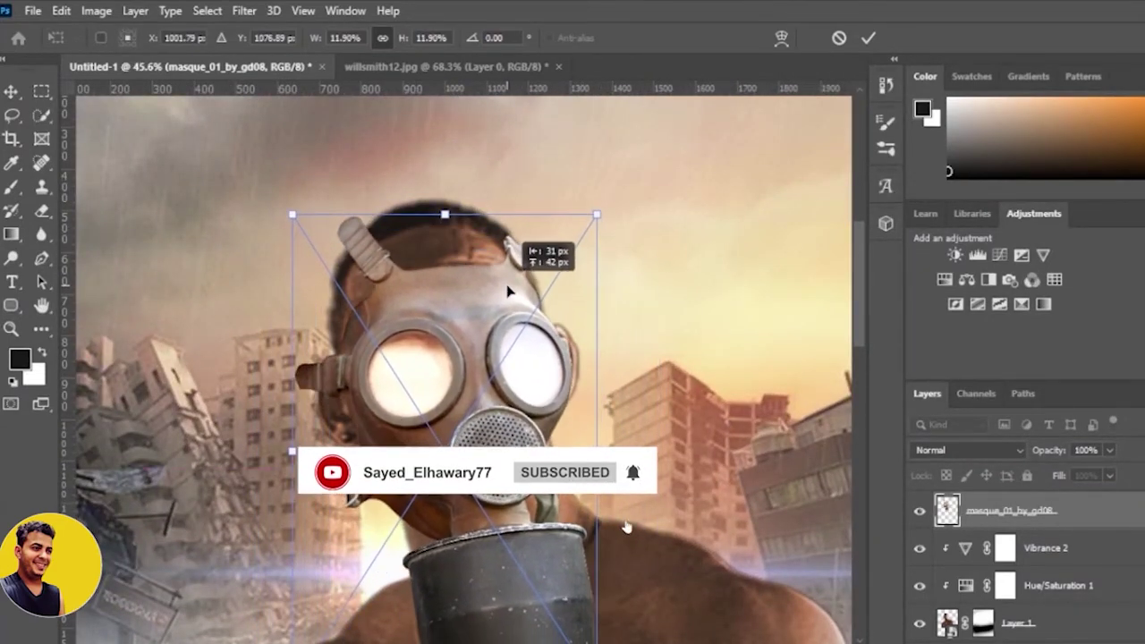
pyautogui.scroll(-2, 515, 291)
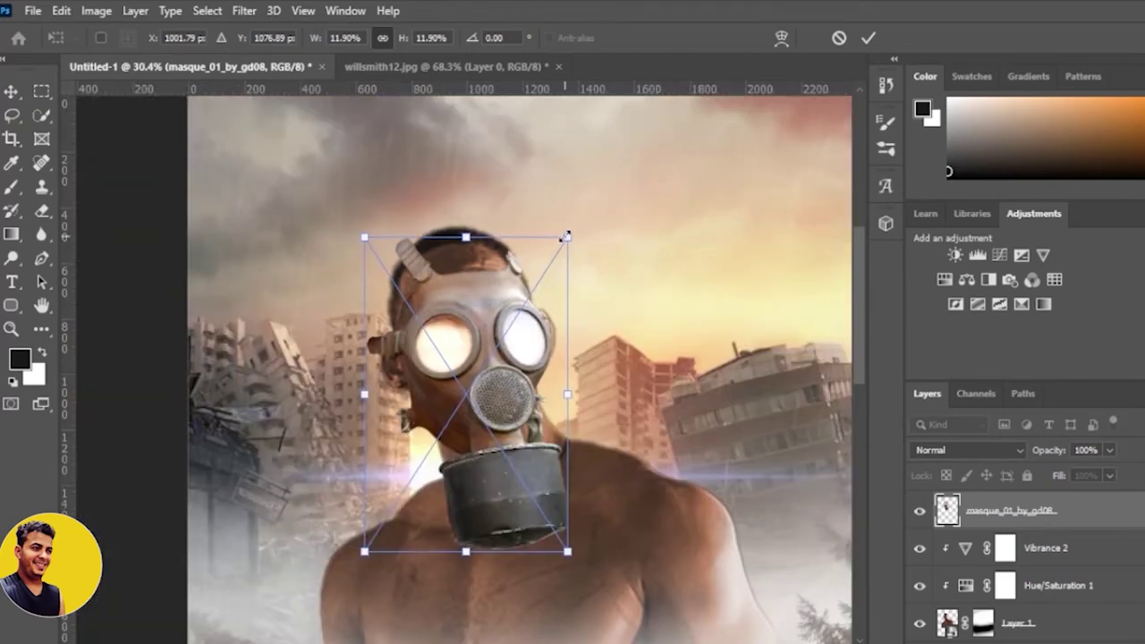
pyautogui.moveTo(566, 237); pyautogui.dragTo(550, 256)
pyautogui.moveTo(509, 311); pyautogui.dragTo(505, 300)
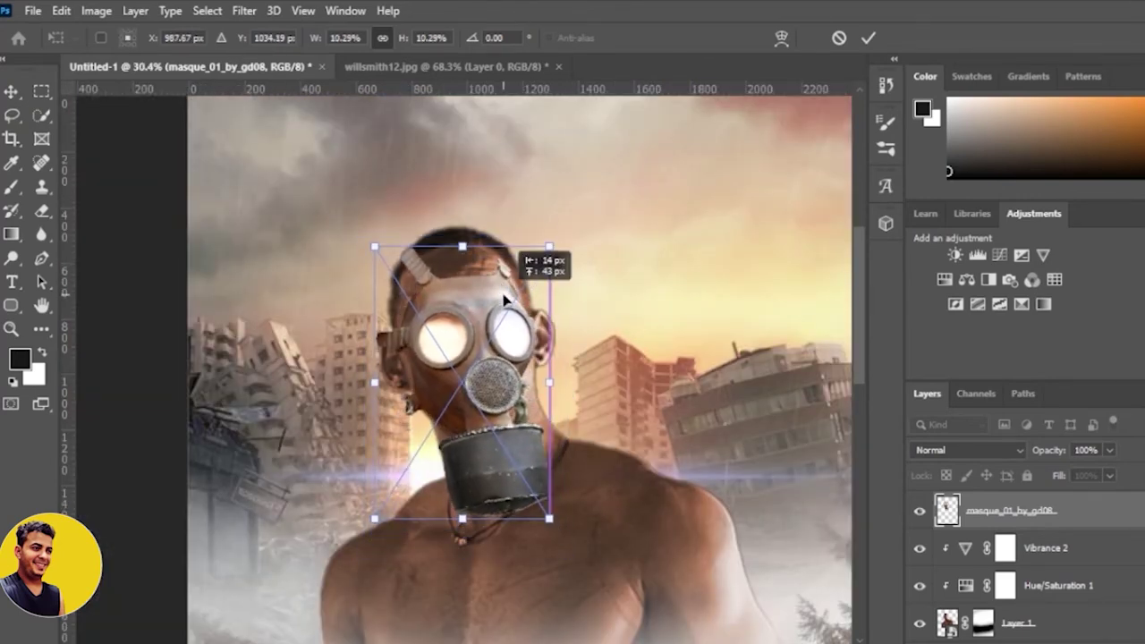
pyautogui.moveTo(552, 352); pyautogui.dragTo(497, 327)
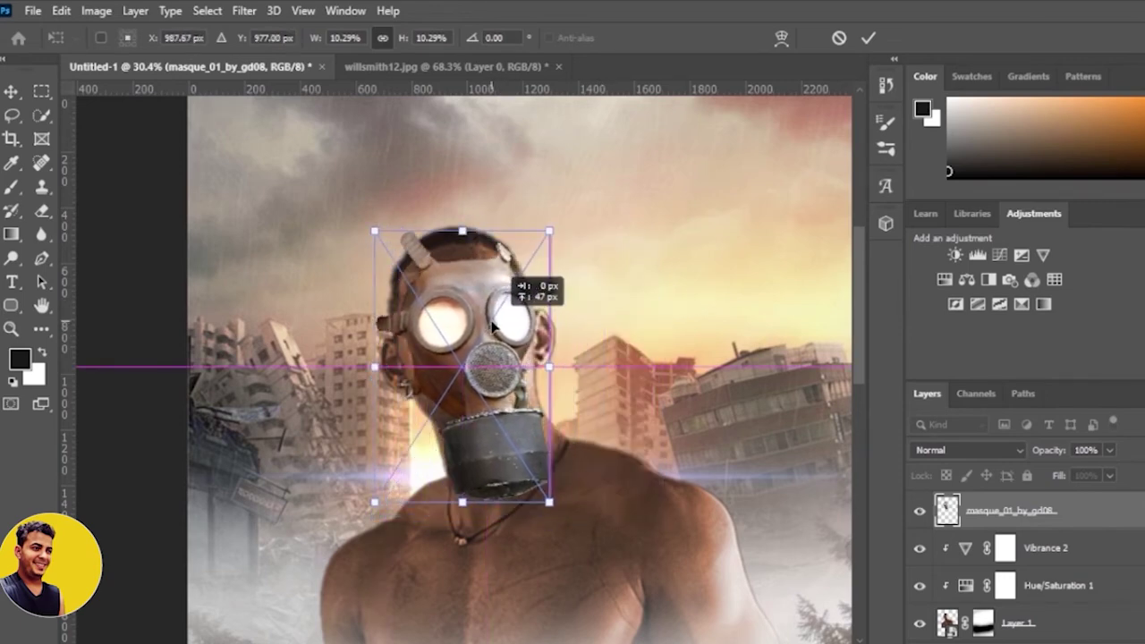
# Step: Try flipping the mask horizontally, revert the flip, recentre it, and commit at 10.29% scale
pyautogui.rightClick(491, 324)
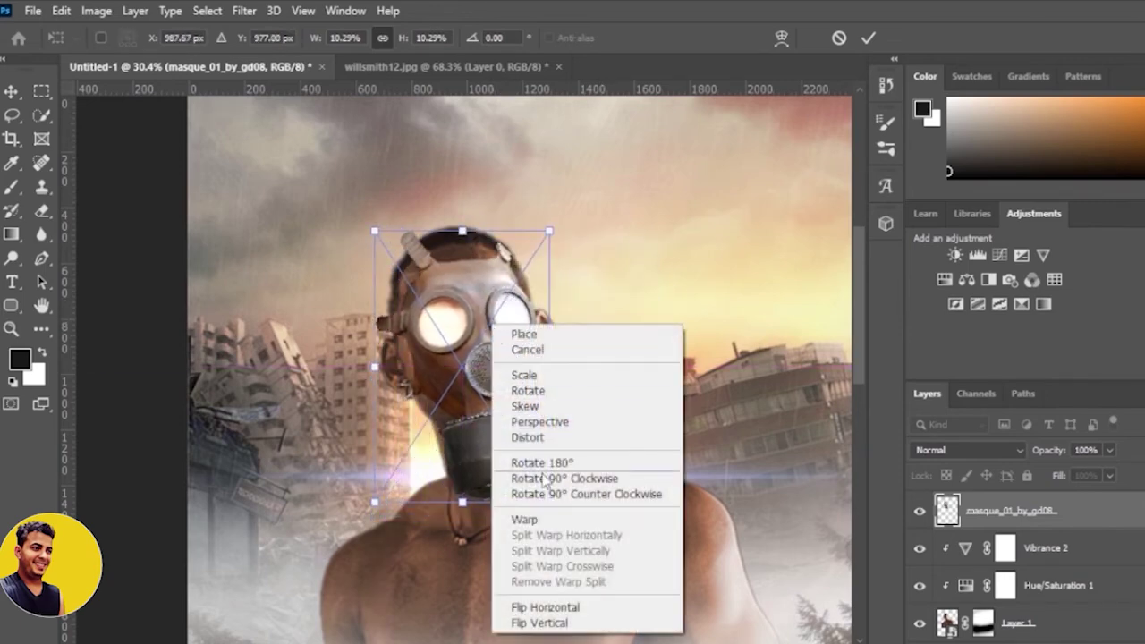
pyautogui.click(546, 608)
pyautogui.rightClick(430, 352)
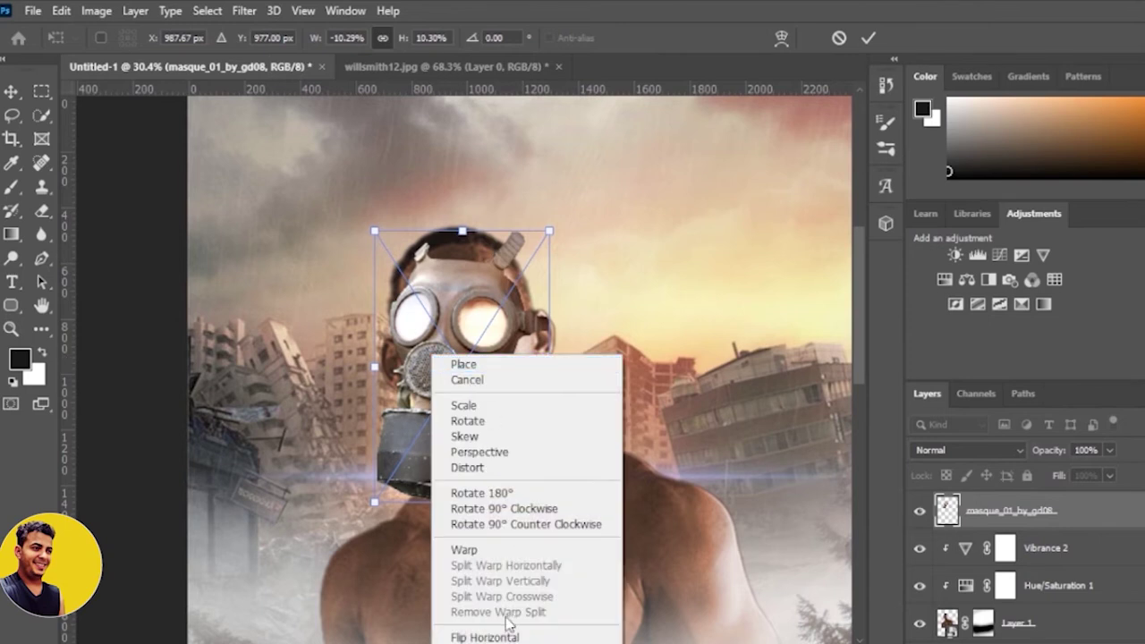
pyautogui.click(439, 633)
pyautogui.moveTo(455, 379); pyautogui.dragTo(477, 358)
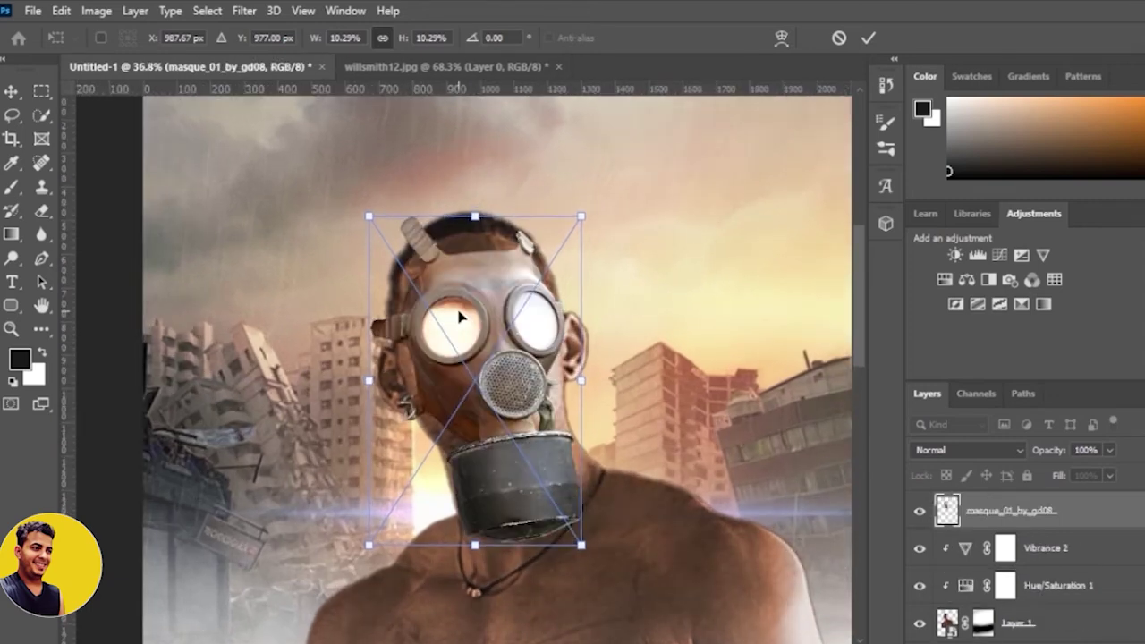
pyautogui.scroll(2, 459, 316)
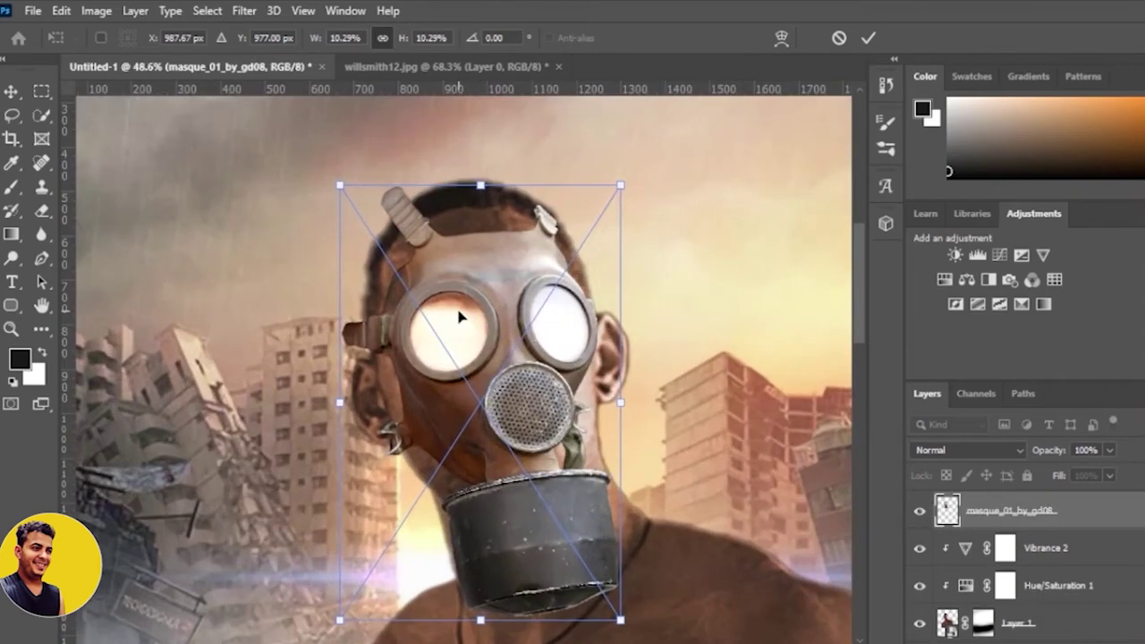
pyautogui.rightClick(517, 301)
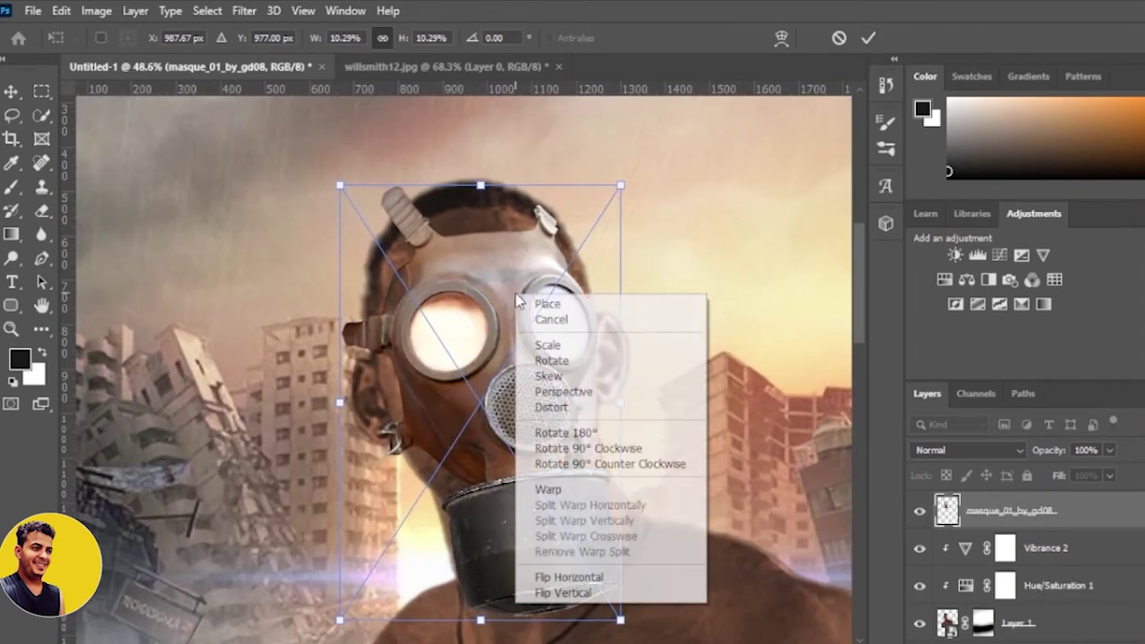
pyautogui.click(870, 45)
pyautogui.click(60, 10)
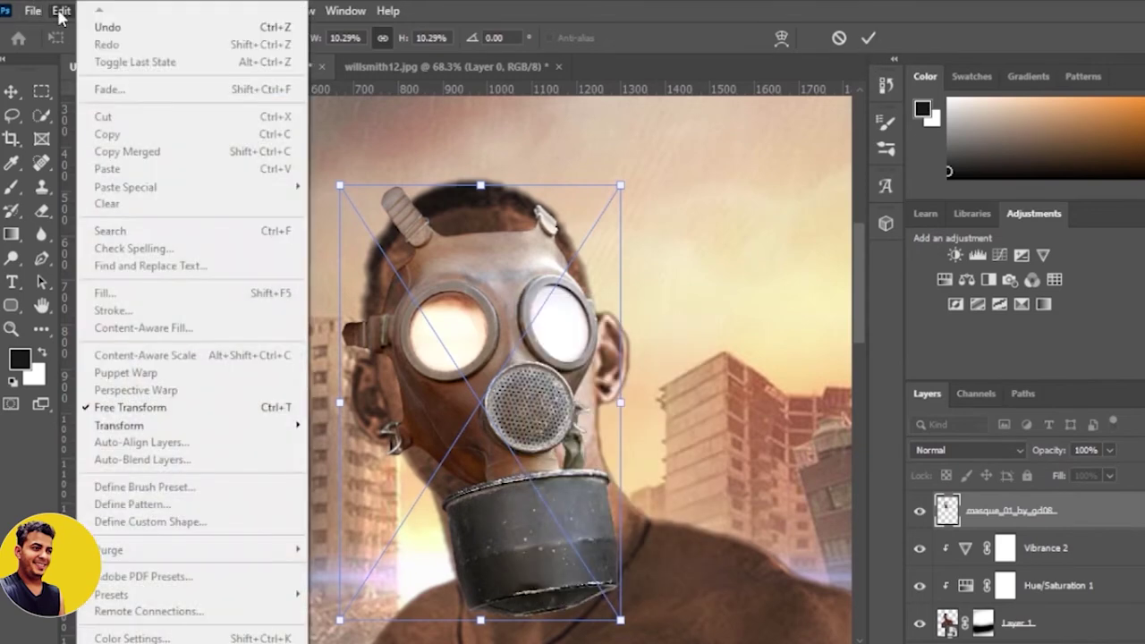
pyautogui.click(865, 40)
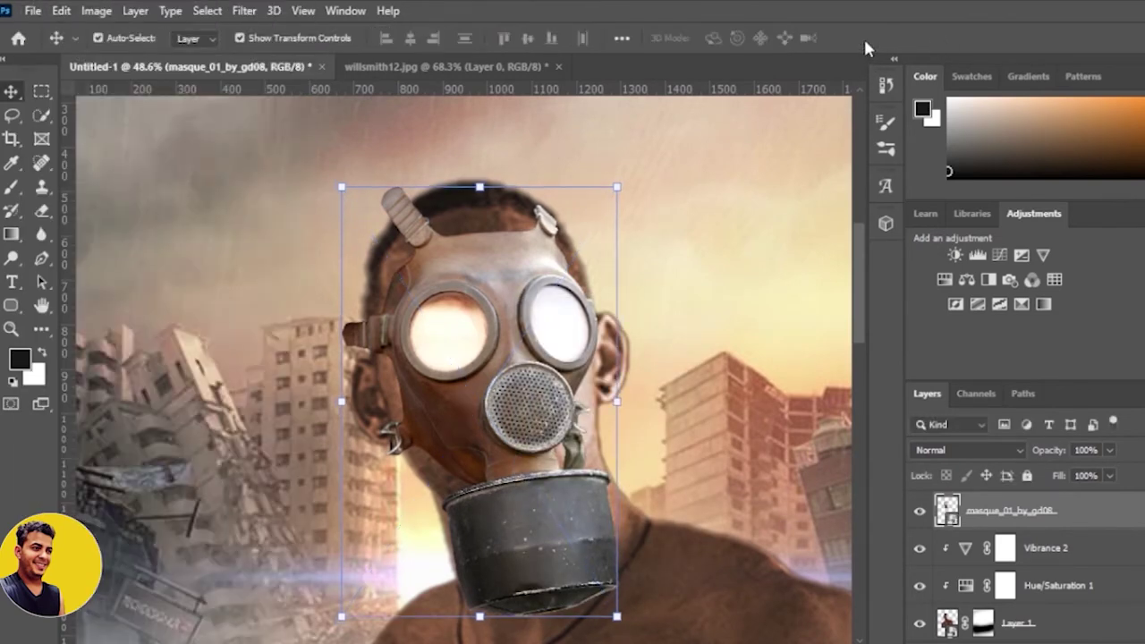
# Step: Start a Puppet Warp on the mask and pin its top hose, top-right horn, left edge and right eye
pyautogui.click(31, 11)
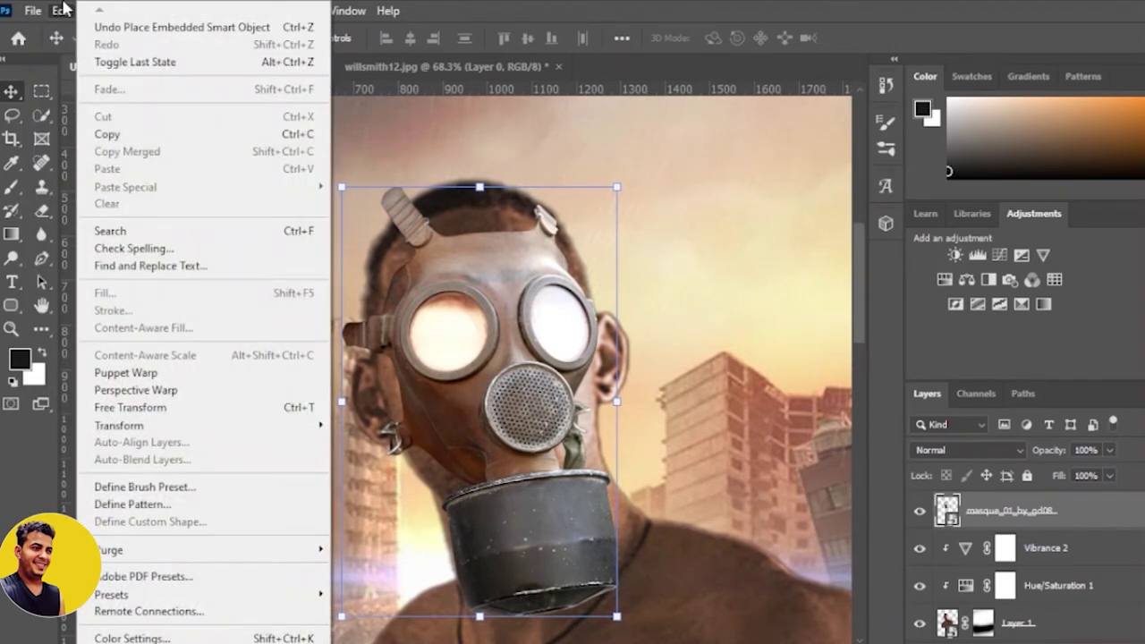
pyautogui.click(182, 373)
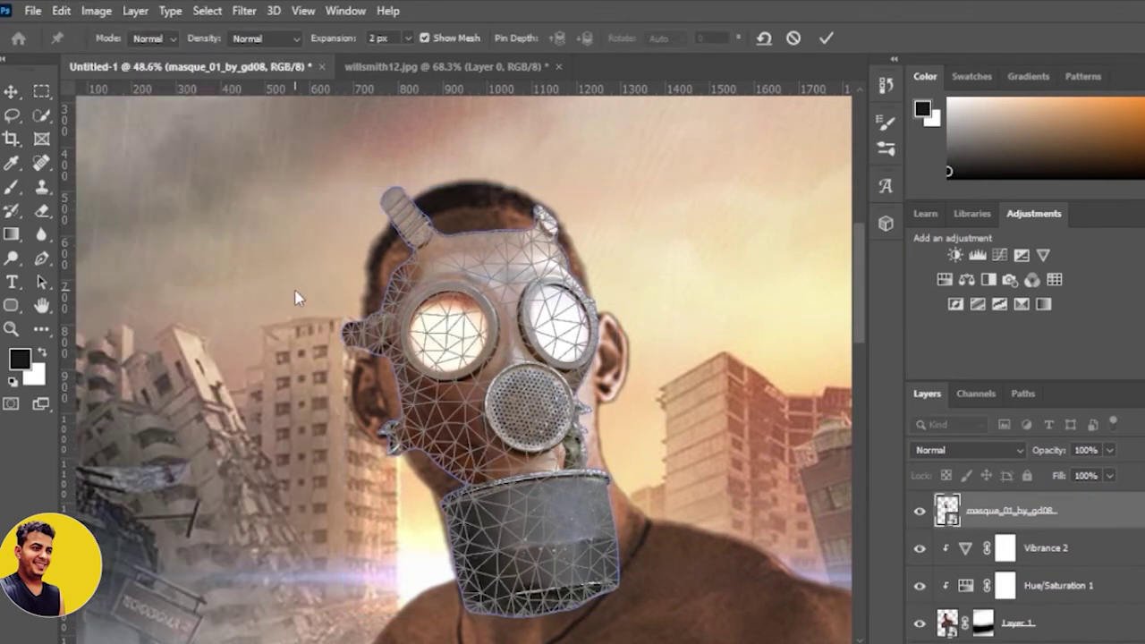
pyautogui.moveTo(384, 202)
pyautogui.mouseDown()
pyautogui.moveTo(405, 188)
pyautogui.moveTo(391, 212)
pyautogui.mouseUp()
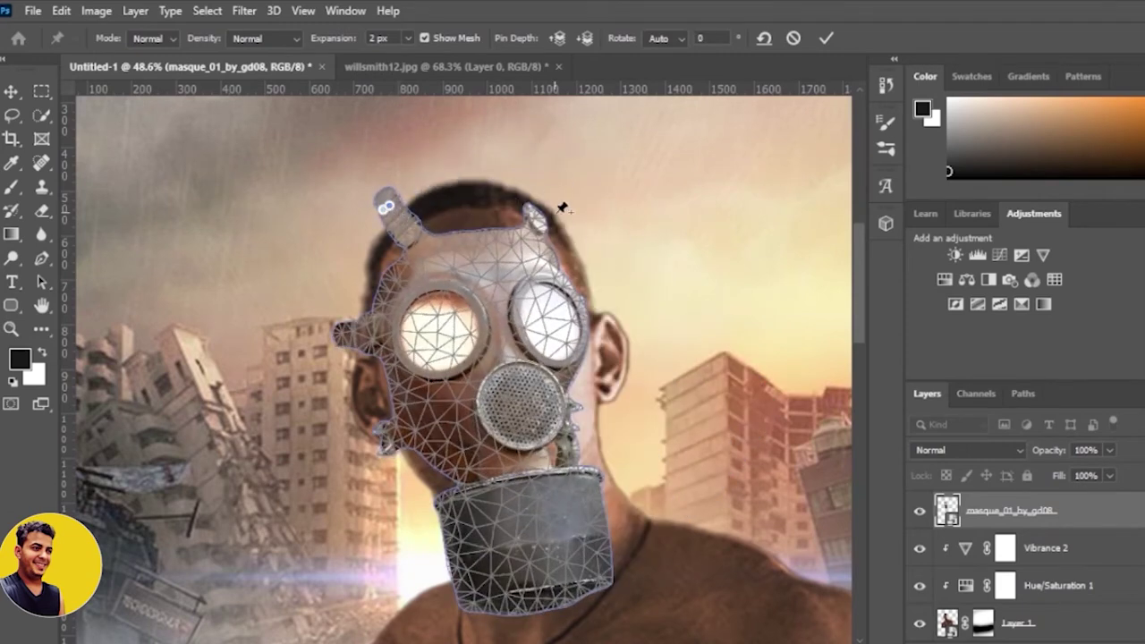
pyautogui.click(537, 222)
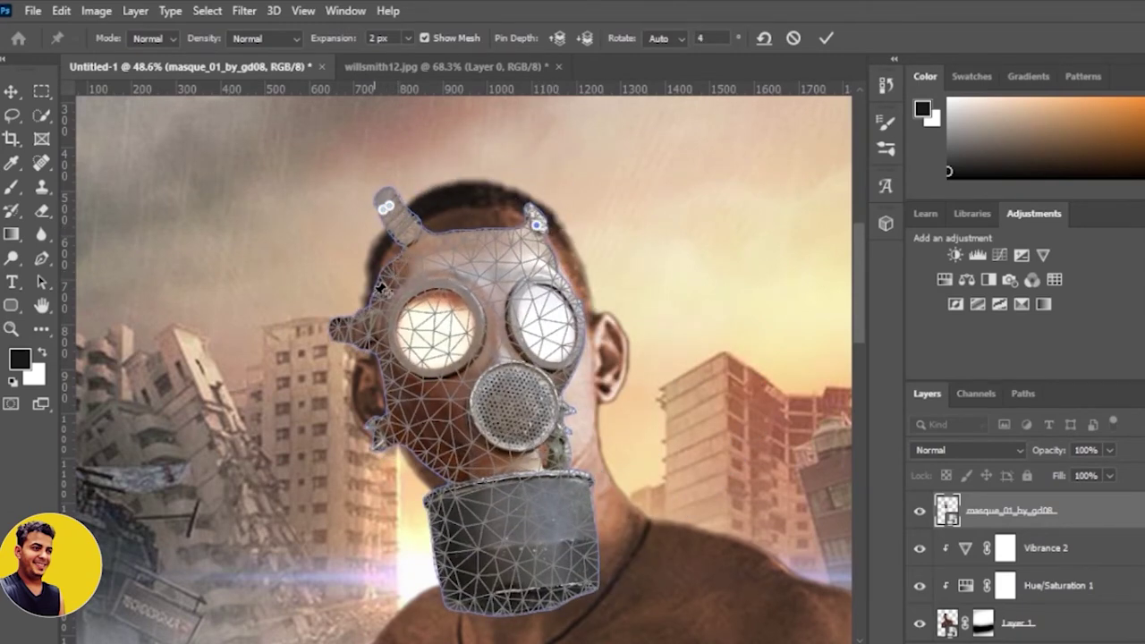
pyautogui.click(336, 327)
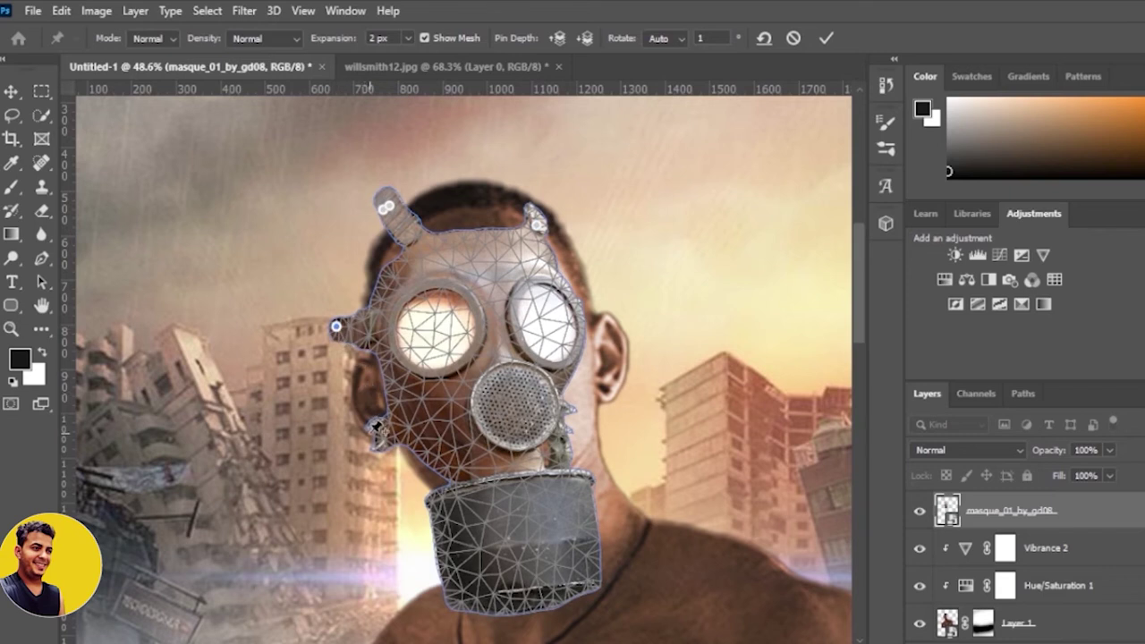
pyautogui.click(576, 357)
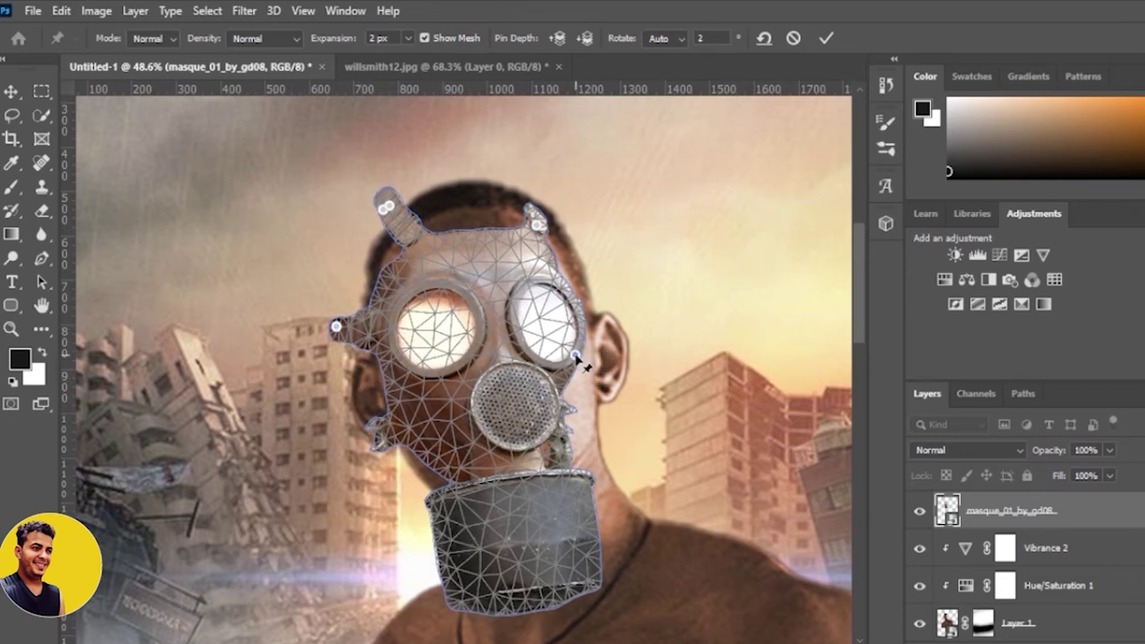
pyautogui.click(580, 324)
pyautogui.moveTo(587, 329); pyautogui.dragTo(580, 323)
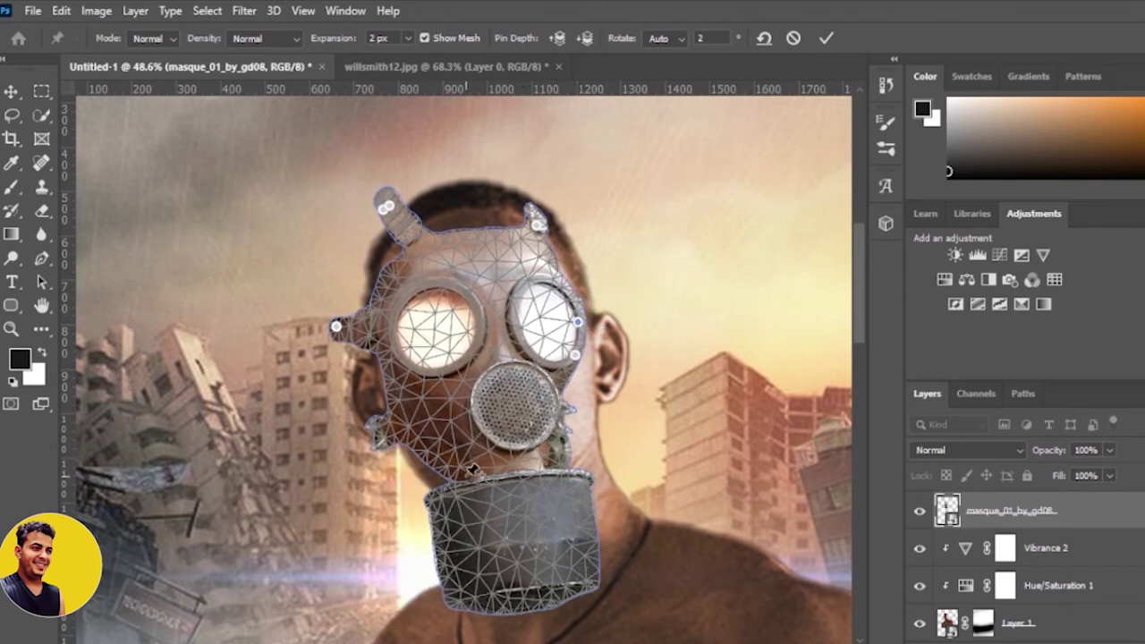
# Step: Bend the mask's lower section, middle and left side, and pull the top-left strap tube up
pyautogui.click(422, 458)
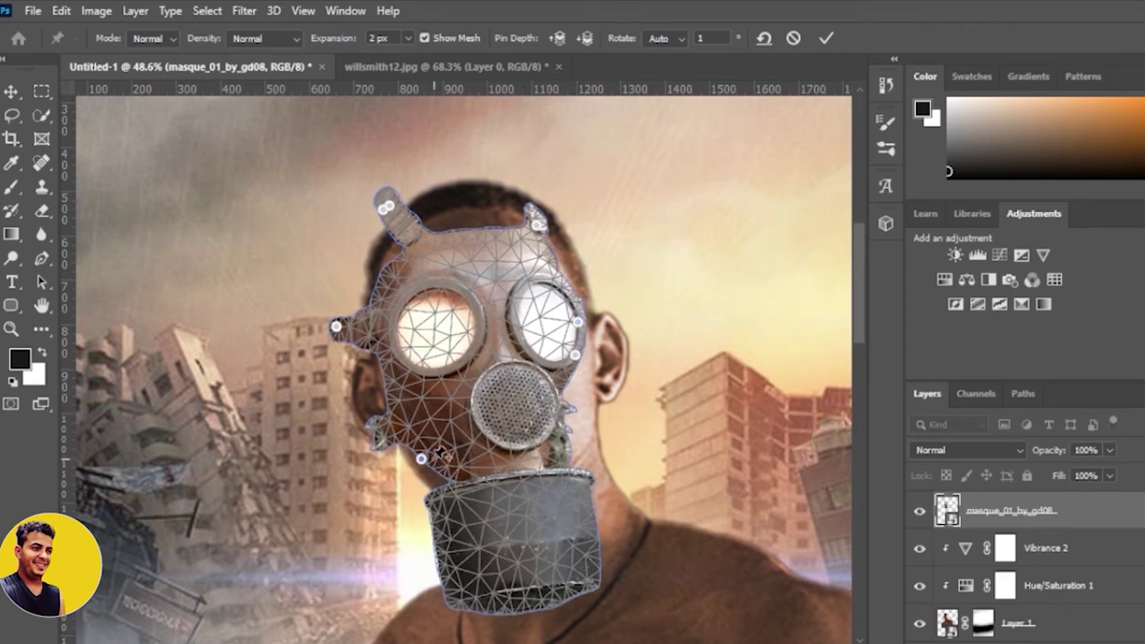
pyautogui.moveTo(457, 471); pyautogui.dragTo(459, 474)
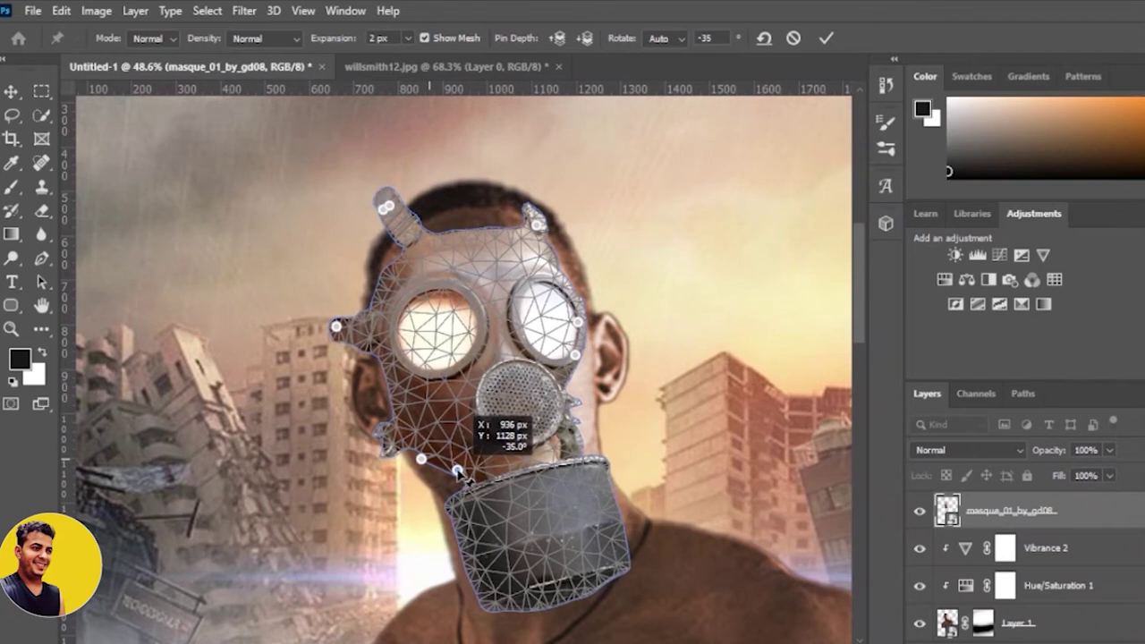
pyautogui.click(571, 384)
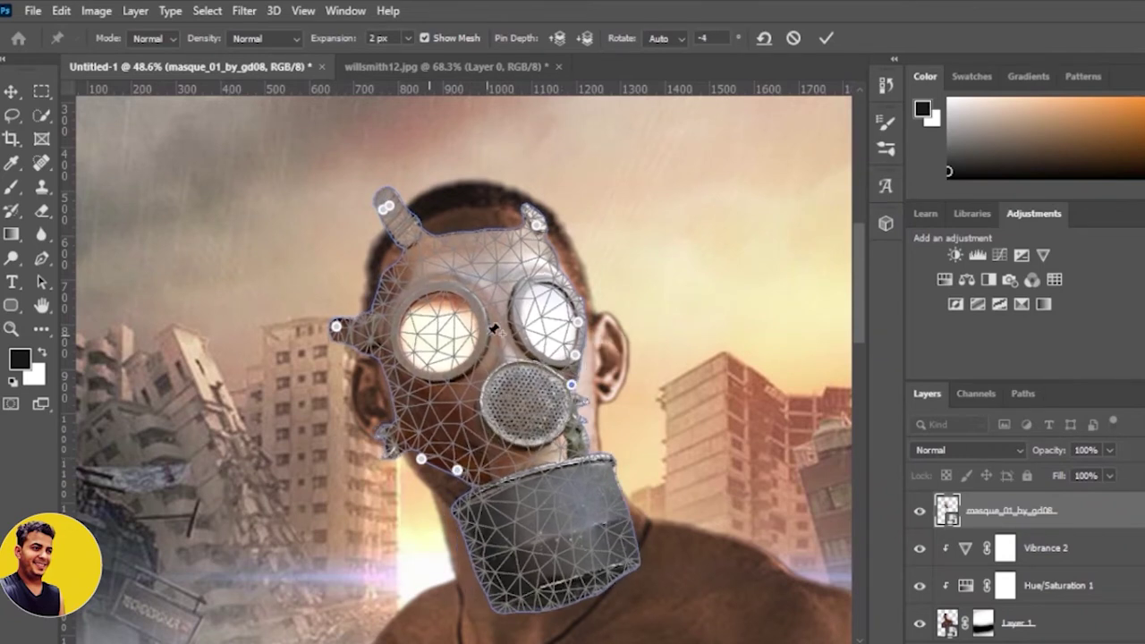
pyautogui.moveTo(487, 341); pyautogui.dragTo(485, 344)
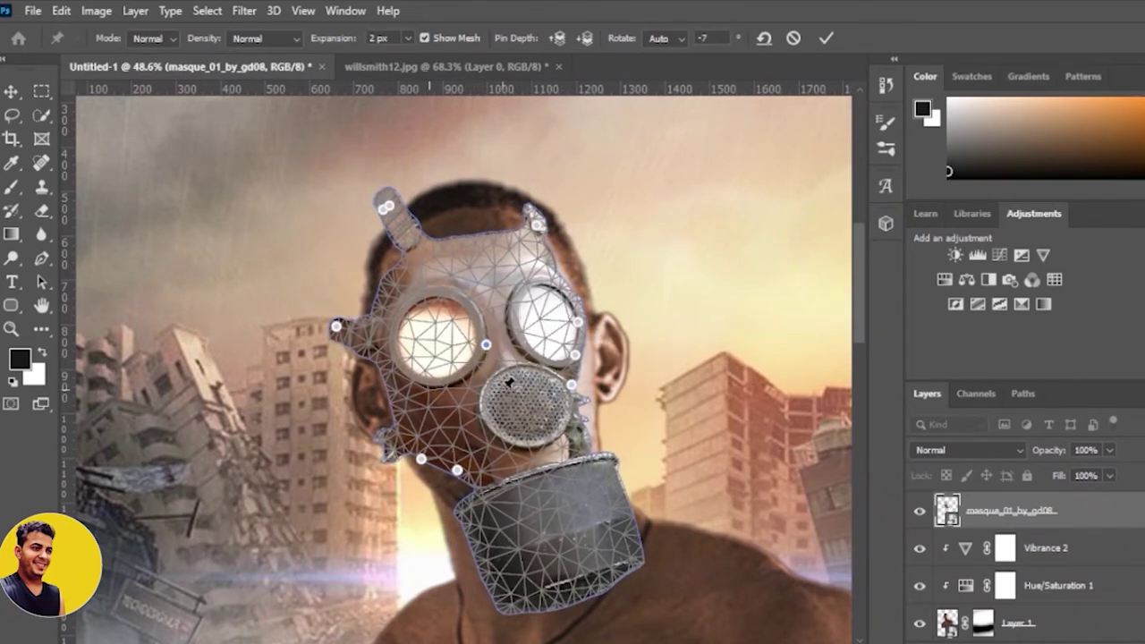
pyautogui.moveTo(475, 415); pyautogui.dragTo(477, 422)
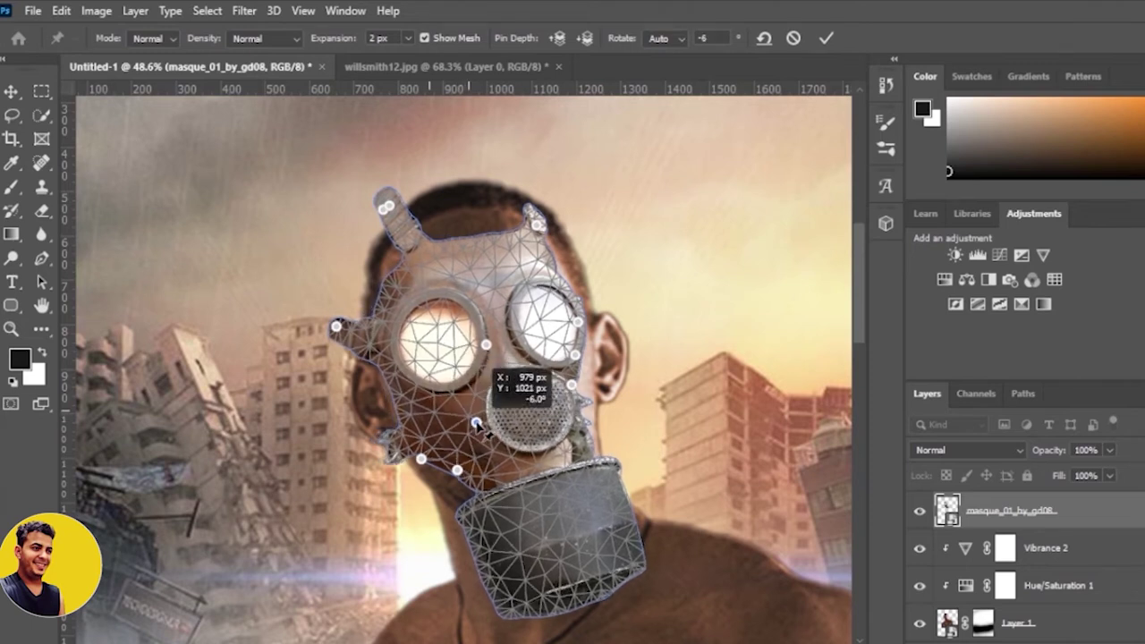
pyautogui.moveTo(336, 326); pyautogui.dragTo(361, 324)
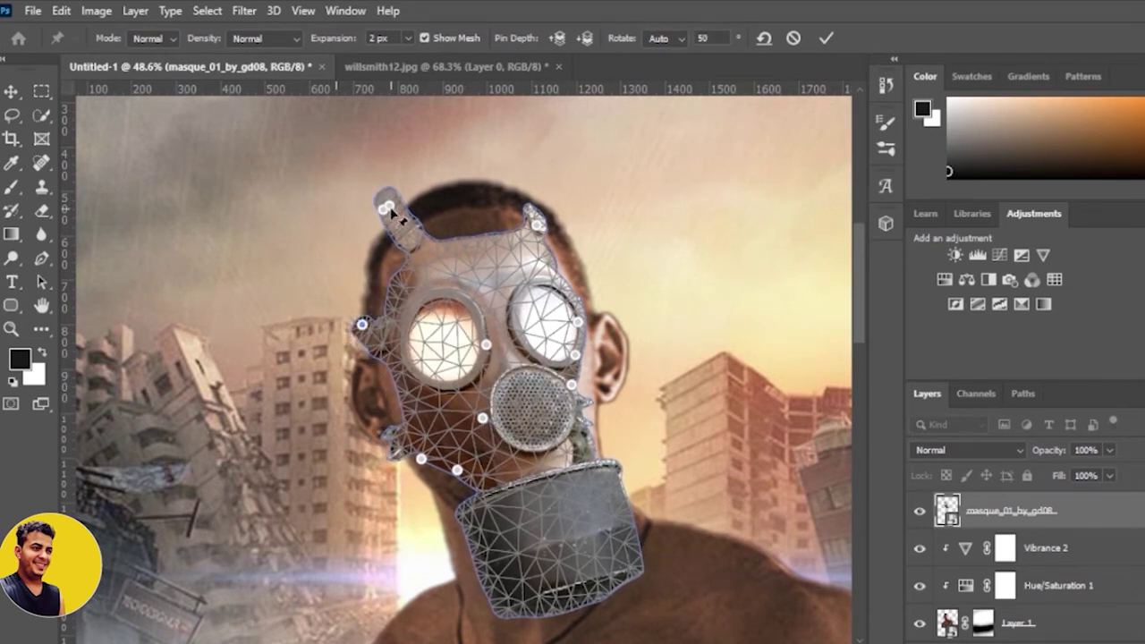
pyautogui.moveTo(391, 209)
pyautogui.mouseDown()
pyautogui.moveTo(400, 205)
pyautogui.moveTo(405, 235)
pyautogui.mouseUp()
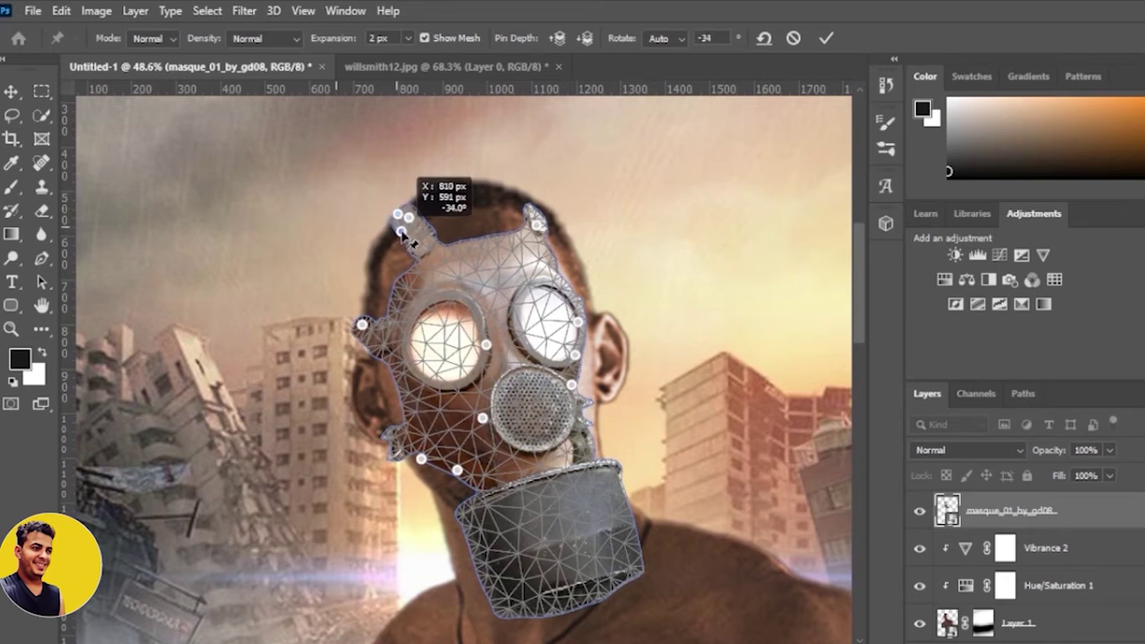
pyautogui.moveTo(404, 235); pyautogui.dragTo(394, 206)
# Step: Reshape the mask beside the right eyepiece, between the eyepieces and above them
pyautogui.scroll(1, 595, 305)
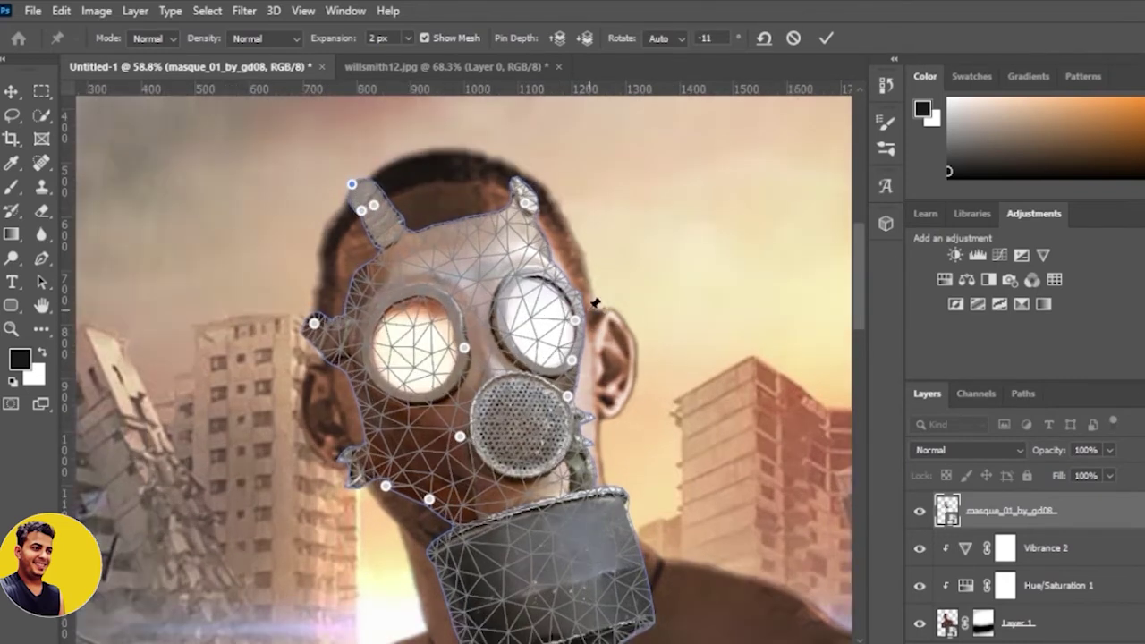
pyautogui.click(595, 304)
pyautogui.moveTo(575, 320); pyautogui.dragTo(580, 320)
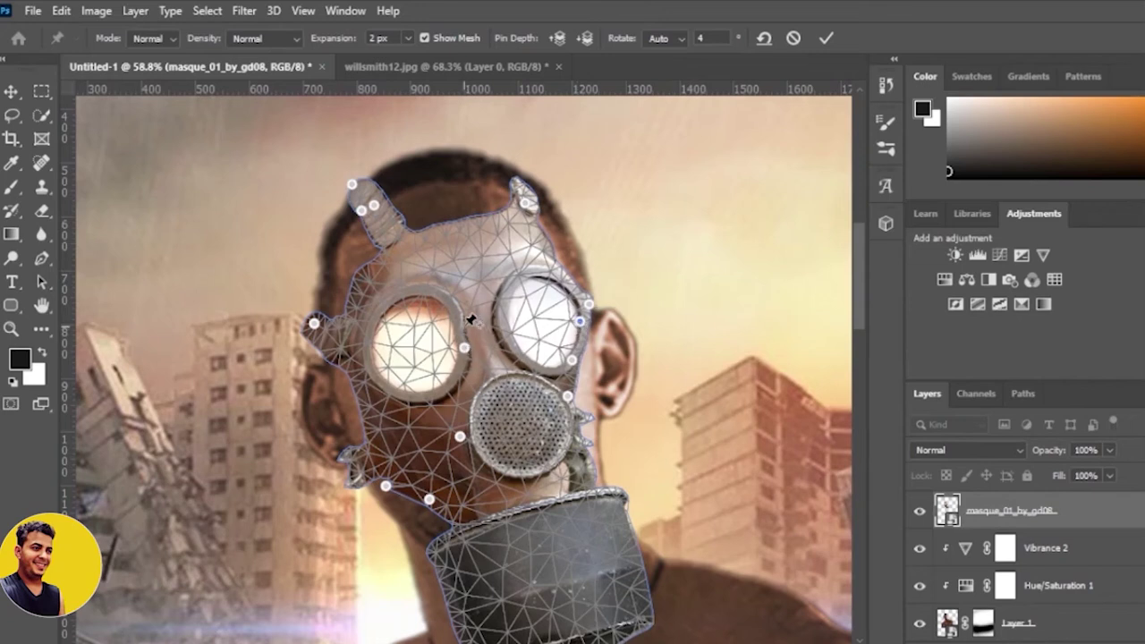
pyautogui.moveTo(471, 319); pyautogui.dragTo(473, 328)
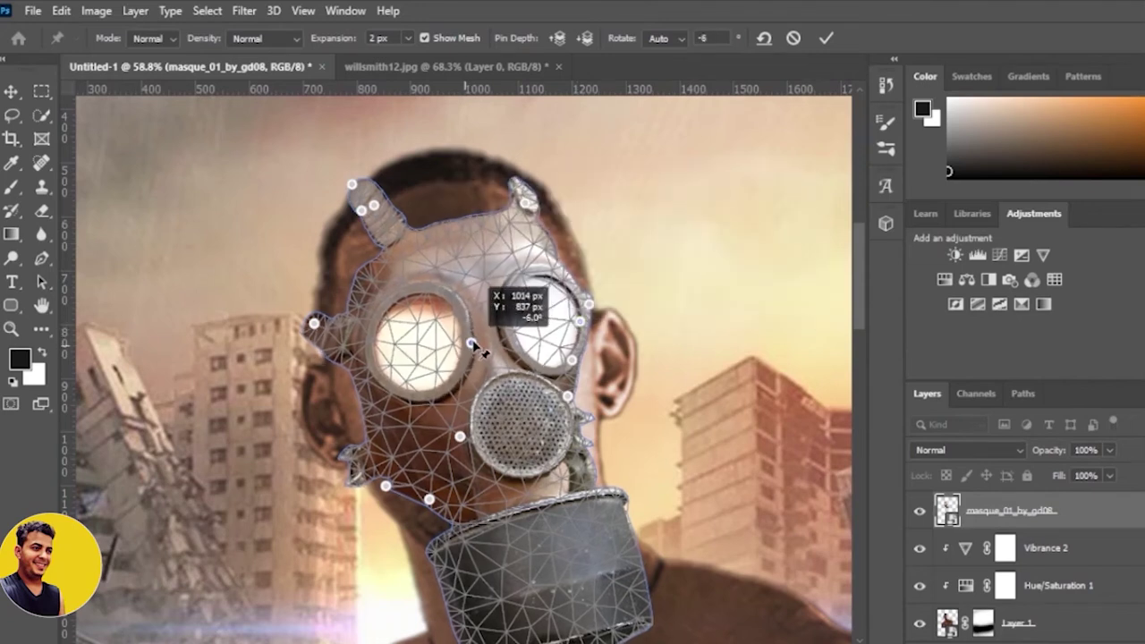
pyautogui.click(471, 278)
pyautogui.click(498, 290)
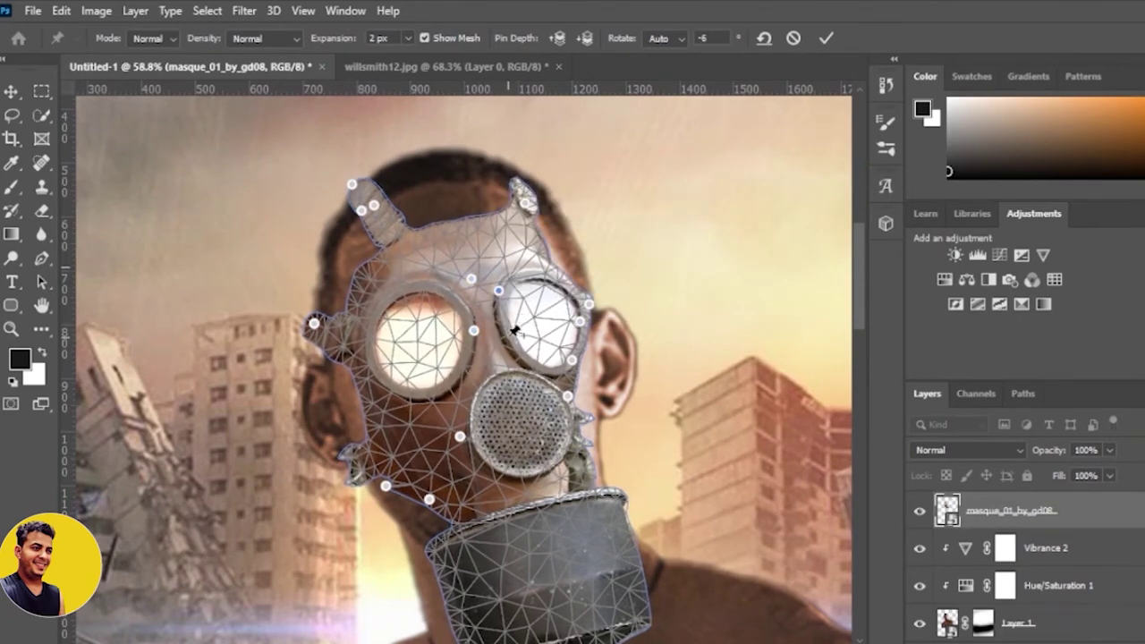
pyautogui.moveTo(473, 330)
pyautogui.mouseDown()
pyautogui.moveTo(471, 361)
pyautogui.moveTo(492, 331)
pyautogui.mouseUp()
# Step: Pull the top-right strap tip outward, adjust the left edge, and commit the puppet warp
pyautogui.click(507, 297)
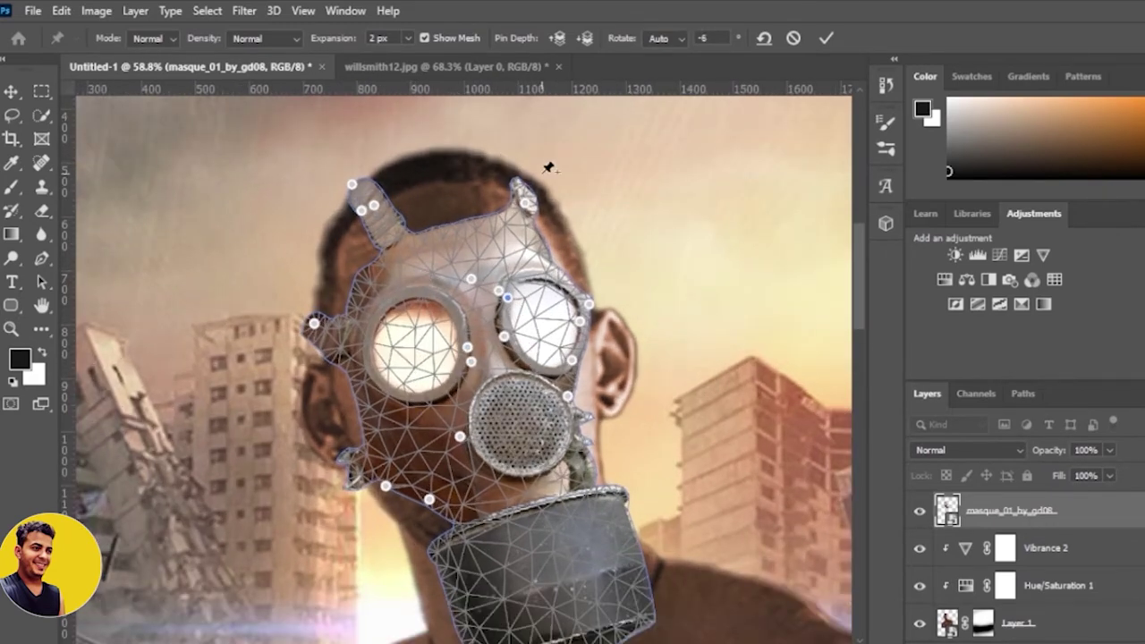
pyautogui.click(523, 172)
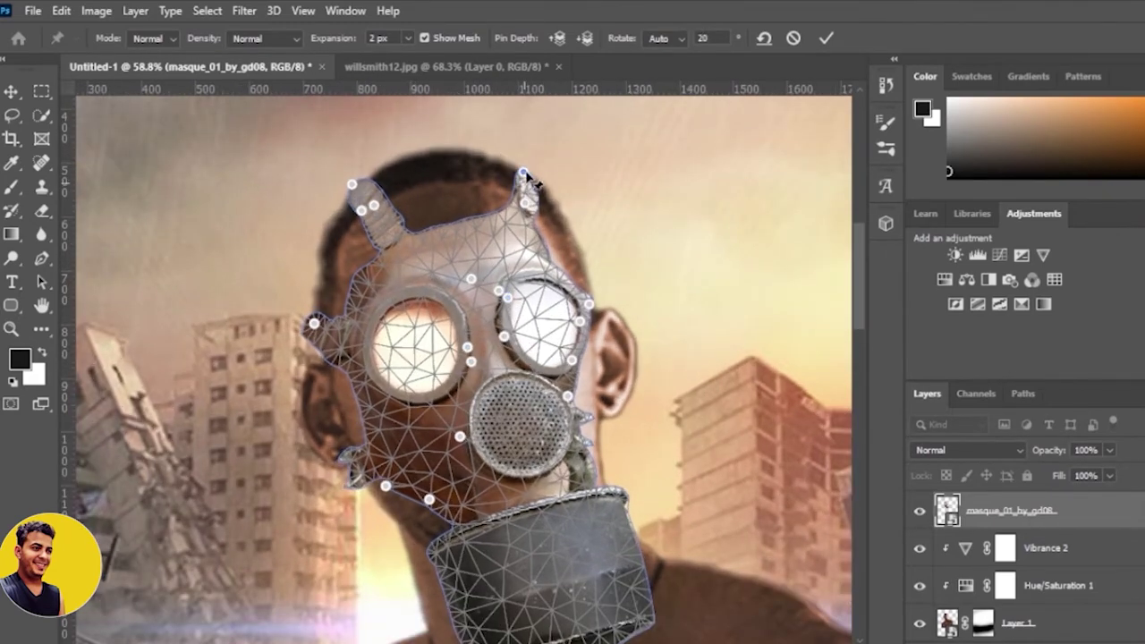
pyautogui.moveTo(528, 178)
pyautogui.mouseDown()
pyautogui.moveTo(569, 198)
pyautogui.moveTo(549, 185)
pyautogui.mouseUp()
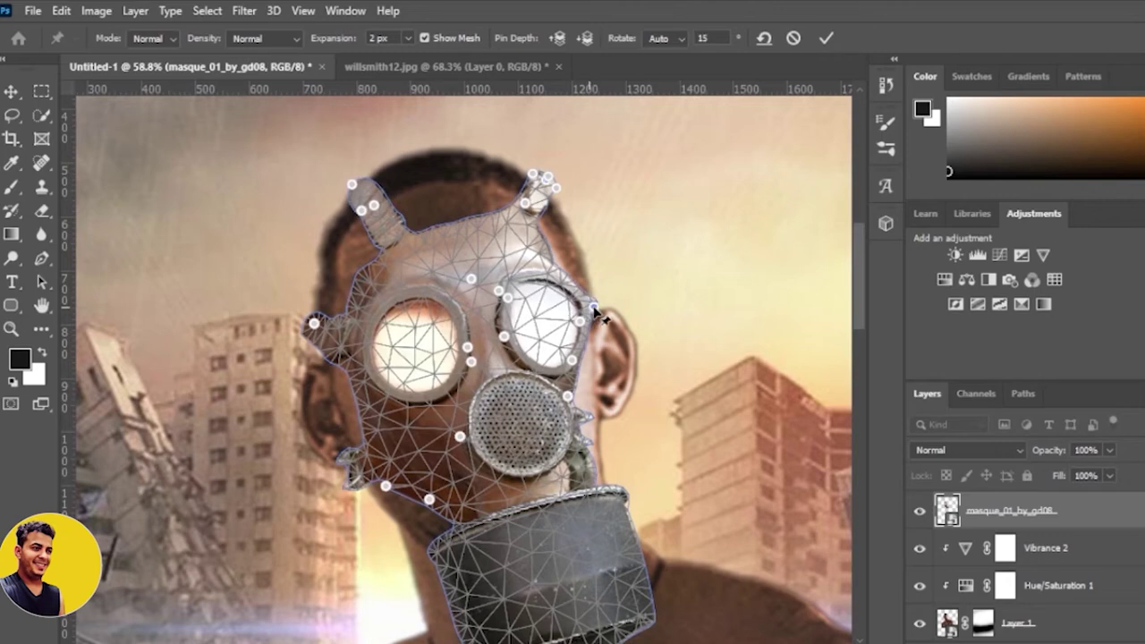
pyautogui.moveTo(315, 324); pyautogui.dragTo(322, 331)
pyautogui.scroll(-2, 412, 421)
pyautogui.scroll(-2, 411, 421)
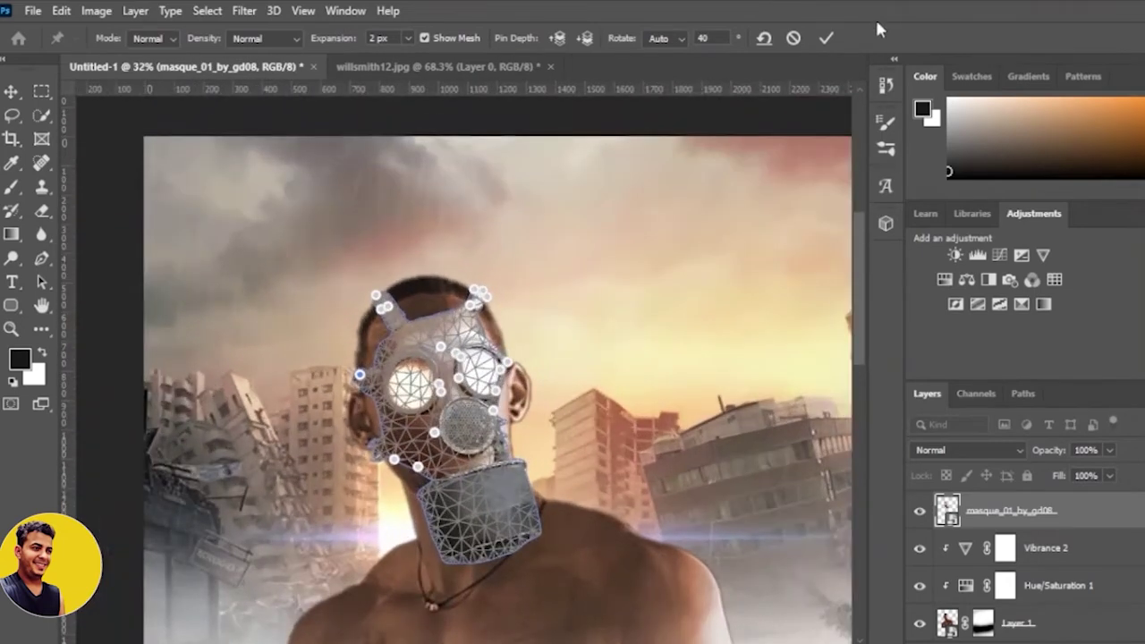
pyautogui.press('Return')
# Step: Apply a Perspective Warp smart filter to the gas-mask layer, stacked above its Puppet Warp
pyautogui.scroll(-3, 606, 263)
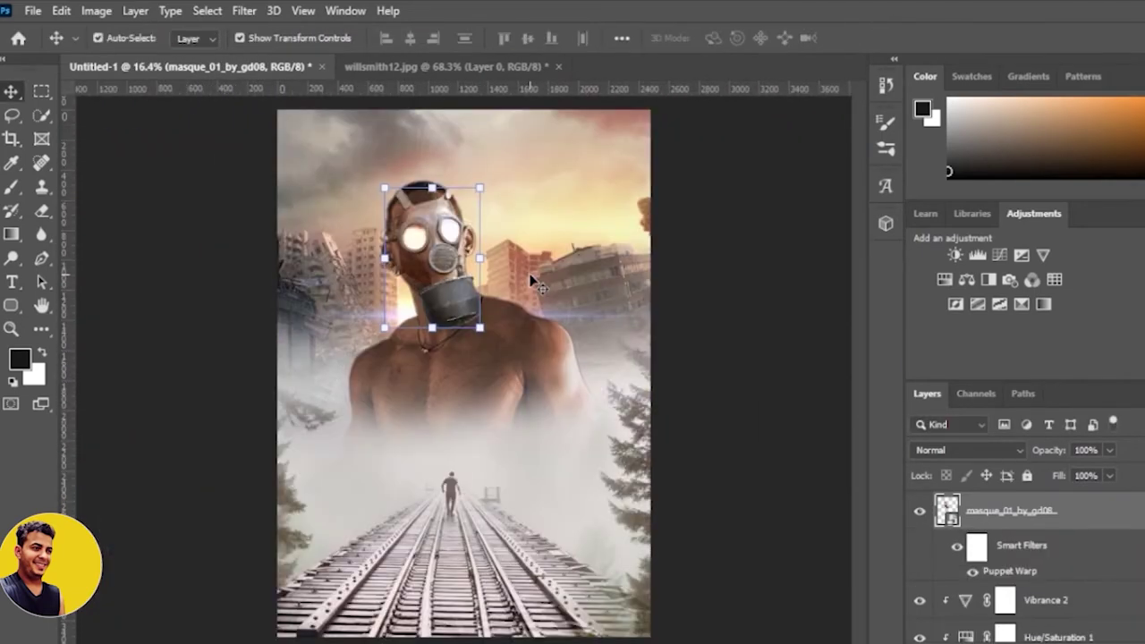
pyautogui.scroll(2, 528, 273)
pyautogui.scroll(3, 483, 250)
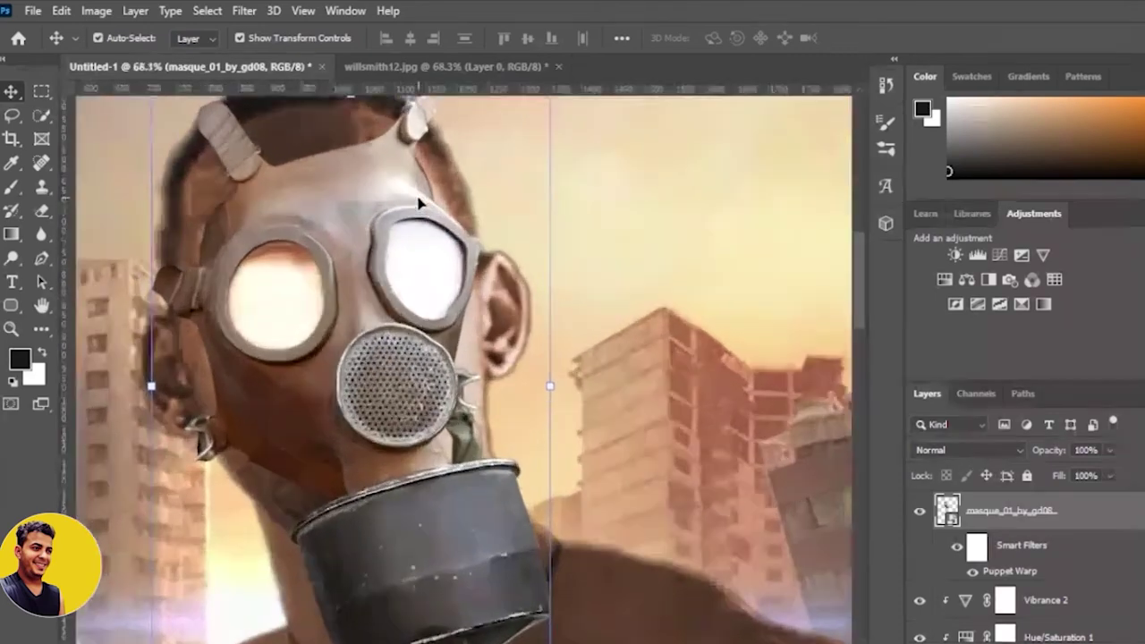
pyautogui.scroll(2, 421, 264)
pyautogui.click(60, 11)
pyautogui.click(134, 389)
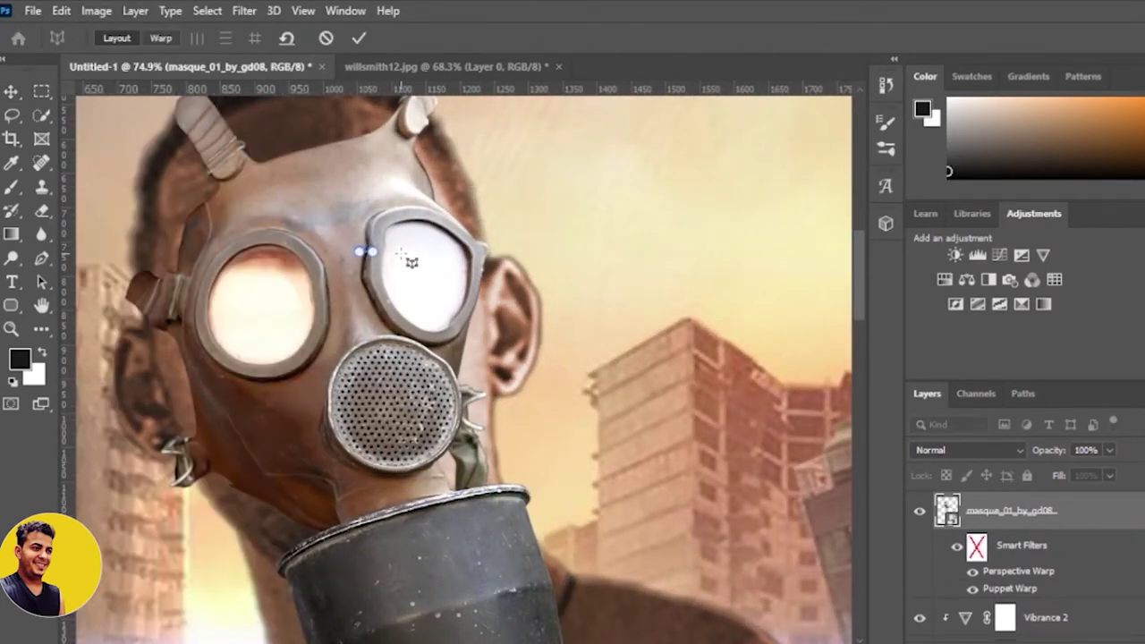
pyautogui.click(18, 93)
pyautogui.click(639, 263)
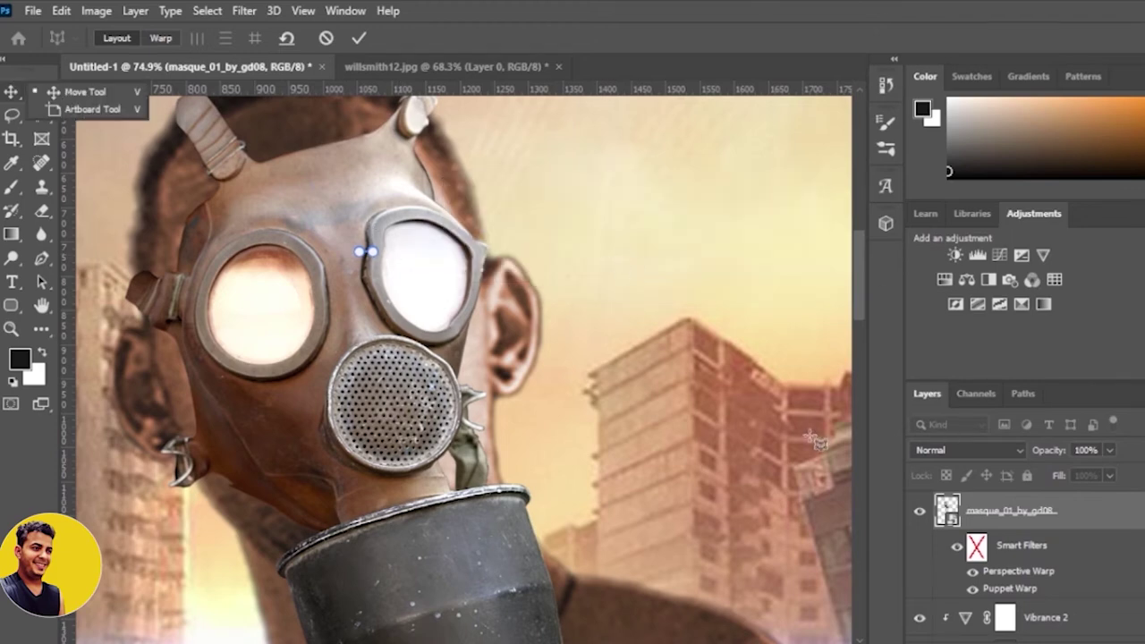
pyautogui.click(33, 10)
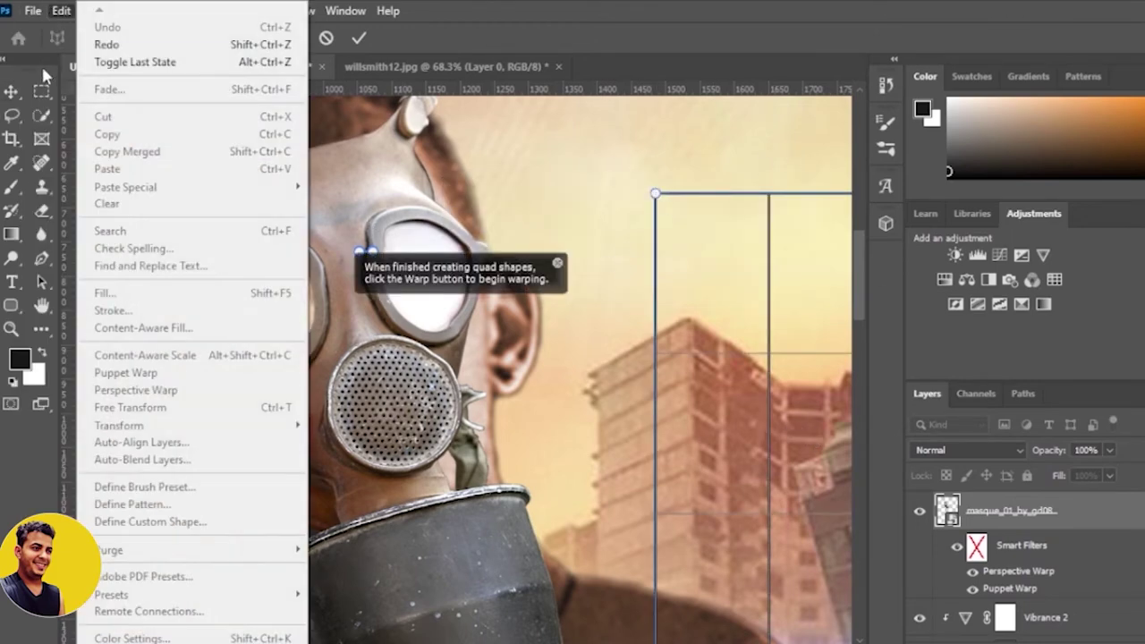
pyautogui.click(134, 405)
pyautogui.click(540, 265)
pyautogui.click(60, 11)
# Step: Reopen the mask's Puppet Warp and rotate the pin beside the right eyepiece, dismissing pin-too-close warnings
pyautogui.click(134, 369)
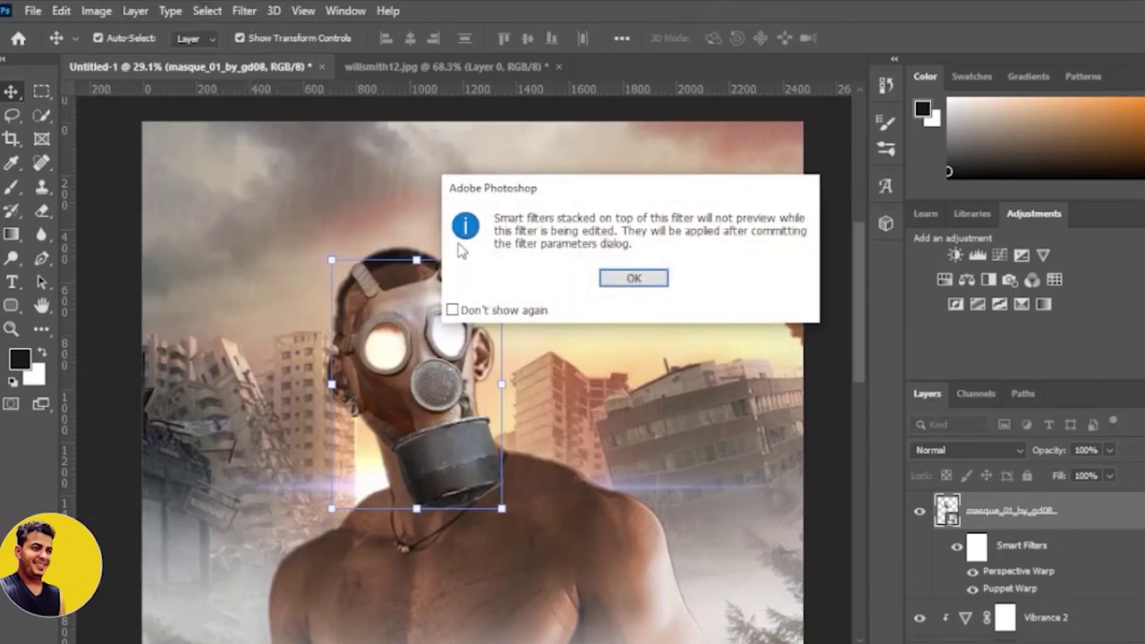
pyautogui.click(650, 281)
pyautogui.scroll(5, 437, 298)
pyautogui.moveTo(417, 358)
pyautogui.mouseDown()
pyautogui.moveTo(546, 378)
pyautogui.moveTo(573, 327)
pyautogui.mouseUp()
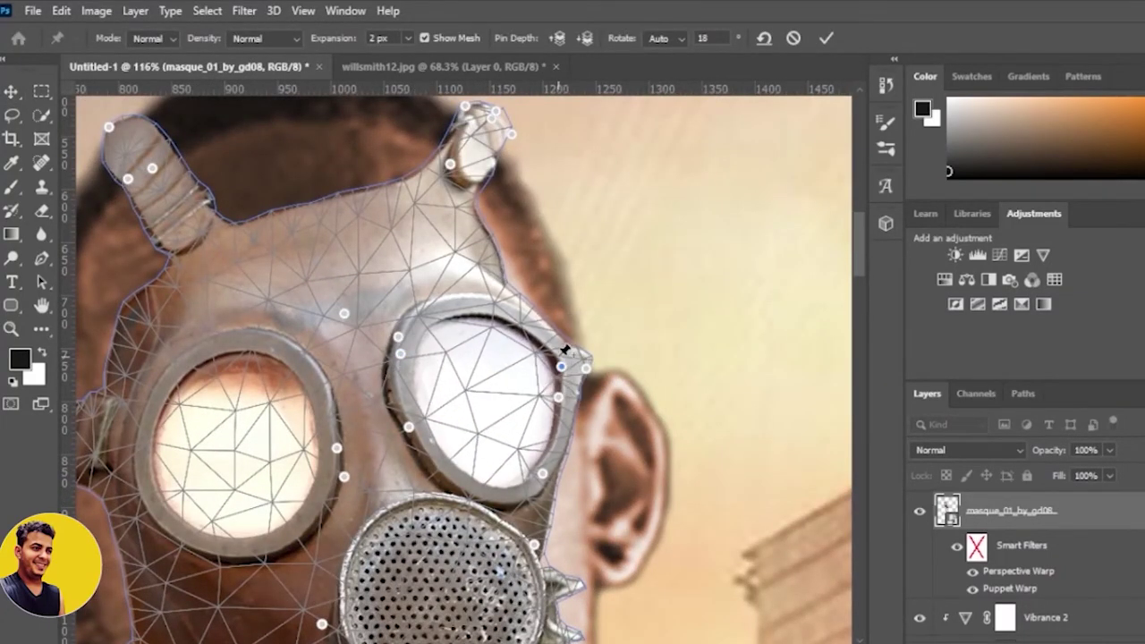
pyautogui.moveTo(561, 366); pyautogui.dragTo(555, 368)
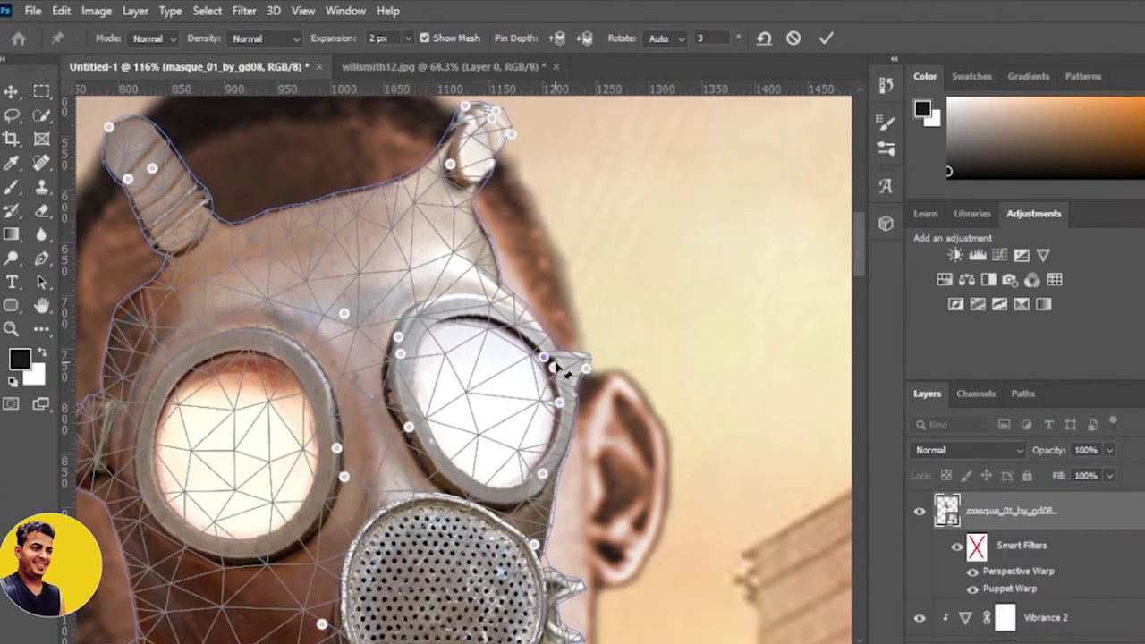
pyautogui.click(550, 365)
pyautogui.click(624, 278)
pyautogui.click(565, 385)
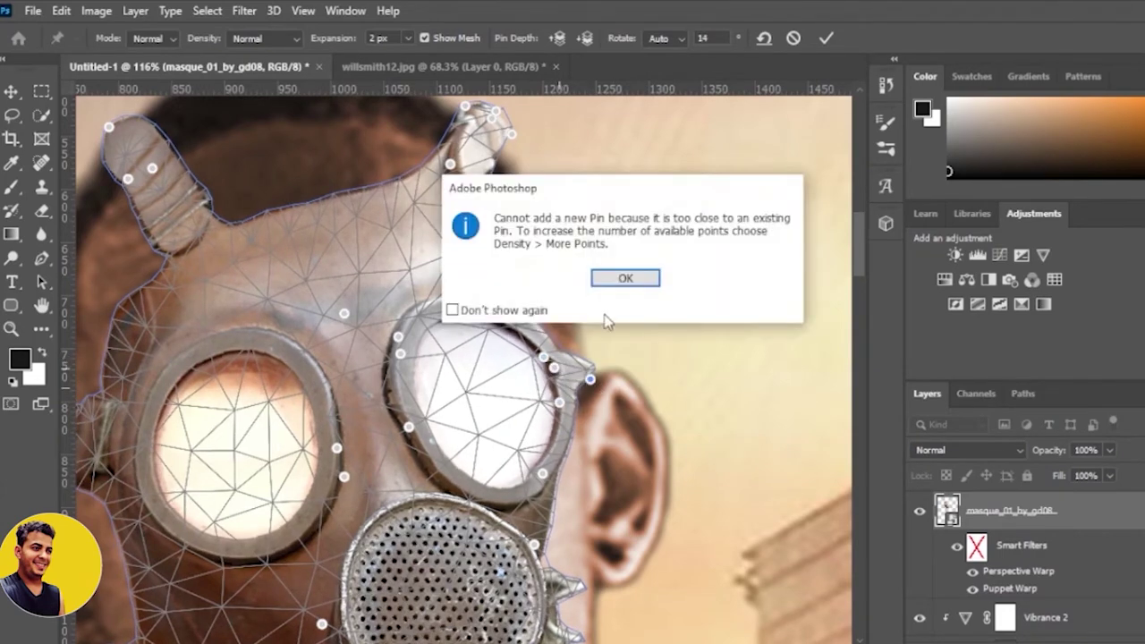
pyautogui.click(624, 278)
# Step: Pull the right eyepiece's edges up, adjust the left eyepiece and forehead, and commit the warp
pyautogui.moveTo(564, 368); pyautogui.dragTo(548, 351)
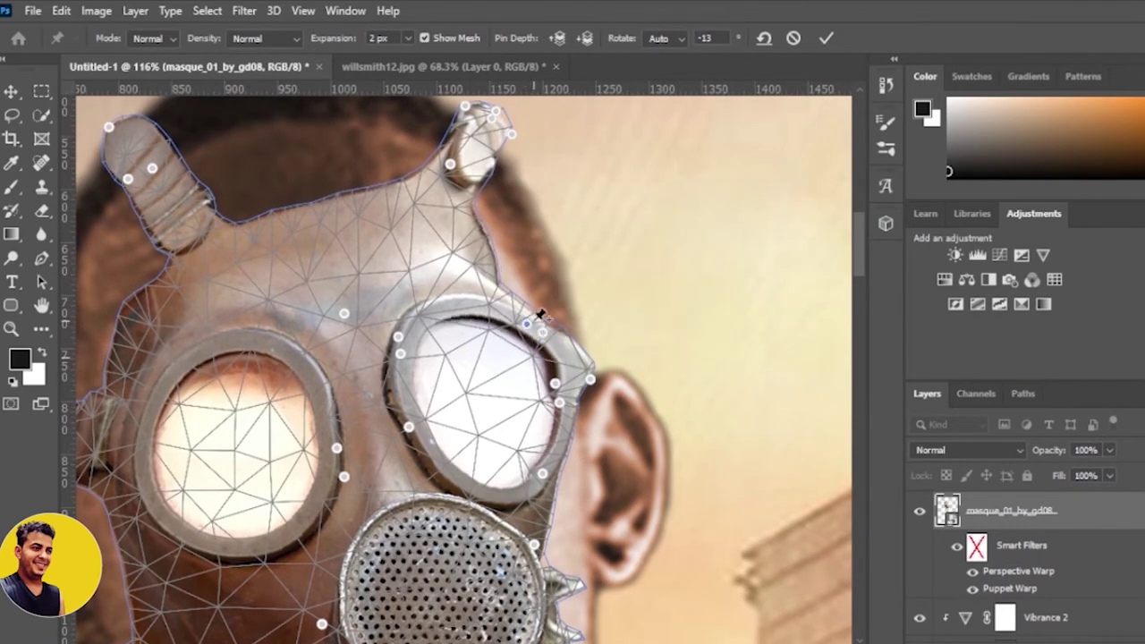
pyautogui.moveTo(545, 348); pyautogui.dragTo(529, 315)
pyautogui.moveTo(554, 383); pyautogui.dragTo(561, 359)
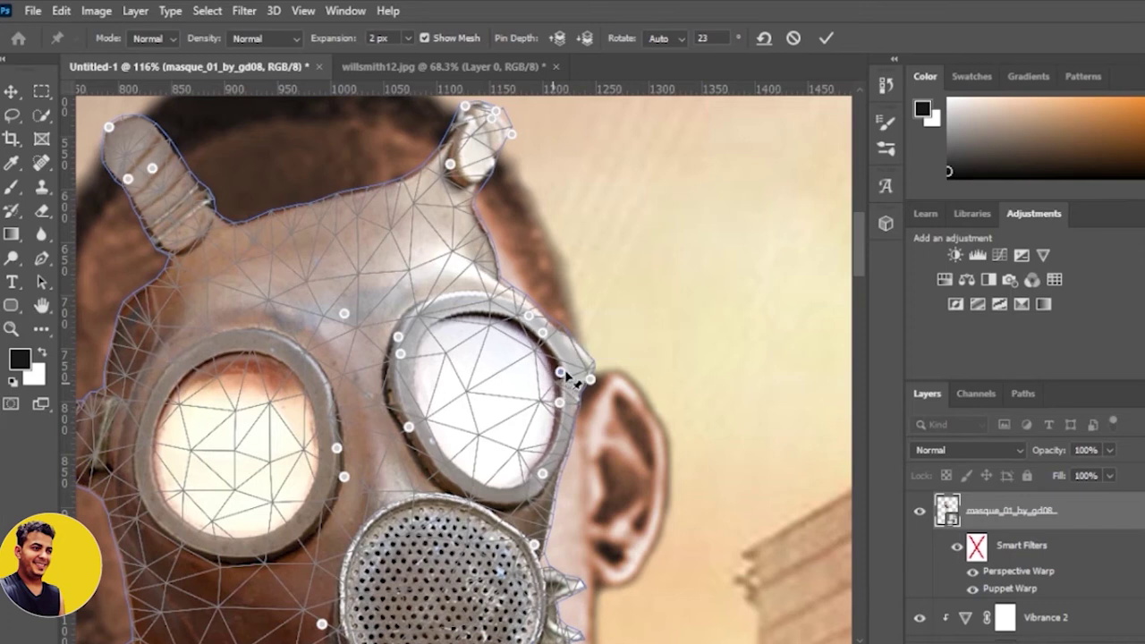
pyautogui.moveTo(543, 474); pyautogui.dragTo(547, 485)
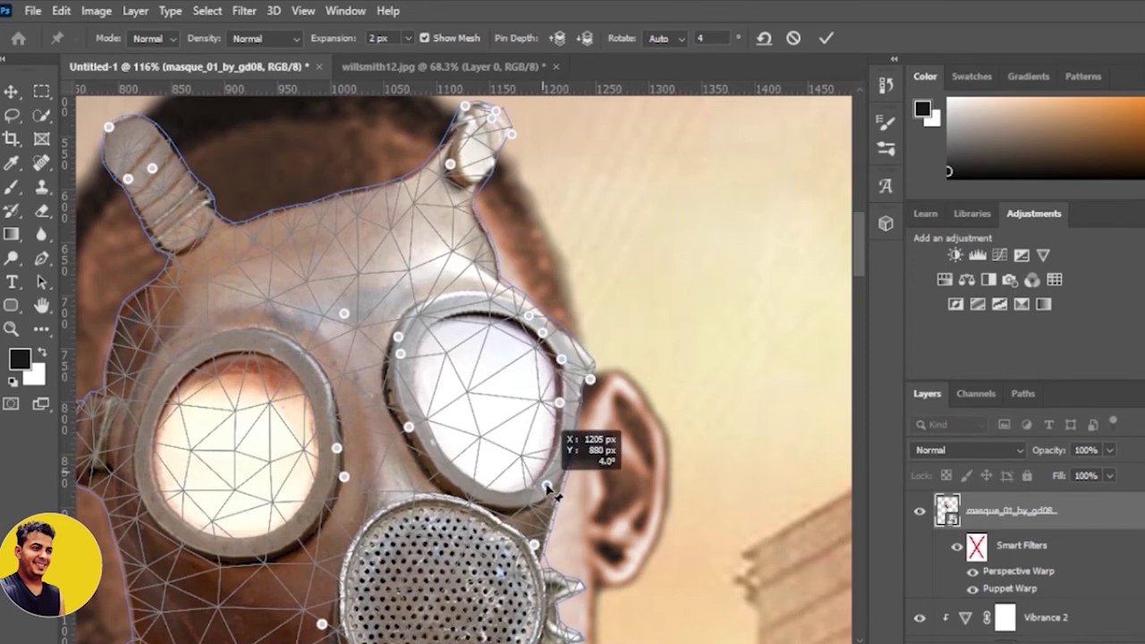
pyautogui.moveTo(337, 448); pyautogui.dragTo(344, 444)
pyautogui.moveTo(344, 314); pyautogui.dragTo(357, 311)
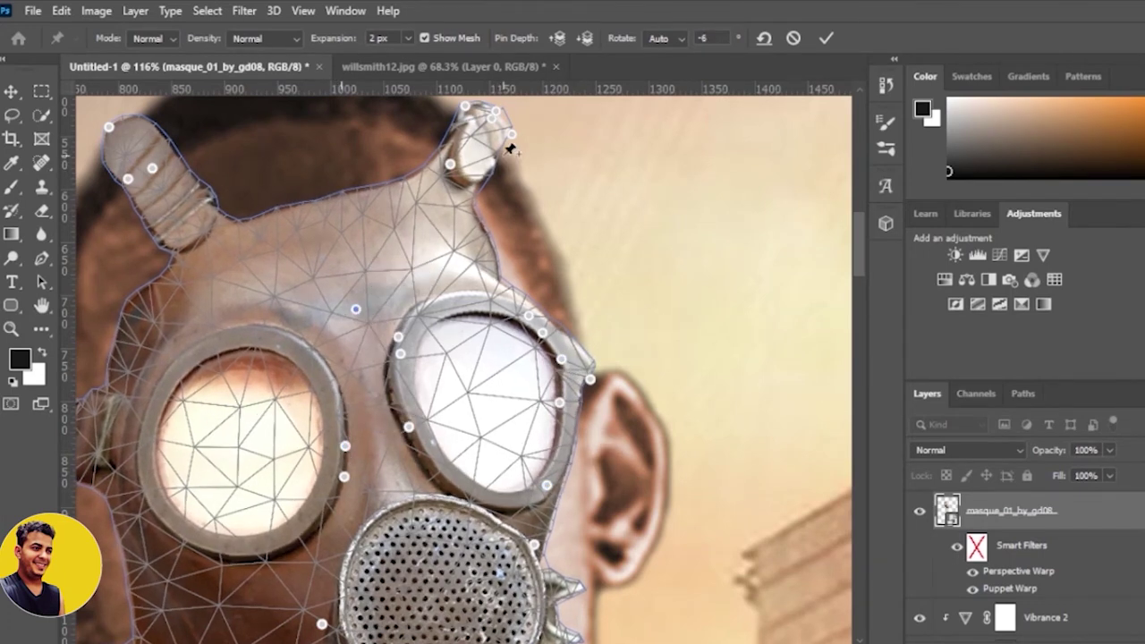
pyautogui.click(826, 38)
pyautogui.scroll(-3, 528, 313)
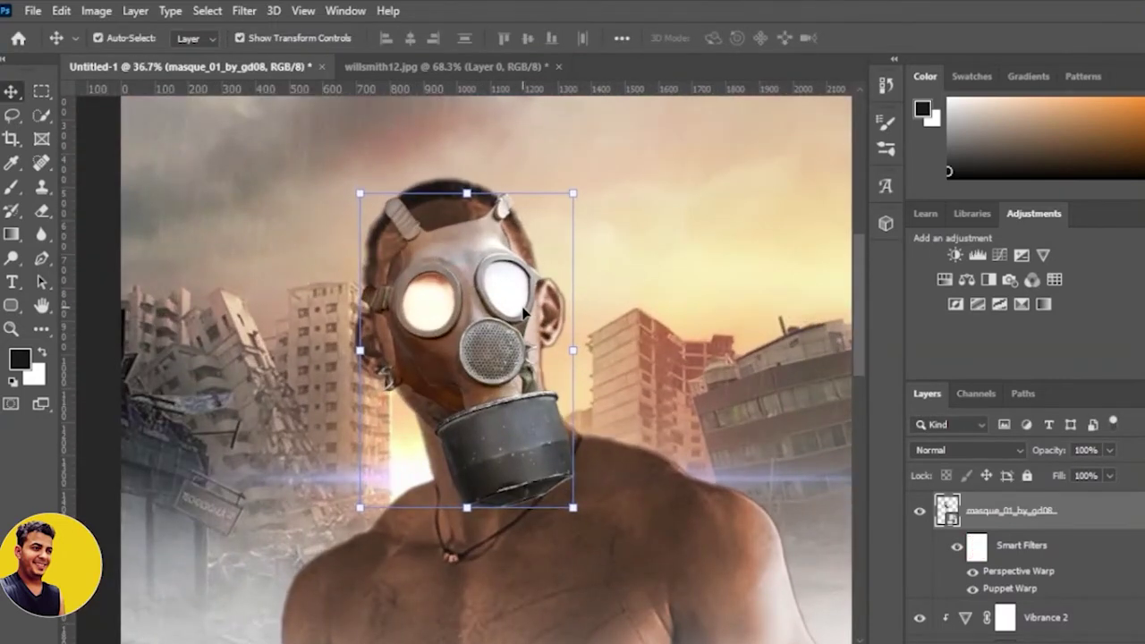
pyautogui.scroll(-1, 494, 311)
pyautogui.scroll(-1, 494, 311)
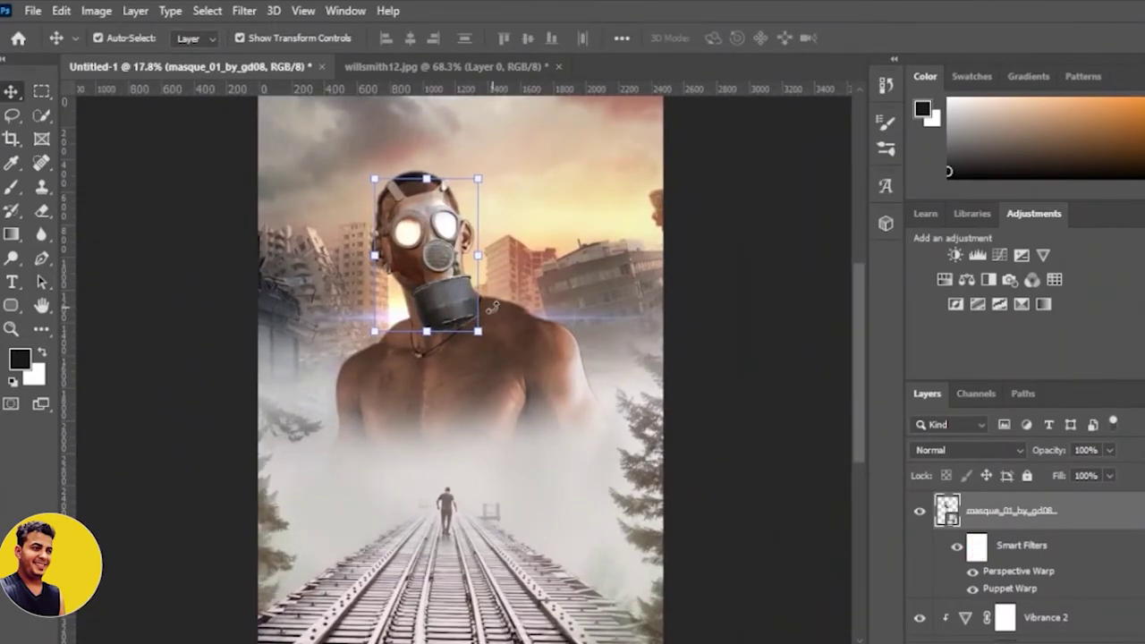
pyautogui.scroll(1, 524, 313)
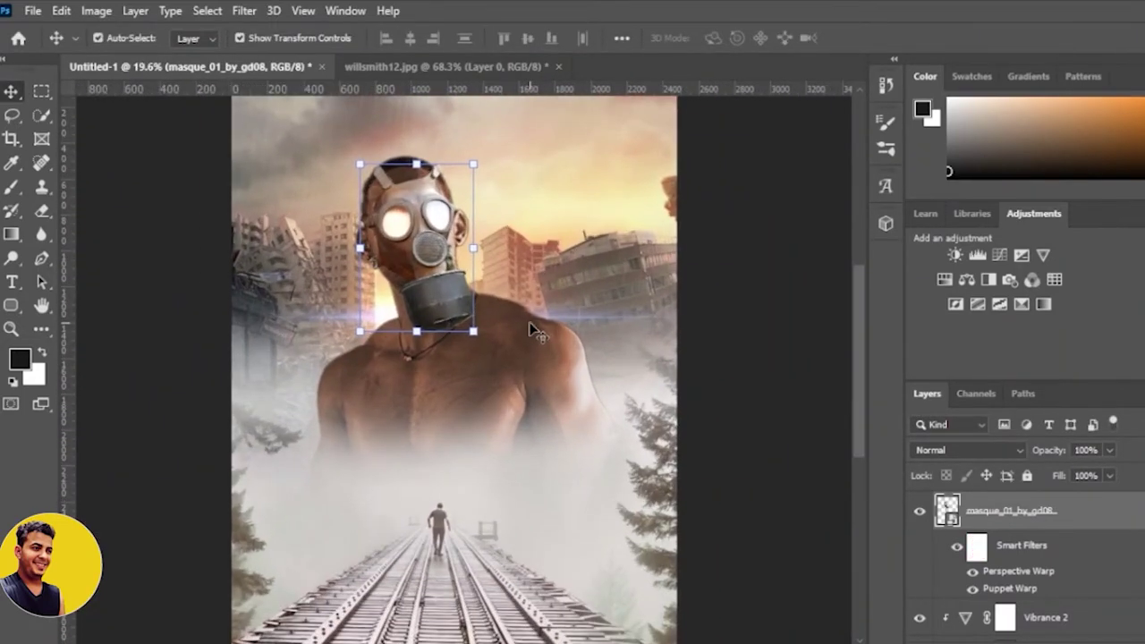
pyautogui.scroll(-1, 561, 397)
pyautogui.scroll(5, 464, 279)
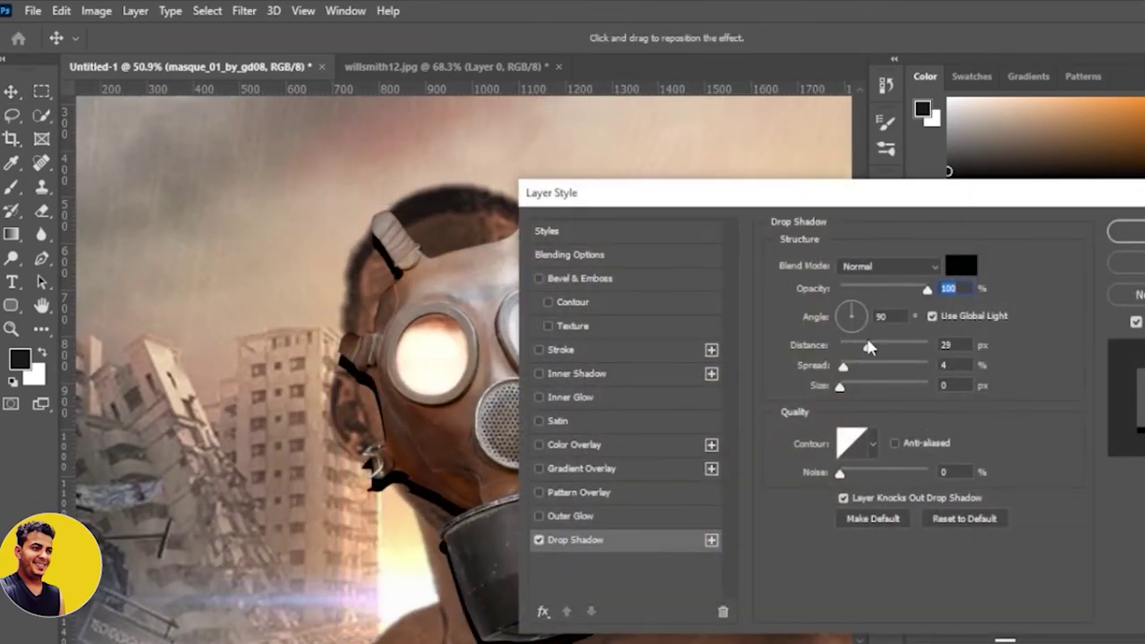
# Step: Set the mask's Drop Shadow to Multiply, 30% opacity, about 7° angle and 9 px distance
pyautogui.moveTo(899, 289); pyautogui.dragTo(869, 290)
pyautogui.moveTo(862, 346); pyautogui.dragTo(859, 351)
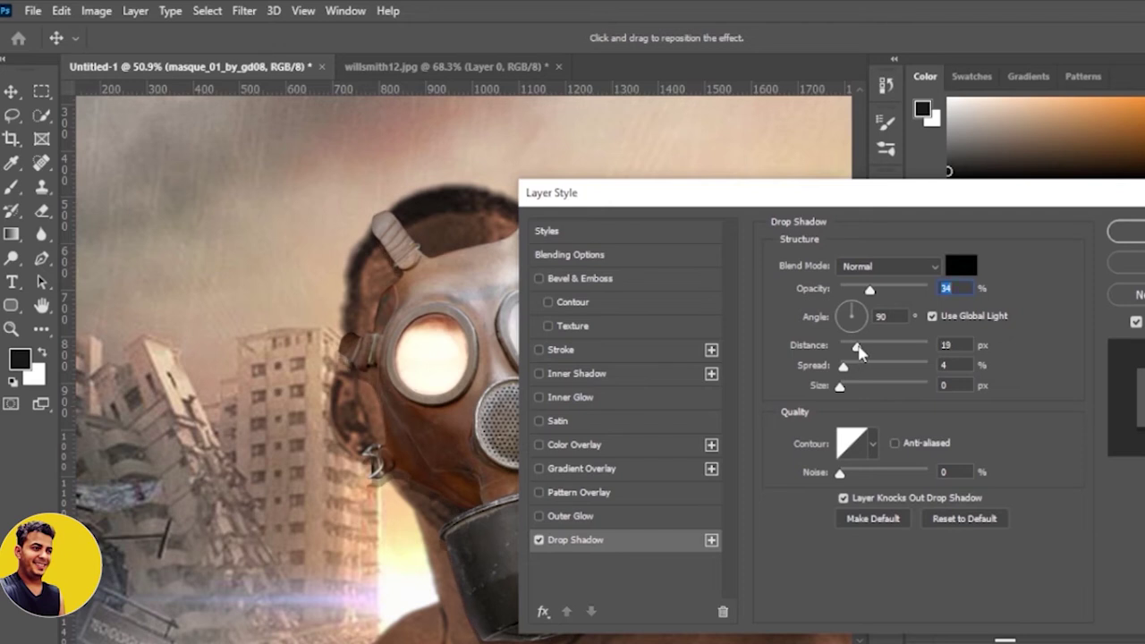
pyautogui.click(891, 266)
pyautogui.click(877, 284)
pyautogui.moveTo(871, 289)
pyautogui.mouseDown()
pyautogui.moveTo(898, 296)
pyautogui.moveTo(866, 291)
pyautogui.mouseUp()
pyautogui.moveTo(858, 346)
pyautogui.mouseDown()
pyautogui.moveTo(873, 348)
pyautogui.moveTo(854, 346)
pyautogui.mouseUp()
pyautogui.moveTo(627, 193); pyautogui.dragTo(765, 145)
pyautogui.click(999, 266)
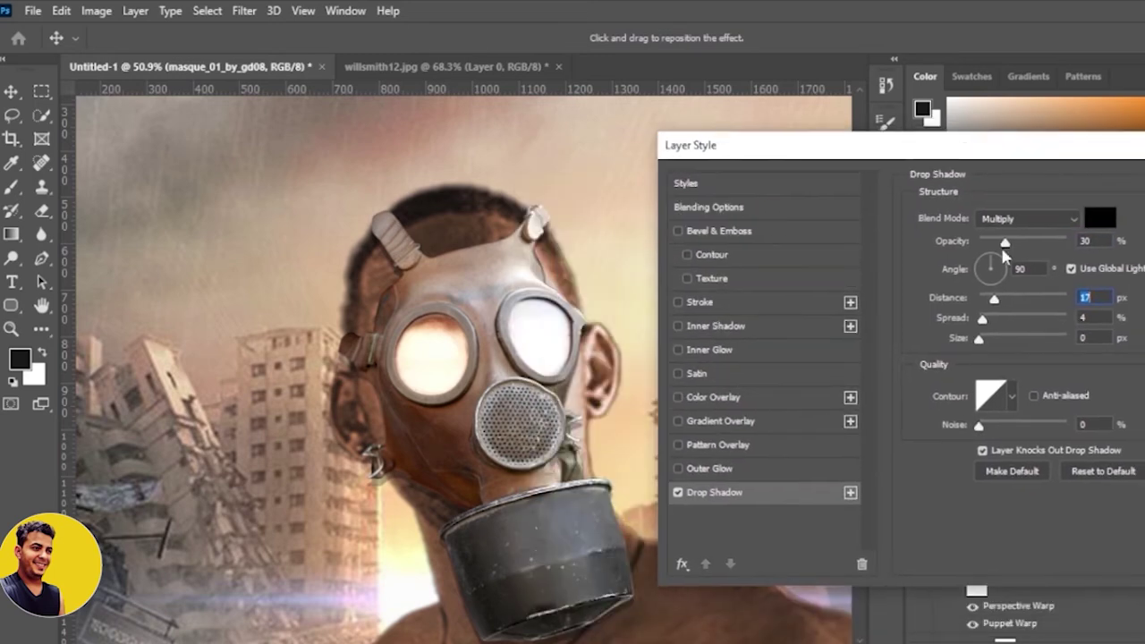
pyautogui.moveTo(994, 299); pyautogui.dragTo(987, 299)
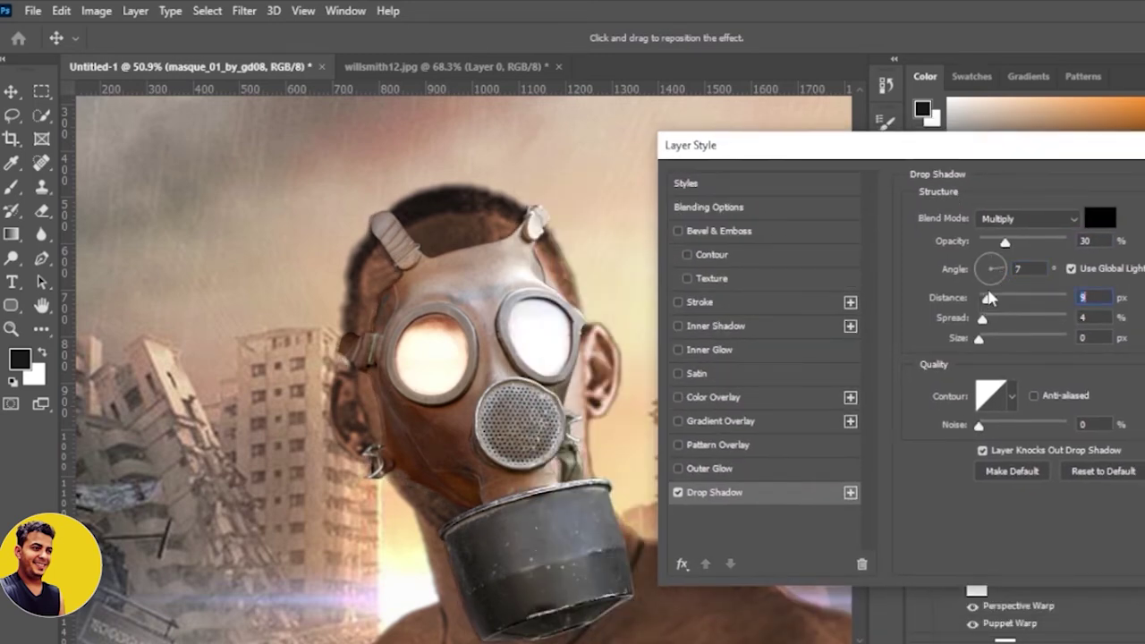
pyautogui.moveTo(806, 145); pyautogui.dragTo(512, 164)
pyautogui.click(1012, 206)
pyautogui.scroll(-4, 452, 358)
pyautogui.scroll(-2, 452, 358)
# Step: Re-edit the mask's puppet warp, rotating its right and top tab pins and bending the right-eye edge
pyautogui.scroll(-1, 445, 178)
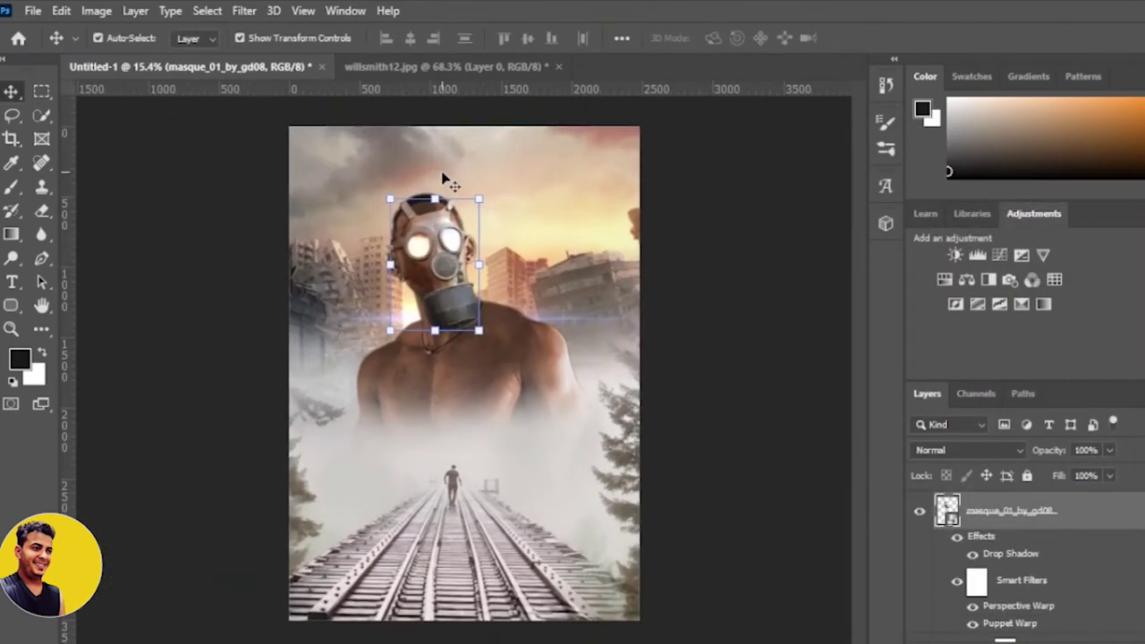
pyautogui.scroll(1, 431, 204)
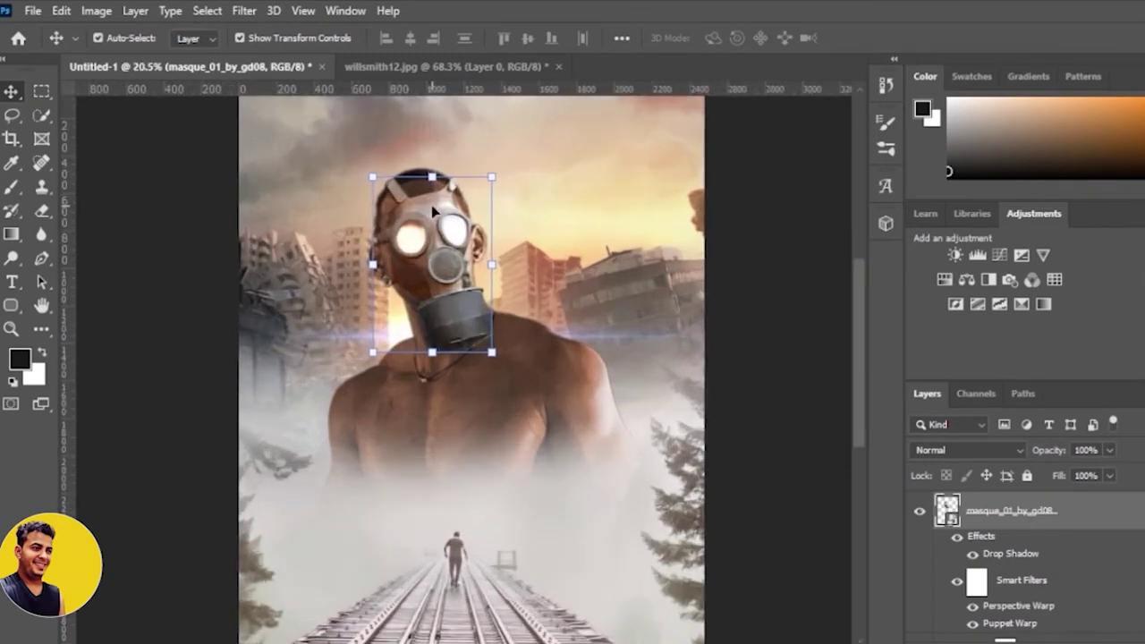
pyautogui.scroll(2, 431, 205)
pyautogui.scroll(2, 488, 304)
pyautogui.click(61, 10)
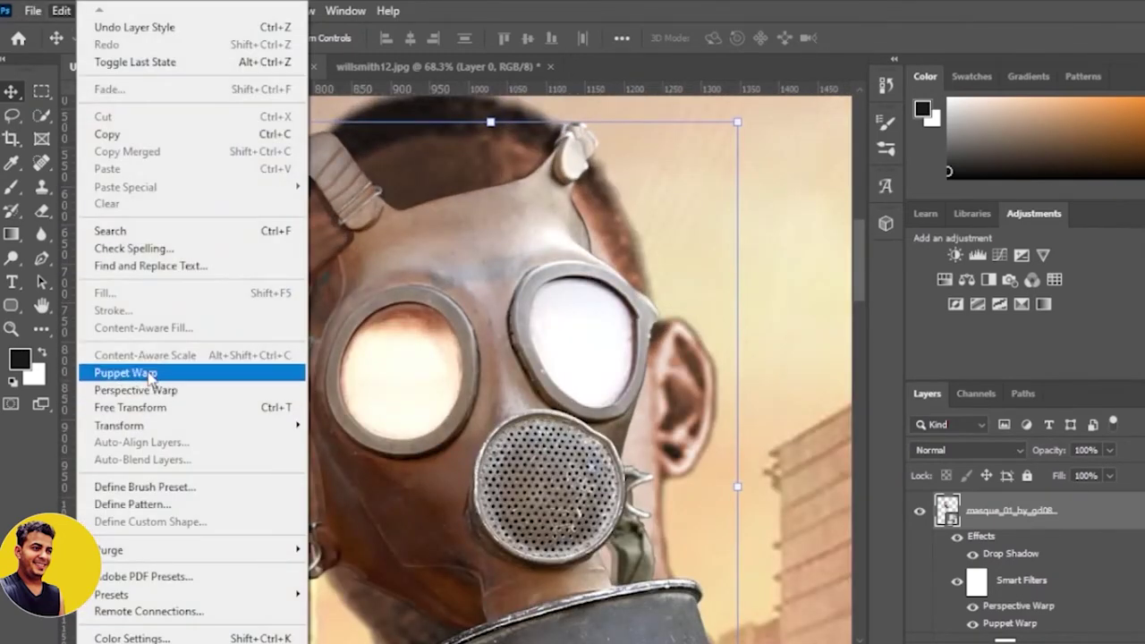
pyautogui.click(123, 367)
pyautogui.click(646, 279)
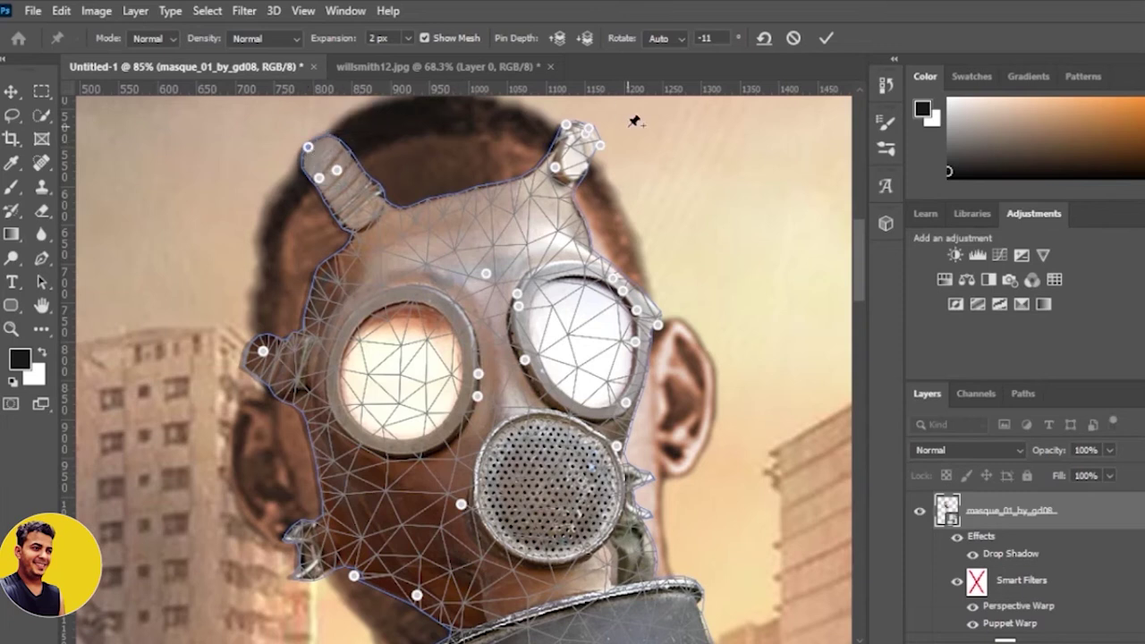
pyautogui.moveTo(598, 134); pyautogui.dragTo(588, 159)
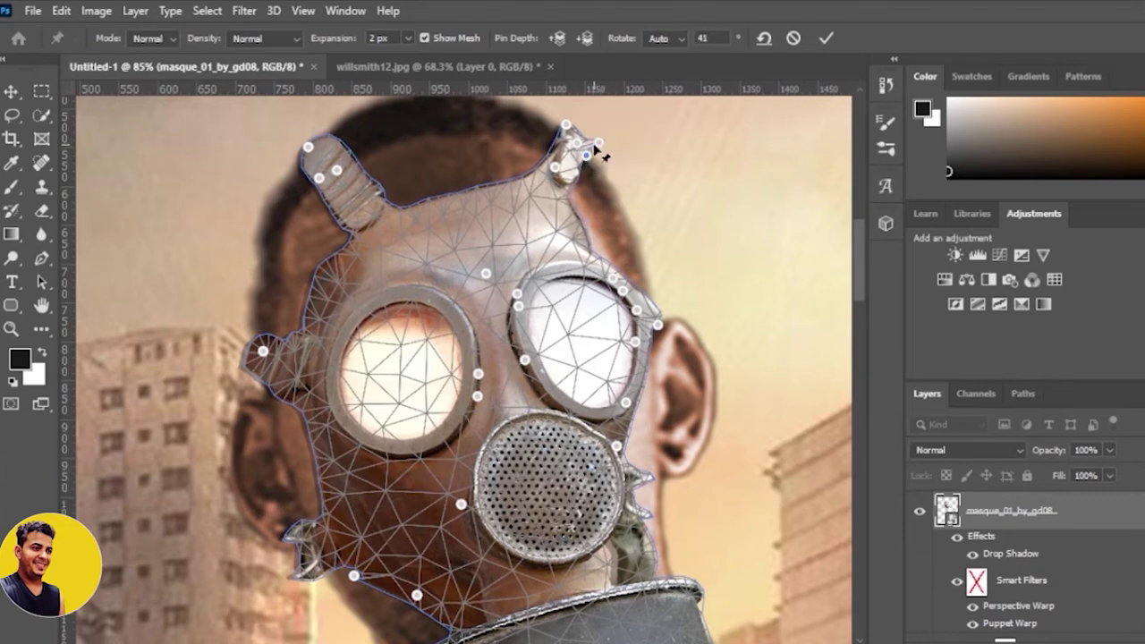
pyautogui.moveTo(601, 152); pyautogui.dragTo(588, 154)
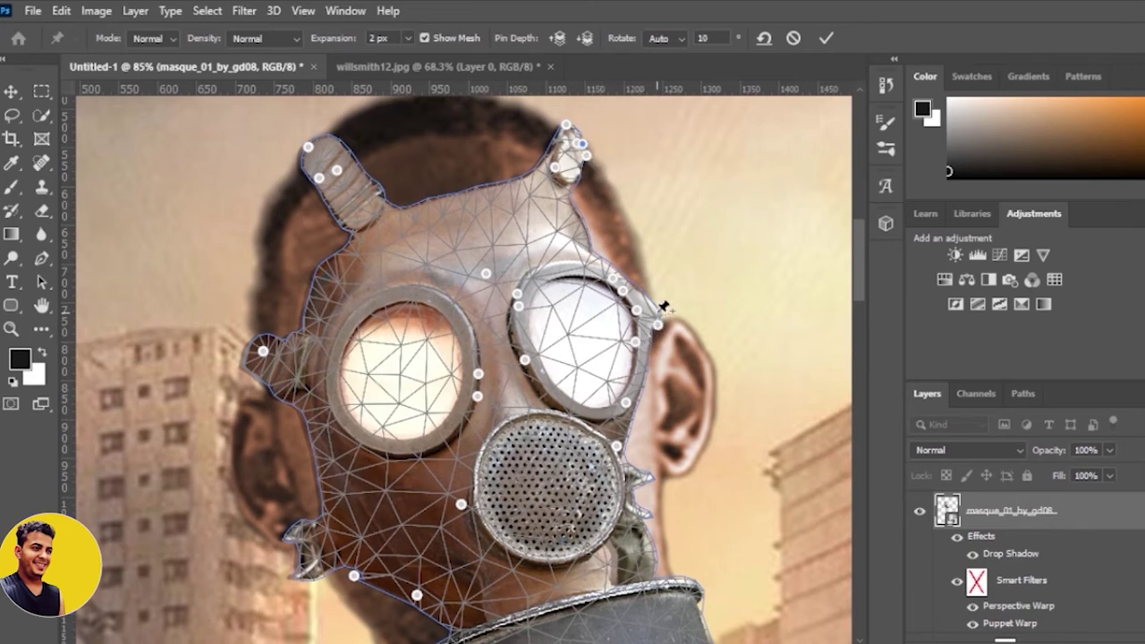
pyautogui.moveTo(660, 321); pyautogui.dragTo(653, 324)
pyautogui.click(825, 37)
pyautogui.hotkey('ctrl', '0')
pyautogui.press('v')
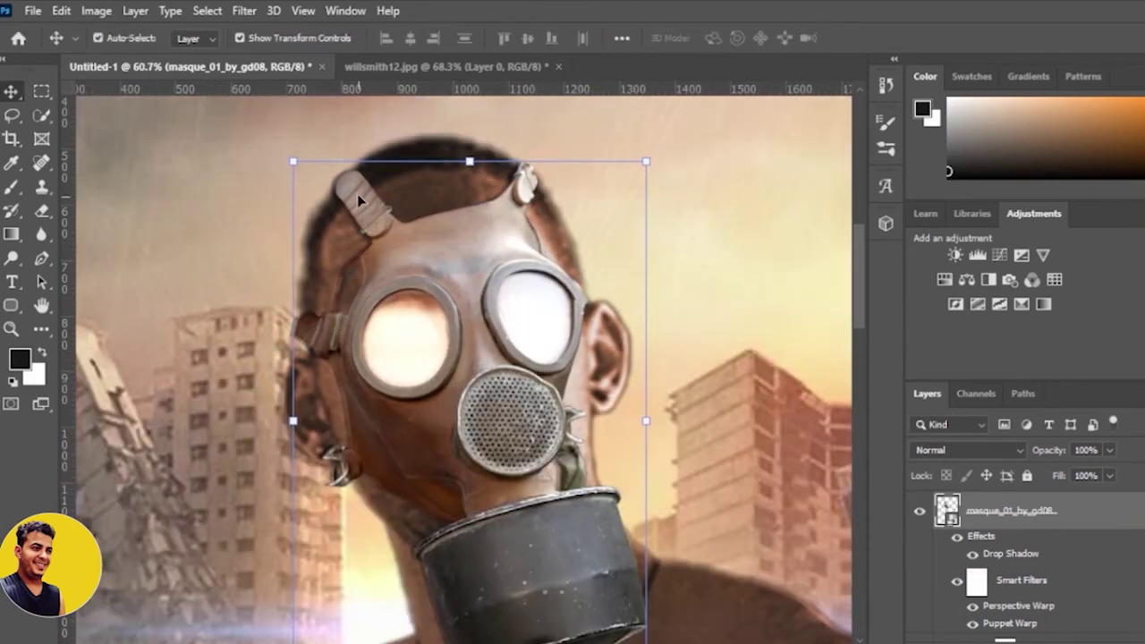
pyautogui.scroll(2, 358, 192)
pyautogui.scroll(-4, 358, 193)
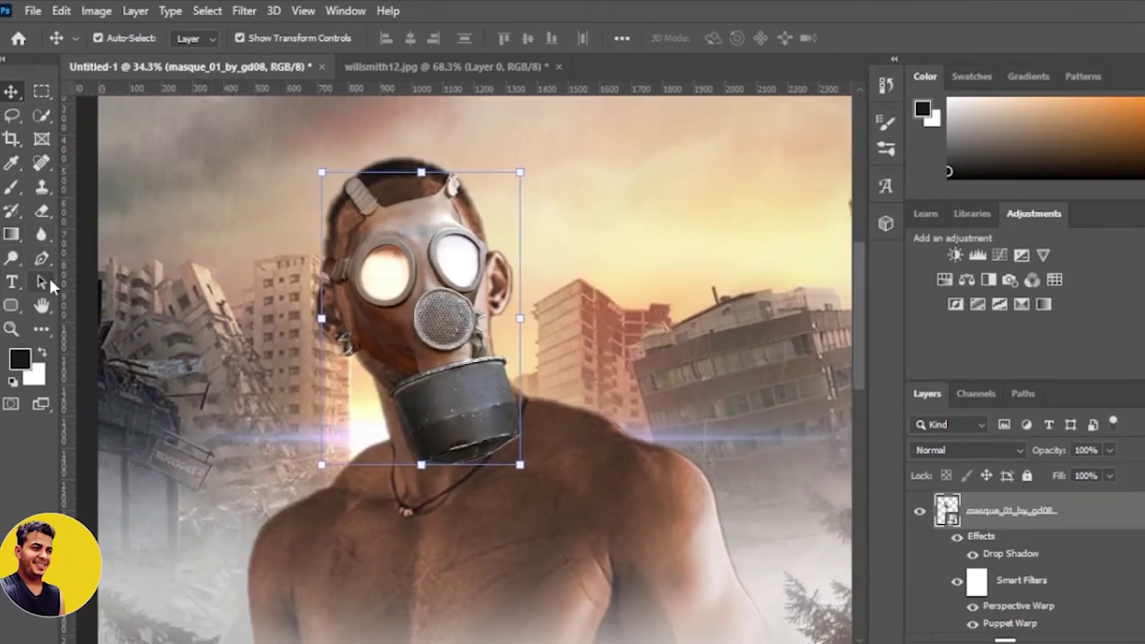
# Step: Select the Dodge tool and rasterize the gas-mask smart object layer
pyautogui.click(11, 258)
pyautogui.click(80, 260)
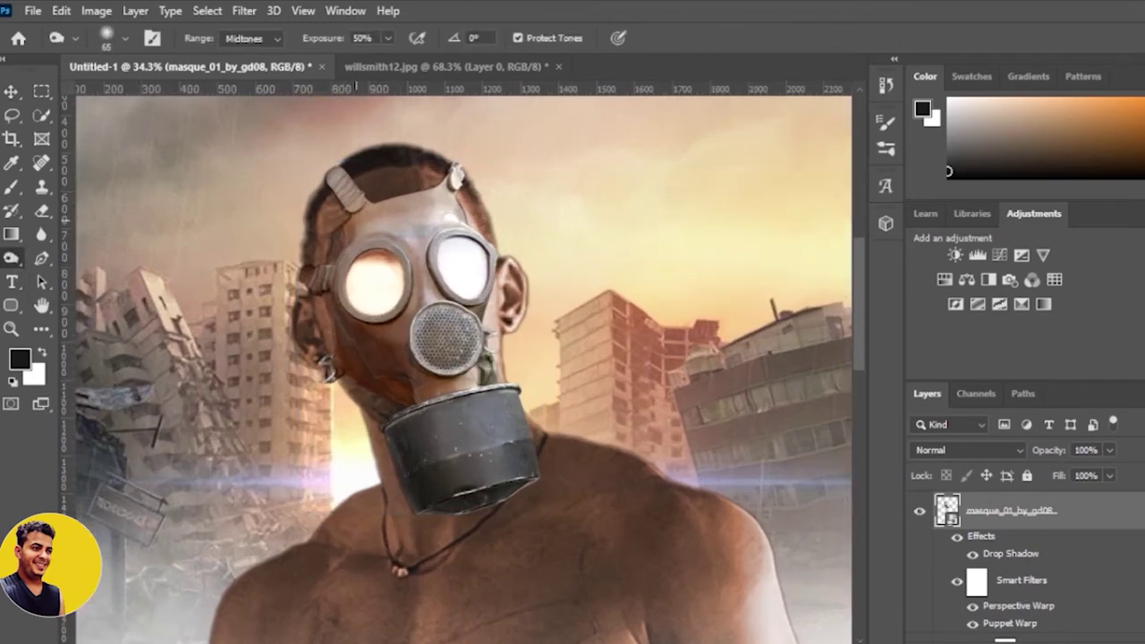
pyautogui.scroll(1, 397, 205)
pyautogui.scroll(2, 402, 215)
pyautogui.scroll(2, 407, 219)
pyautogui.click(425, 271)
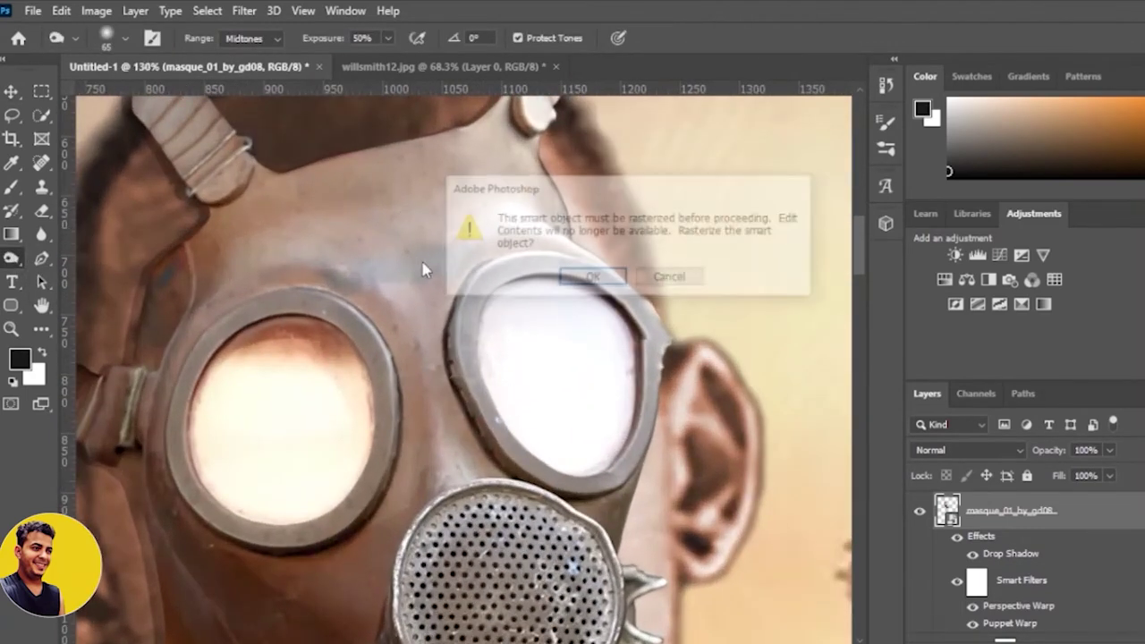
pyautogui.click(591, 277)
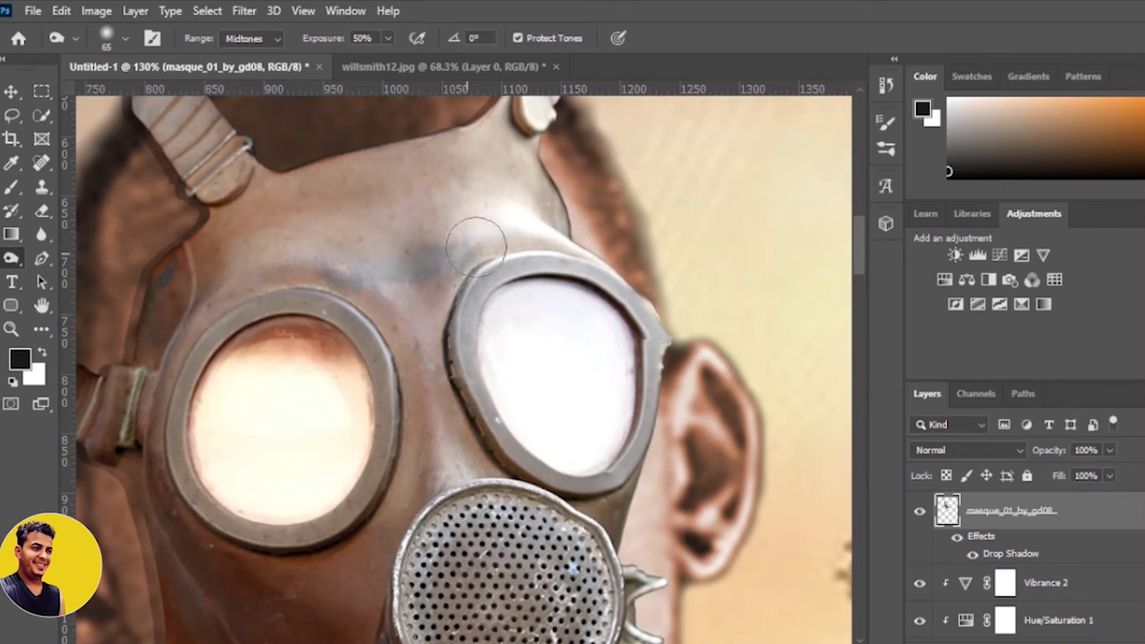
# Step: Dodge the shadows above both goggles, around the left goggle's rim and up to the forehead strap
pyautogui.moveTo(495, 255); pyautogui.dragTo(502, 247)
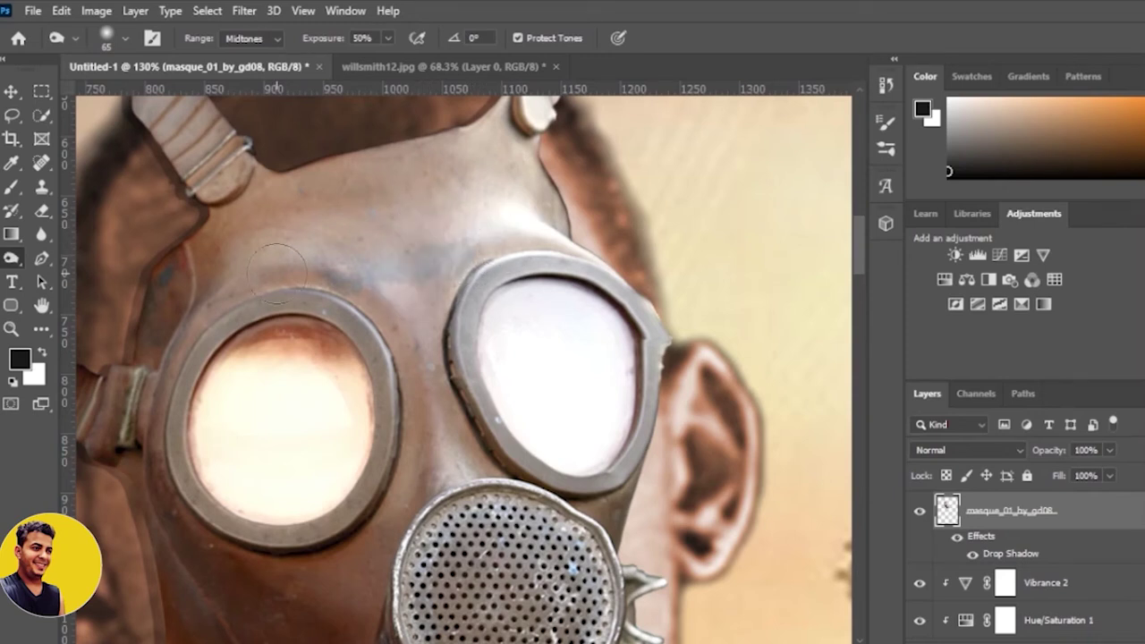
pyautogui.moveTo(277, 268); pyautogui.dragTo(299, 273)
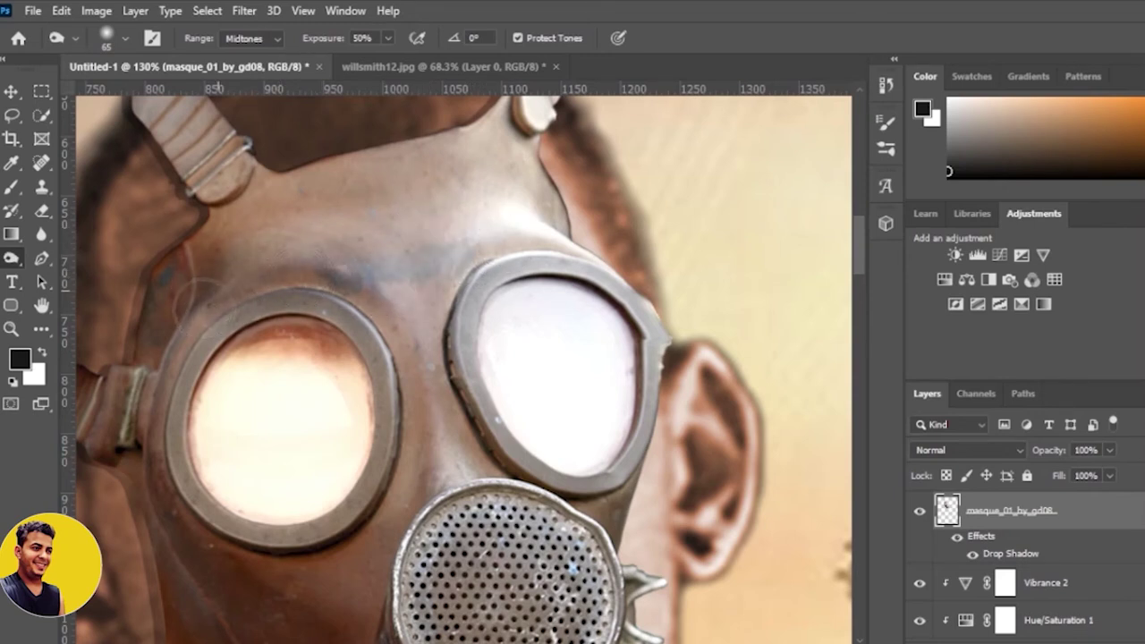
pyautogui.moveTo(195, 291)
pyautogui.mouseDown()
pyautogui.moveTo(170, 376)
pyautogui.moveTo(170, 501)
pyautogui.moveTo(296, 563)
pyautogui.moveTo(430, 462)
pyautogui.moveTo(421, 358)
pyautogui.moveTo(367, 242)
pyautogui.moveTo(210, 259)
pyautogui.moveTo(324, 250)
pyautogui.moveTo(175, 292)
pyautogui.moveTo(152, 340)
pyautogui.moveTo(155, 525)
pyautogui.moveTo(263, 596)
pyautogui.mouseUp()
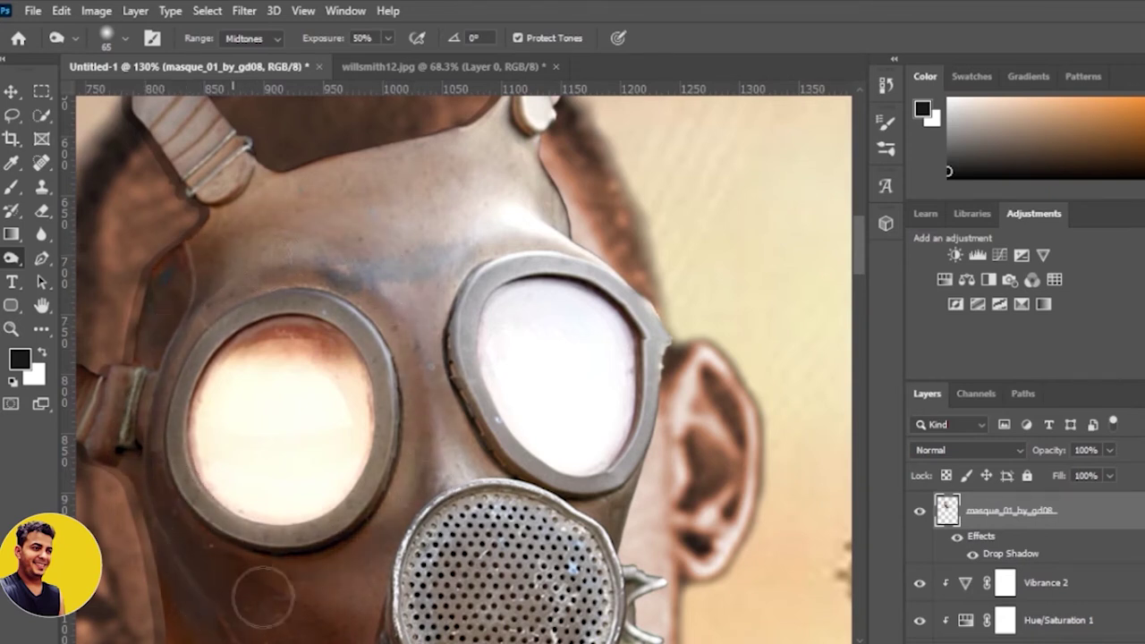
pyautogui.scroll(-3, 263, 596)
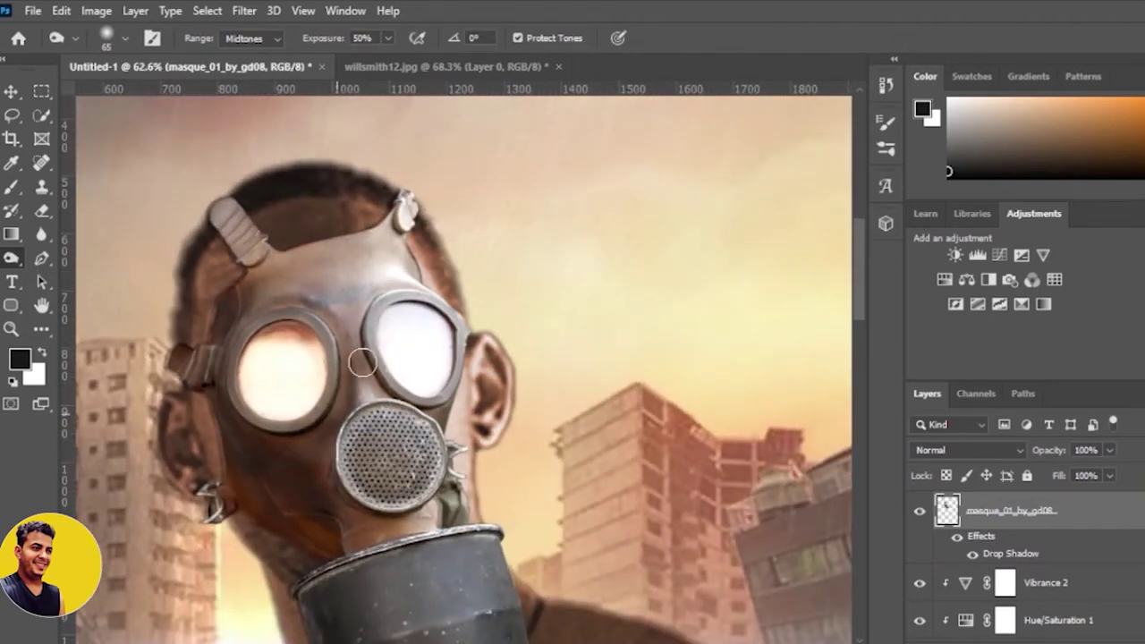
pyautogui.moveTo(352, 376)
pyautogui.mouseDown()
pyautogui.moveTo(242, 247)
pyautogui.moveTo(293, 262)
pyautogui.moveTo(228, 223)
pyautogui.moveTo(235, 289)
pyautogui.moveTo(199, 369)
pyautogui.moveTo(224, 493)
pyautogui.moveTo(203, 488)
pyautogui.moveTo(339, 548)
pyautogui.mouseUp()
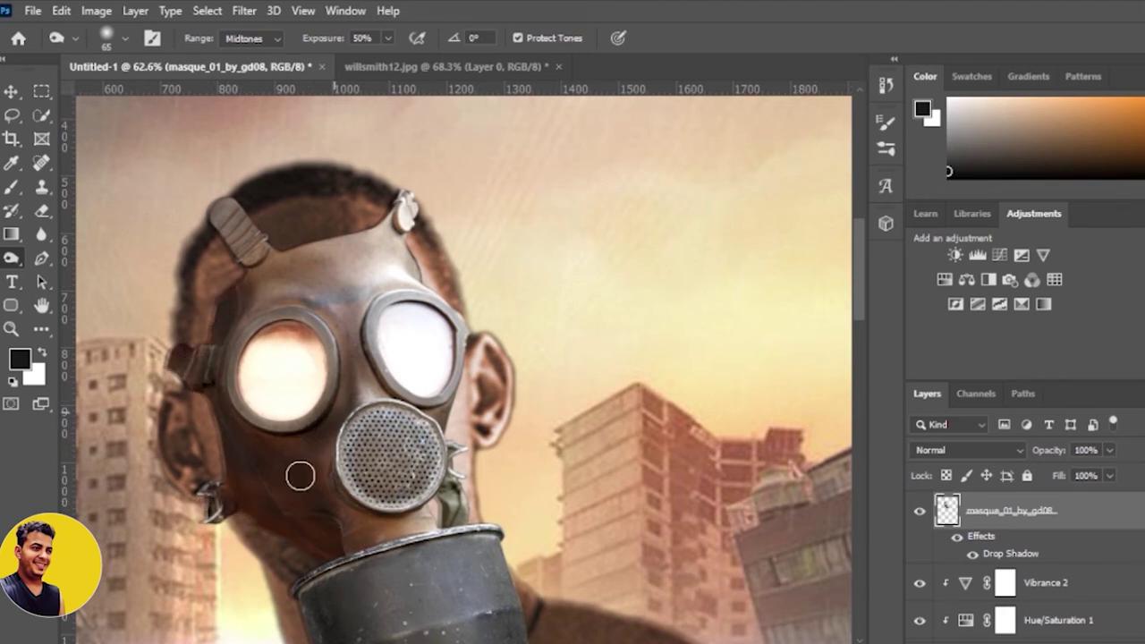
# Step: Dodge the gas mask's lower canister rim to brighten it
pyautogui.scroll(-2, 358, 392)
pyautogui.scroll(2, 358, 392)
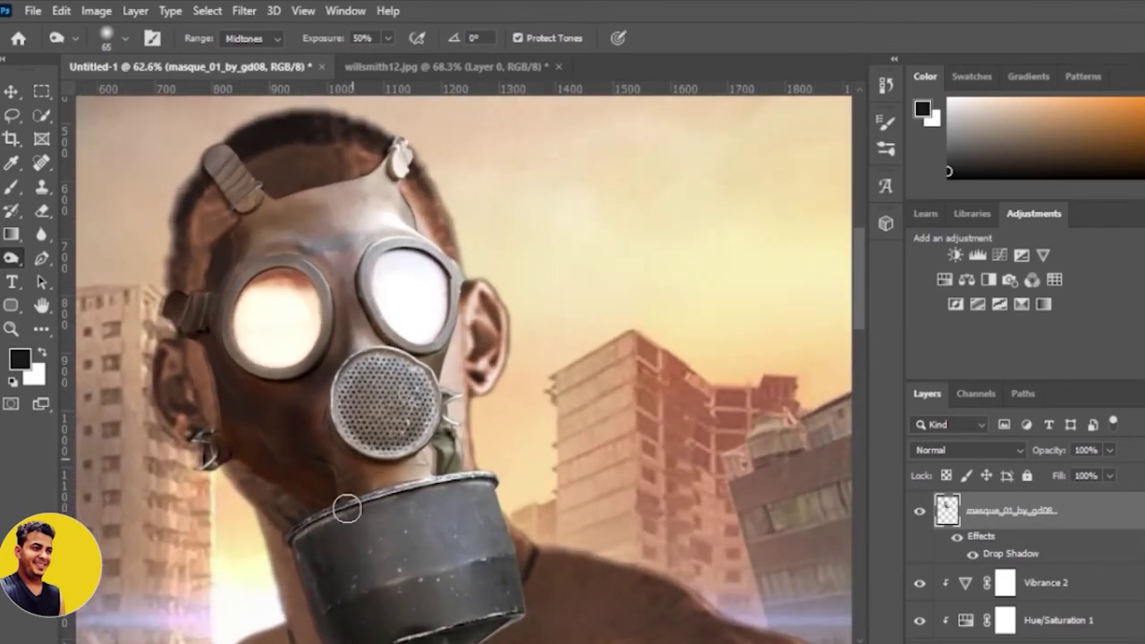
pyautogui.moveTo(346, 549)
pyautogui.mouseDown()
pyautogui.moveTo(352, 593)
pyautogui.moveTo(322, 605)
pyautogui.moveTo(299, 573)
pyautogui.moveTo(389, 542)
pyautogui.moveTo(334, 603)
pyautogui.moveTo(448, 540)
pyautogui.moveTo(375, 509)
pyautogui.moveTo(363, 475)
pyautogui.moveTo(397, 424)
pyautogui.moveTo(346, 440)
pyautogui.moveTo(497, 545)
pyautogui.moveTo(327, 404)
pyautogui.moveTo(376, 506)
pyautogui.moveTo(419, 461)
pyautogui.mouseUp()
pyautogui.scroll(-2, 390, 542)
pyautogui.scroll(3, 396, 532)
# Step: Enlarge the Dodge brush to 125 and dodge the mask's round filter for contrast
pyautogui.press(']')
pyautogui.press(']')
pyautogui.press(']')
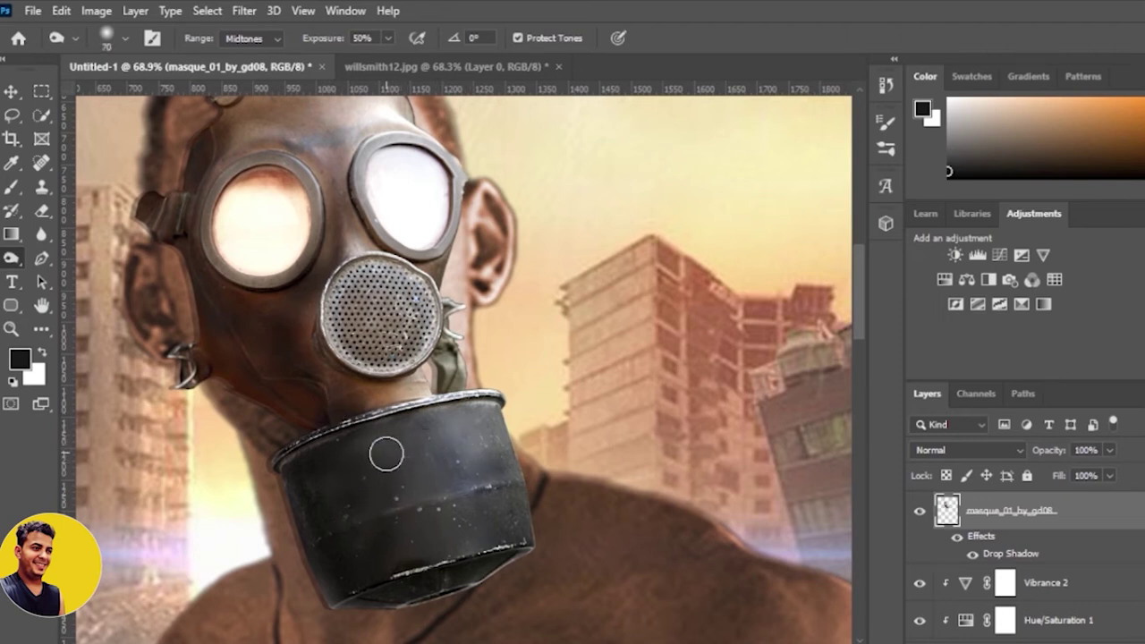
pyautogui.press(']')
pyautogui.press(']')
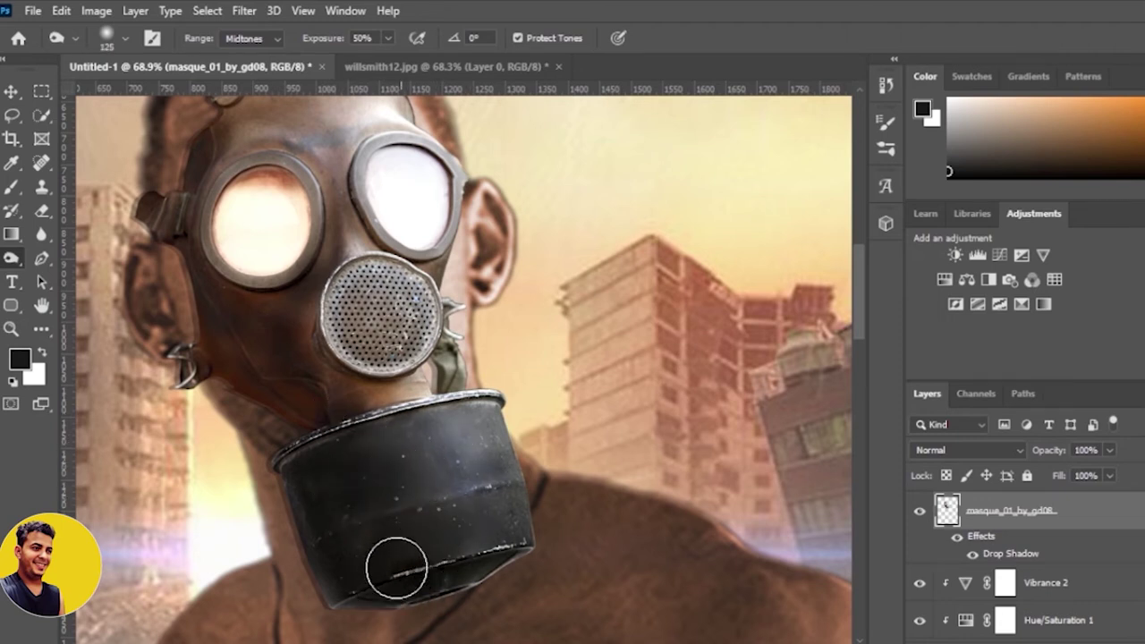
pyautogui.moveTo(380, 322); pyautogui.dragTo(373, 288)
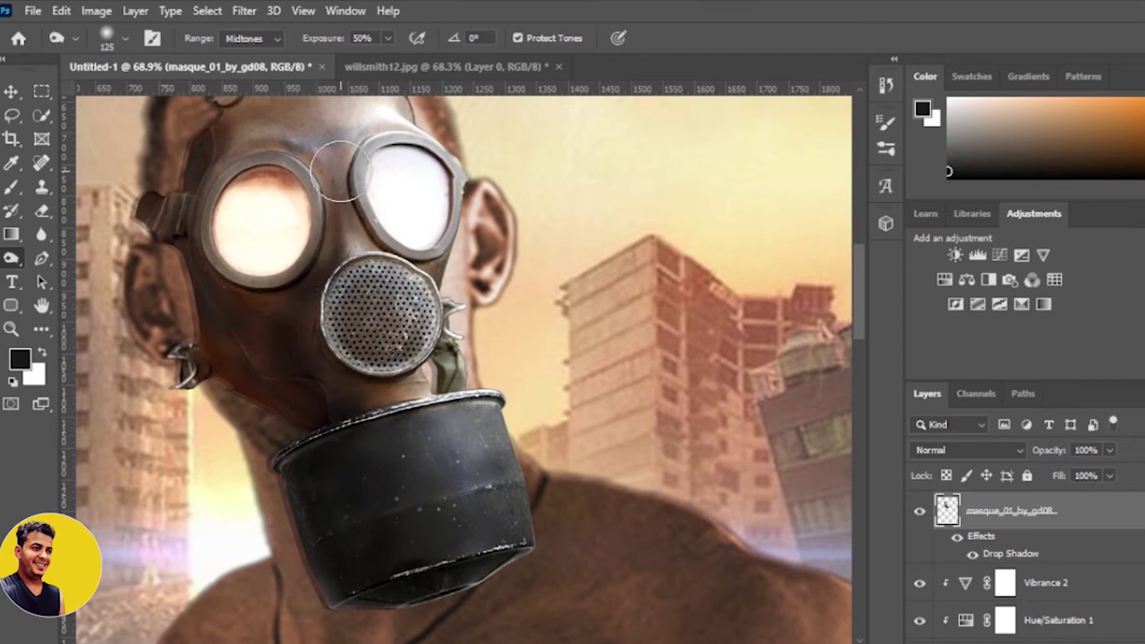
pyautogui.scroll(-2, 244, 137)
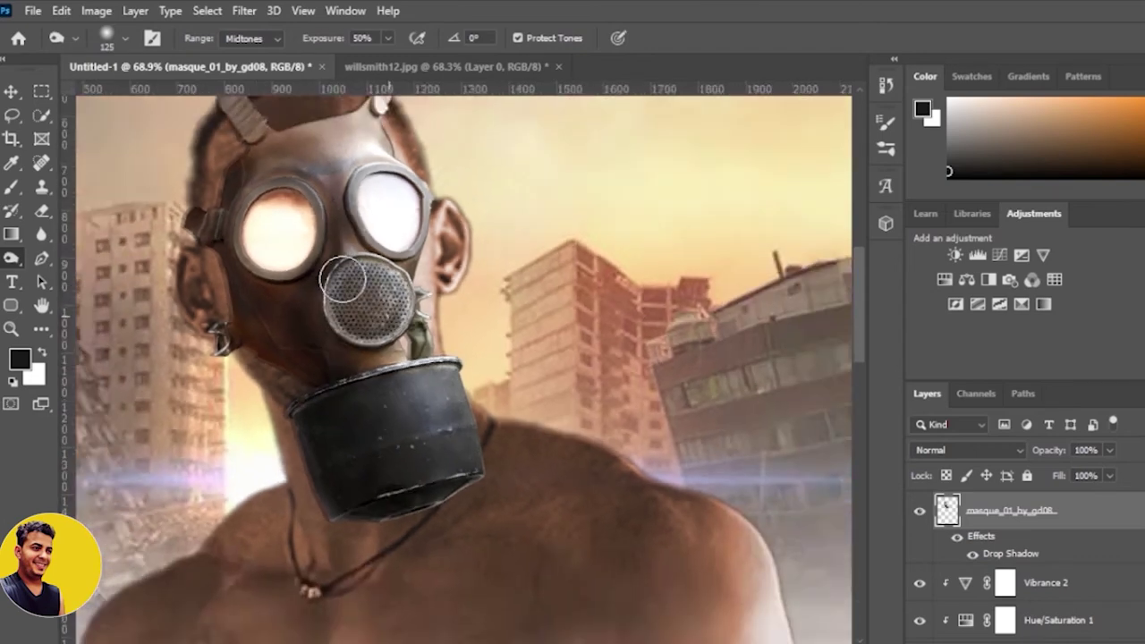
pyautogui.scroll(-1, 269, 143)
pyautogui.scroll(2, 375, 165)
pyautogui.scroll(-3, 366, 229)
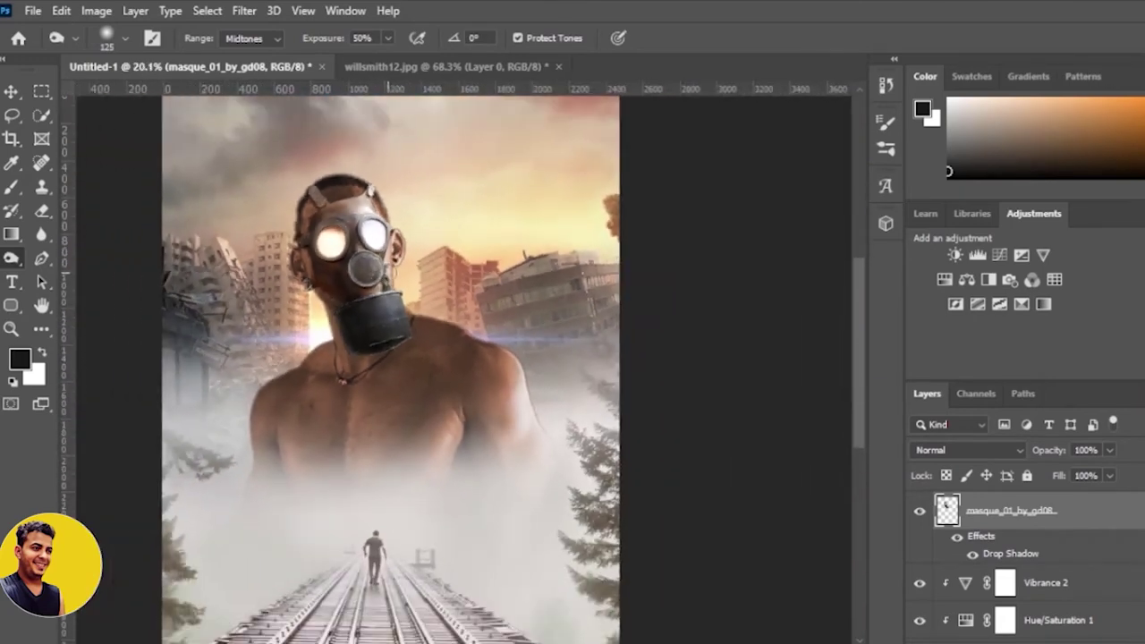
pyautogui.scroll(1, 458, 331)
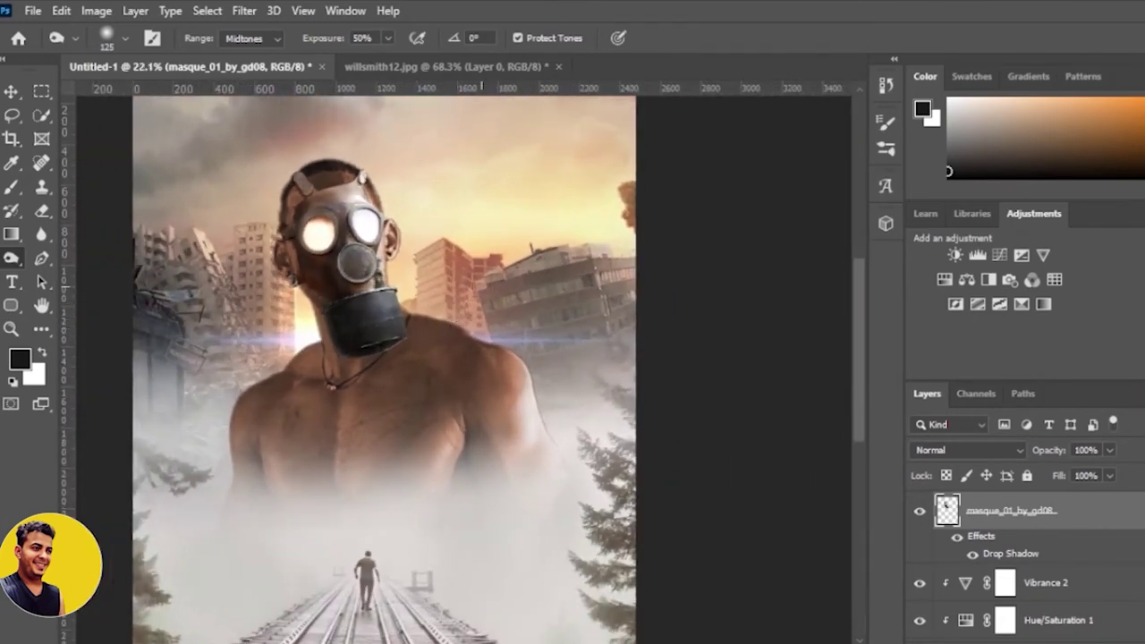
pyautogui.scroll(-2, 730, 389)
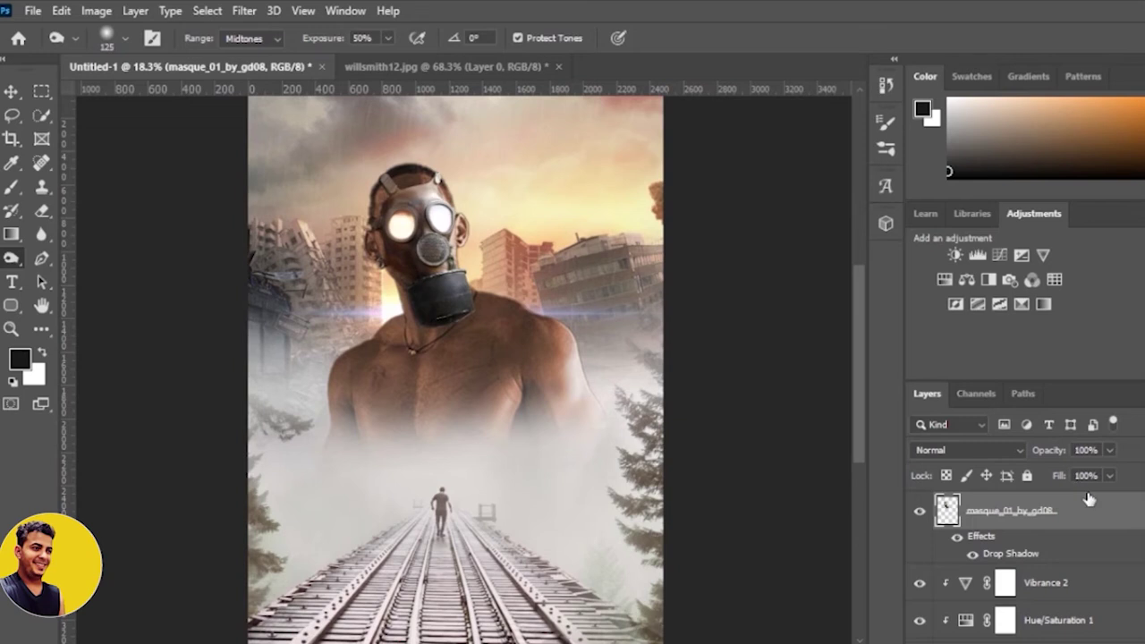
pyautogui.scroll(2, 1110, 519)
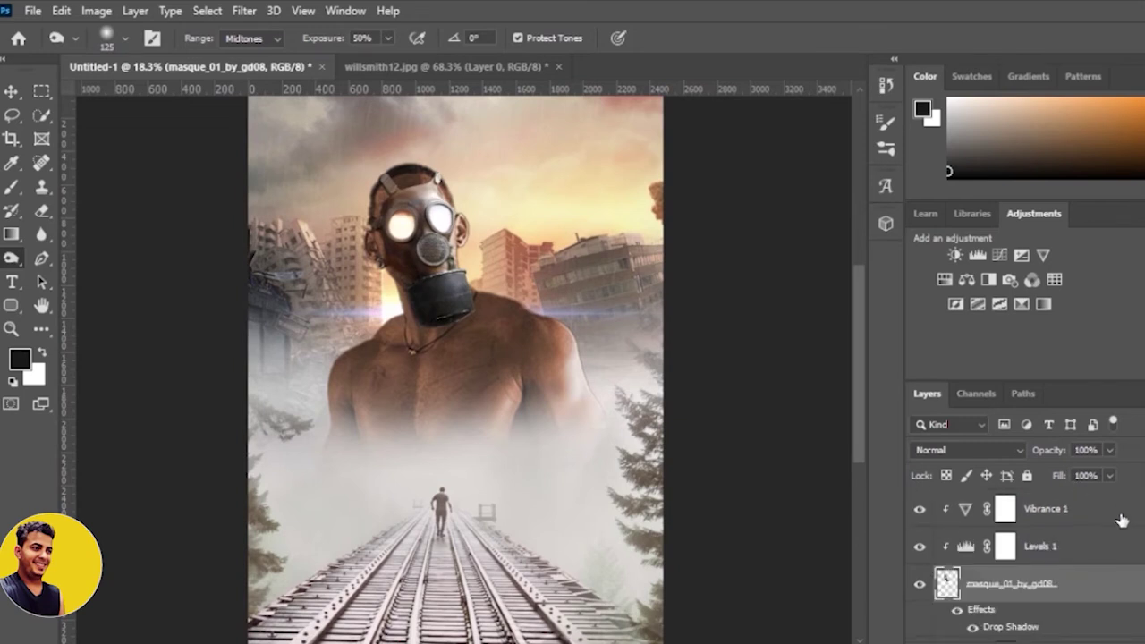
# Step: Select the Vibrance 1 adjustment layer and bring up the Layer menu
pyautogui.click(1126, 514)
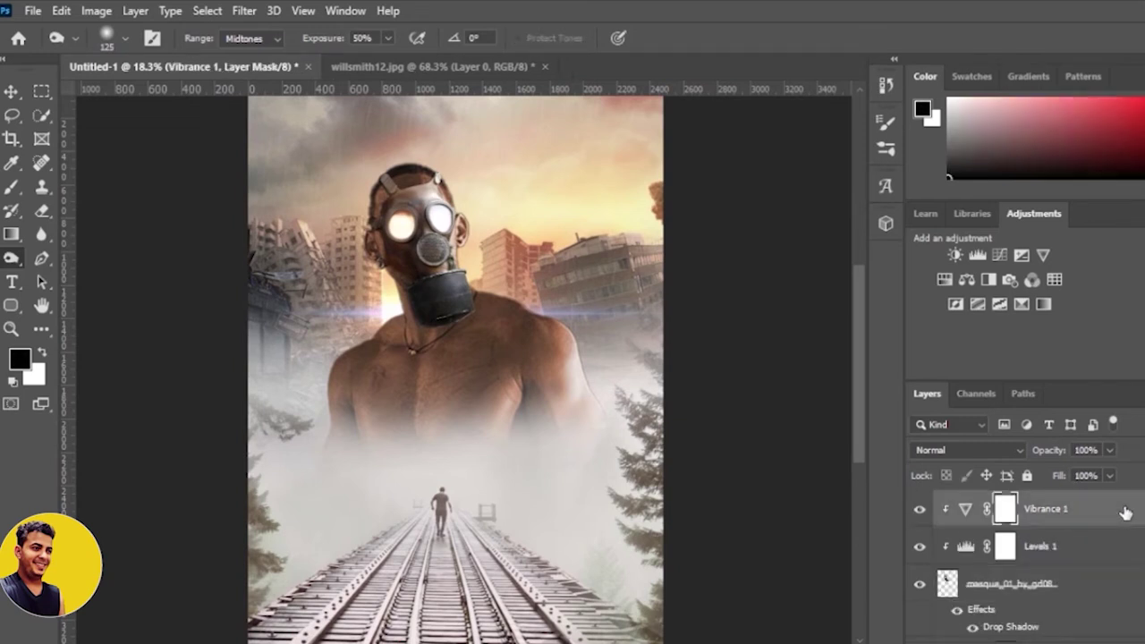
pyautogui.click(136, 10)
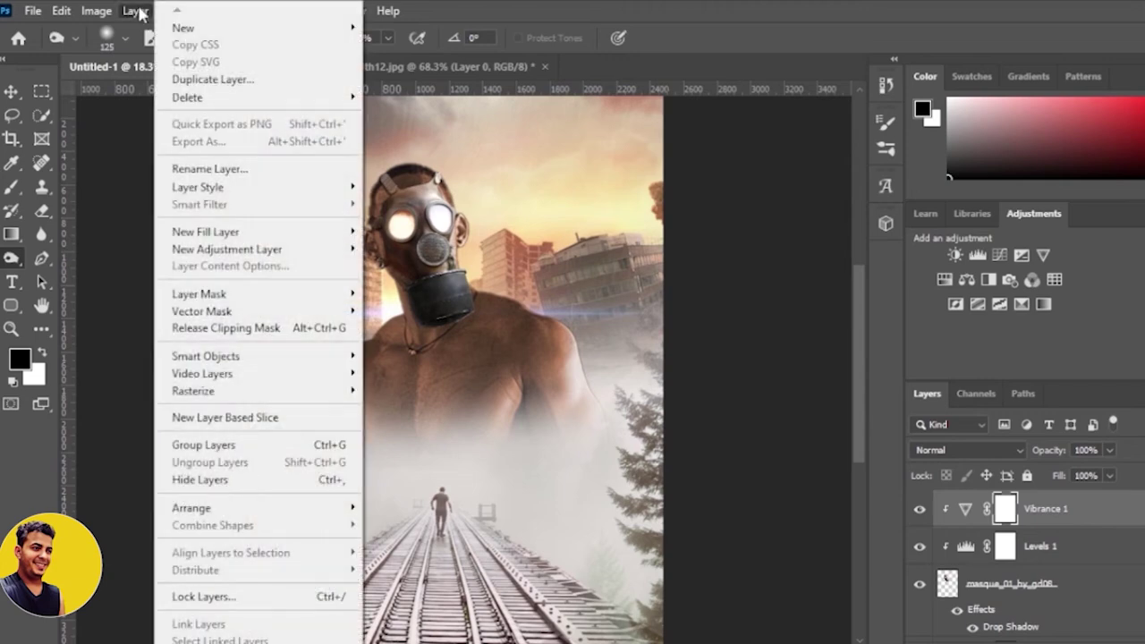
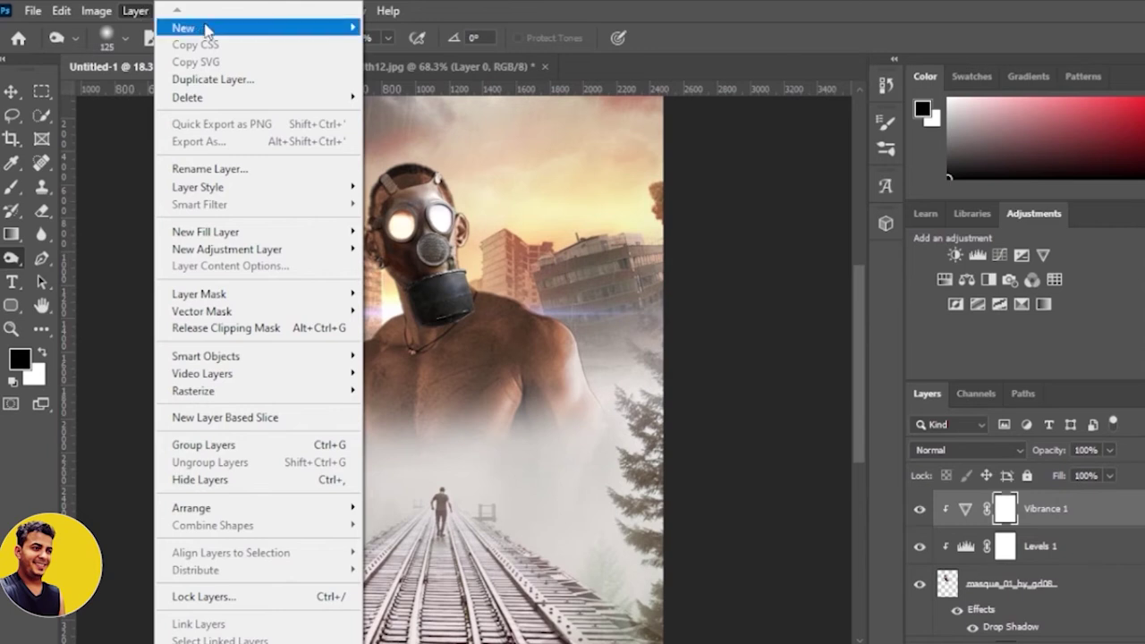
# Step: Create Group 1 with a Gray colour label and Overlay blend mode
pyautogui.moveTo(183, 27)
pyautogui.click(395, 62)
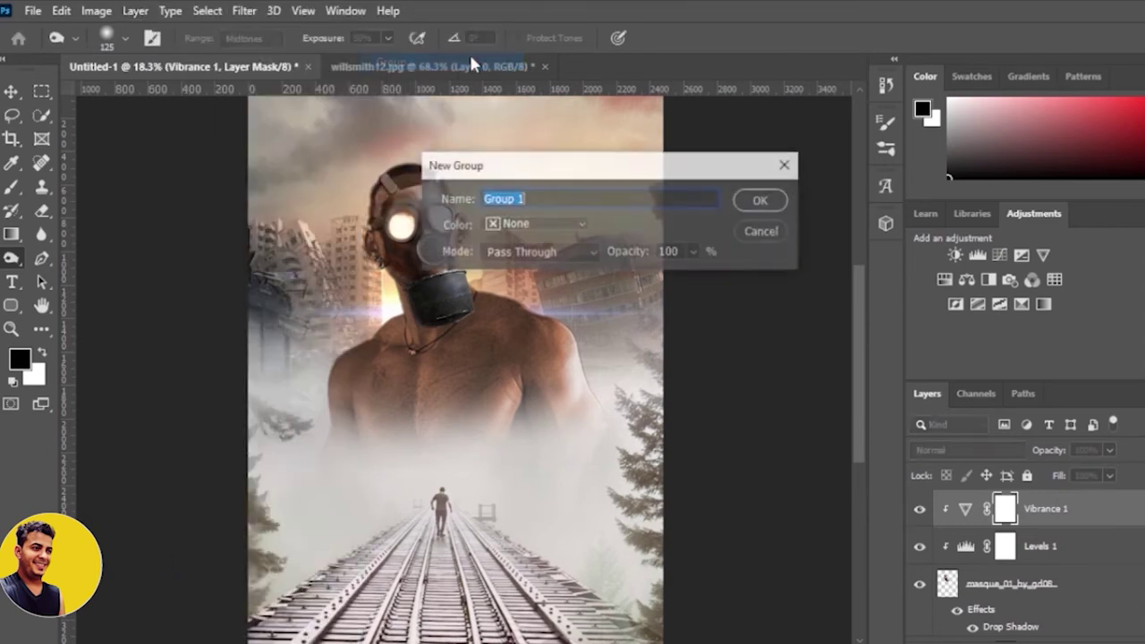
pyautogui.click(586, 257)
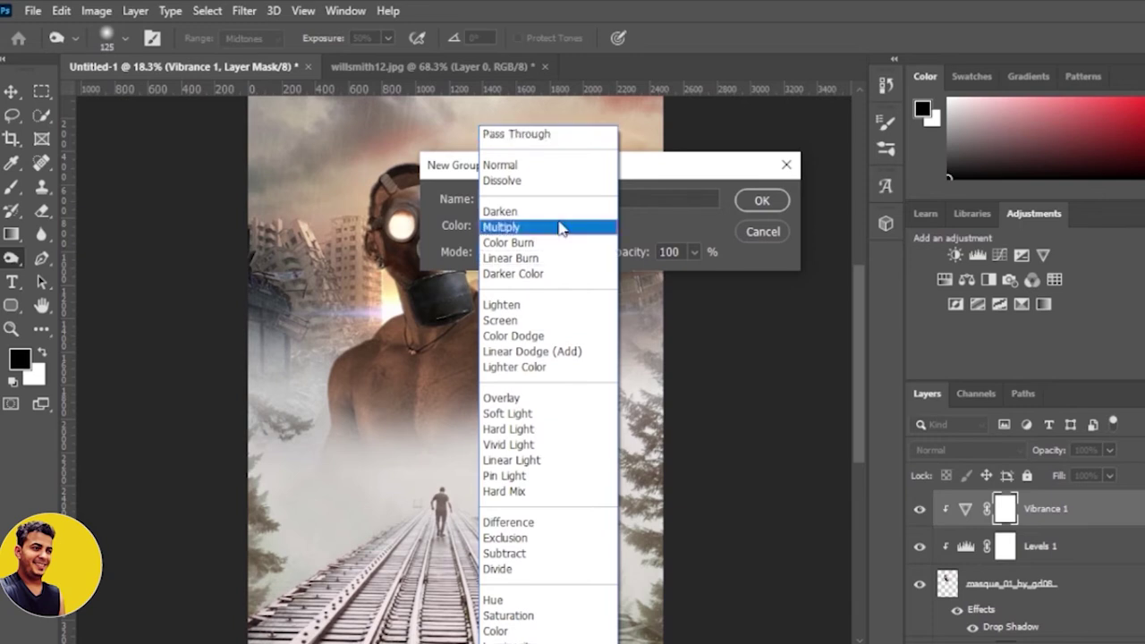
pyautogui.click(559, 227)
pyautogui.click(577, 223)
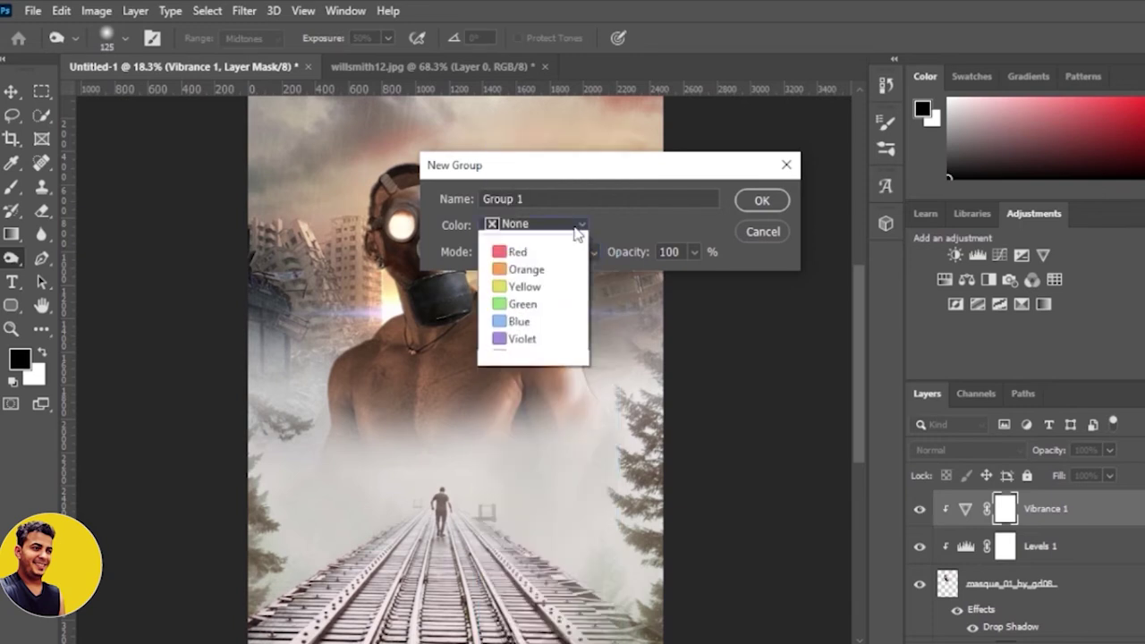
pyautogui.click(548, 379)
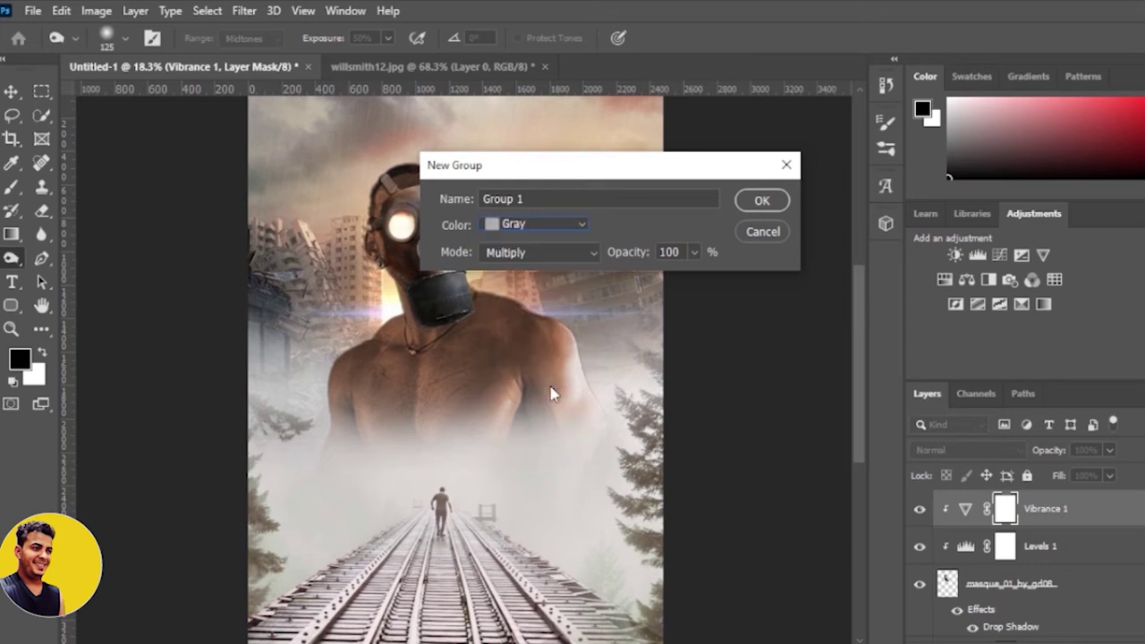
pyautogui.click(581, 259)
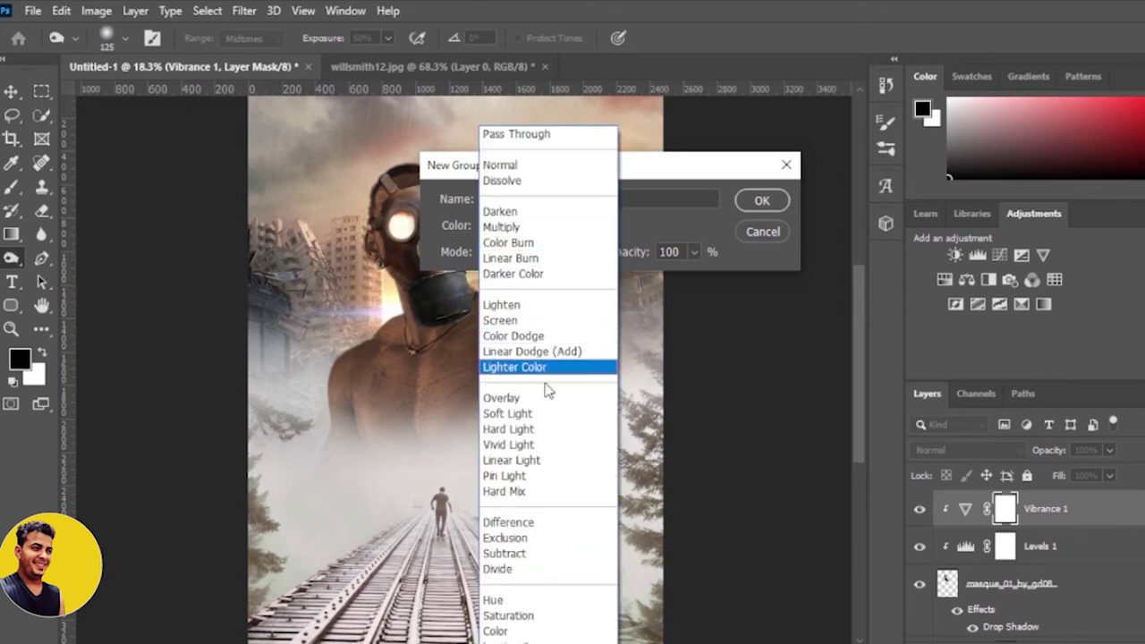
pyautogui.click(547, 398)
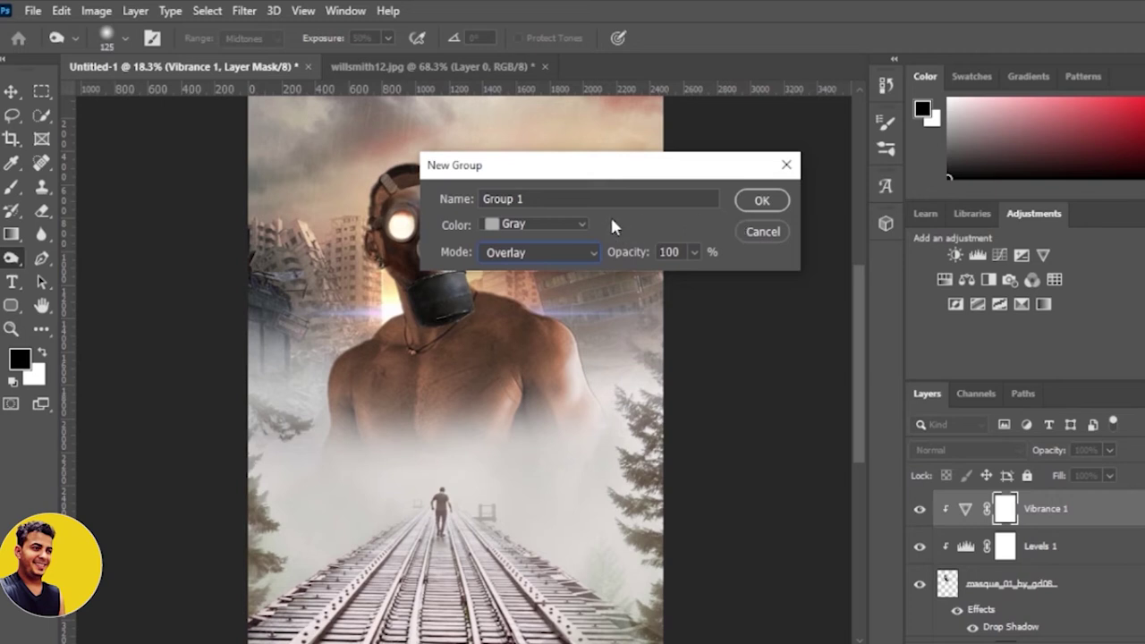
pyautogui.click(781, 200)
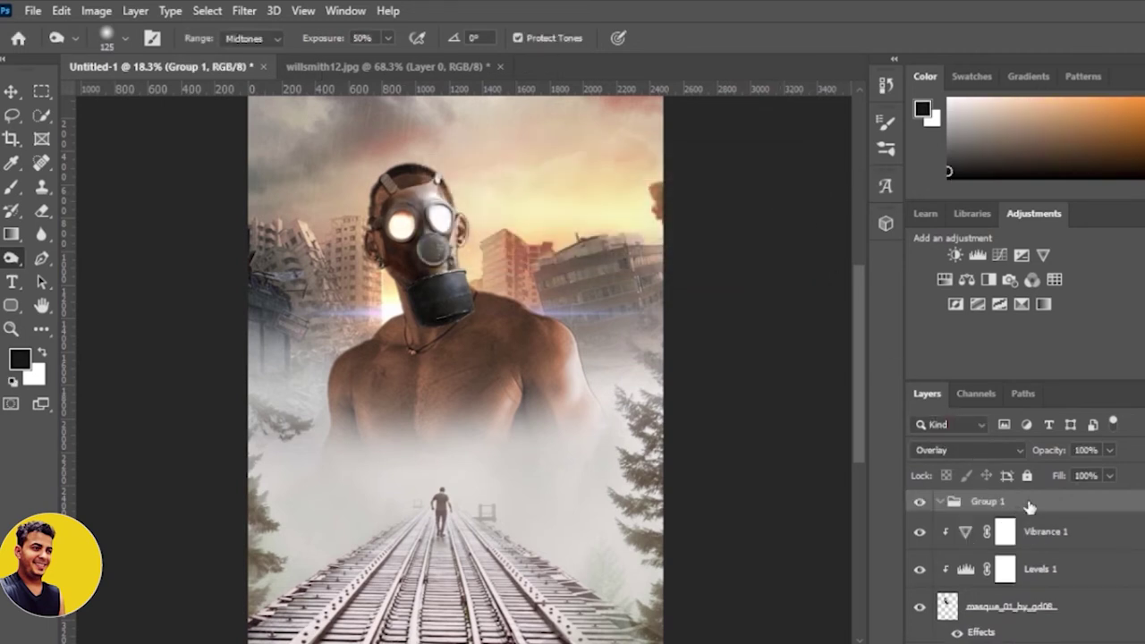
# Step: Drag the luz-calida-768x768 glow image onto the zoomed-out poster
pyautogui.click(13, 93)
pyautogui.hotkey('ctrl', '-')
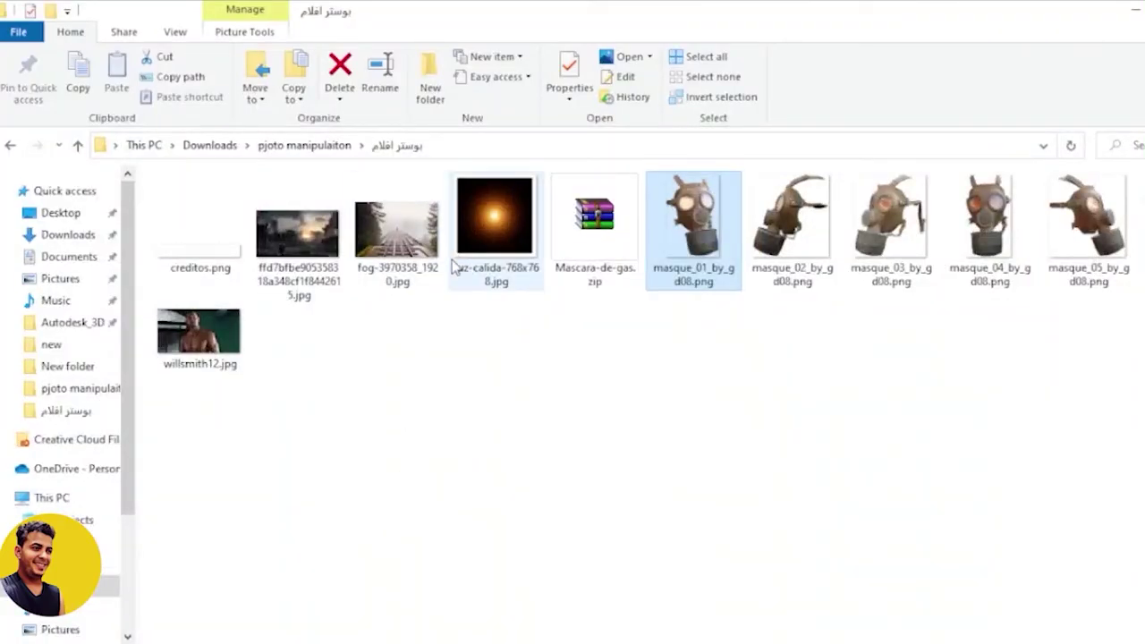
pyautogui.moveTo(504, 224); pyautogui.dragTo(450, 396)
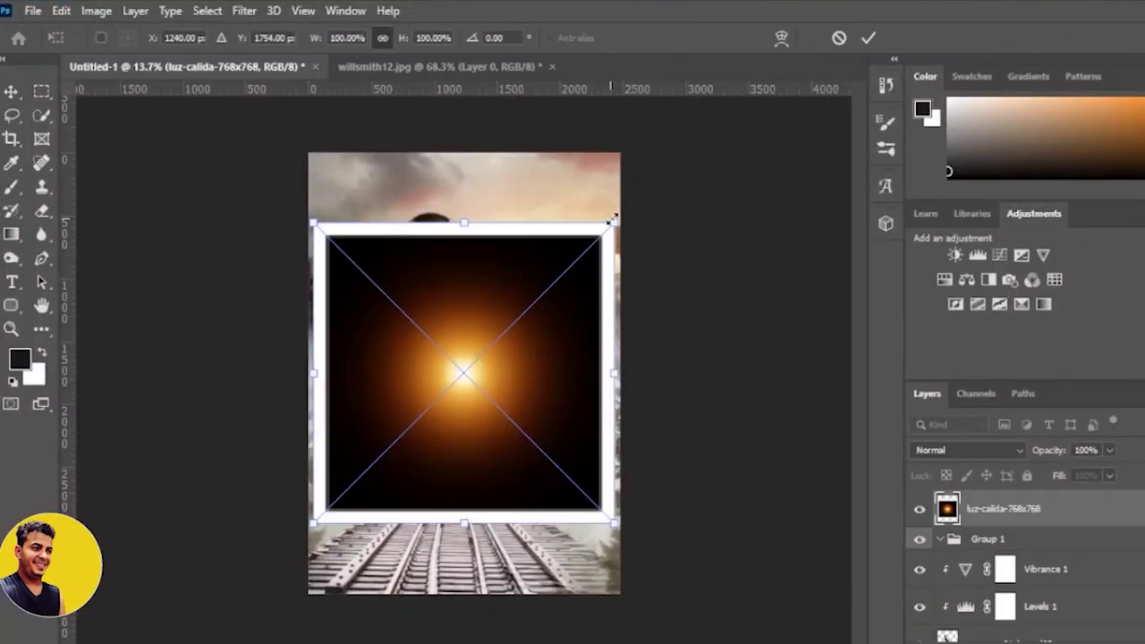
# Step: Scale the glow to about 94.84% over the poster centre, keeping Normal blending
pyautogui.moveTo(615, 217); pyautogui.dragTo(632, 187)
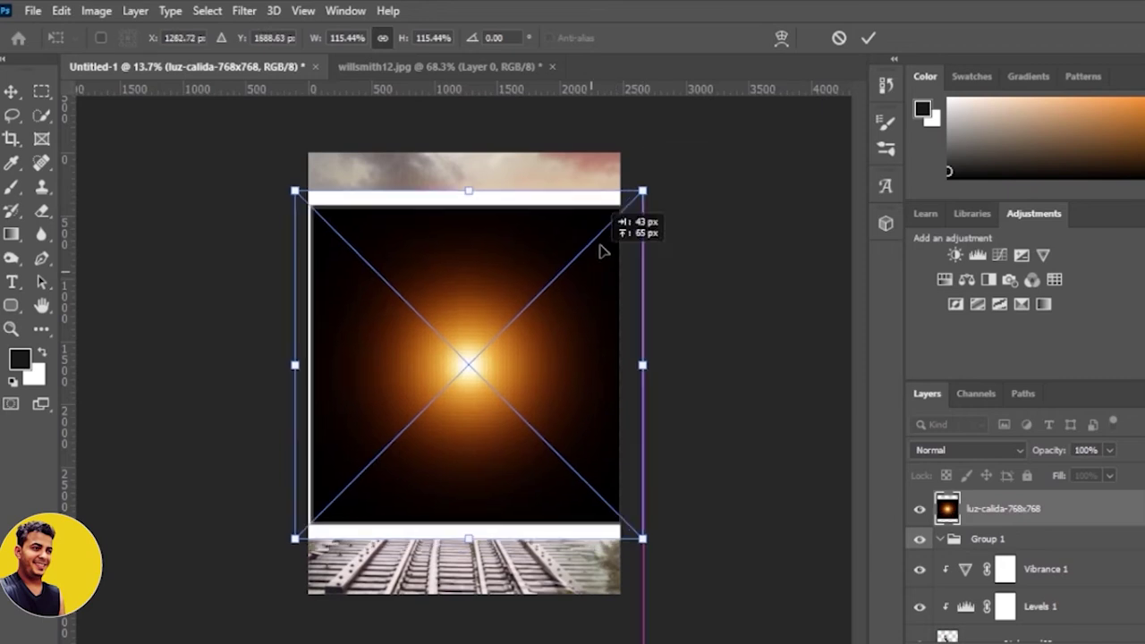
pyautogui.moveTo(601, 260); pyautogui.dragTo(597, 255)
pyautogui.click(868, 40)
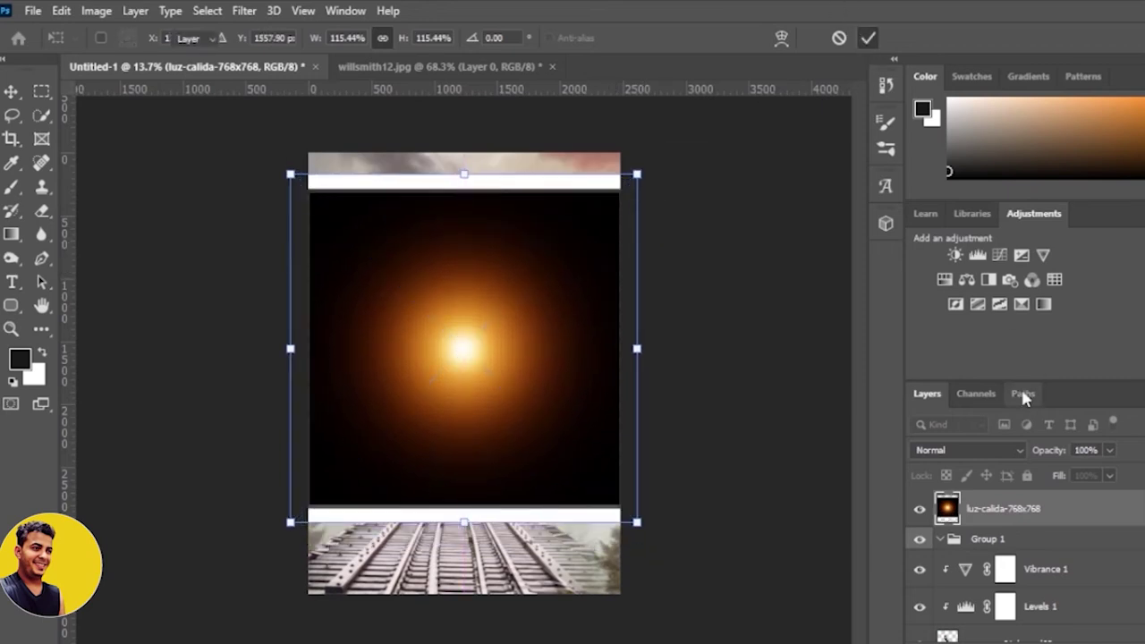
pyautogui.click(980, 450)
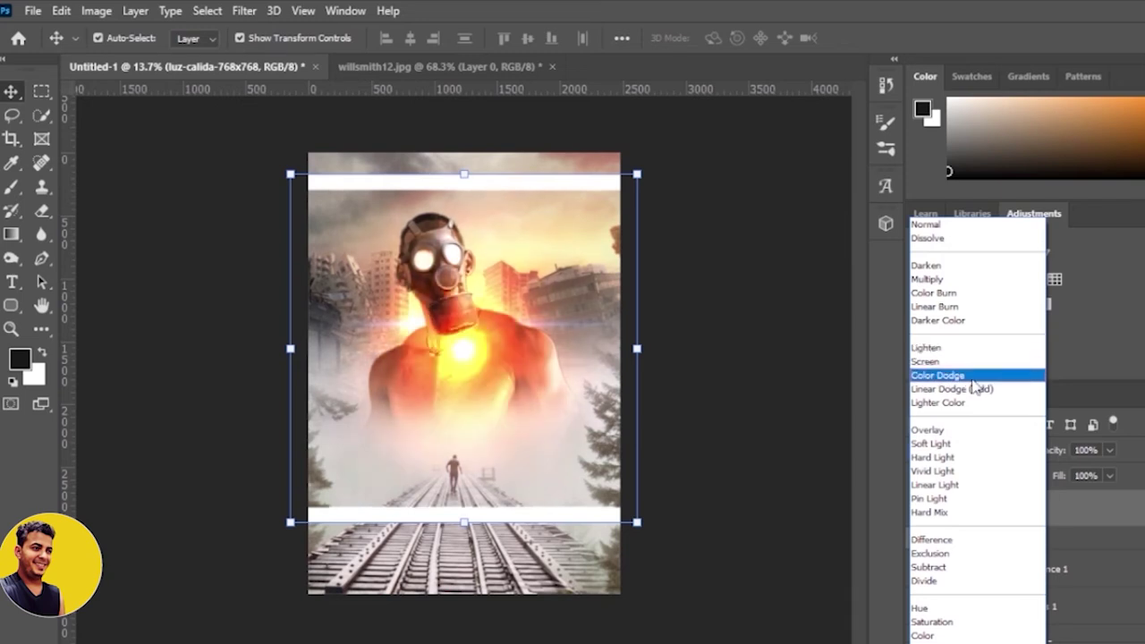
pyautogui.press('Escape')
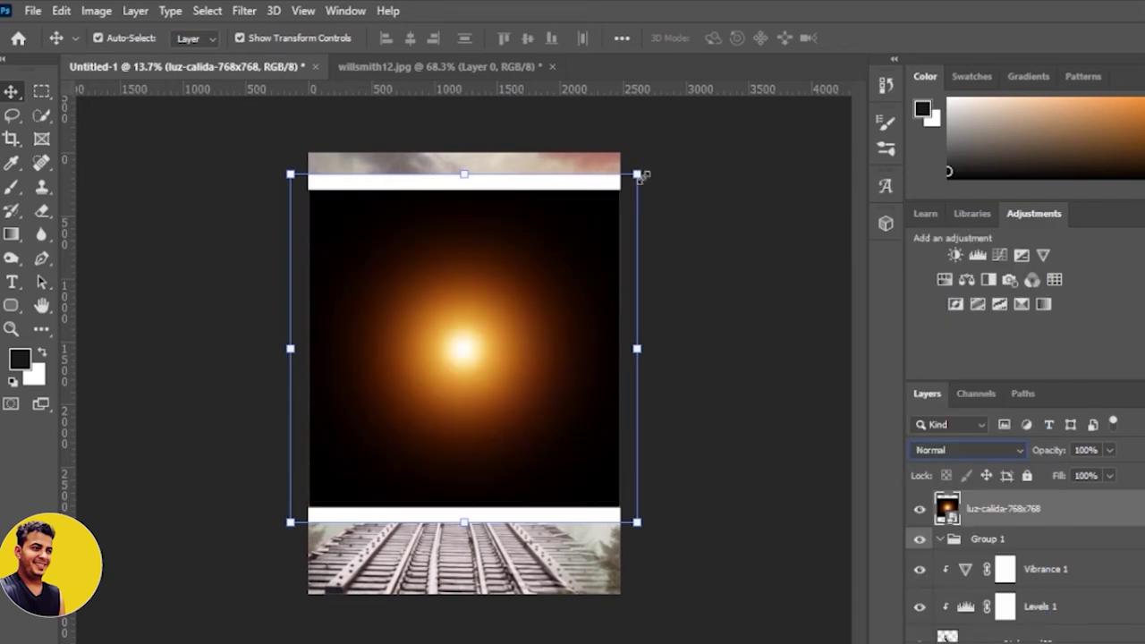
pyautogui.hotkey('ctrl', 't')
pyautogui.moveTo(639, 174); pyautogui.dragTo(598, 192)
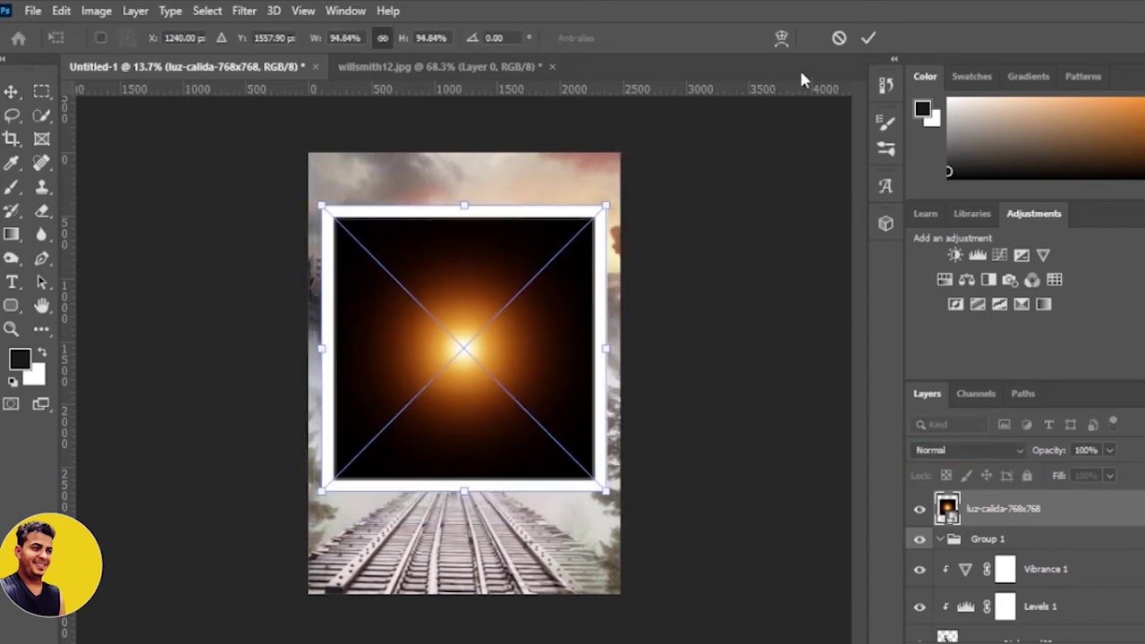
pyautogui.click(869, 37)
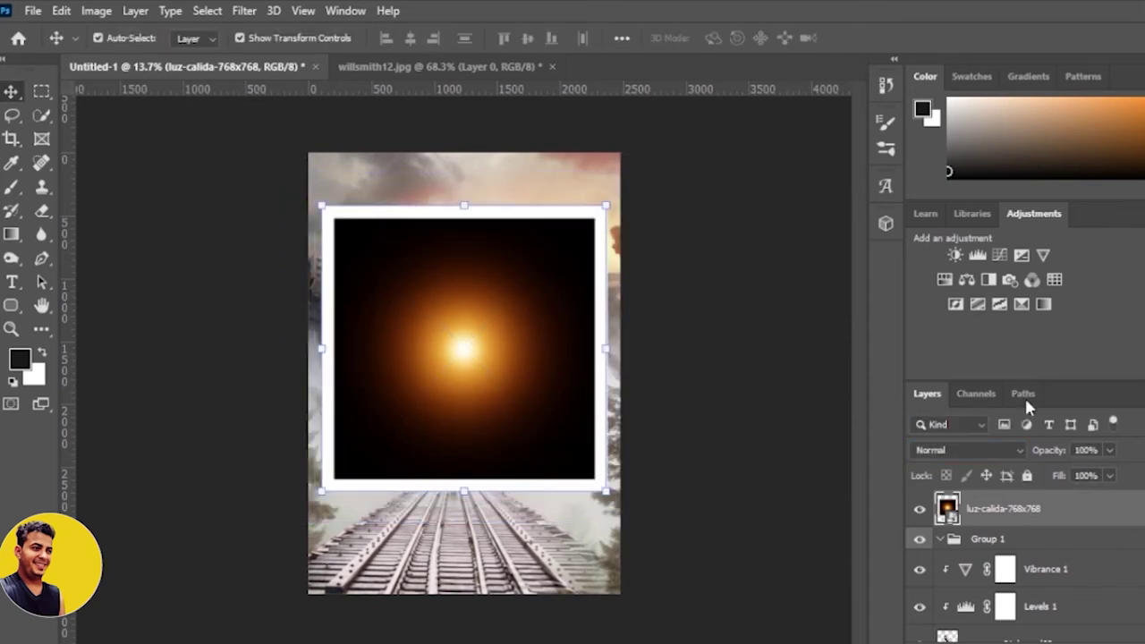
# Step: Rasterize the glow layer and delete its white frame border using the Magic Wand
pyautogui.rightClick(1045, 511)
pyautogui.click(843, 340)
pyautogui.rightClick(42, 117)
pyautogui.click(83, 136)
pyautogui.rightClick(41, 117)
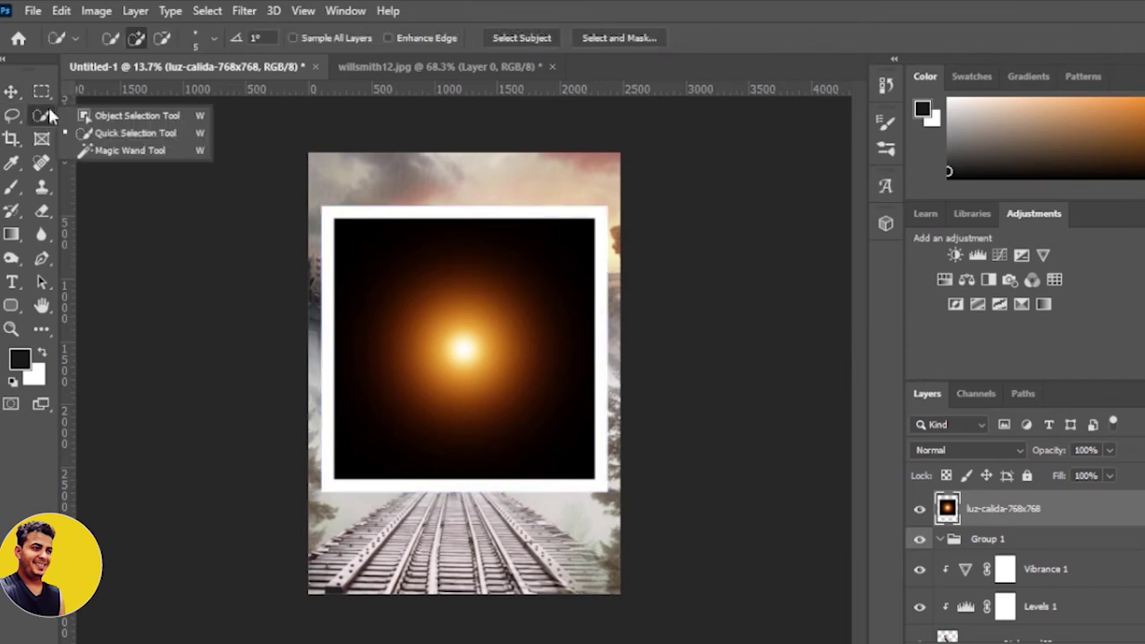
pyautogui.click(99, 115)
pyautogui.rightClick(41, 116)
pyautogui.click(99, 150)
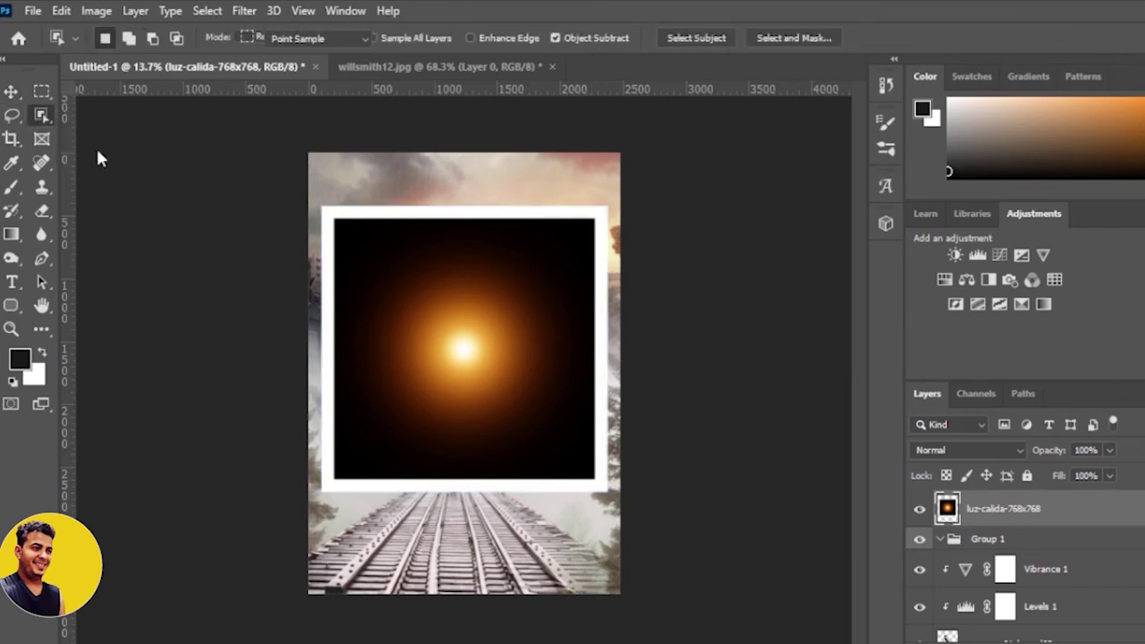
pyautogui.click(328, 214)
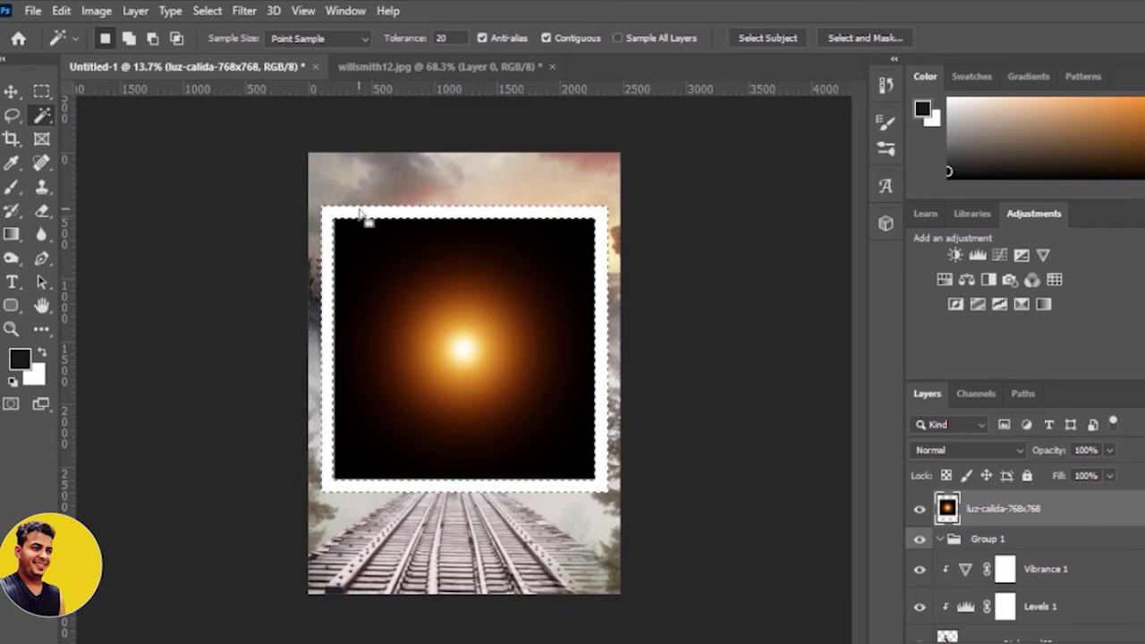
pyautogui.press('Delete')
pyautogui.hotkey('ctrl', 'd')
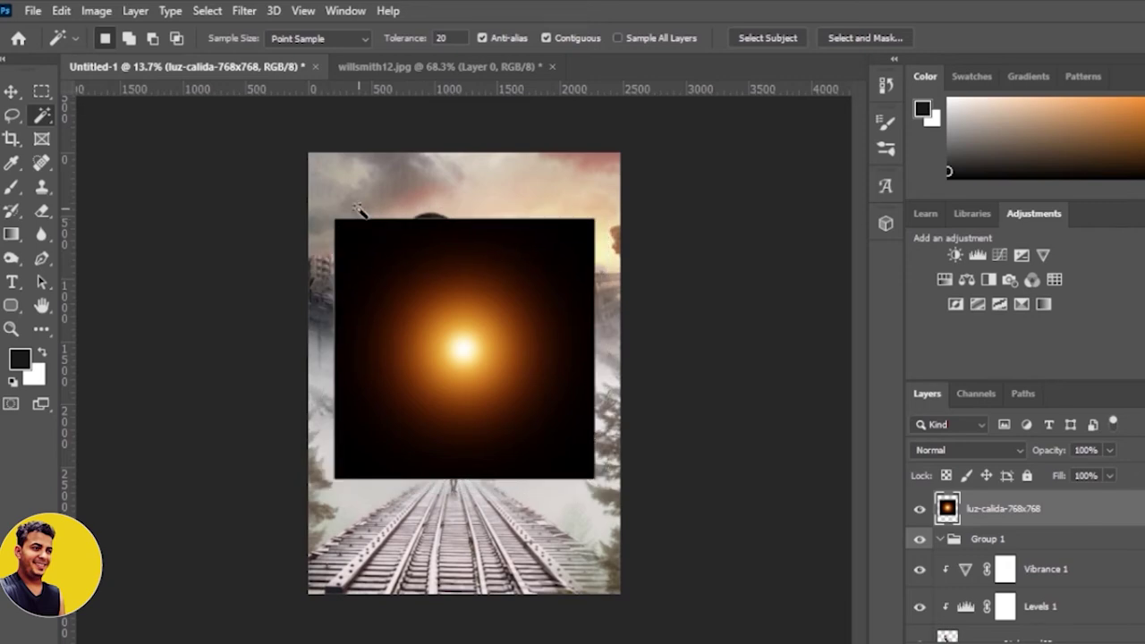
# Step: Convert the glow layer to a Smart Object blended in Screen mode
pyautogui.rightClick(1029, 514)
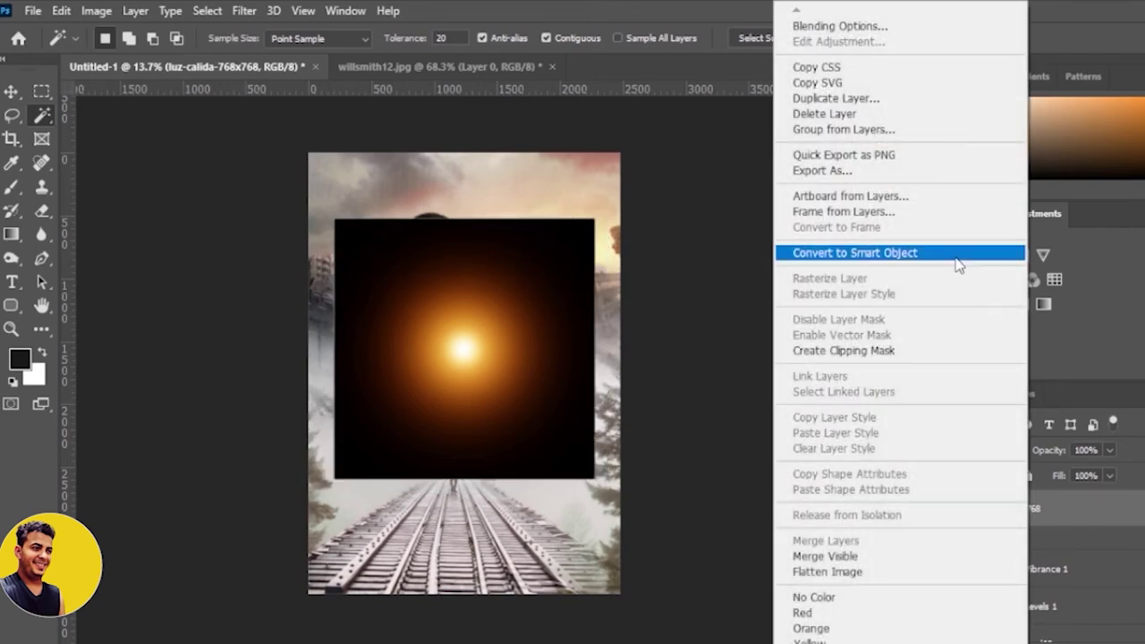
pyautogui.click(958, 257)
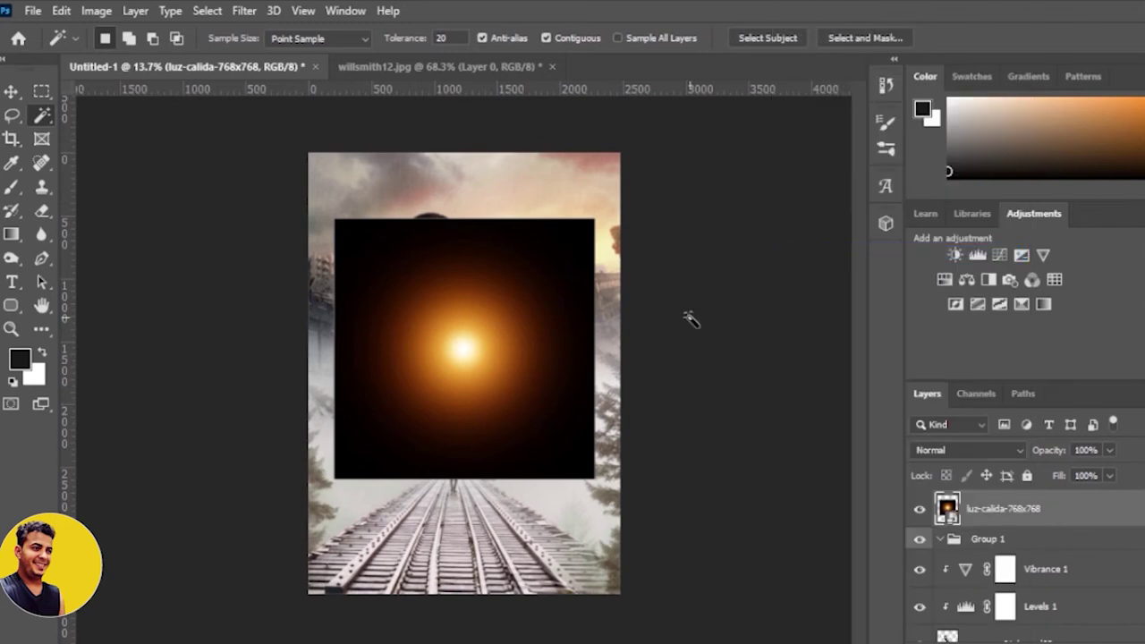
pyautogui.click(980, 454)
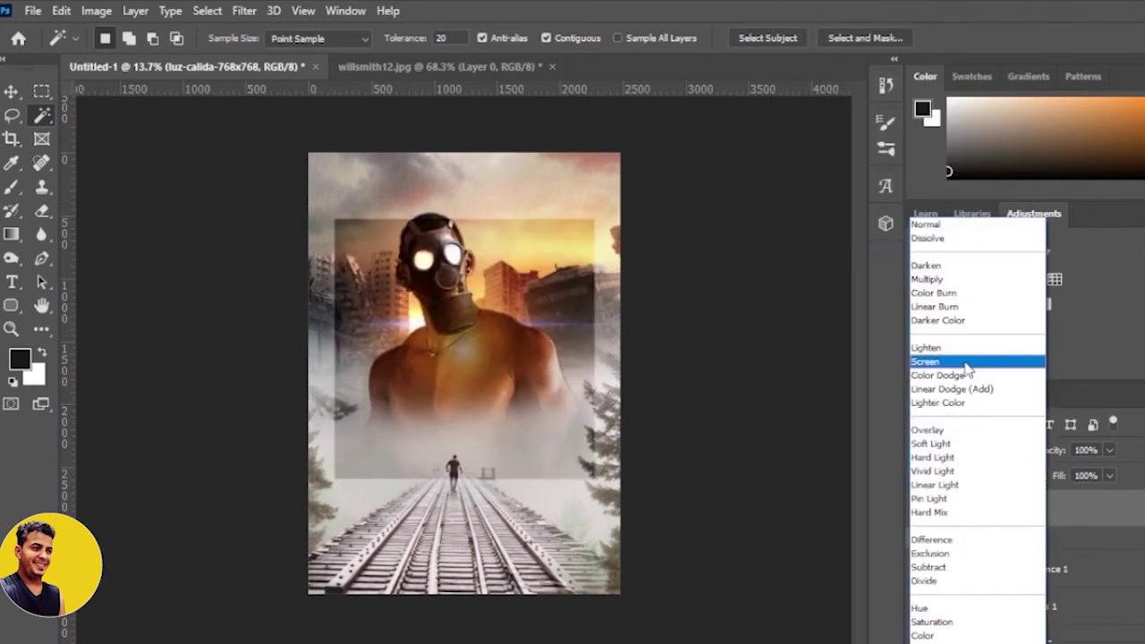
pyautogui.click(966, 369)
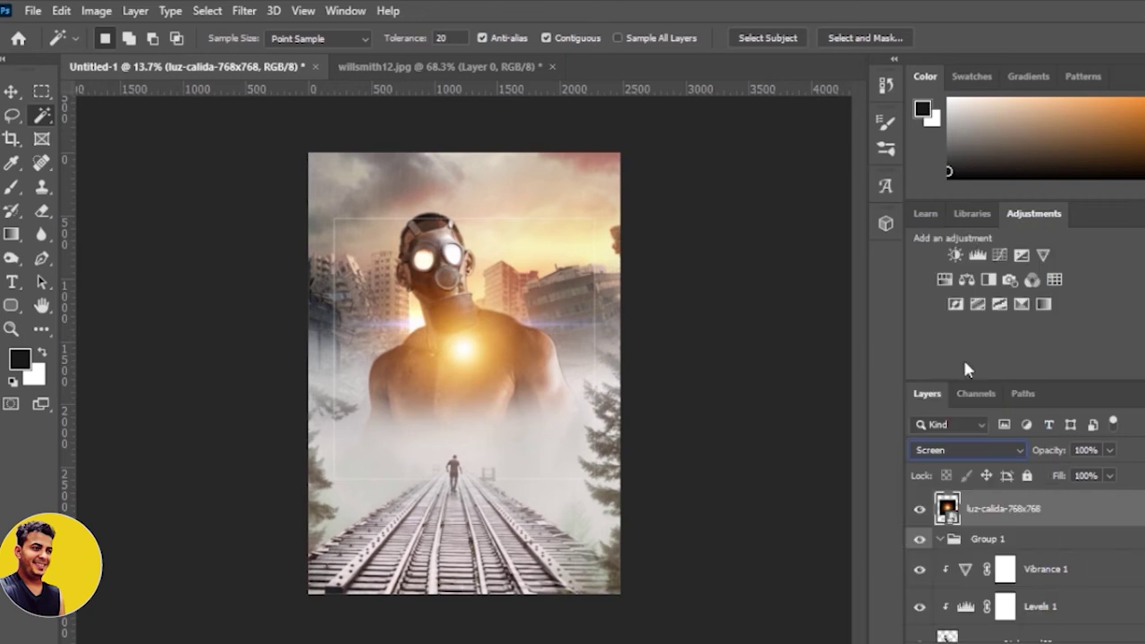
# Step: Stretch the glow to about 162.90% by 89.92% over the man's head and chest
pyautogui.hotkey('ctrl', 't')
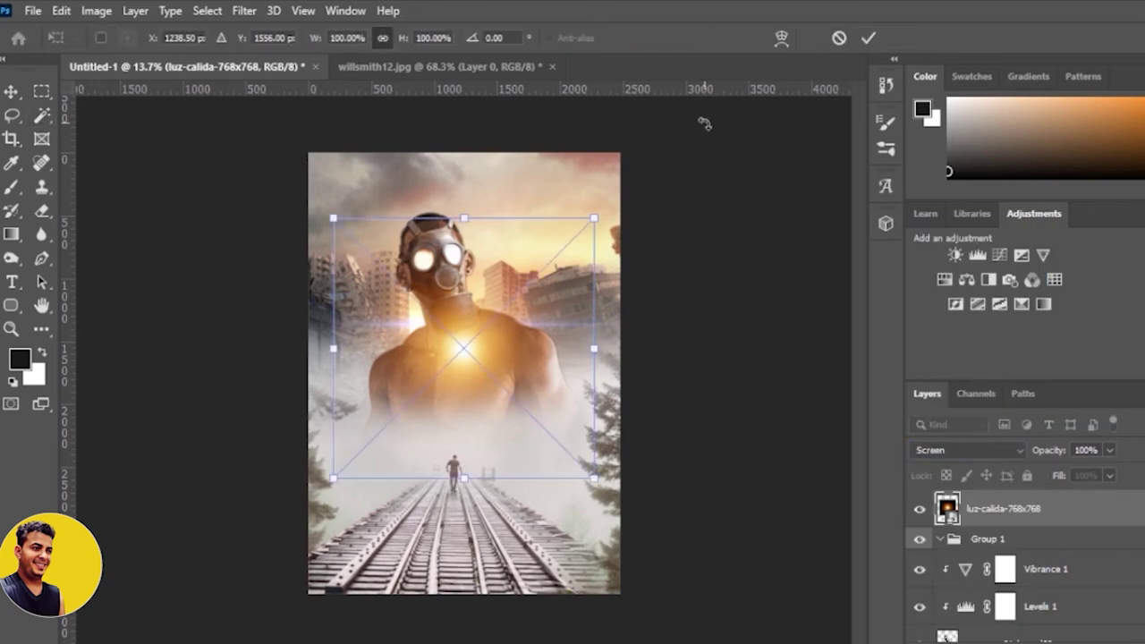
pyautogui.moveTo(599, 228); pyautogui.dragTo(637, 169)
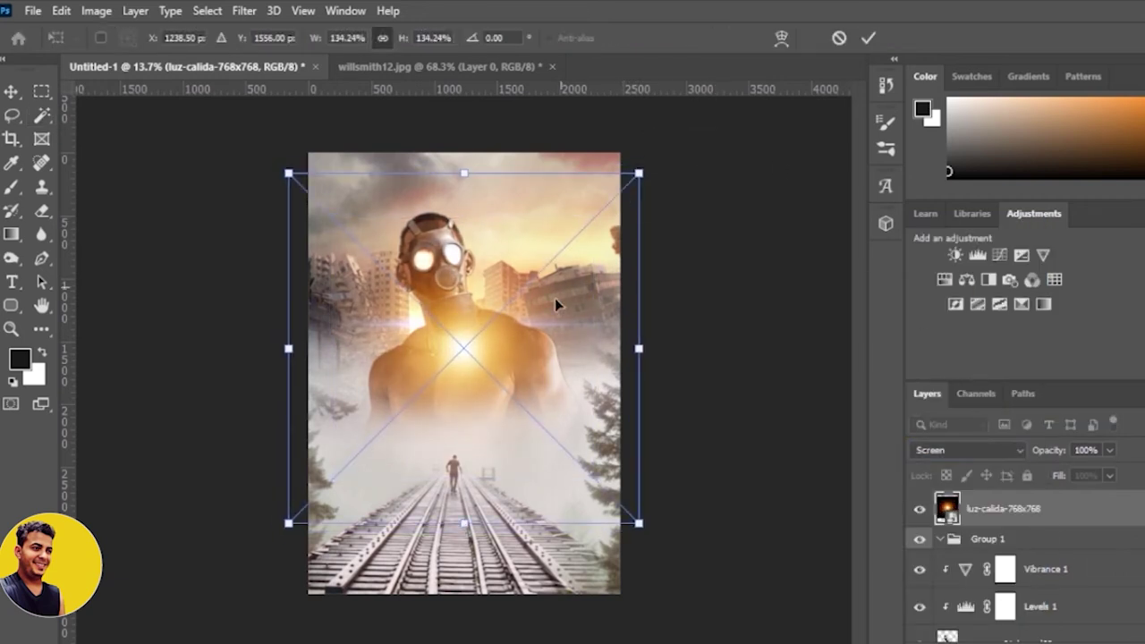
pyautogui.moveTo(555, 302)
pyautogui.mouseDown()
pyautogui.moveTo(624, 283)
pyautogui.moveTo(623, 249)
pyautogui.mouseUp()
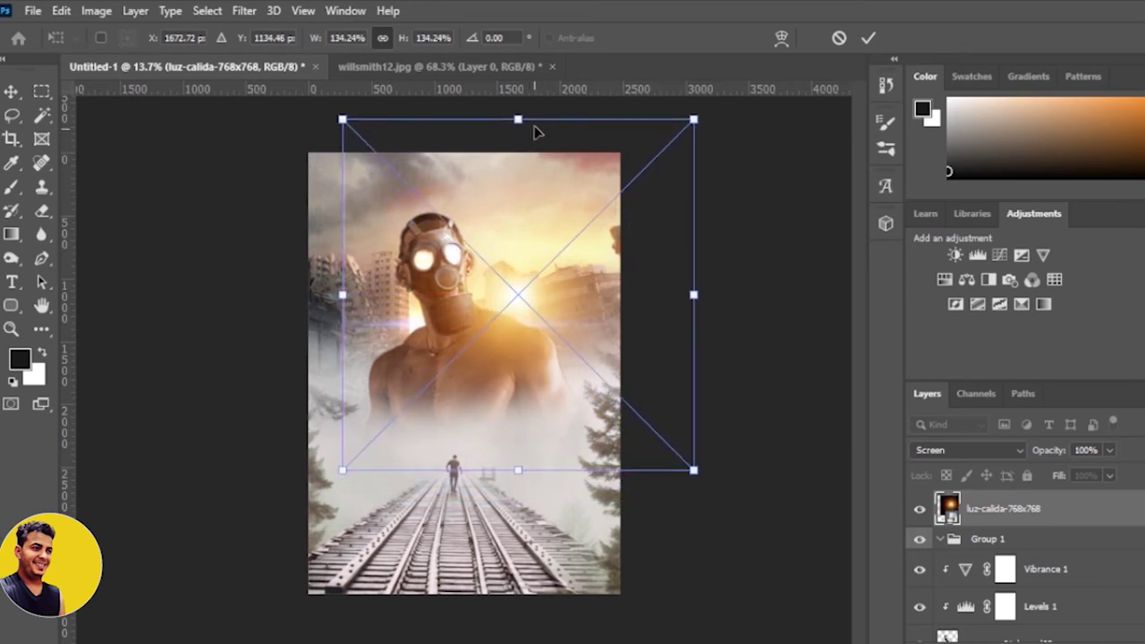
pyautogui.moveTo(518, 119); pyautogui.dragTo(518, 278)
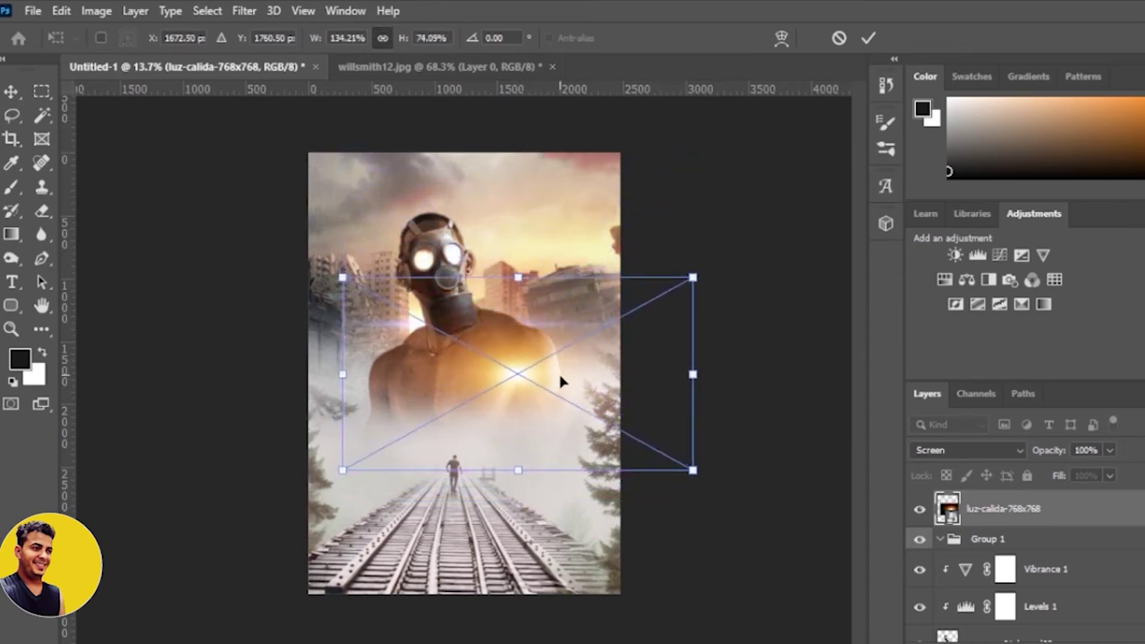
pyautogui.moveTo(562, 382)
pyautogui.mouseDown()
pyautogui.moveTo(564, 289)
pyautogui.moveTo(562, 311)
pyautogui.mouseUp()
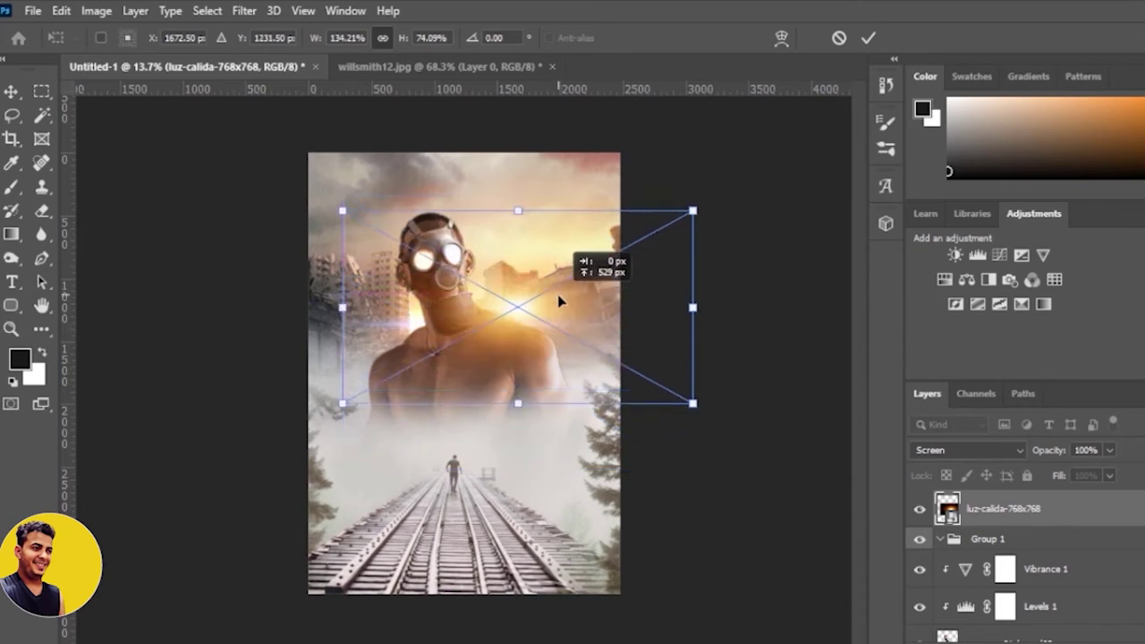
pyautogui.moveTo(693, 211); pyautogui.dragTo(731, 190)
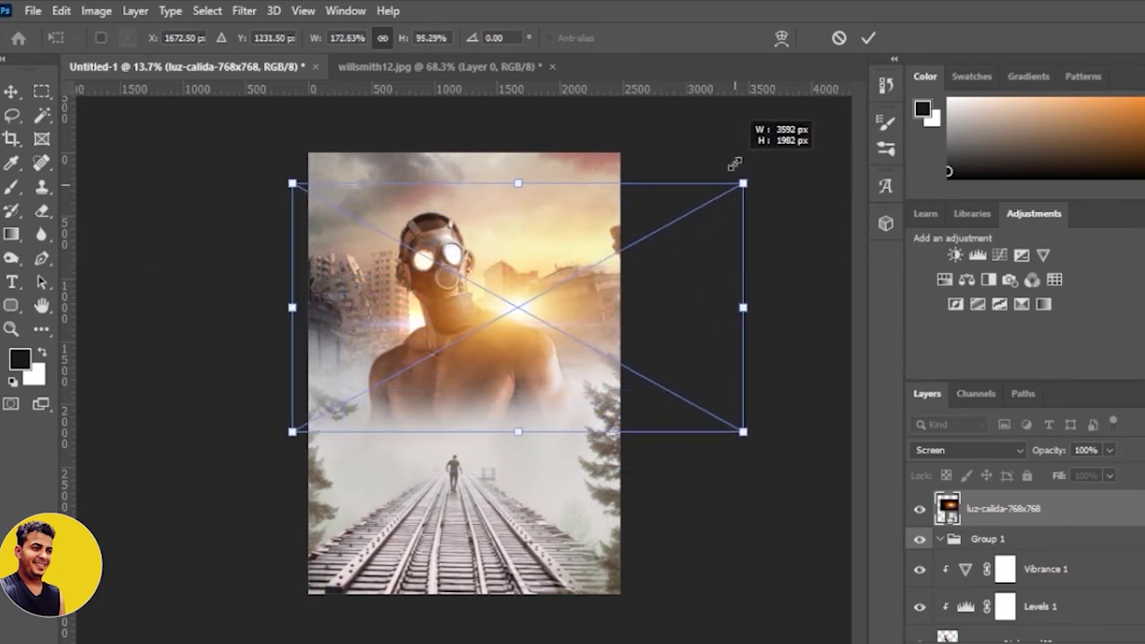
pyautogui.moveTo(579, 253)
pyautogui.mouseDown()
pyautogui.moveTo(594, 272)
pyautogui.moveTo(458, 286)
pyautogui.moveTo(557, 287)
pyautogui.moveTo(570, 257)
pyautogui.mouseUp()
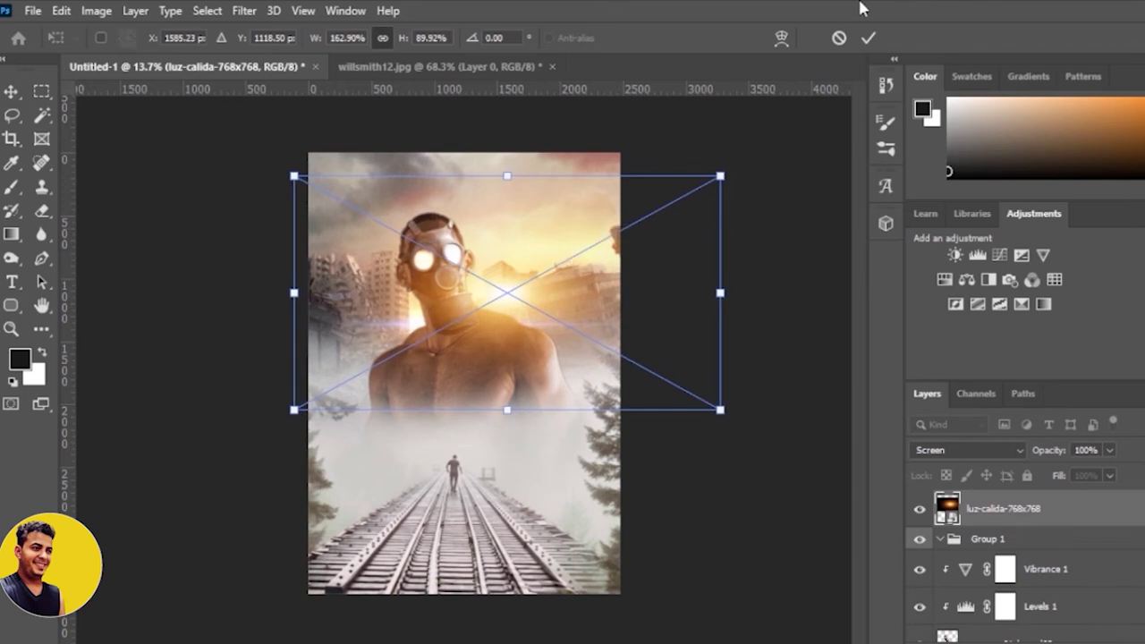
pyautogui.click(869, 38)
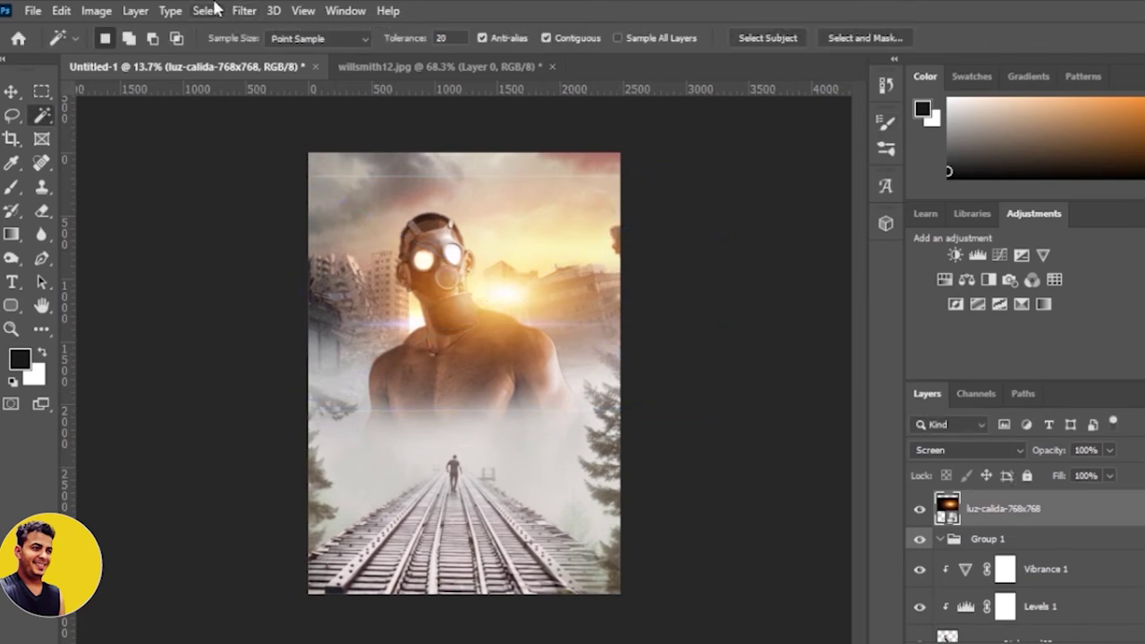
# Step: Apply a Gaussian Blur of about 13.9 pixels to the glow layer
pyautogui.click(244, 11)
pyautogui.moveTo(345, 217)
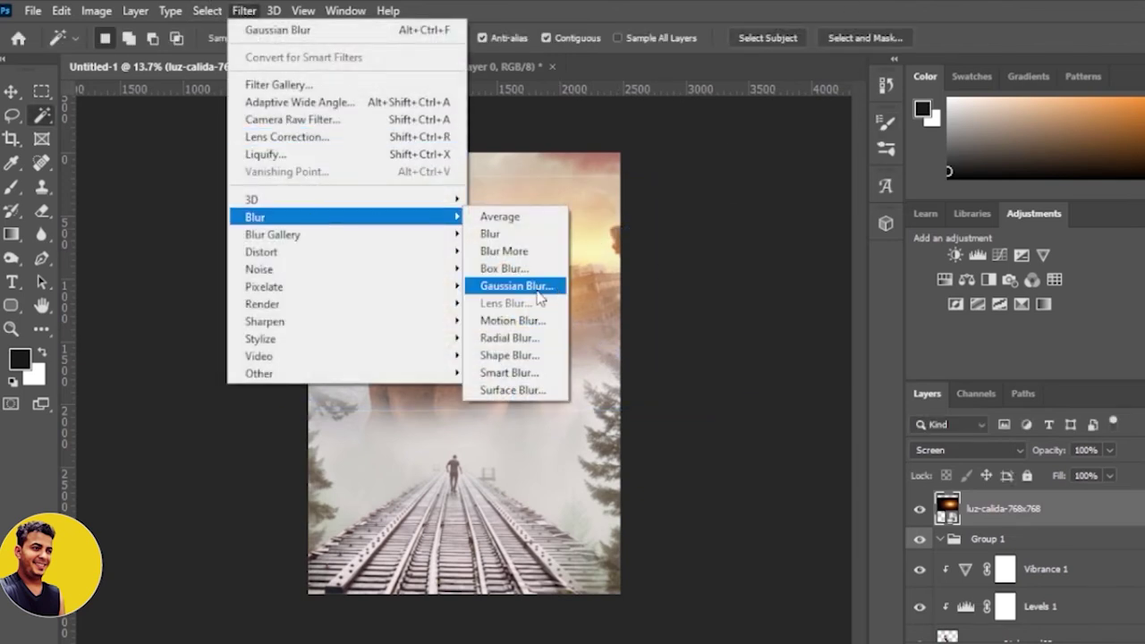
pyautogui.click(537, 287)
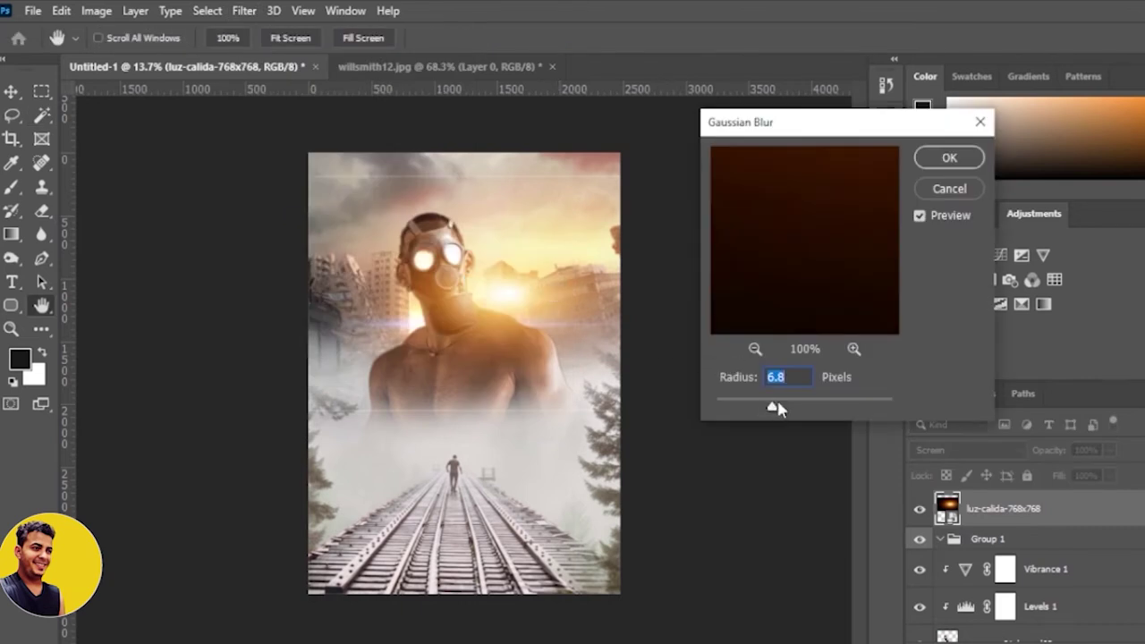
pyautogui.moveTo(772, 407); pyautogui.dragTo(786, 408)
pyautogui.click(947, 157)
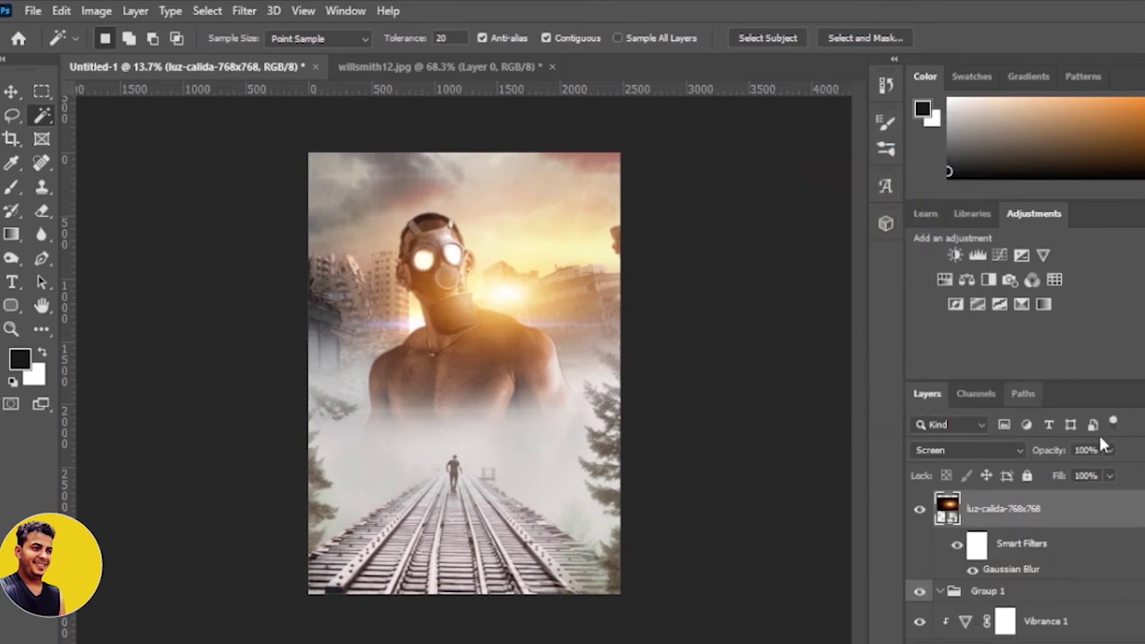
# Step: Set the glow layer to 75% opacity and 88% fill
pyautogui.click(1112, 452)
pyautogui.moveTo(1115, 472); pyautogui.dragTo(1092, 476)
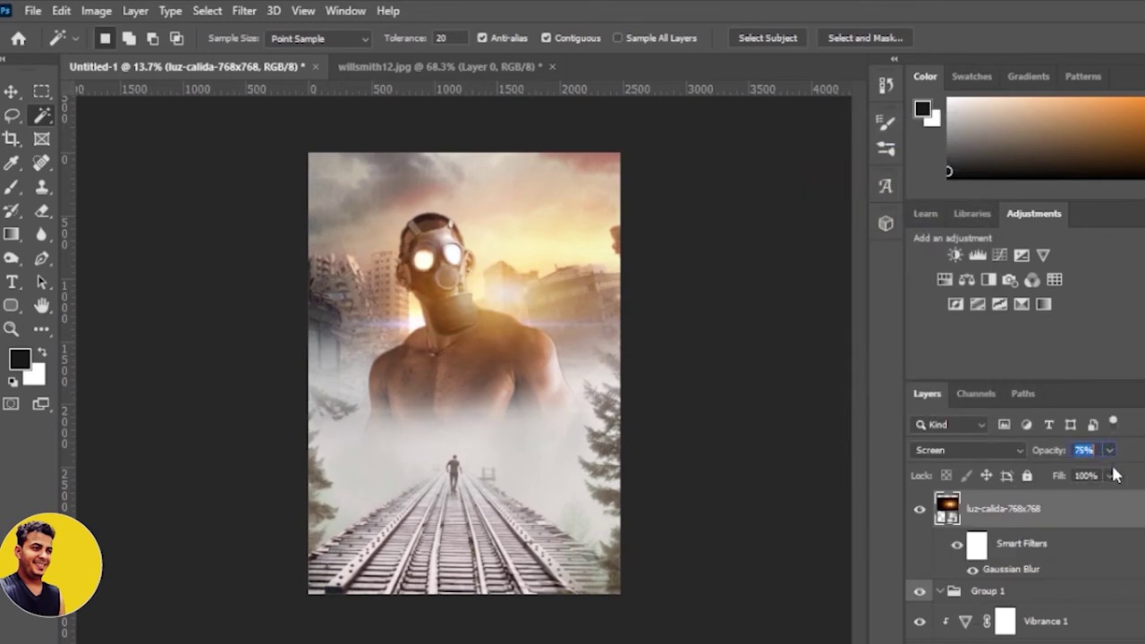
pyautogui.click(1109, 476)
pyautogui.moveTo(1108, 499); pyautogui.dragTo(1103, 501)
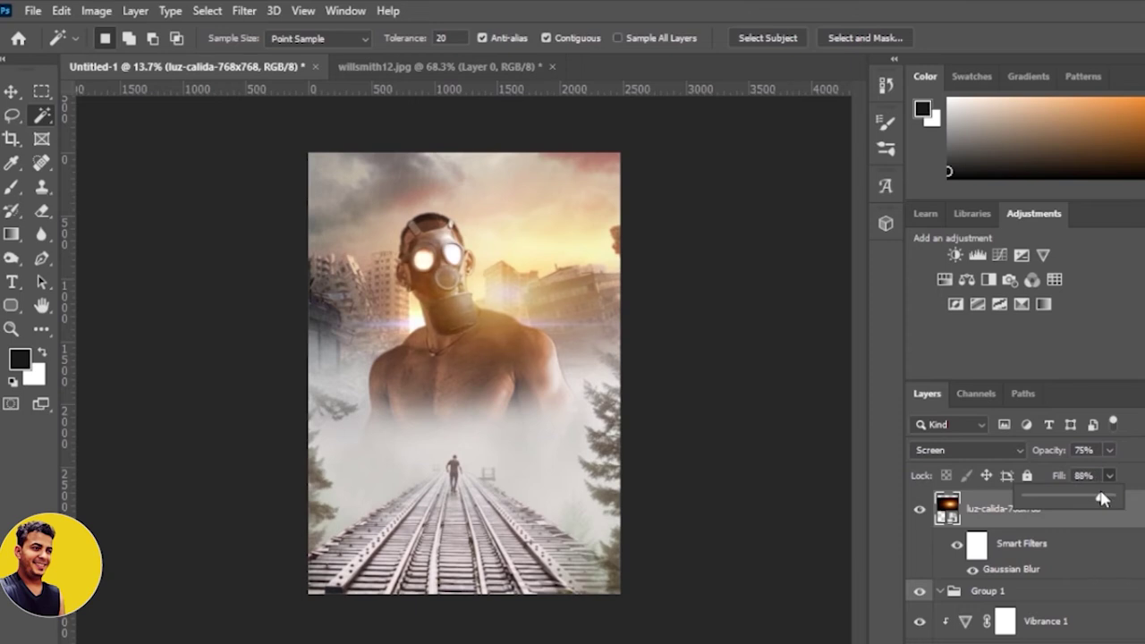
pyautogui.click(1087, 641)
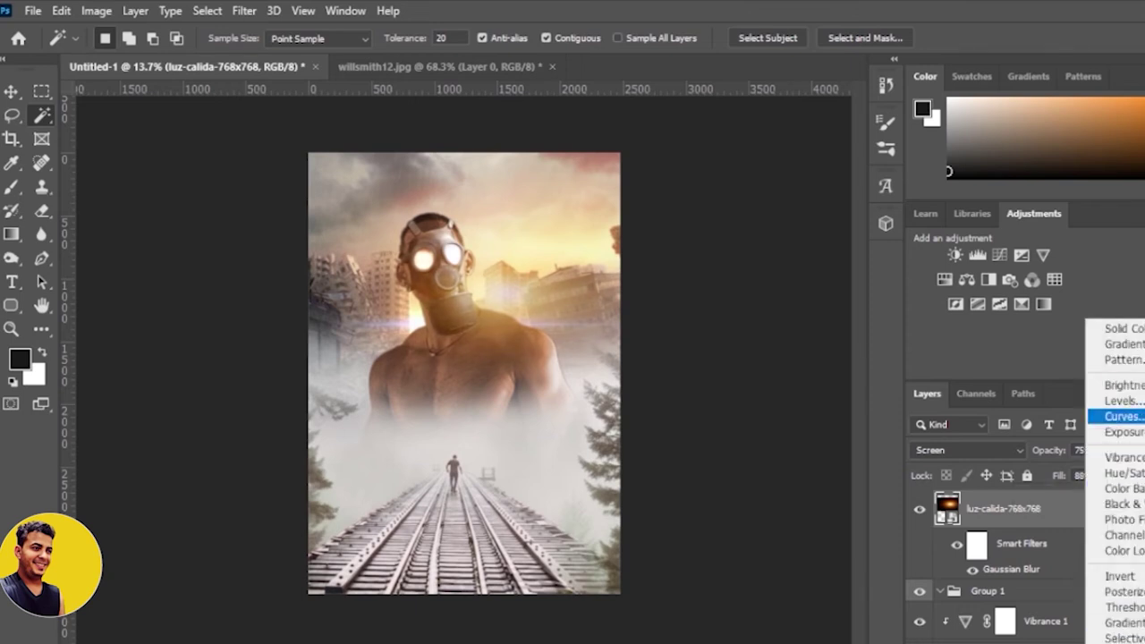
# Step: Add a Levels 2 adjustment with input black 25 and output white 248
pyautogui.click(1123, 401)
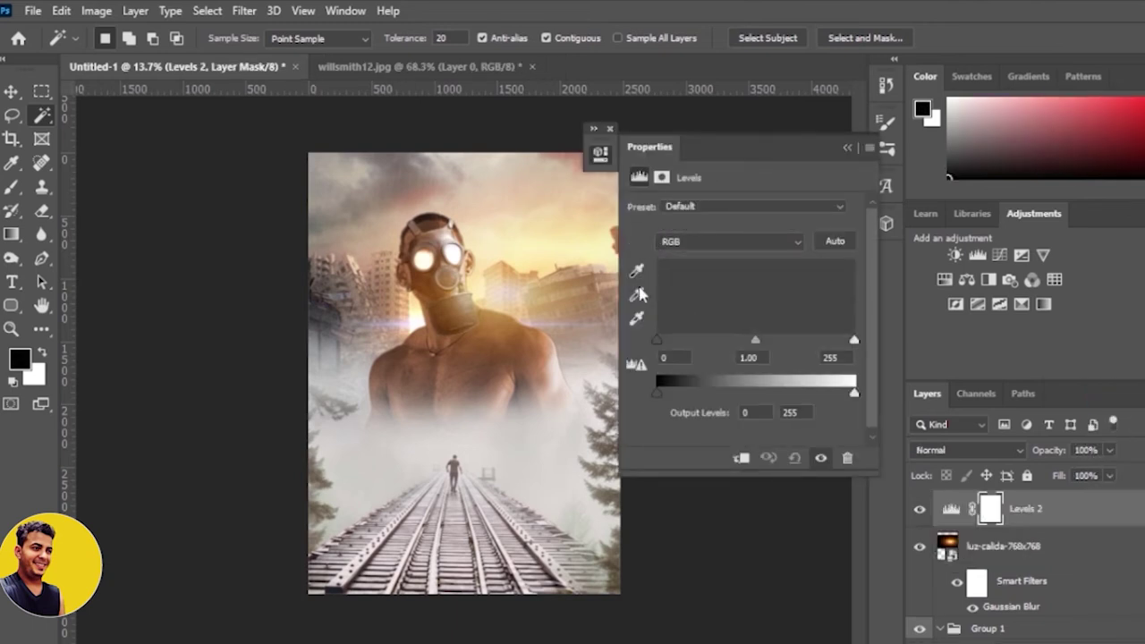
pyautogui.moveTo(658, 341); pyautogui.dragTo(677, 343)
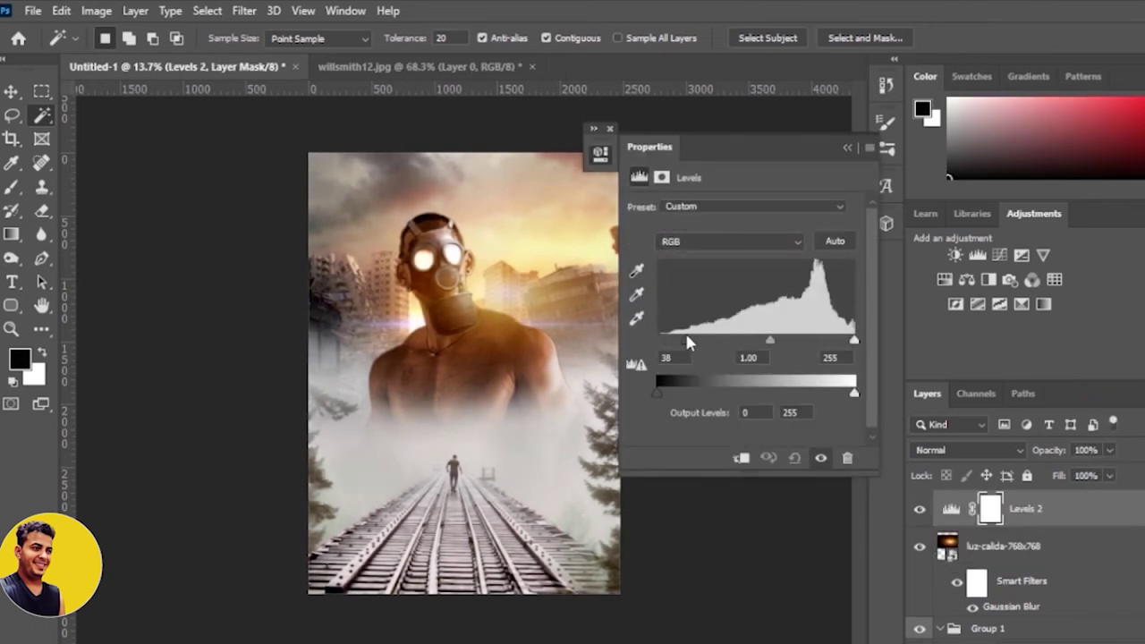
pyautogui.moveTo(663, 394)
pyautogui.mouseDown()
pyautogui.moveTo(691, 390)
pyautogui.moveTo(647, 396)
pyautogui.mouseUp()
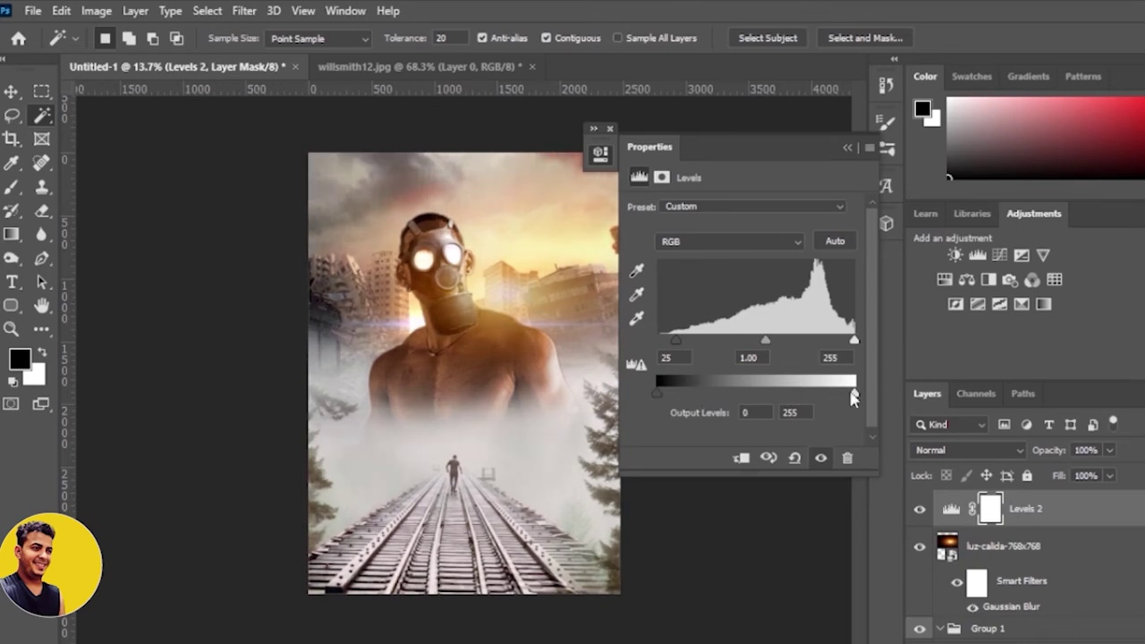
pyautogui.moveTo(855, 394)
pyautogui.mouseDown()
pyautogui.moveTo(846, 408)
pyautogui.moveTo(849, 398)
pyautogui.mouseUp()
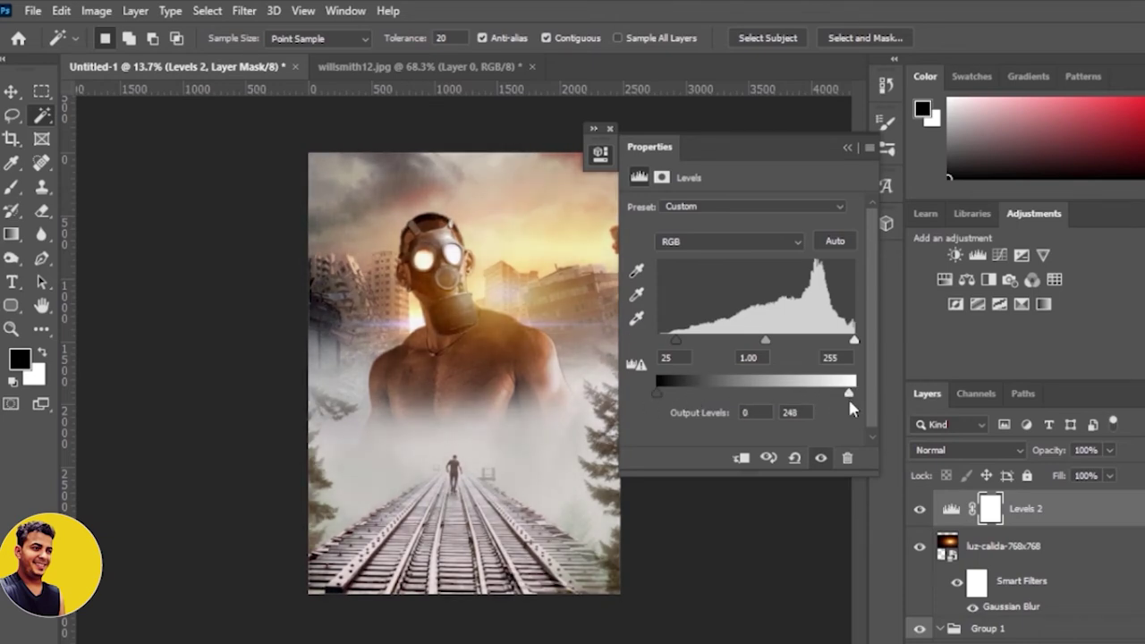
pyautogui.click(846, 145)
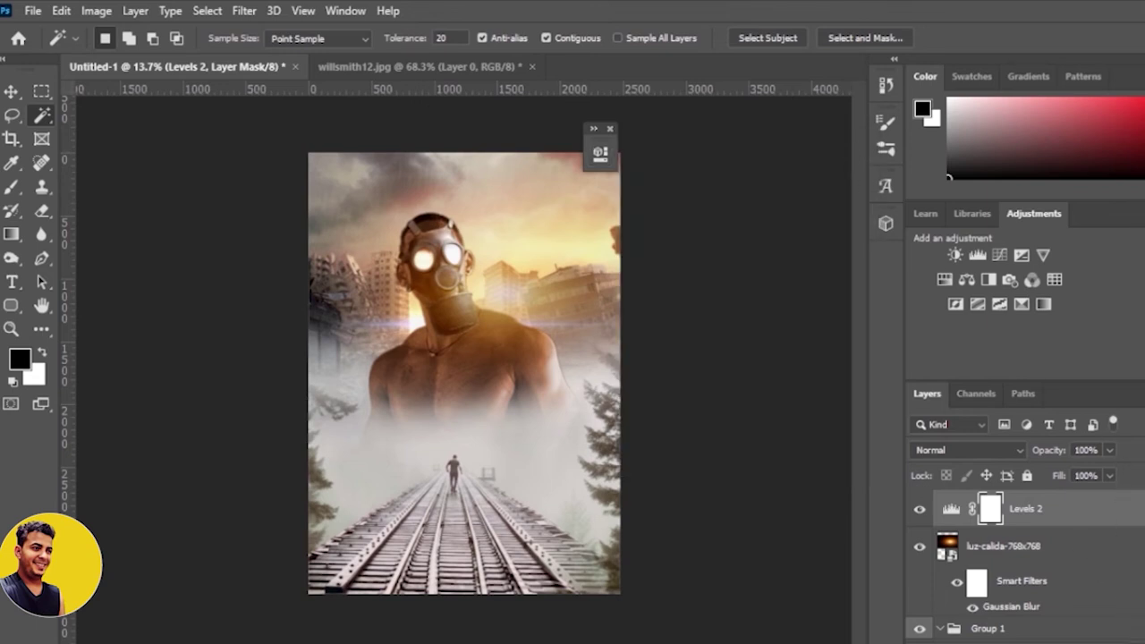
pyautogui.keyDown('ctrl'); pyautogui.click(953, 512); pyautogui.keyUp('ctrl')
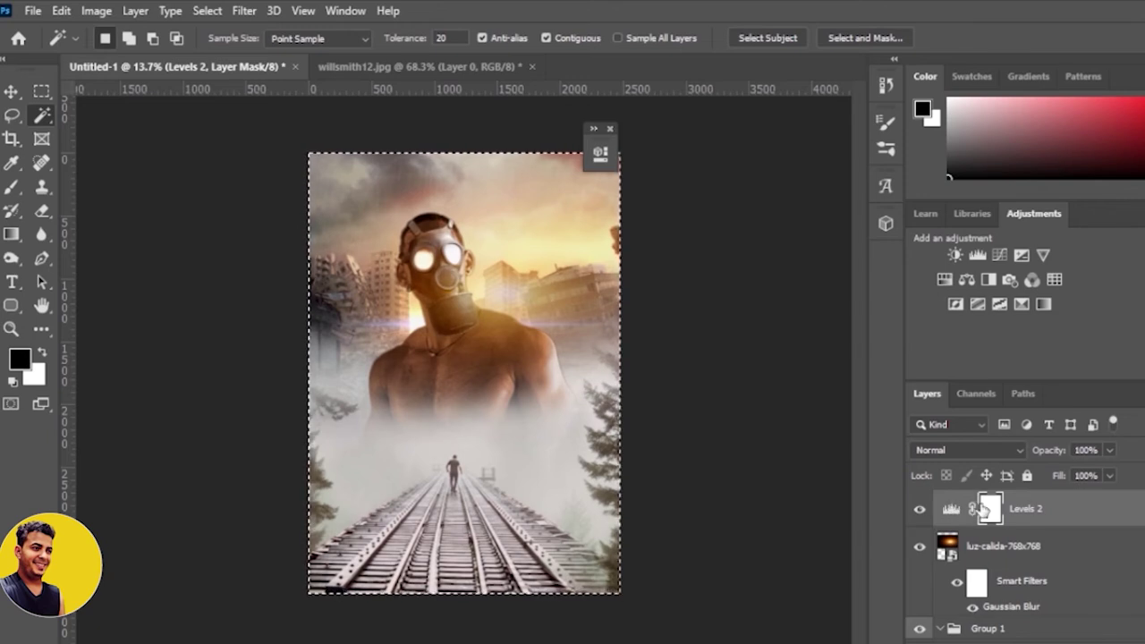
pyautogui.hotkey('ctrl', 'd')
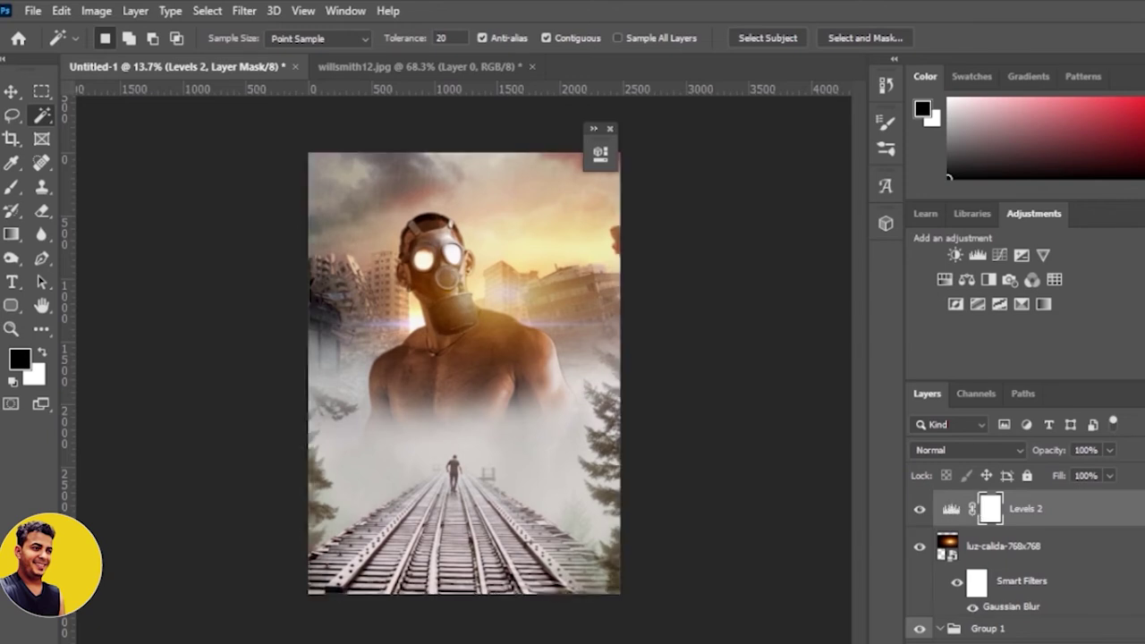
# Step: Create a new layer filled with orange #bb5f00
pyautogui.hotkey('ctrl', 'shift', 'alt', 'n')
pyautogui.click(25, 364)
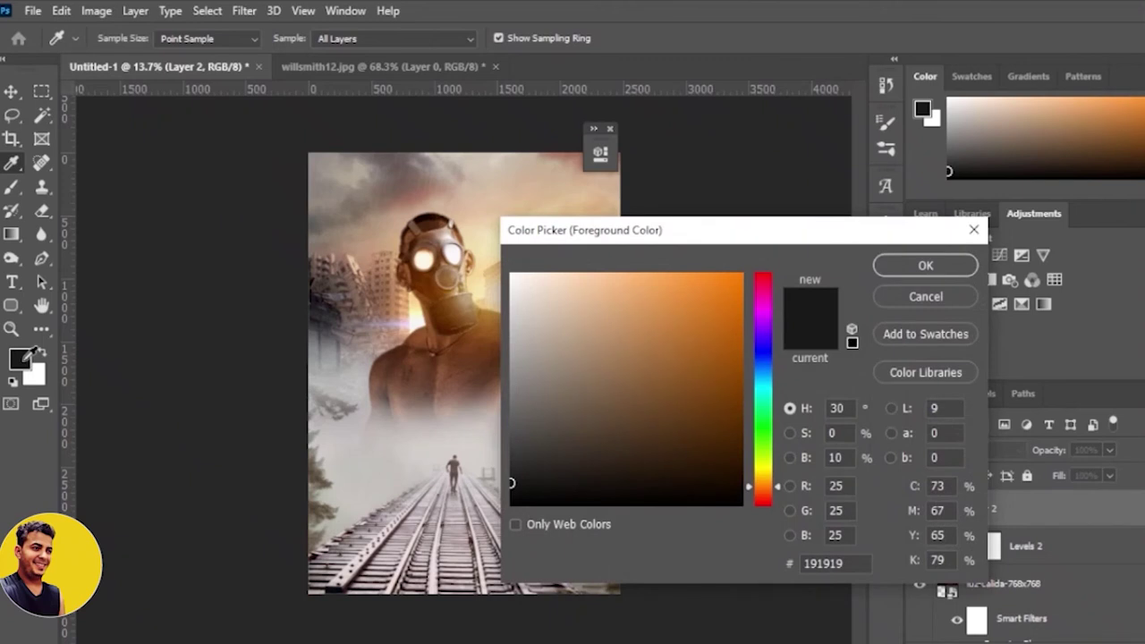
pyautogui.moveTo(735, 307); pyautogui.dragTo(752, 335)
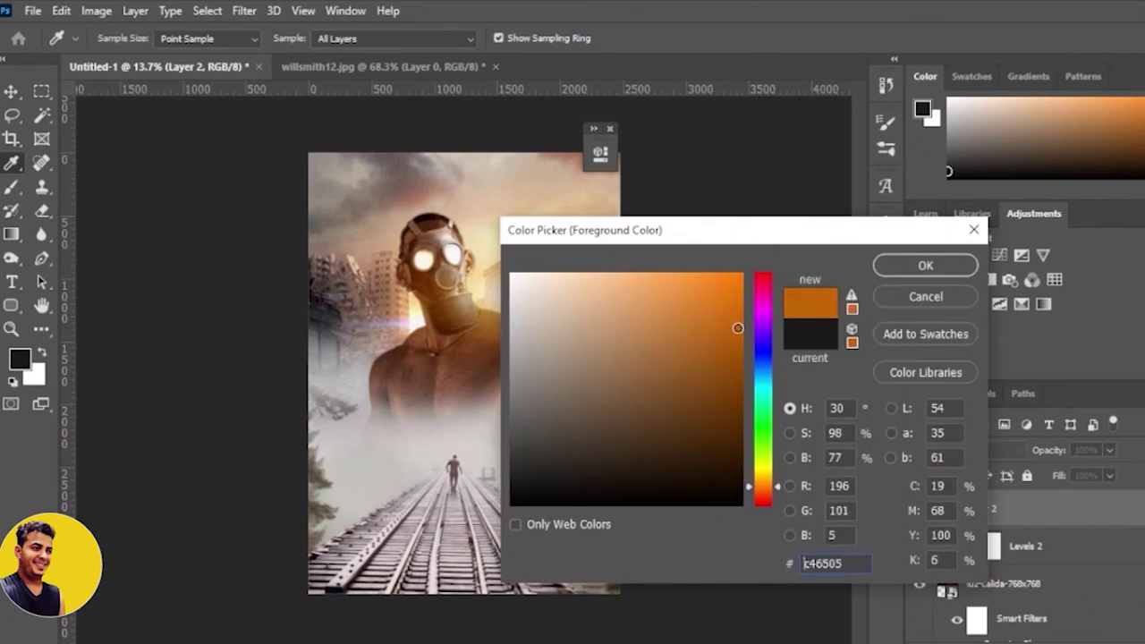
pyautogui.click(886, 267)
pyautogui.press('w')
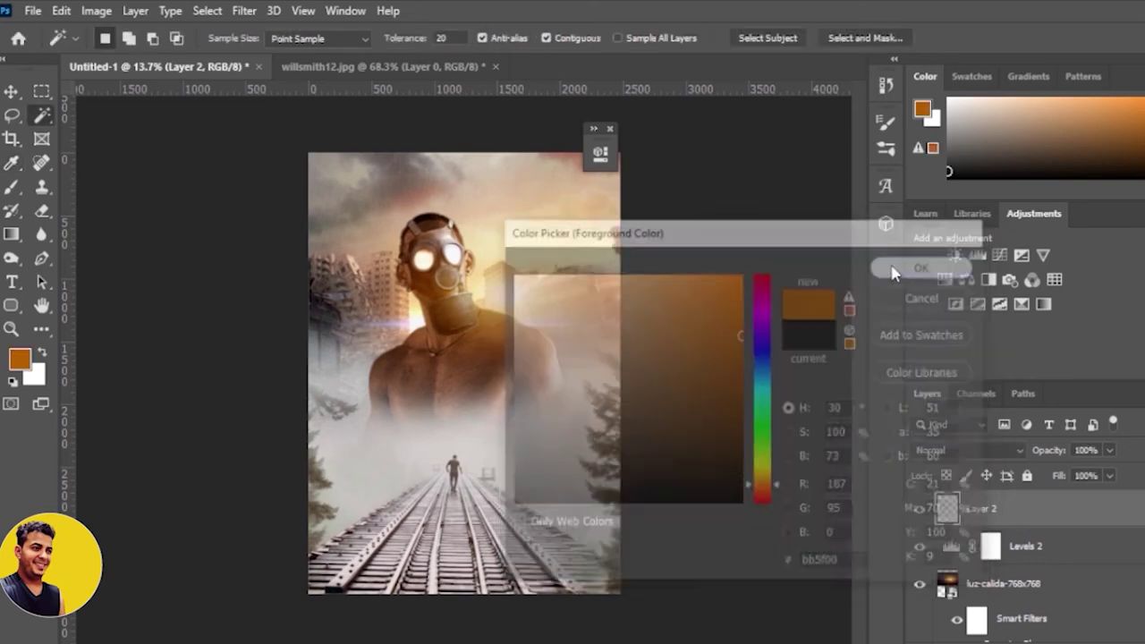
pyautogui.hotkey('alt', 'BackSpace')
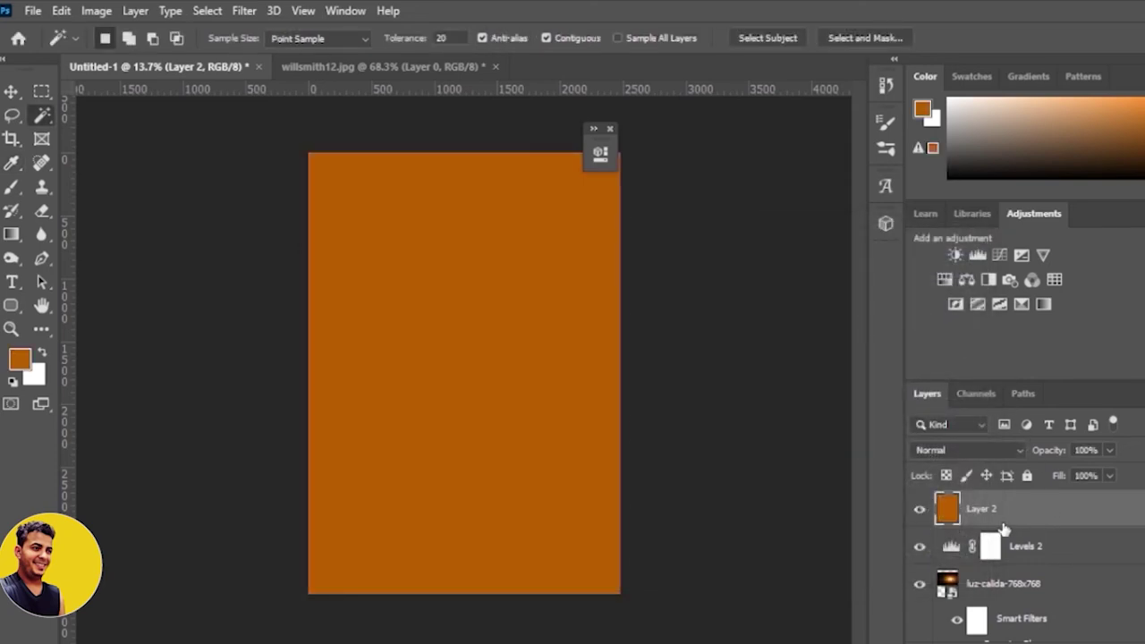
# Step: Blend the orange layer in Soft Light at 71% fill and 84% opacity
pyautogui.click(966, 450)
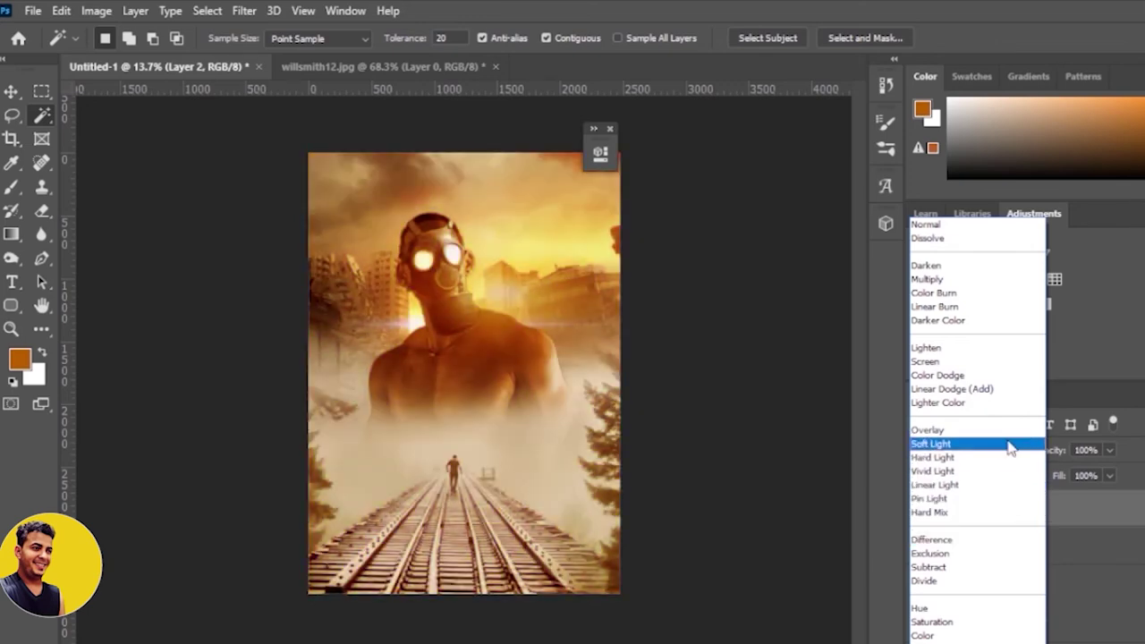
pyautogui.click(1010, 447)
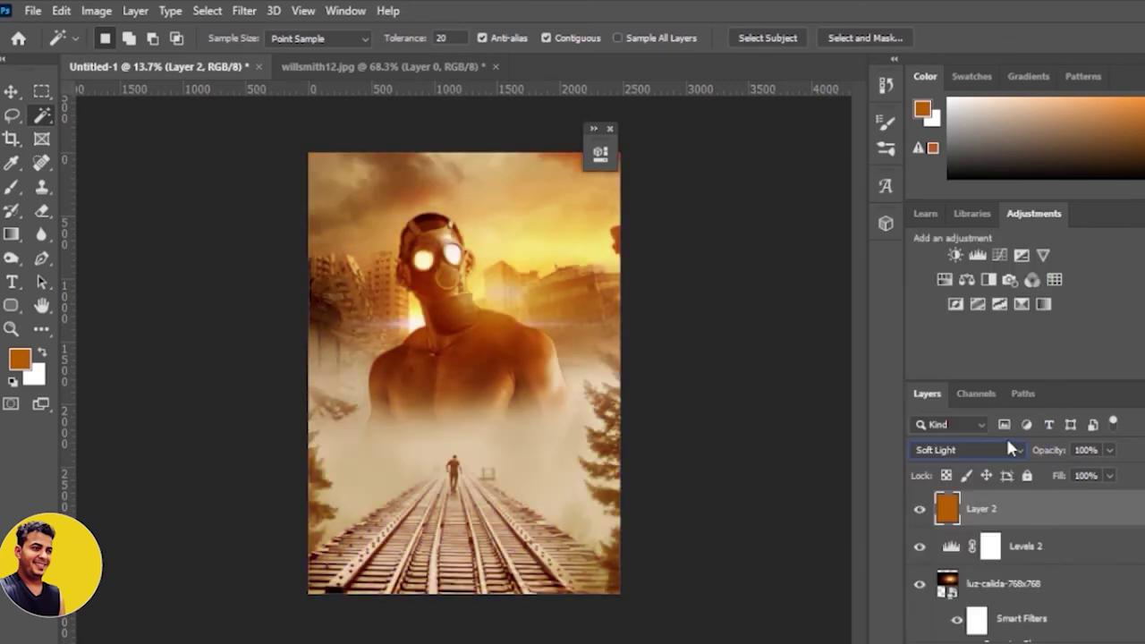
pyautogui.click(1110, 477)
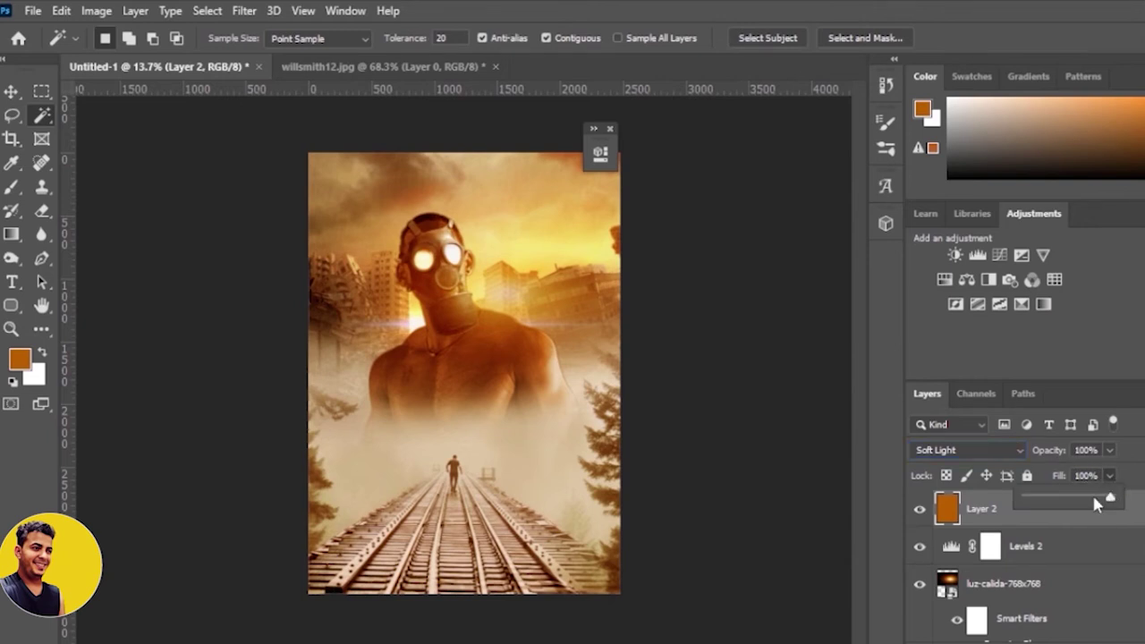
pyautogui.moveTo(1093, 506); pyautogui.dragTo(1099, 480)
pyautogui.click(1110, 451)
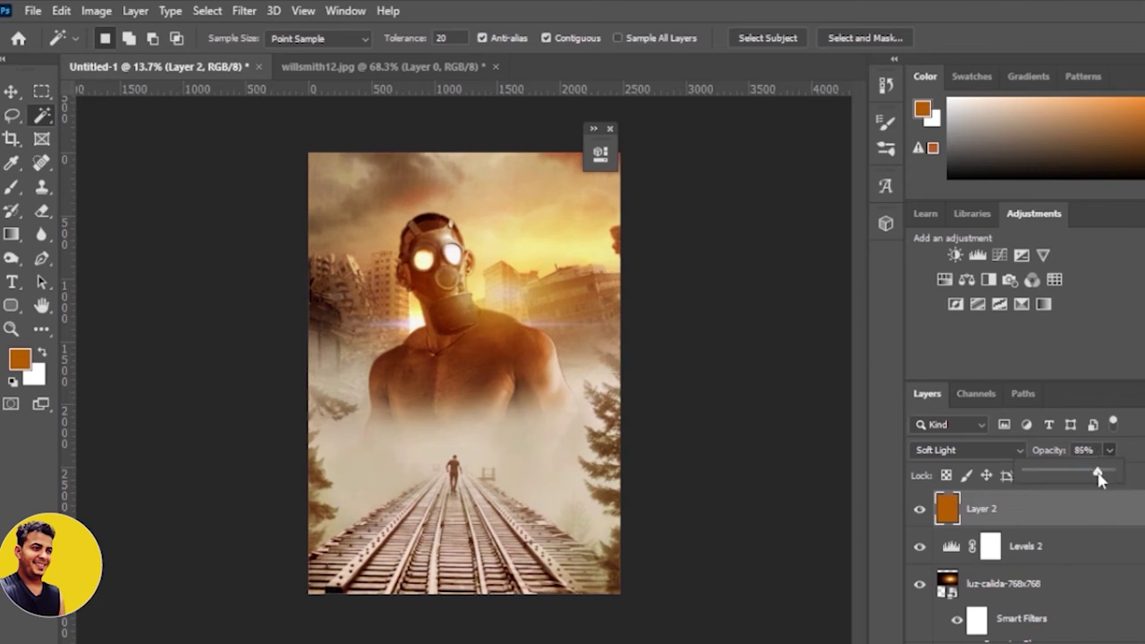
pyautogui.click(610, 130)
# Step: Browse the layer stack, selecting the gas mask, Layer 2 and Layer 1 in turn
pyautogui.click(10, 93)
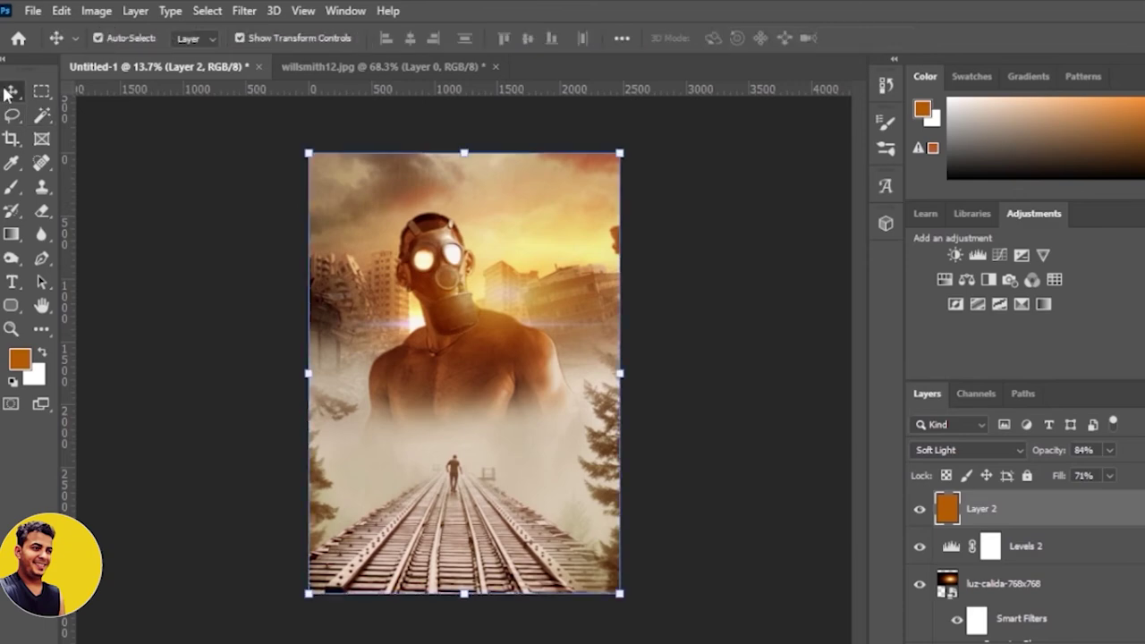
pyautogui.scroll(2, 493, 213)
pyautogui.scroll(2, 440, 205)
pyautogui.scroll(1, 442, 211)
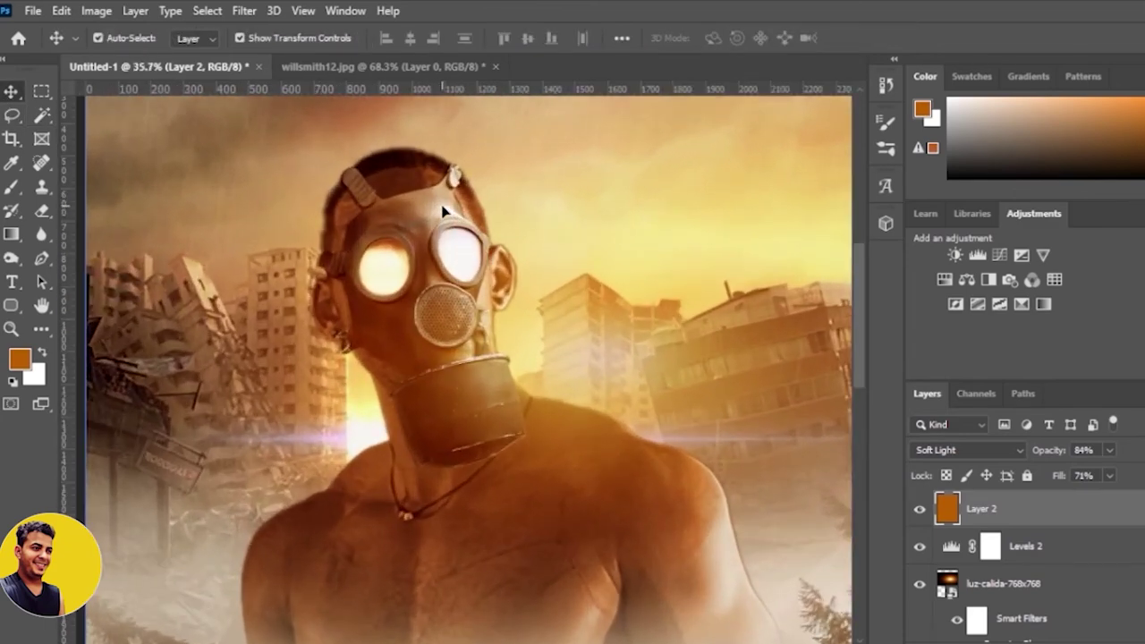
pyautogui.scroll(-1, 426, 219)
pyautogui.scroll(-1, 426, 218)
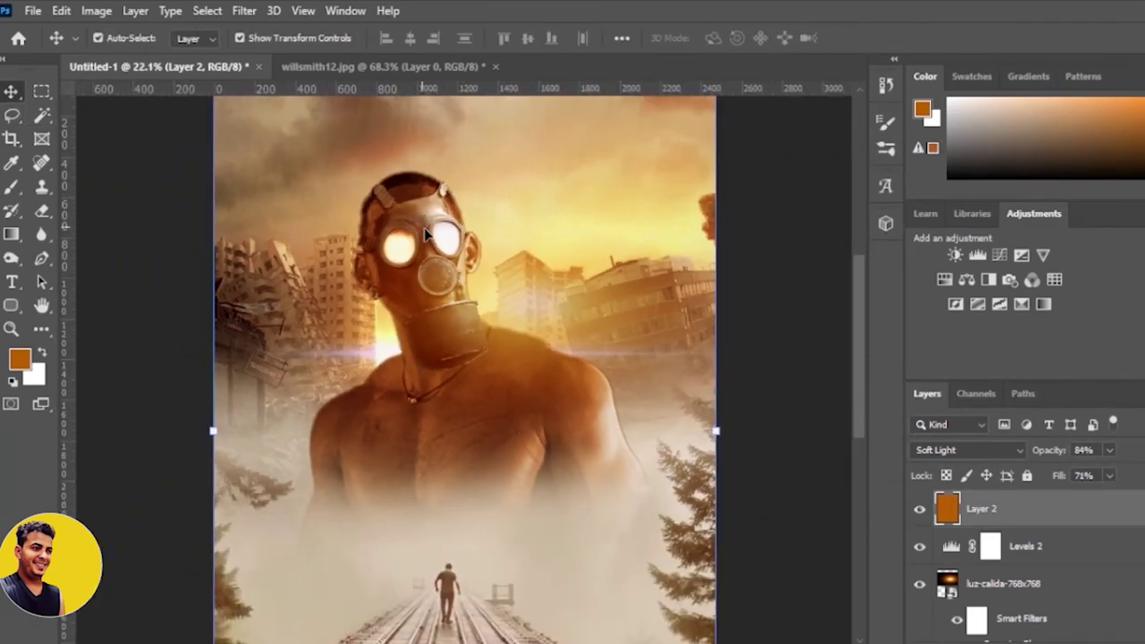
pyautogui.scroll(-3, 1071, 598)
pyautogui.scroll(-2, 1071, 598)
pyautogui.click(1078, 591)
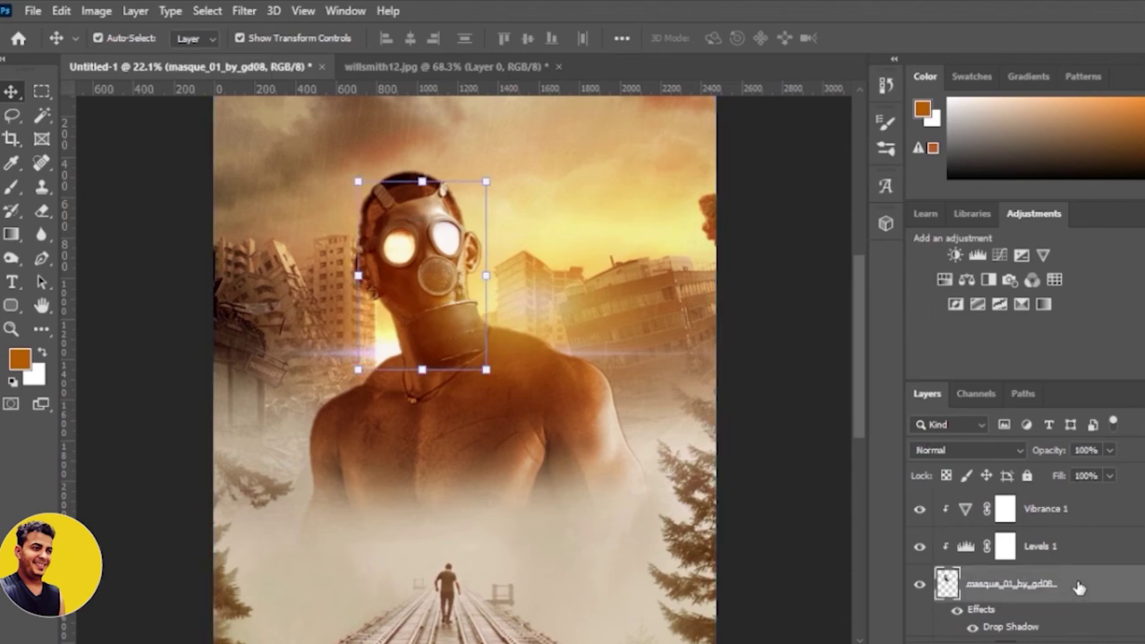
pyautogui.scroll(1, 426, 217)
pyautogui.scroll(2, 421, 224)
pyautogui.scroll(2, 404, 234)
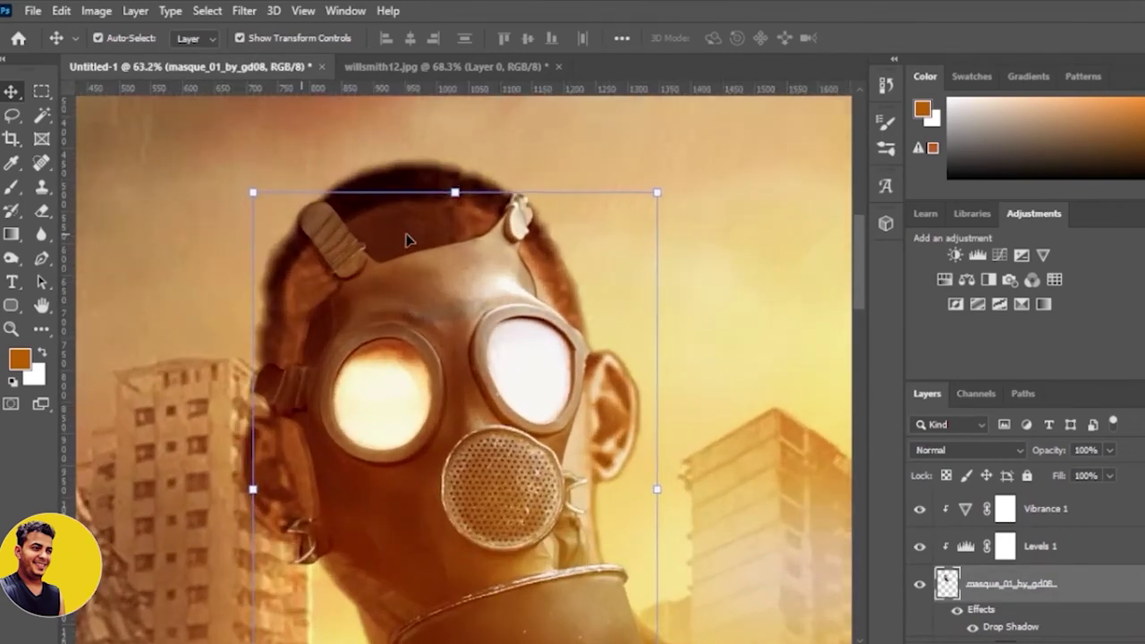
pyautogui.scroll(-2, 367, 233)
pyautogui.scroll(-1, 371, 247)
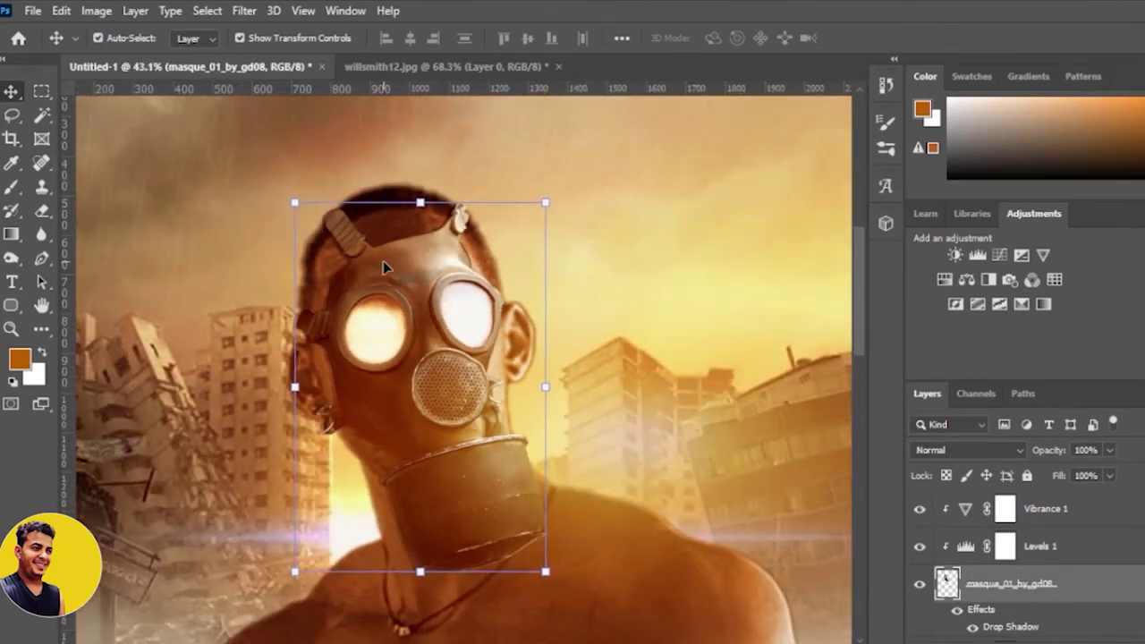
pyautogui.click(401, 281)
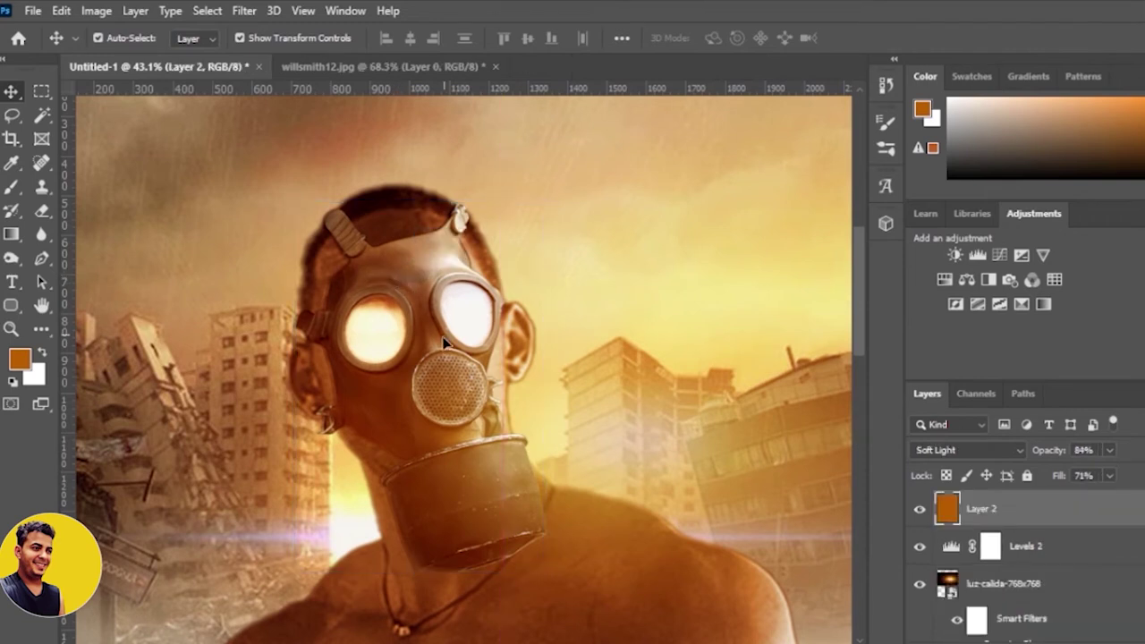
pyautogui.moveTo(445, 343); pyautogui.dragTo(452, 295)
pyautogui.scroll(-2, 1074, 546)
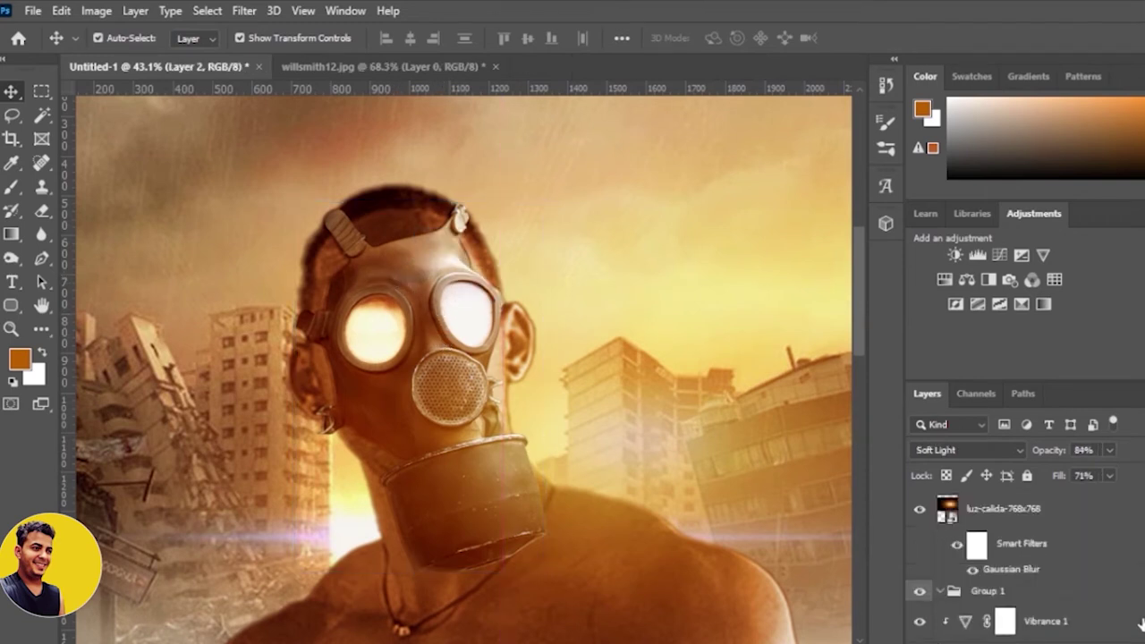
pyautogui.scroll(-3, 1074, 546)
pyautogui.scroll(-2, 1076, 545)
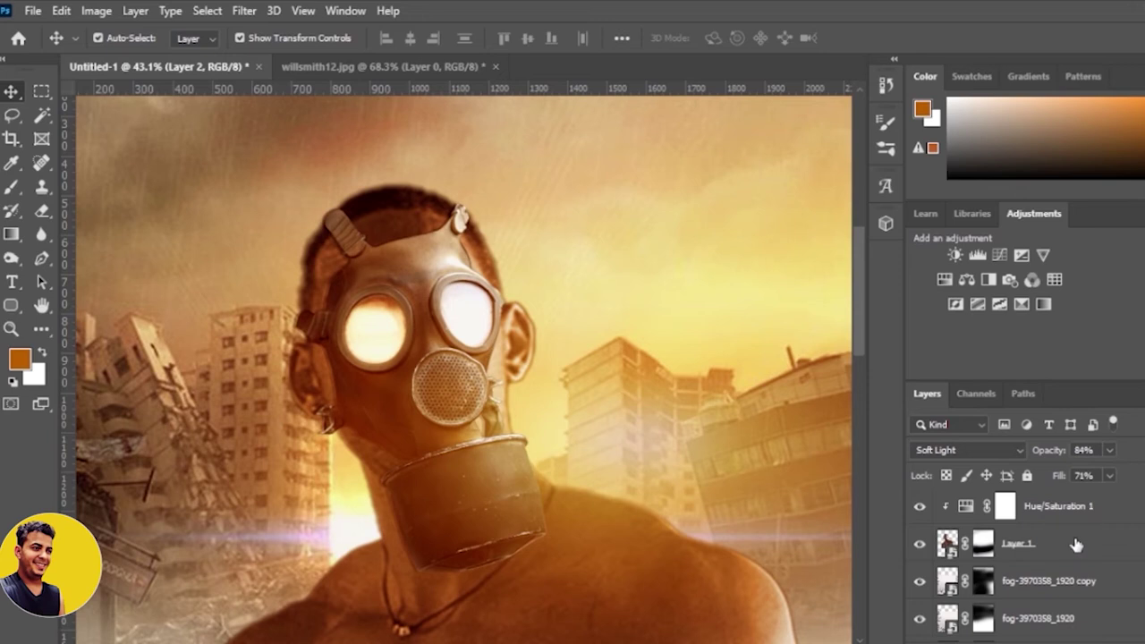
pyautogui.click(1076, 546)
pyautogui.scroll(1, 1081, 564)
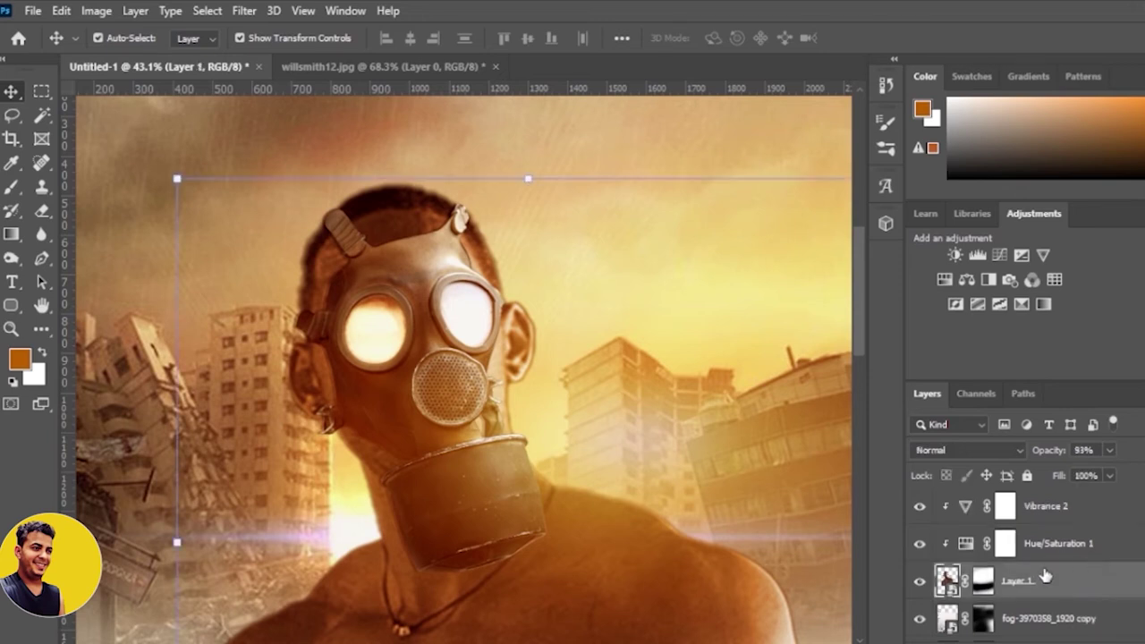
pyautogui.scroll(1, 1105, 580)
pyautogui.scroll(2, 1119, 582)
# Step: Nudge the masque_01_by_gd08 gas mask layer up slightly, then reselect Layer 2
pyautogui.click(1102, 564)
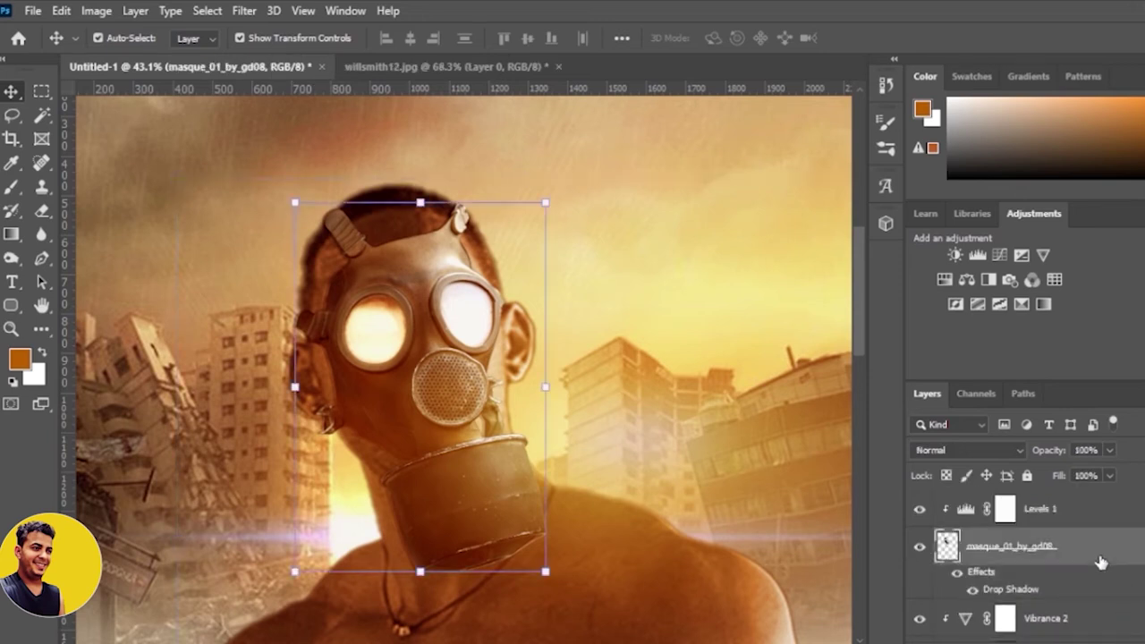
pyautogui.press('Up')
pyautogui.press('Up')
pyautogui.press('Up')
pyautogui.press('Up')
pyautogui.press('Up')
pyautogui.press('Up')
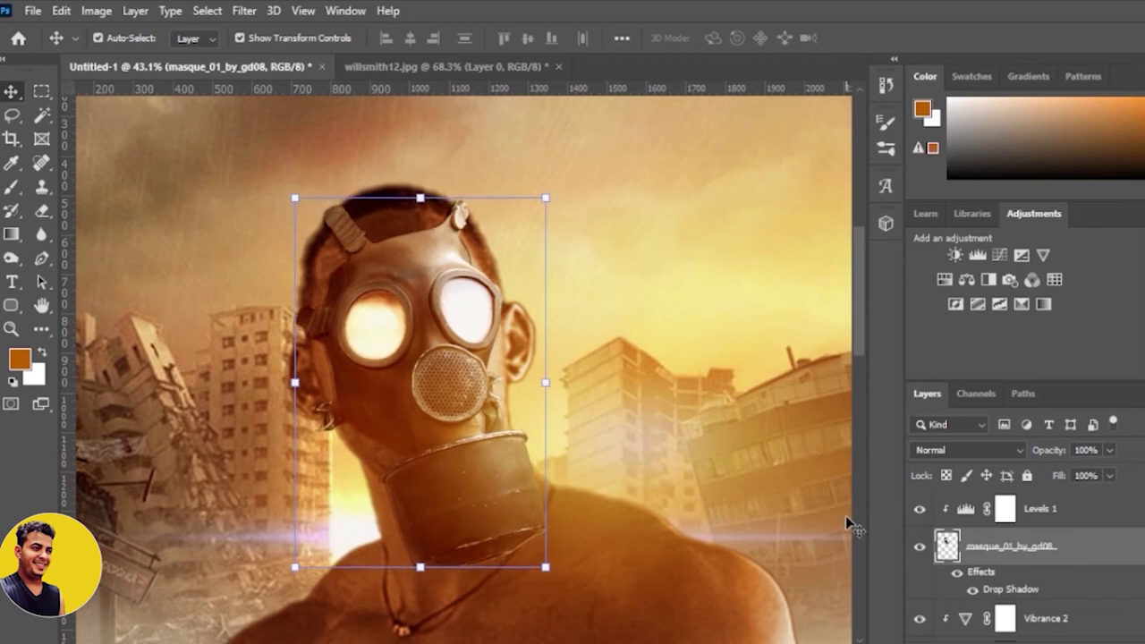
pyautogui.press('Up')
pyautogui.press('Up')
pyautogui.press('Up')
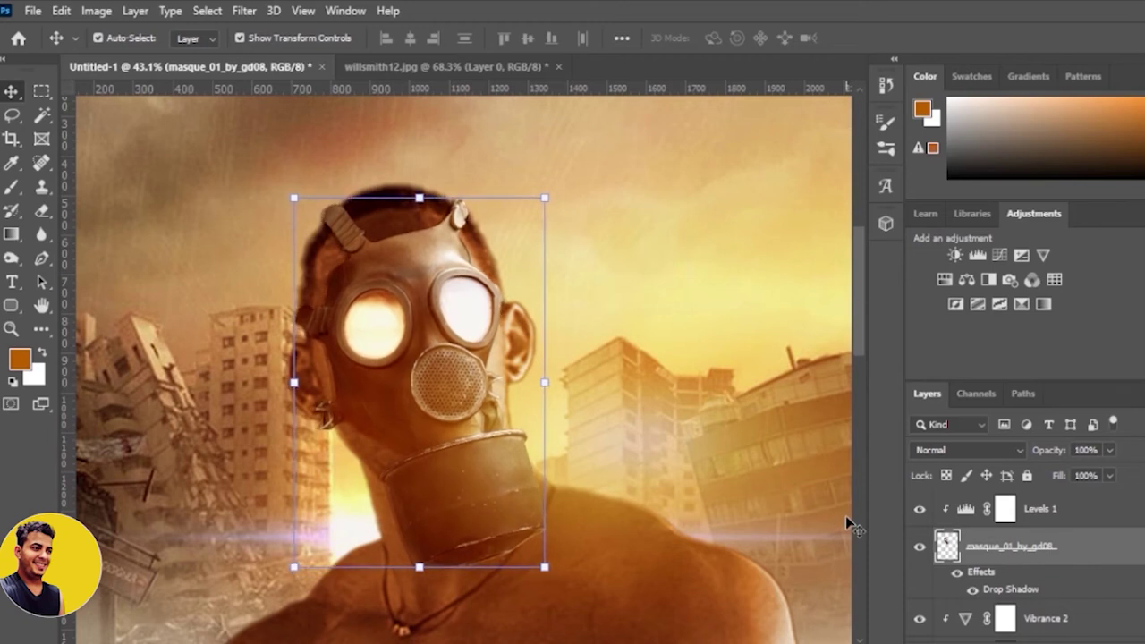
pyautogui.press('Down')
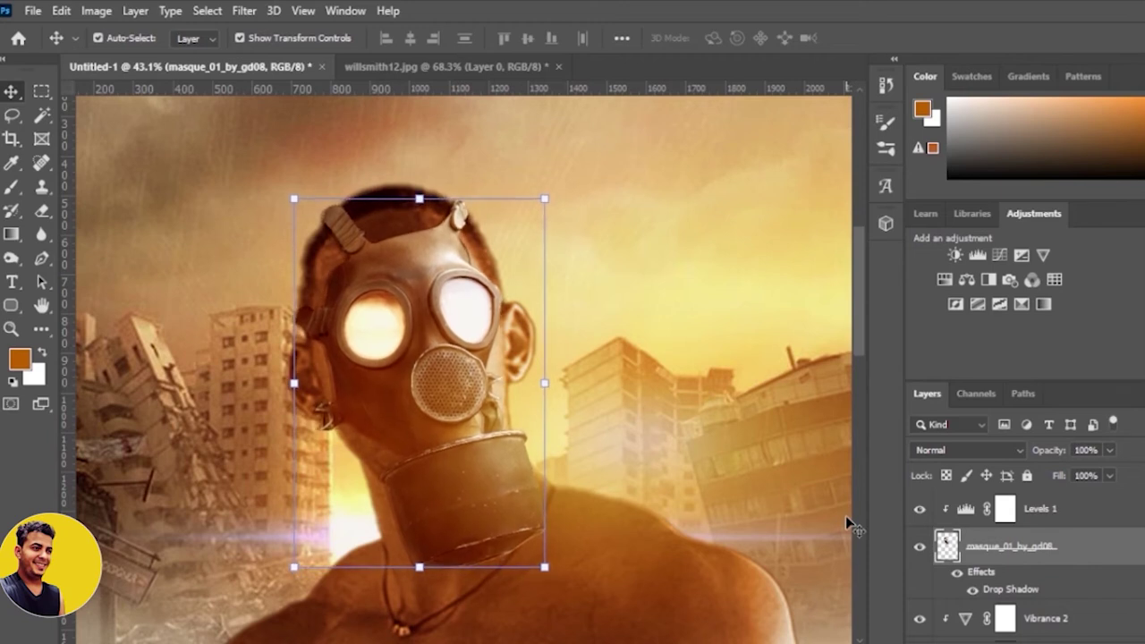
pyautogui.click(664, 270)
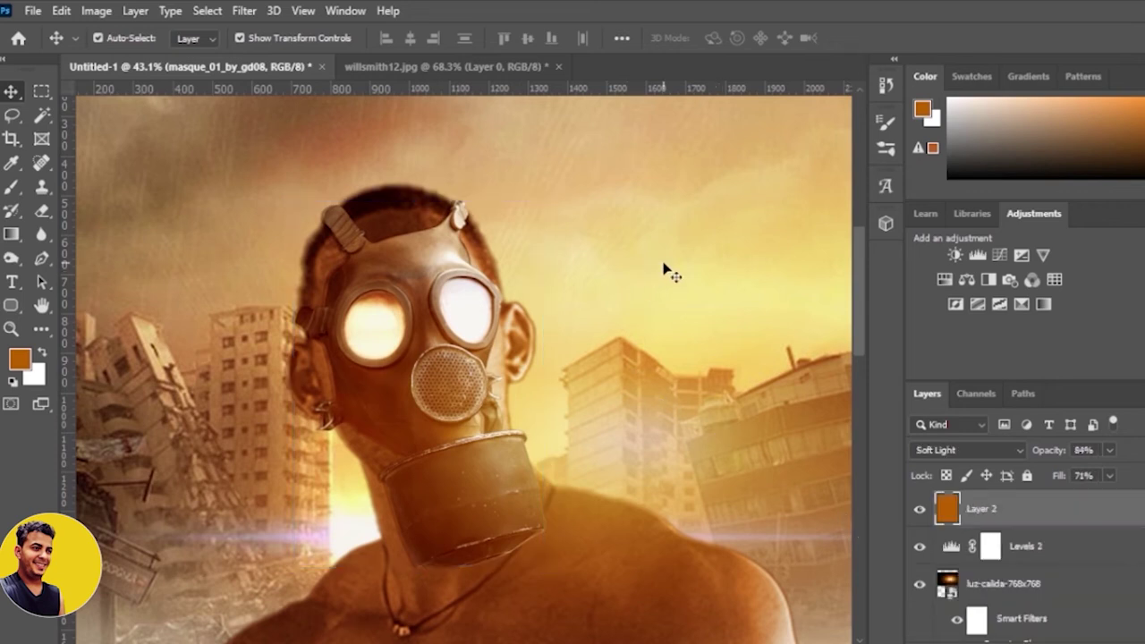
pyautogui.scroll(-2, 1101, 555)
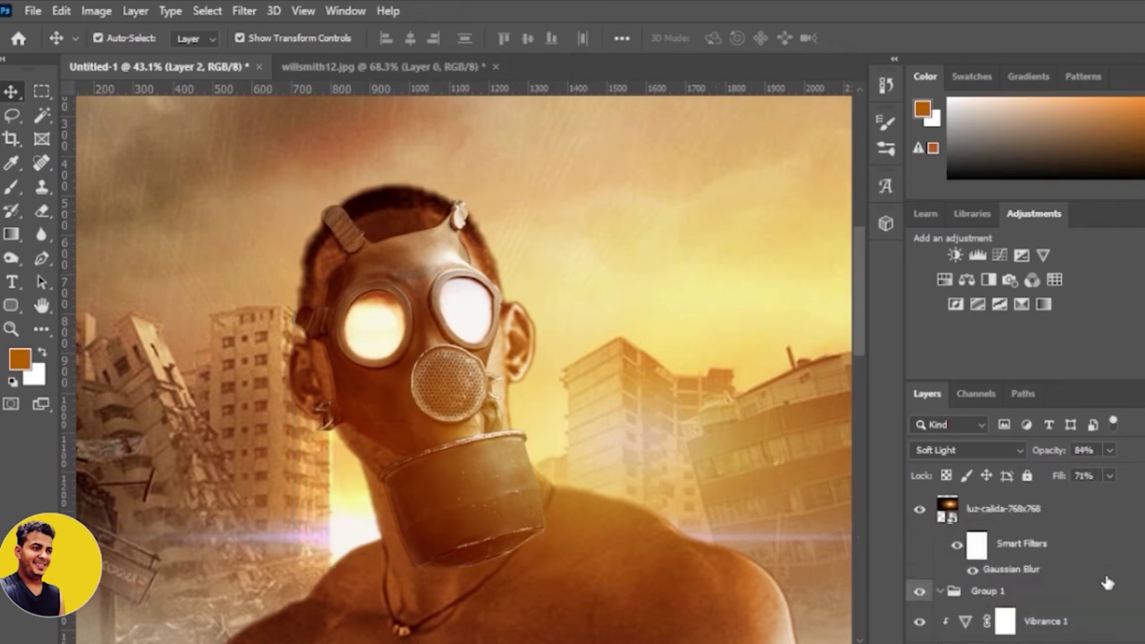
pyautogui.scroll(-2, 1105, 573)
pyautogui.scroll(-2, 1108, 584)
# Step: Add a layer mask to masque_01_by_gd08 and ready a size-100 brush at 11% flow
pyautogui.click(1106, 585)
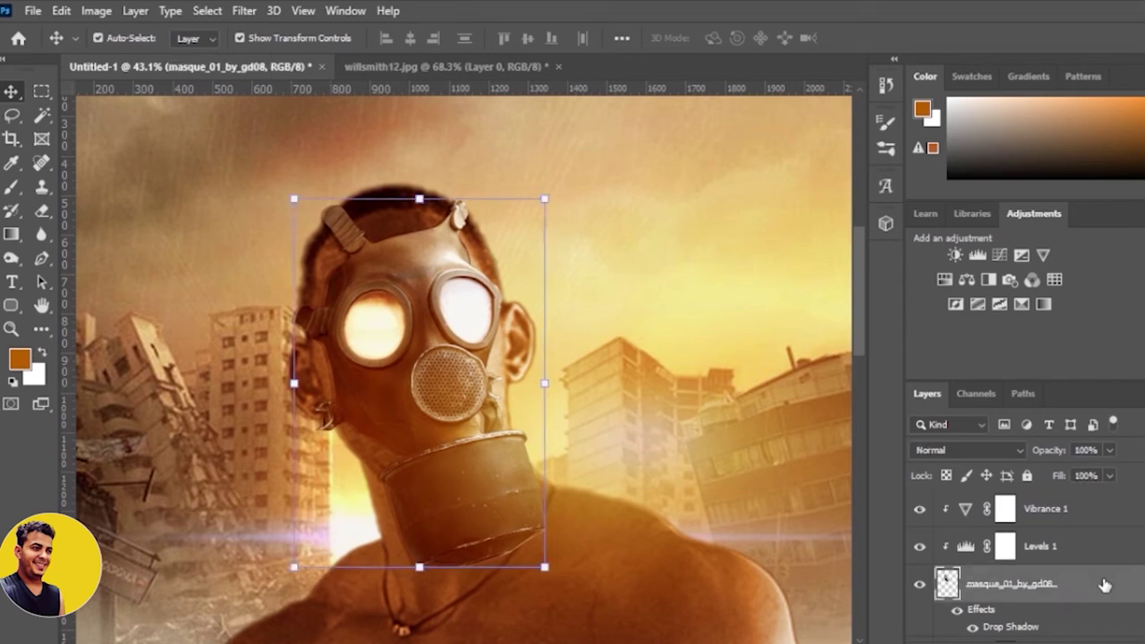
pyautogui.click(1012, 641)
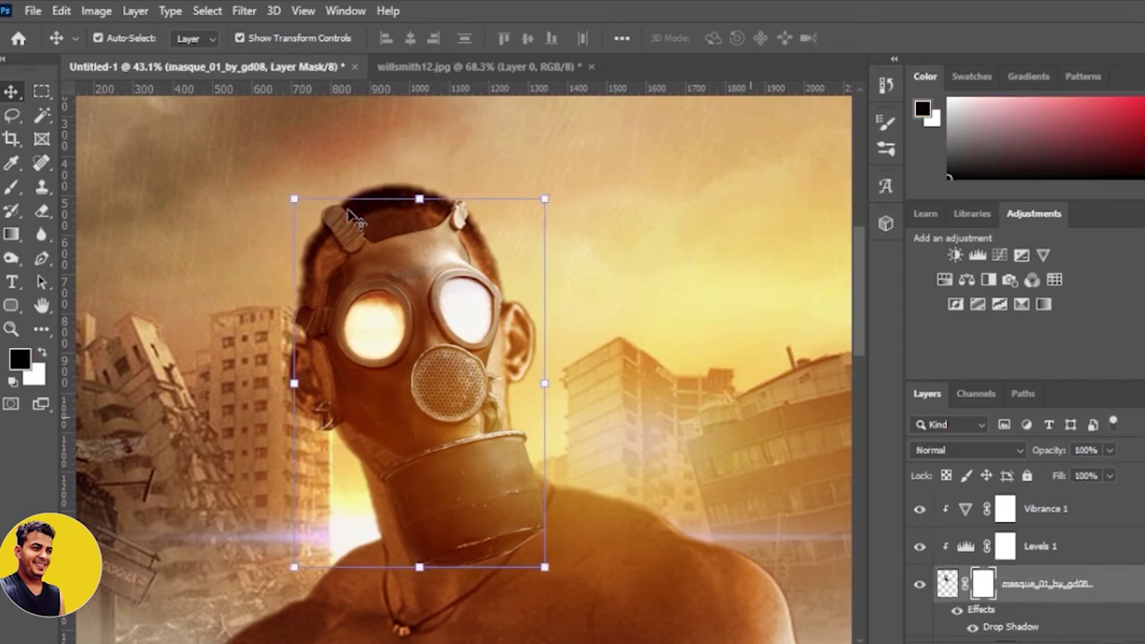
pyautogui.press('b')
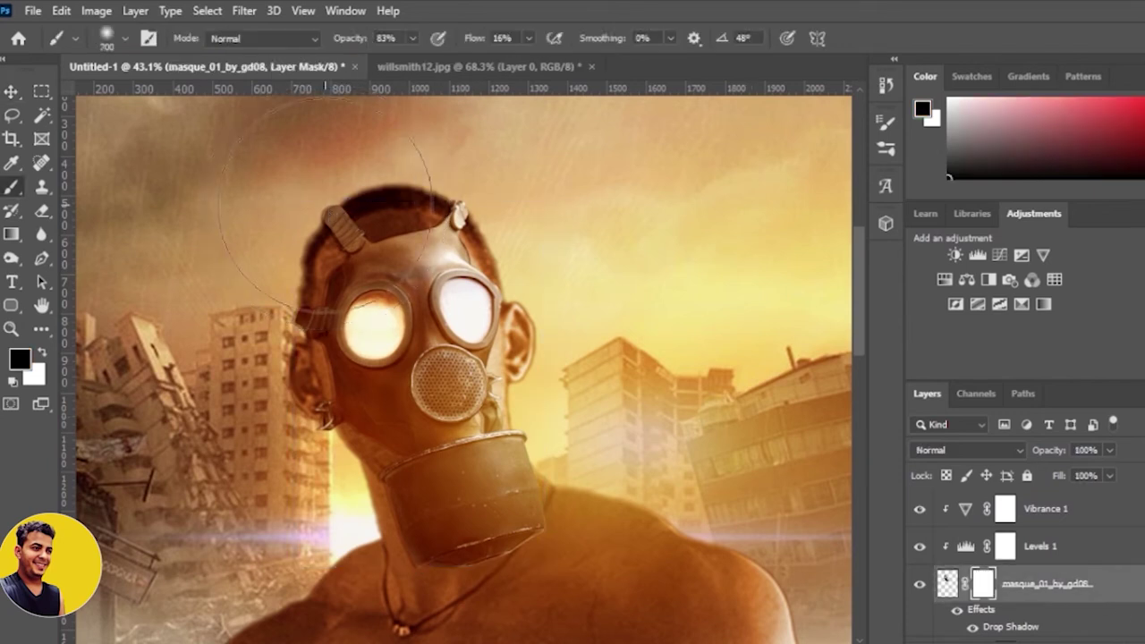
pyautogui.press('[')
pyautogui.press('[')
pyautogui.press('[')
pyautogui.click(529, 37)
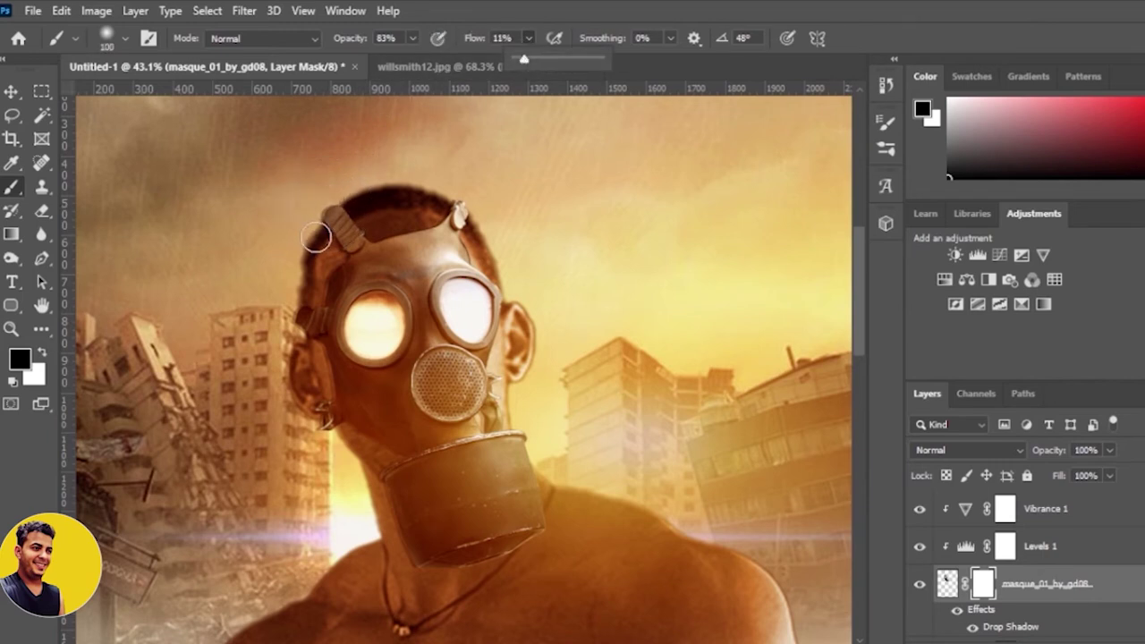
pyautogui.scroll(1, 322, 215)
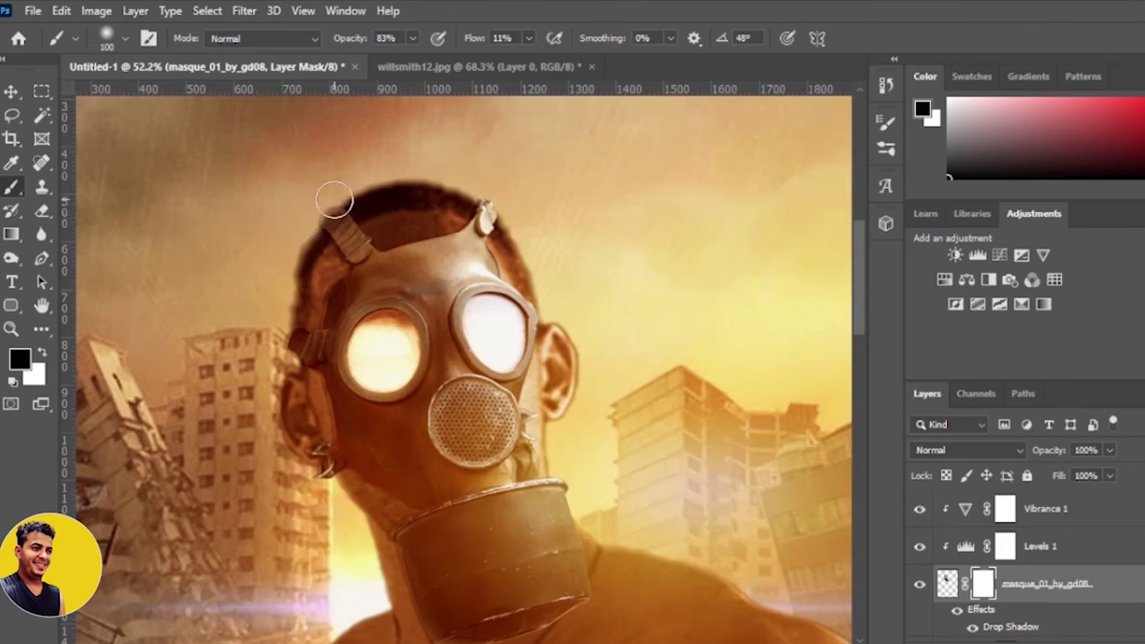
pyautogui.scroll(3, 1133, 541)
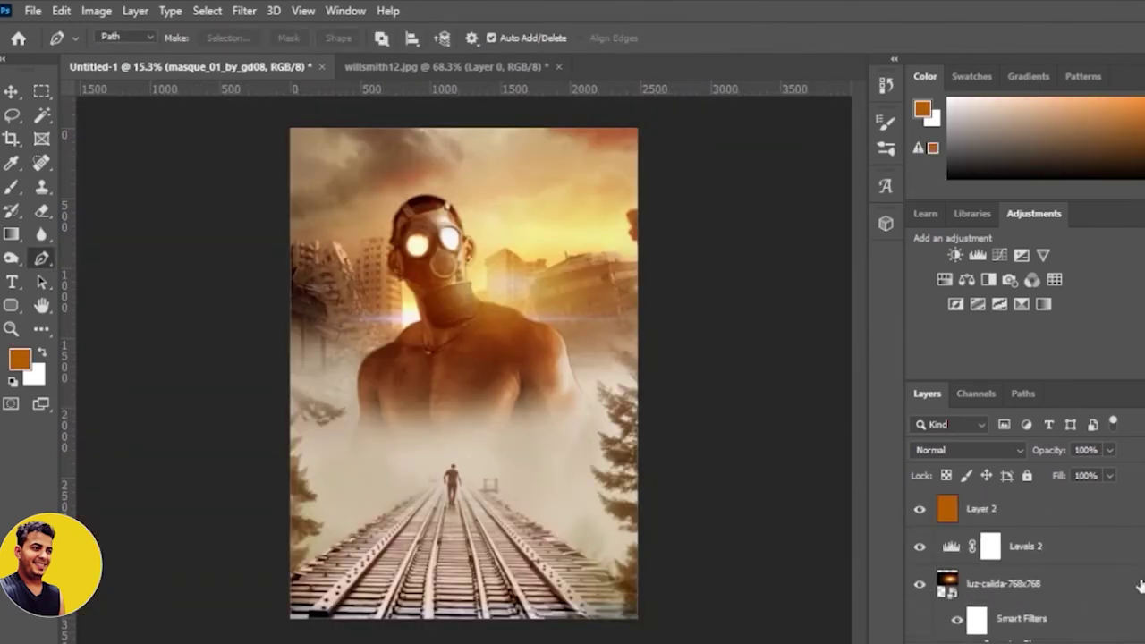
# Step: Add a black layer mask to Layer 2, dismiss the warning, and restore Soft Light blending
pyautogui.click(1028, 523)
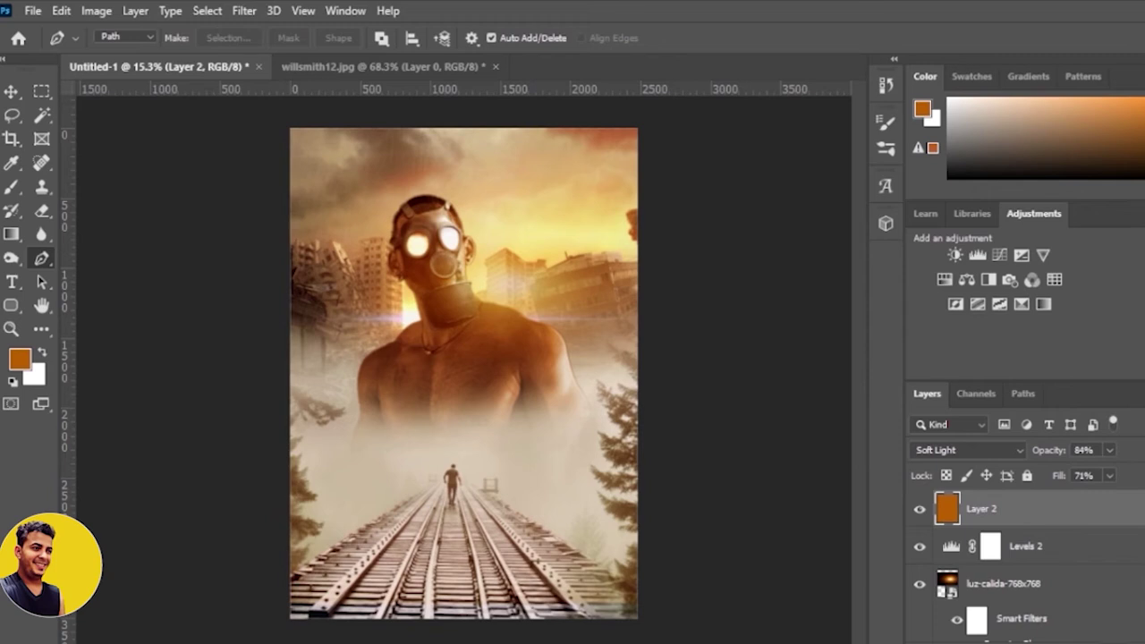
pyautogui.keyDown('alt'); pyautogui.click(980, 637); pyautogui.keyUp('alt')
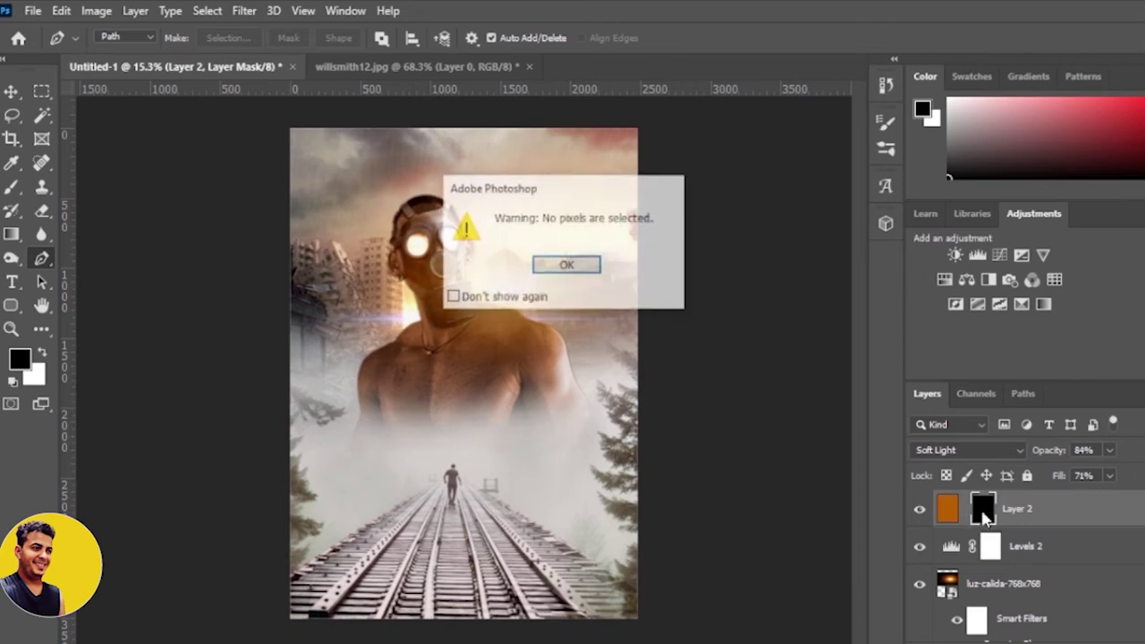
pyautogui.keyDown('ctrl'); pyautogui.click(984, 510); pyautogui.keyUp('ctrl')
pyautogui.click(567, 266)
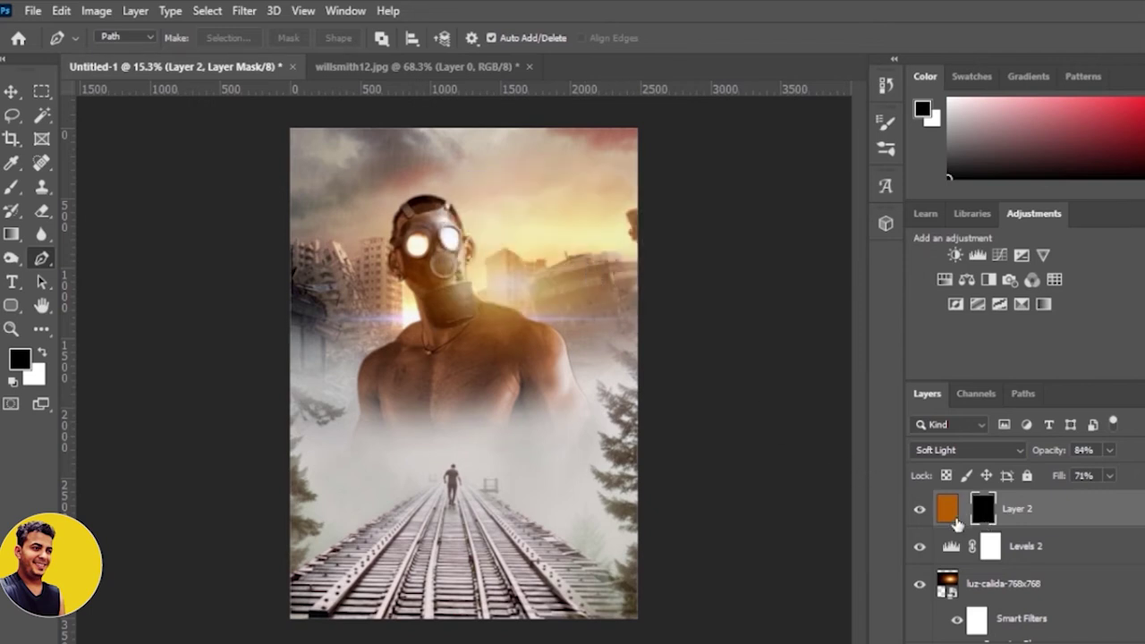
pyautogui.click(953, 519)
pyautogui.keyDown('ctrl'); pyautogui.click(950, 515); pyautogui.keyUp('ctrl')
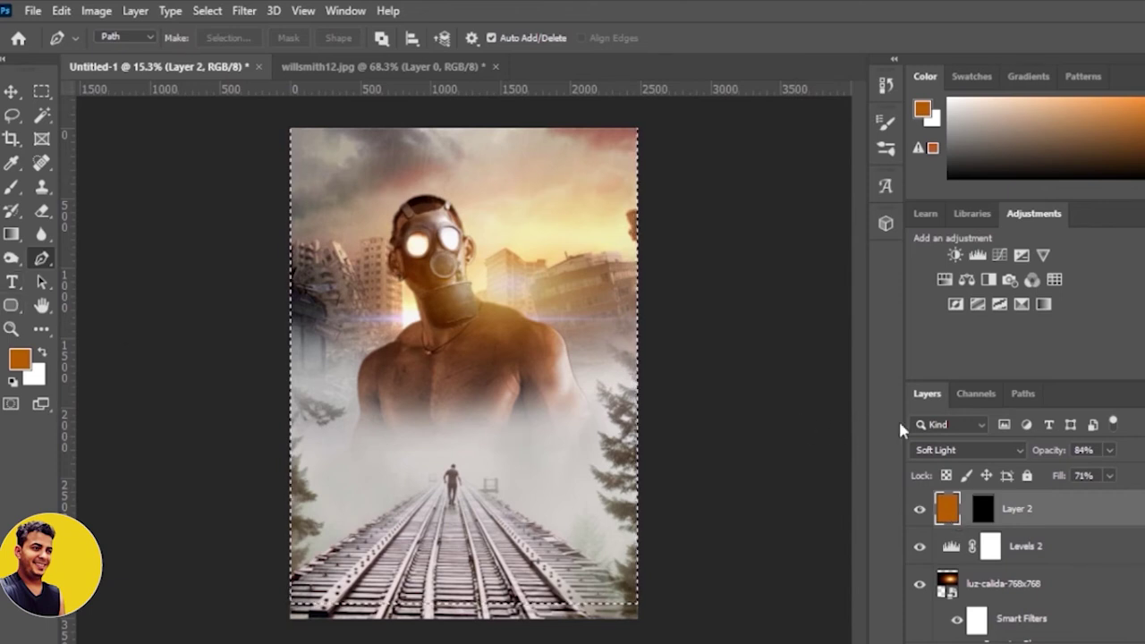
pyautogui.click(962, 449)
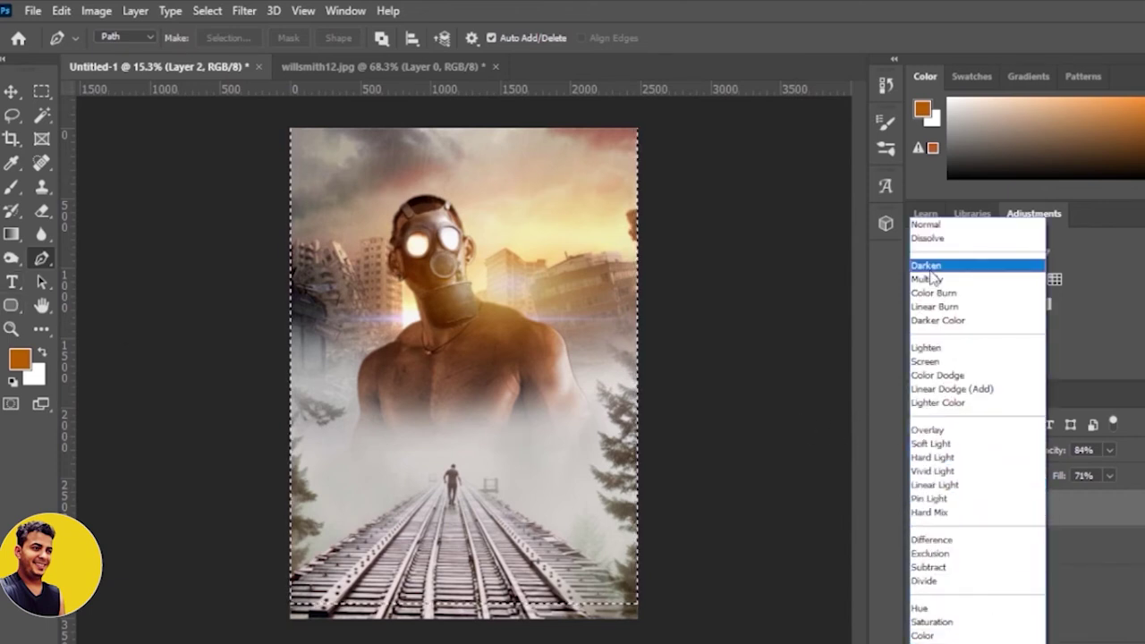
pyautogui.click(926, 225)
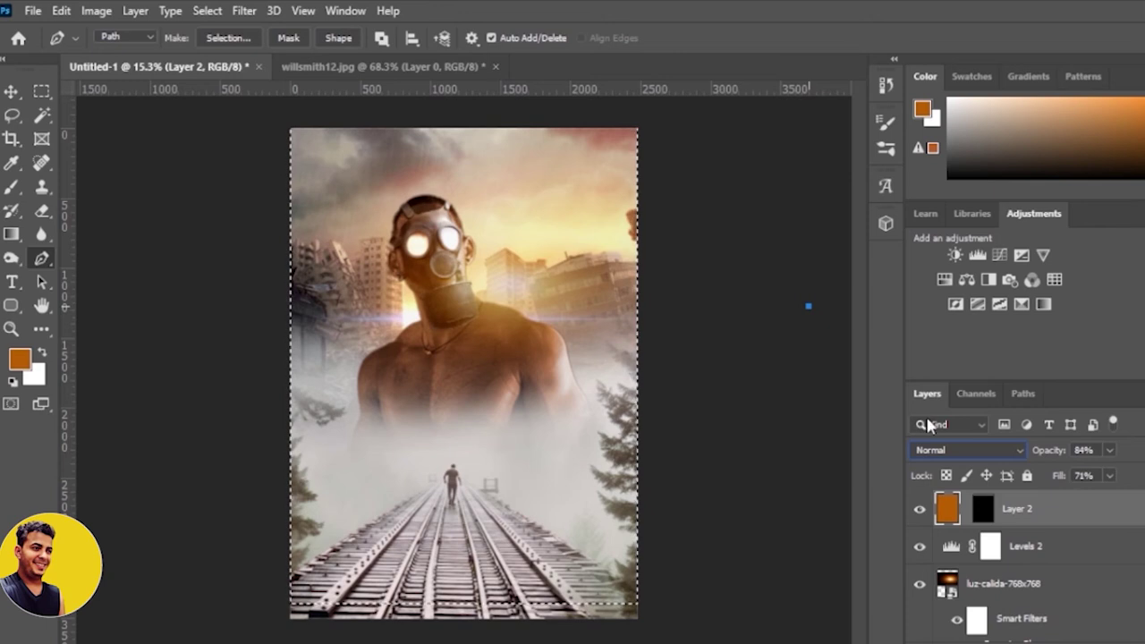
pyautogui.hotkey('ctrl', 'd')
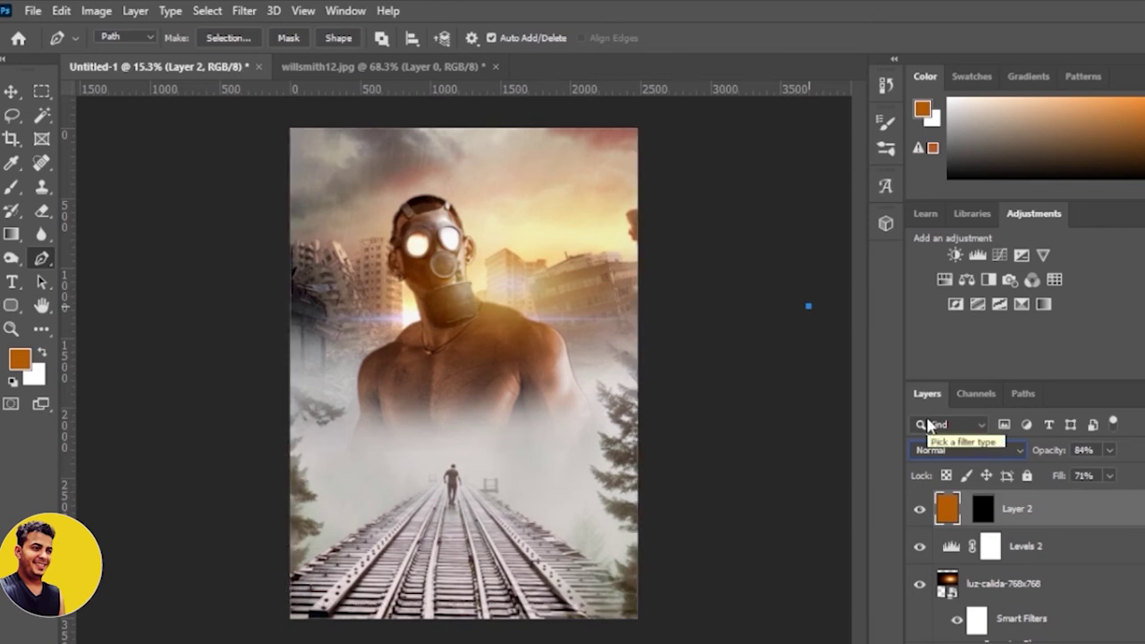
pyautogui.press('q')
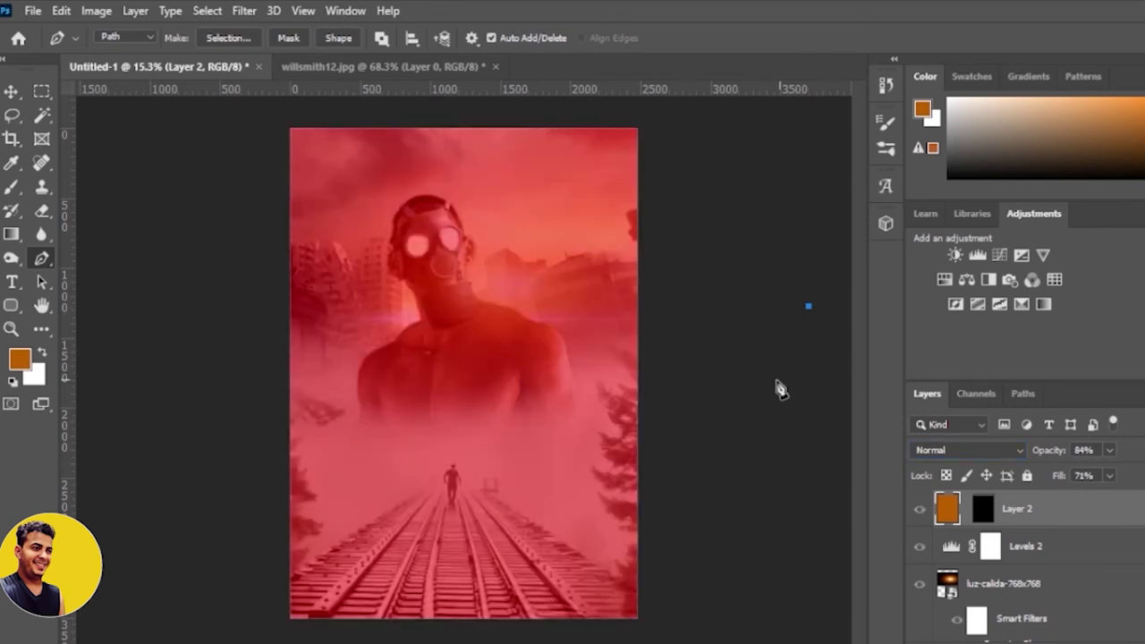
pyautogui.hotkey('ctrl', 'a')
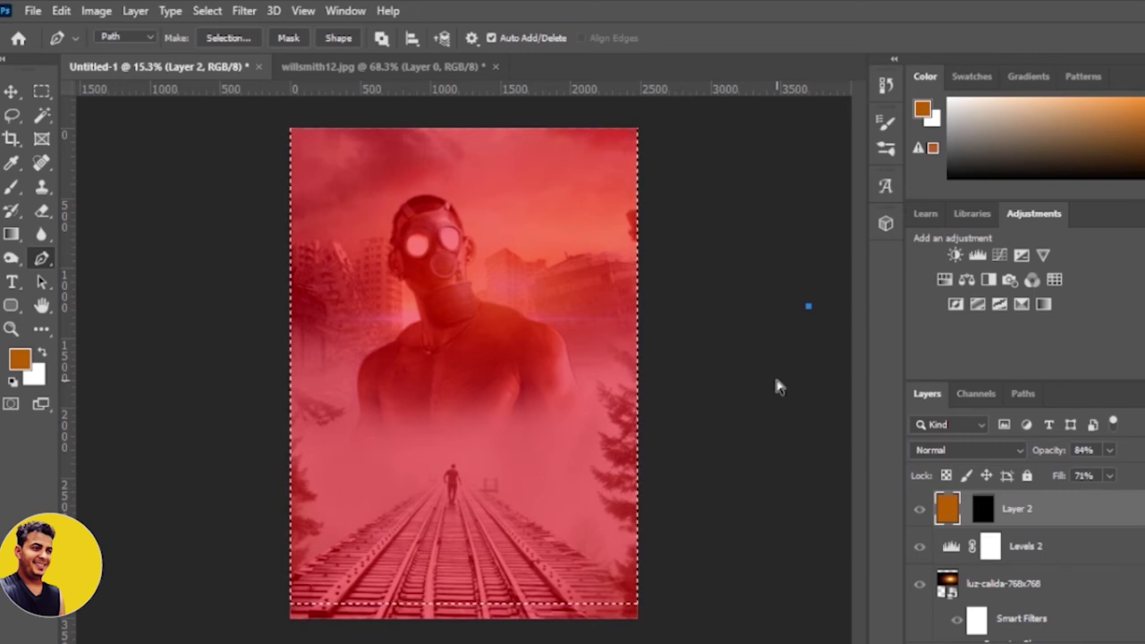
pyautogui.hotkey('shift', 'alt', 'f')
pyautogui.hotkey('ctrl', 'd')
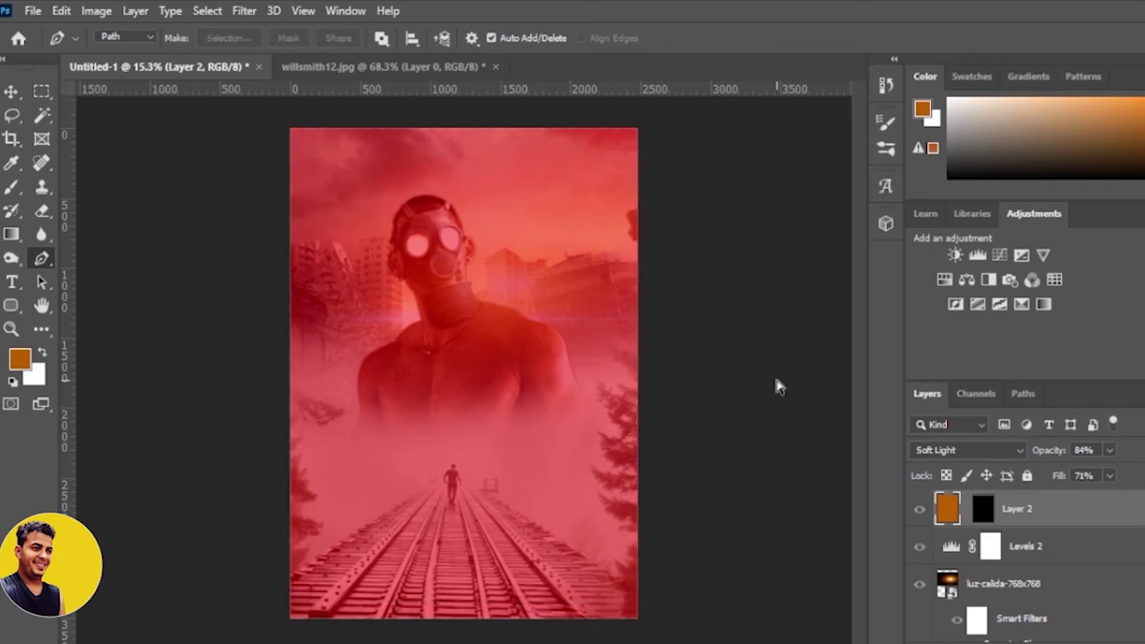
# Step: Invert Layer 2's mask to white so the orange tint shows everywhere
pyautogui.hotkey('ctrl', 'i')
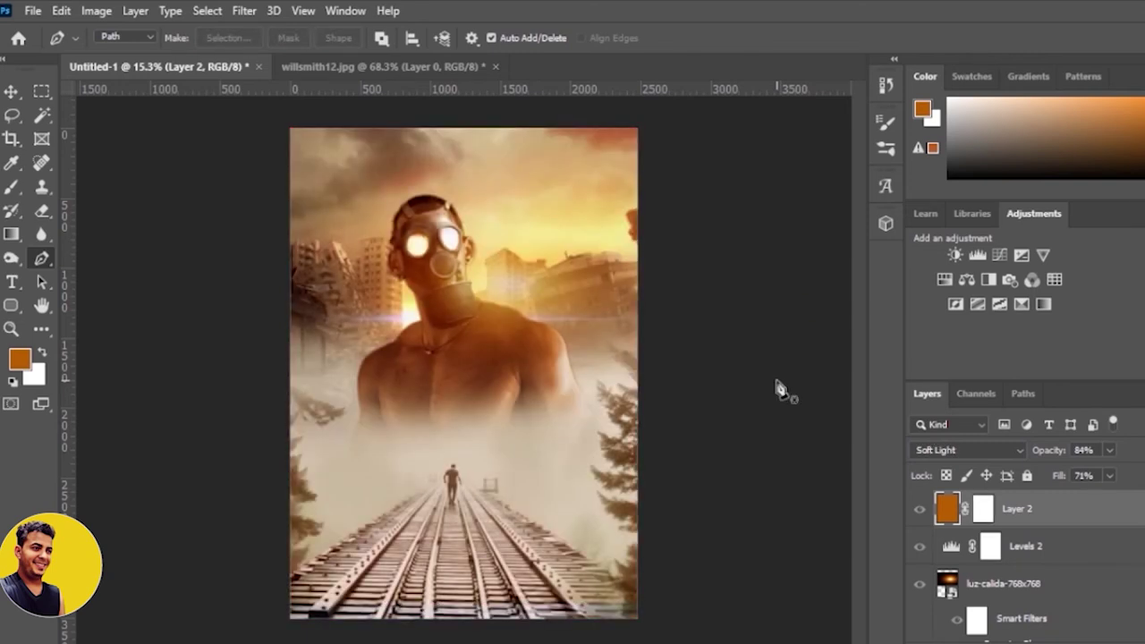
pyautogui.hotkey('ctrl', '-')
pyautogui.hotkey('ctrl', '+')
pyautogui.click(983, 509)
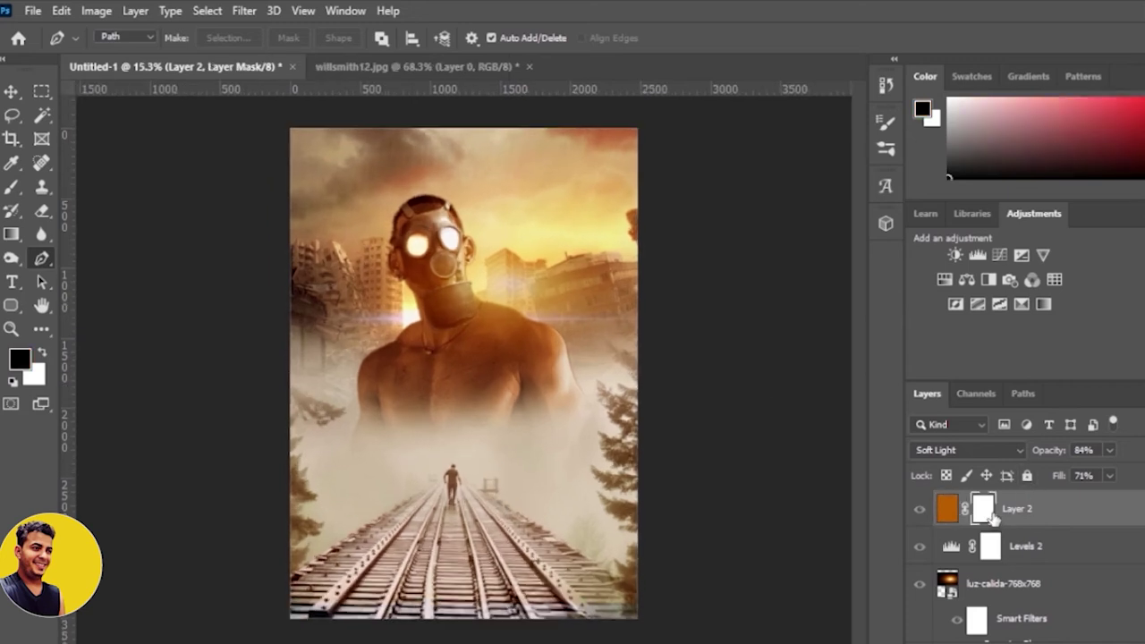
pyautogui.hotkey('ctrl', 'i')
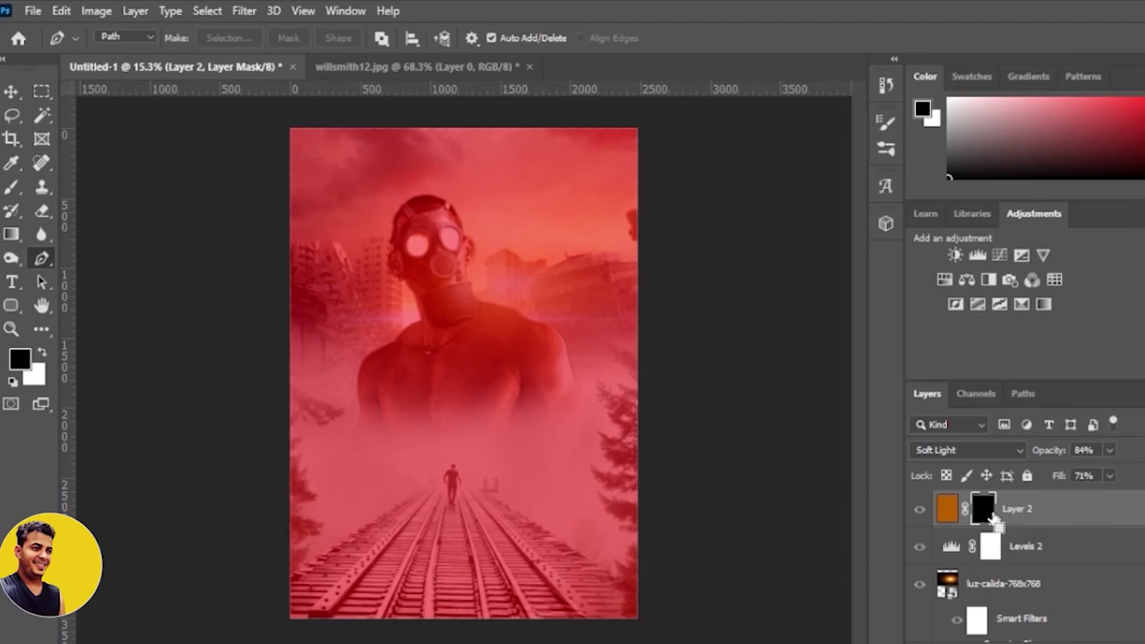
pyautogui.hotkey('ctrl', 'i')
pyautogui.hotkey('ctrl', '-')
pyautogui.press('v')
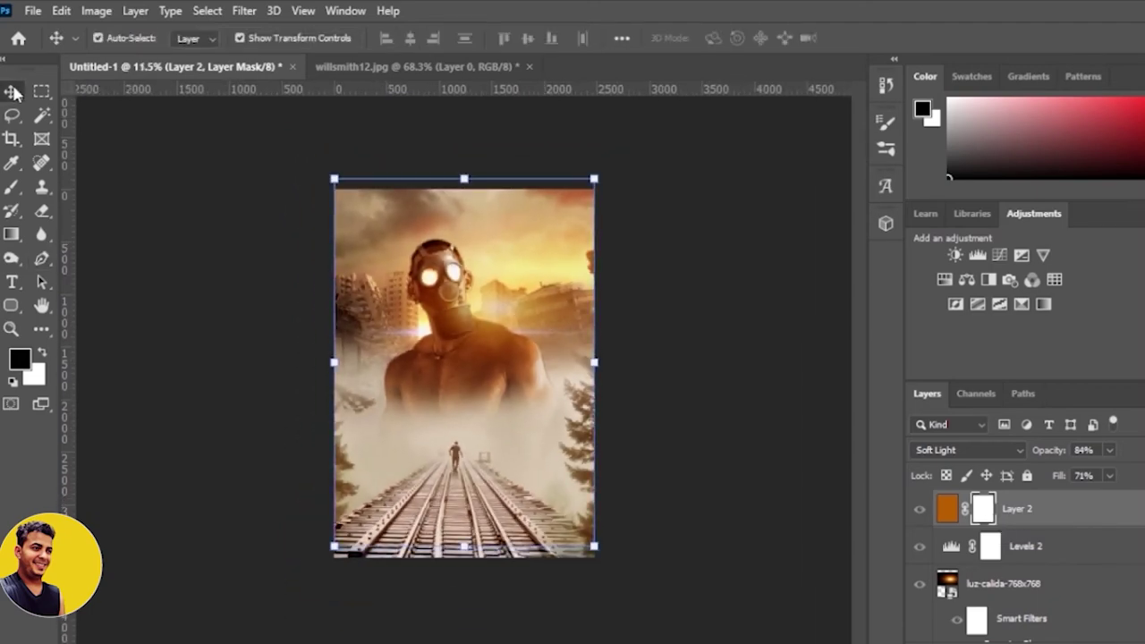
pyautogui.hotkey('ctrl', '+')
pyautogui.scroll(2, 514, 313)
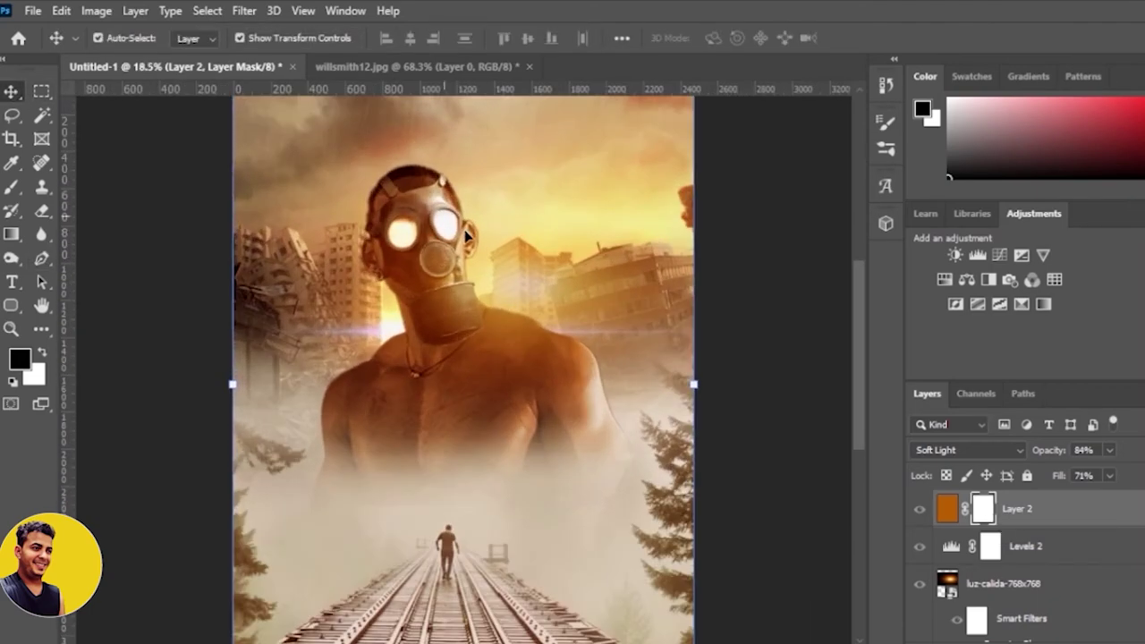
pyautogui.scroll(3, 416, 203)
pyautogui.scroll(2, 416, 203)
pyautogui.scroll(-8, 420, 215)
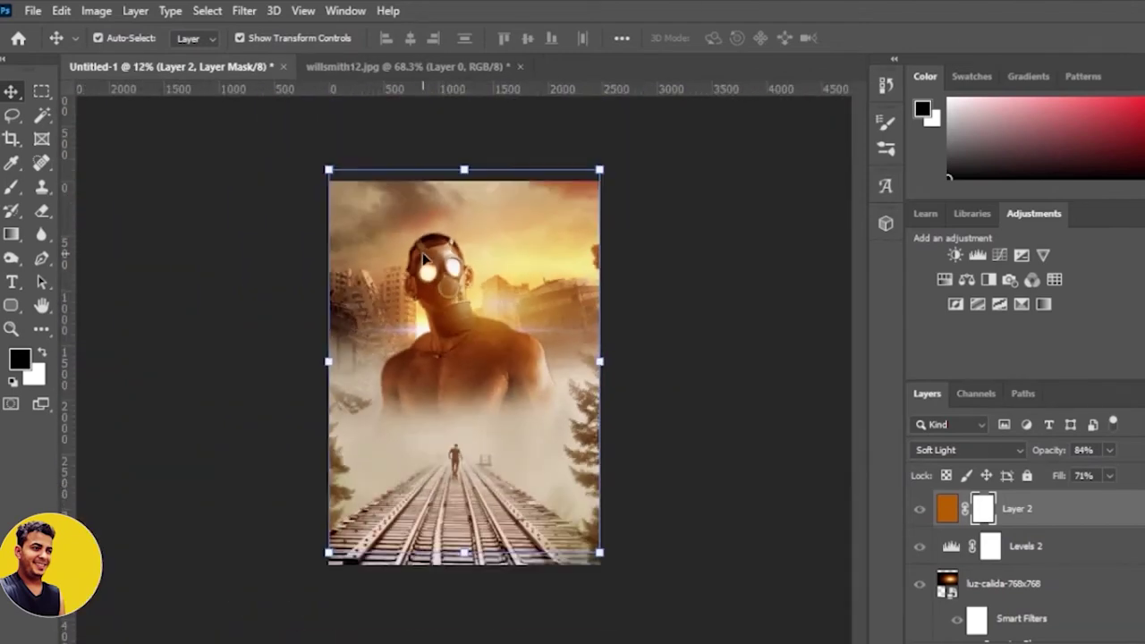
pyautogui.click(690, 312)
pyautogui.scroll(1, 478, 536)
pyautogui.scroll(1, 481, 622)
pyautogui.scroll(1, 481, 624)
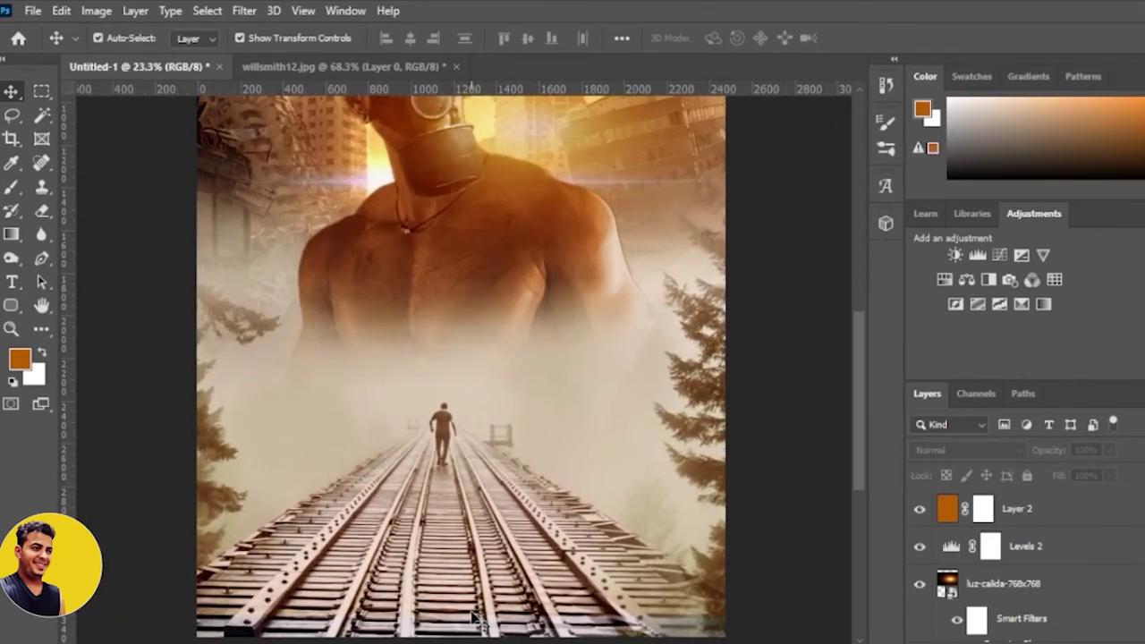
pyautogui.scroll(1, 481, 622)
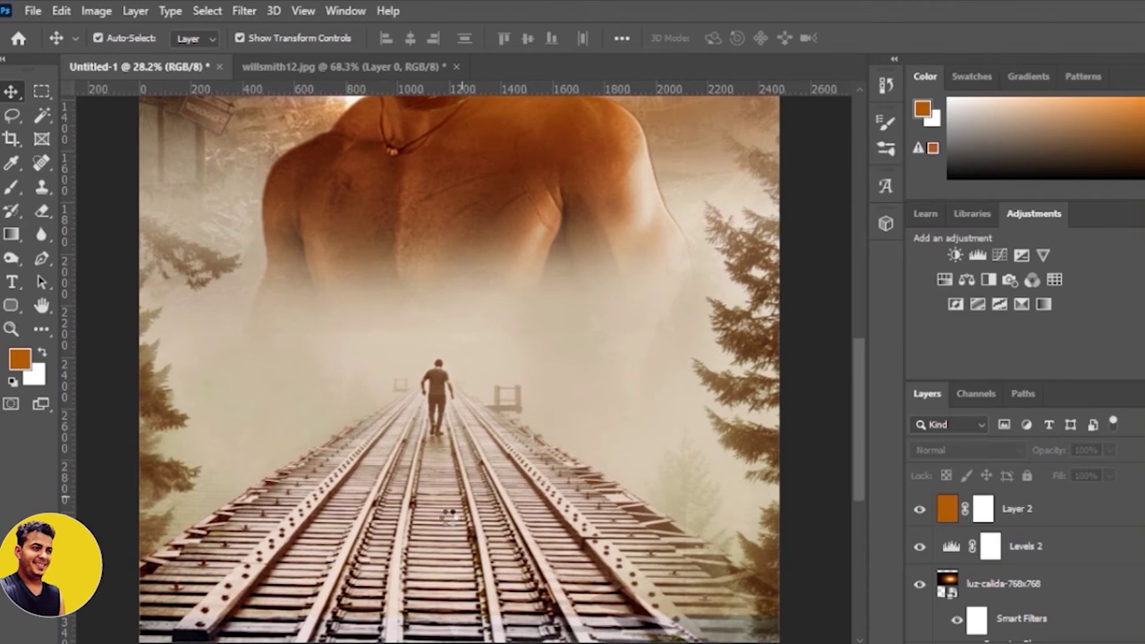
# Step: Set the text colour to a rust orange (#a23f06) sampled from the man's chest
pyautogui.press('t')
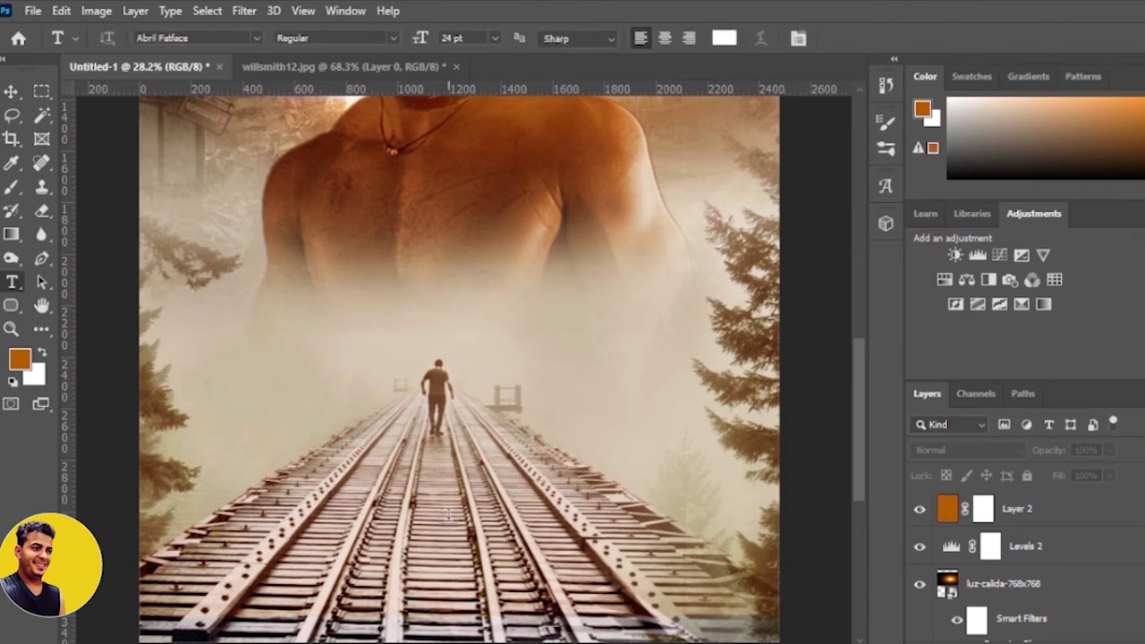
pyautogui.click(725, 38)
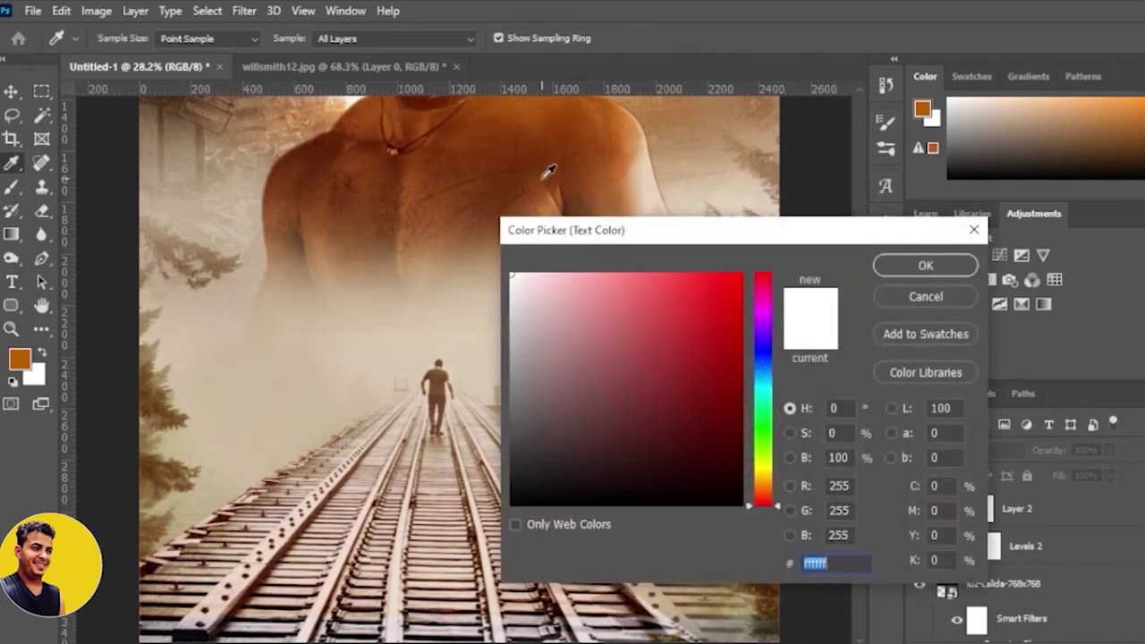
pyautogui.click(551, 142)
pyautogui.moveTo(731, 361); pyautogui.dragTo(734, 358)
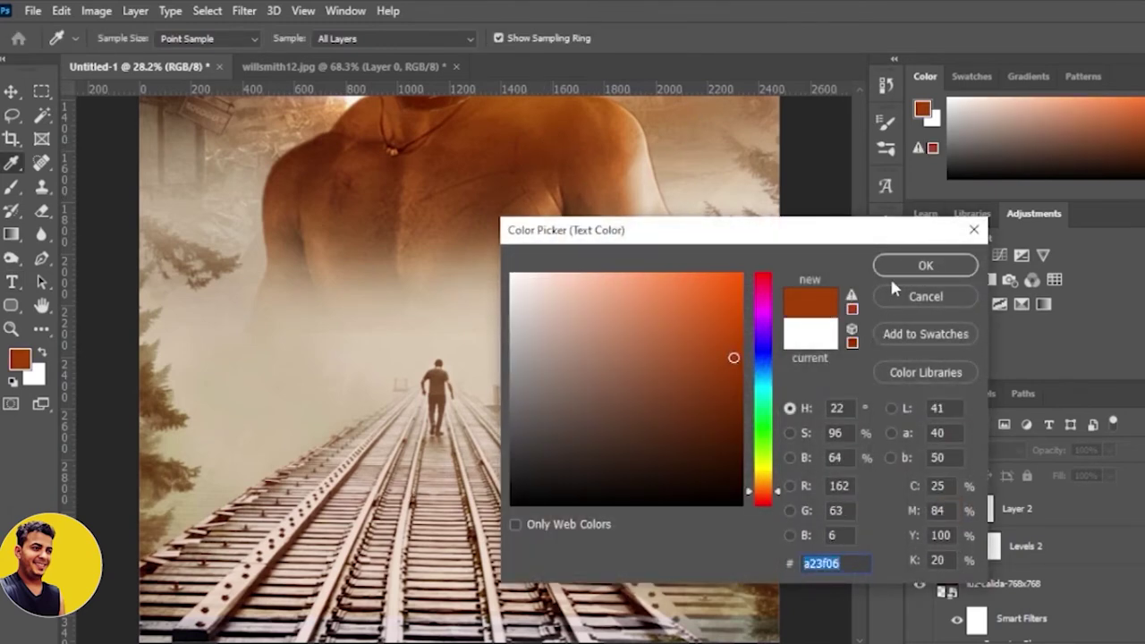
pyautogui.click(924, 265)
# Step: Type '2022' over the railway tracks at 72 pt and commit it
pyautogui.click(449, 532)
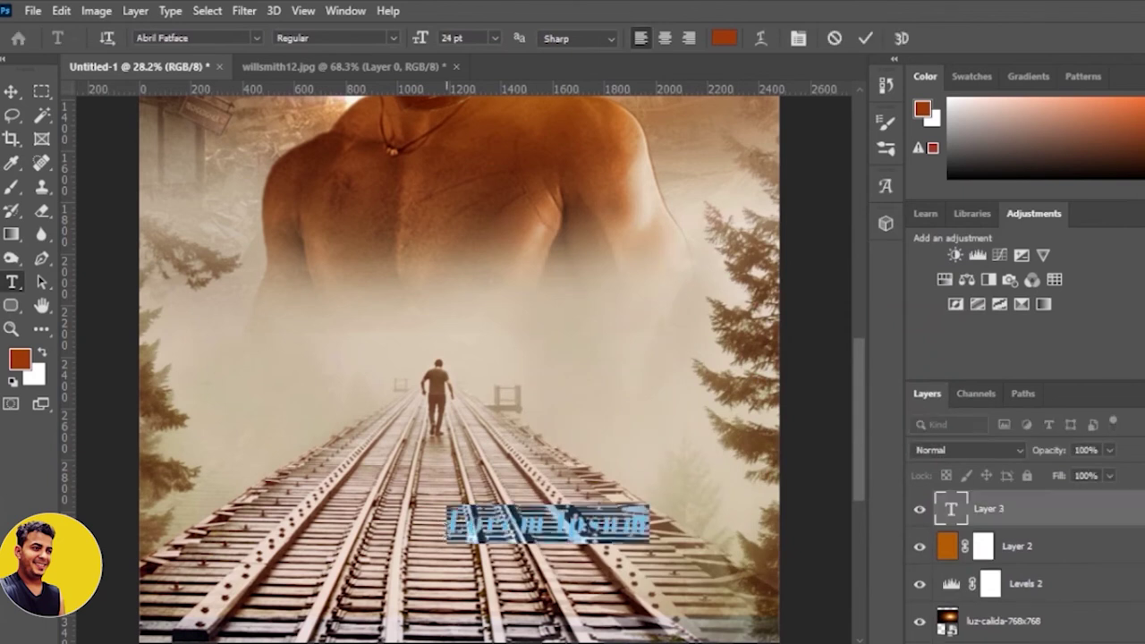
pyautogui.write('2')
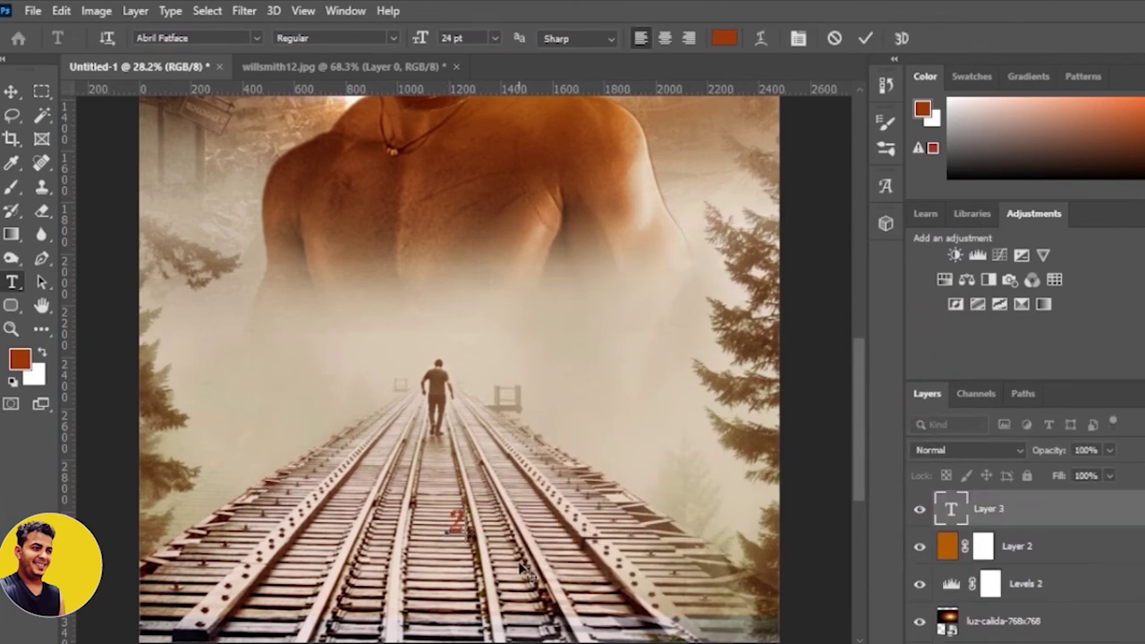
pyautogui.write('02')
pyautogui.write('21')
pyautogui.press('ctrl')
pyautogui.write('3')
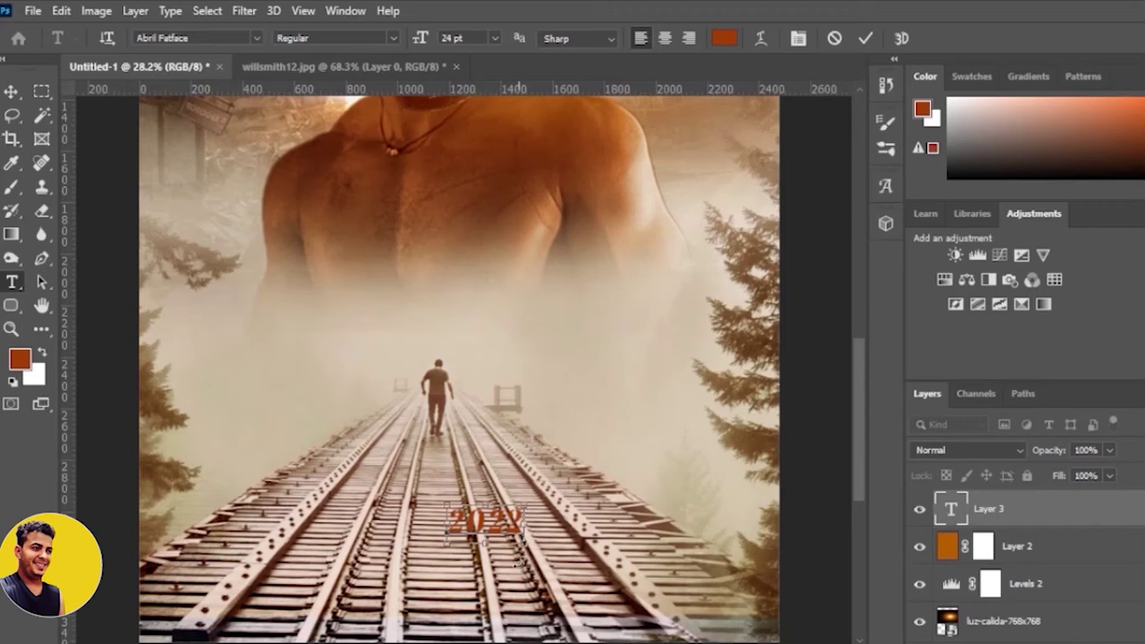
pyautogui.hotkey('ctrl', 'a')
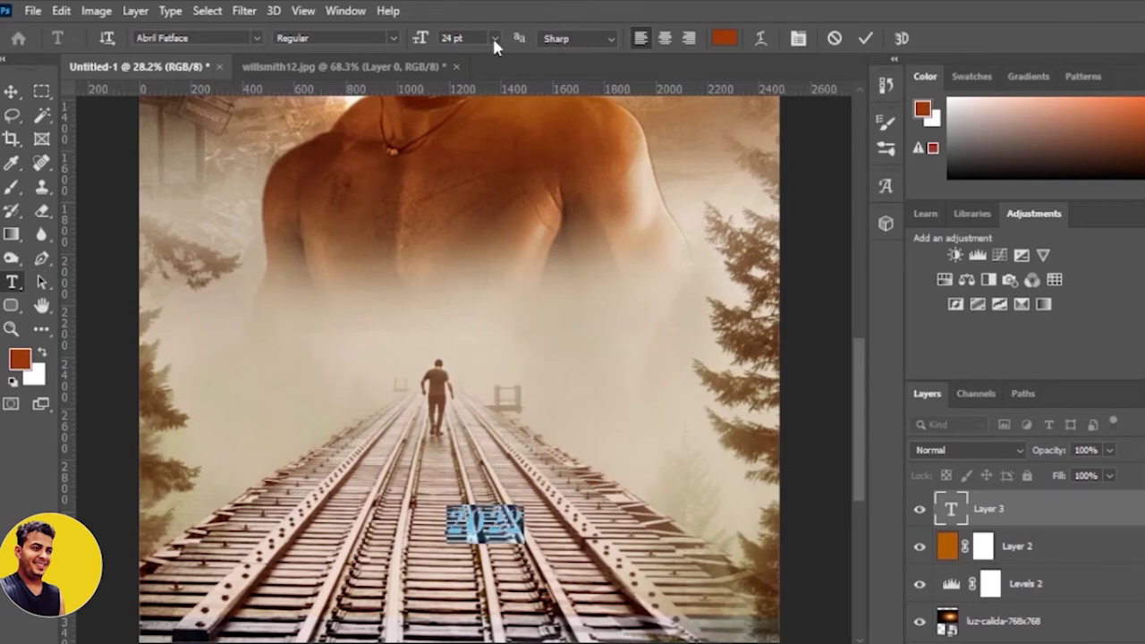
pyautogui.click(493, 38)
pyautogui.click(481, 271)
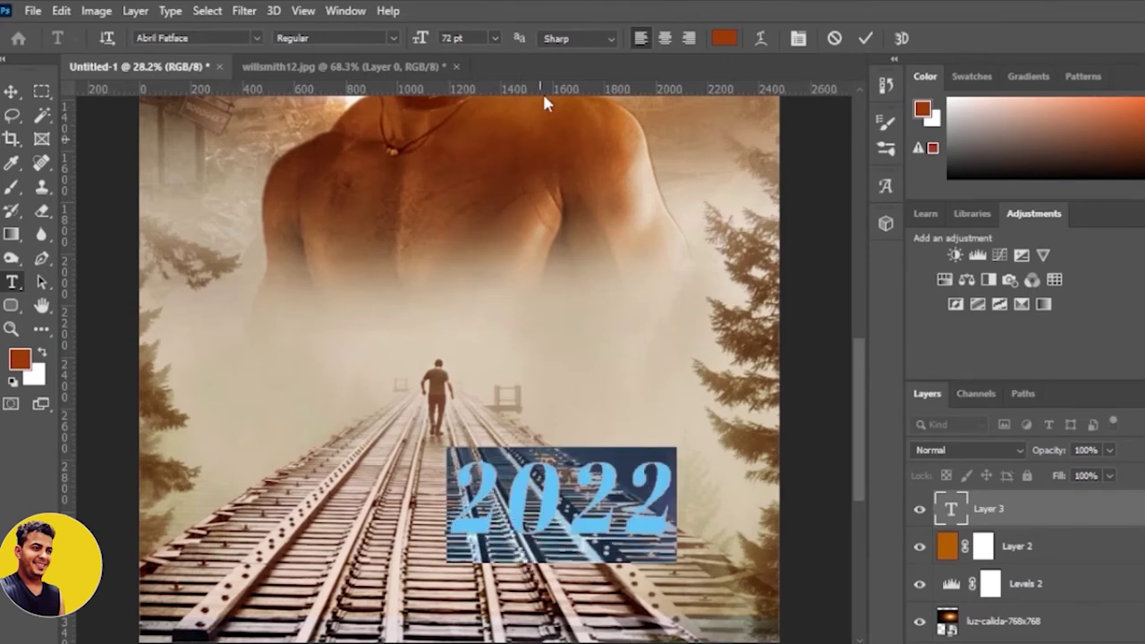
pyautogui.click(864, 38)
pyautogui.scroll(-2, 620, 445)
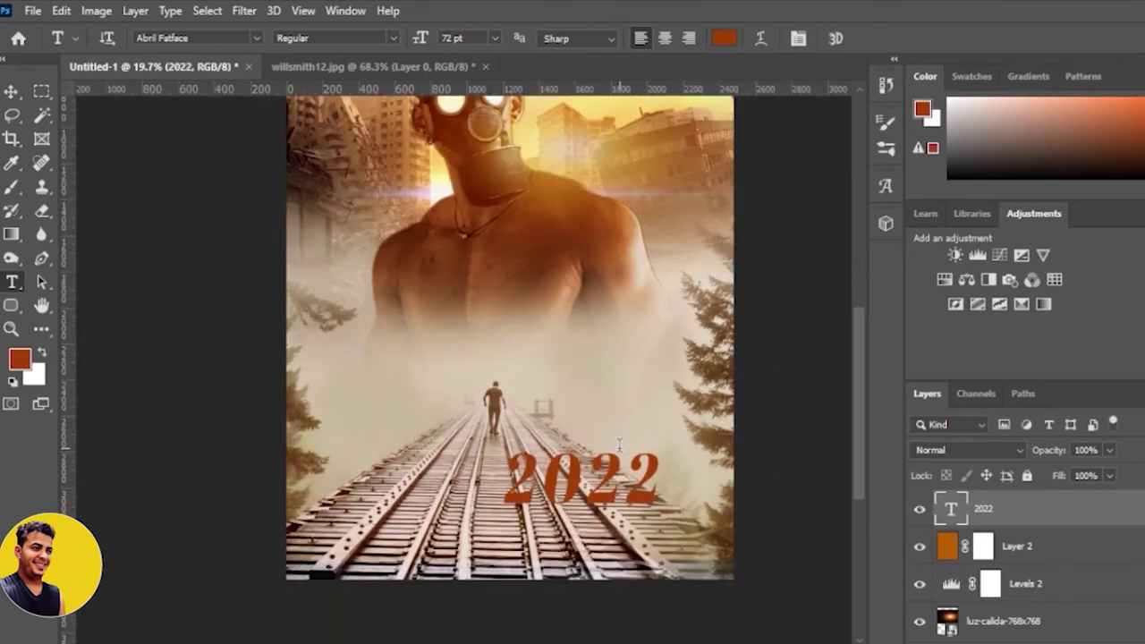
# Step: Move the 2022 title left and up onto the railway tracks
pyautogui.press('v')
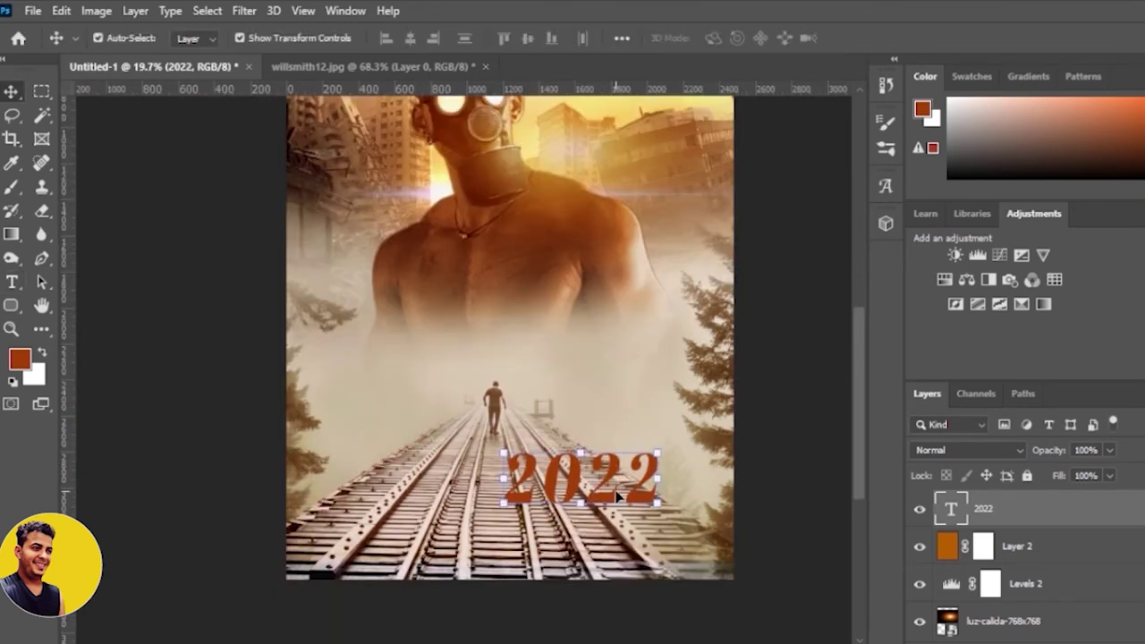
pyautogui.moveTo(618, 495); pyautogui.dragTo(524, 481)
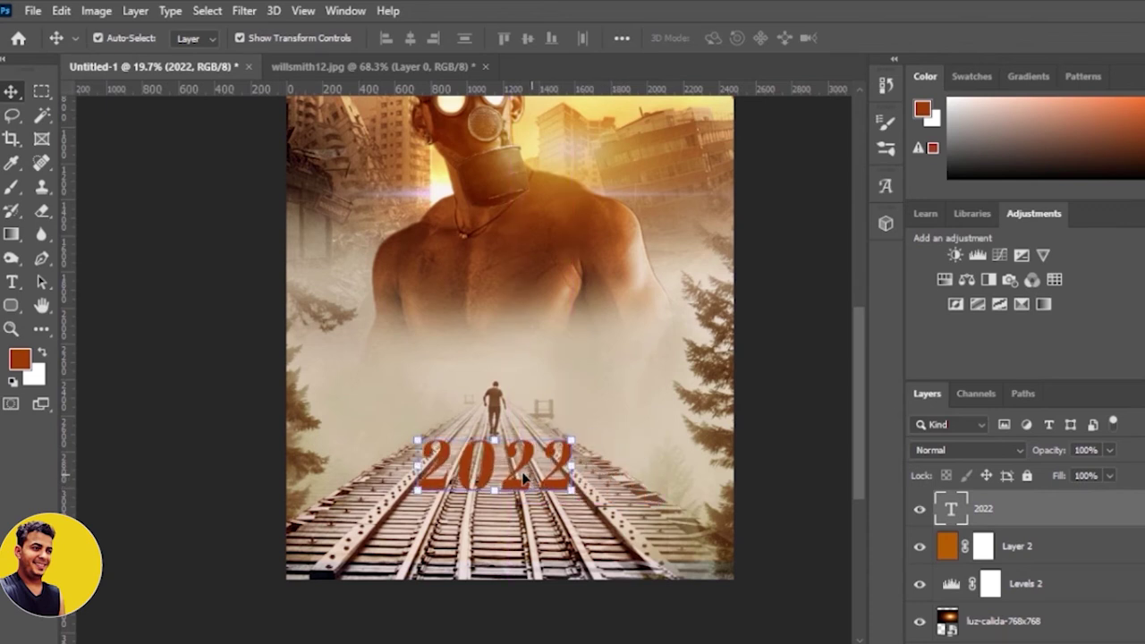
pyautogui.hotkey('shift', 'Right')
pyautogui.hotkey('shift', 'Right')
pyautogui.hotkey('shift', 'Right')
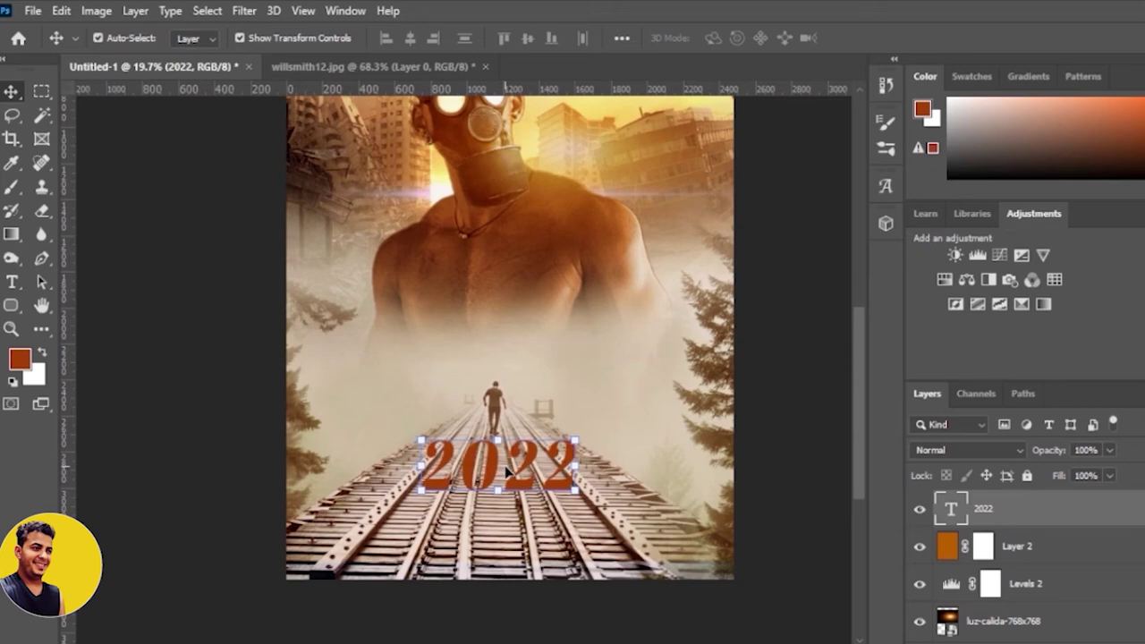
pyautogui.hotkey('shift', 'Down')
pyautogui.hotkey('shift', 'Down')
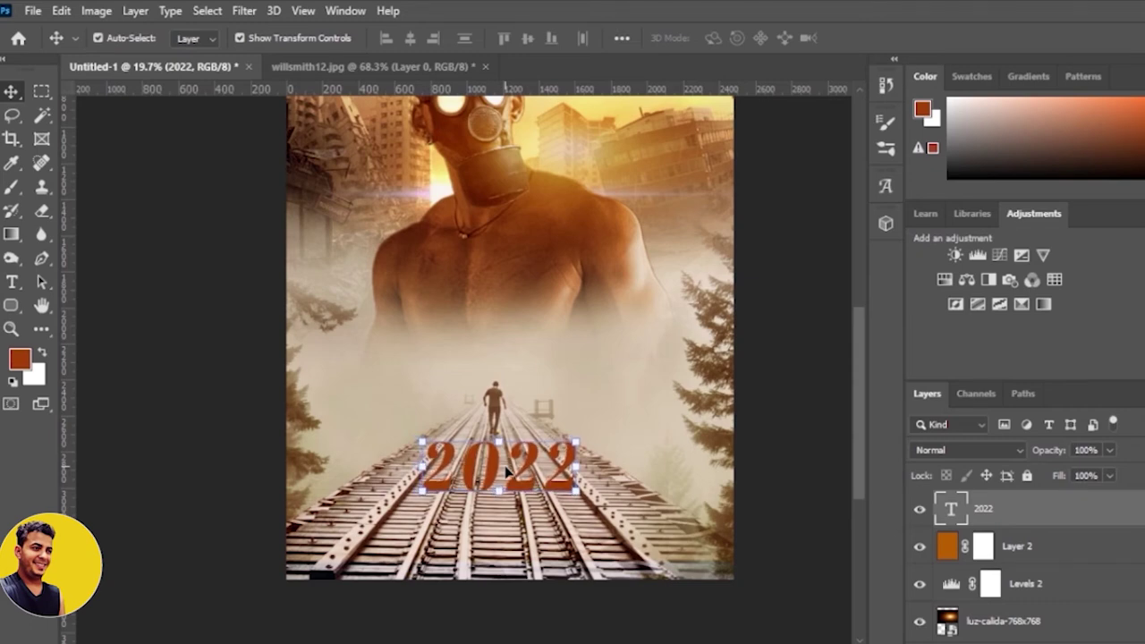
pyautogui.scroll(3, 505, 472)
# Step: Keep Abril Fatface as the 2022 title font in the Character settings
pyautogui.press('t')
pyautogui.click(504, 474)
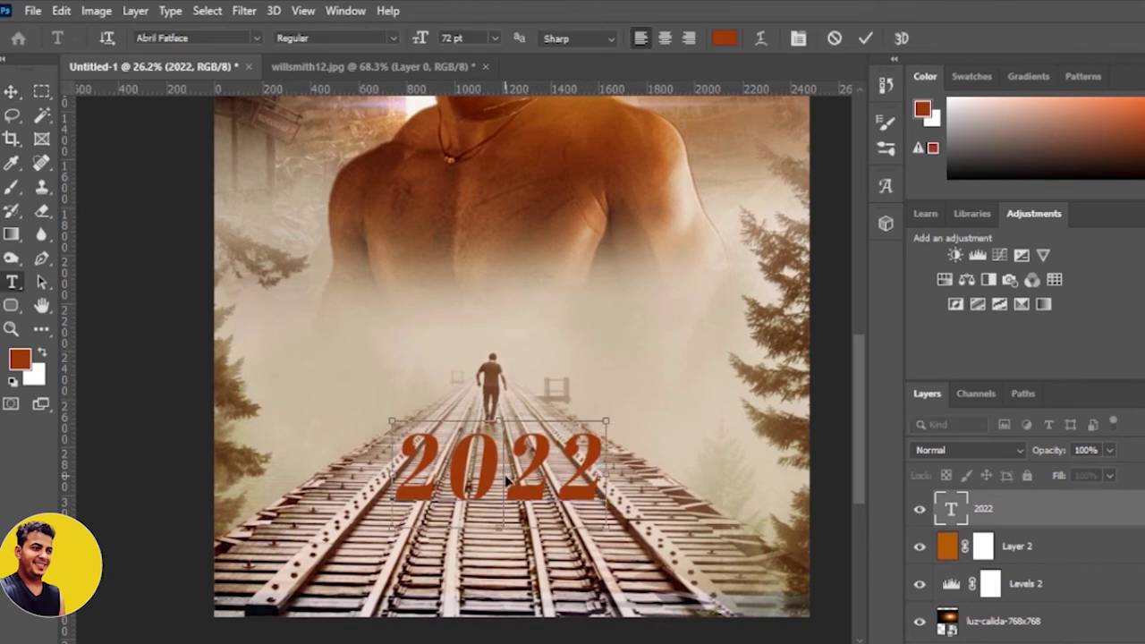
pyautogui.hotkey('ctrl', 'a')
pyautogui.scroll(-2, 727, 201)
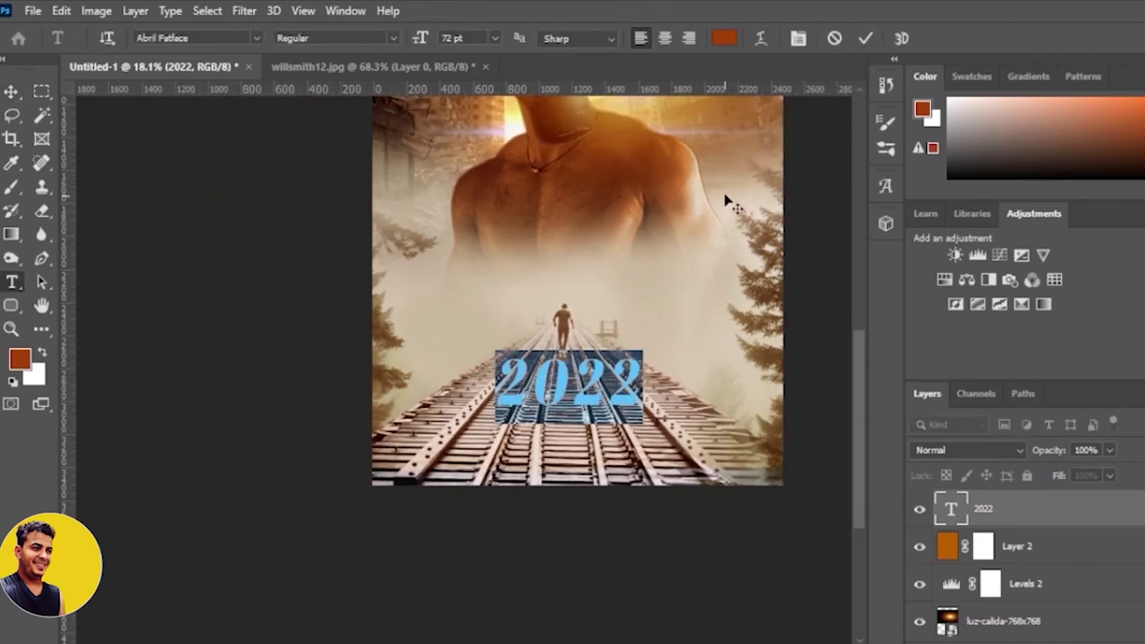
pyautogui.click(799, 39)
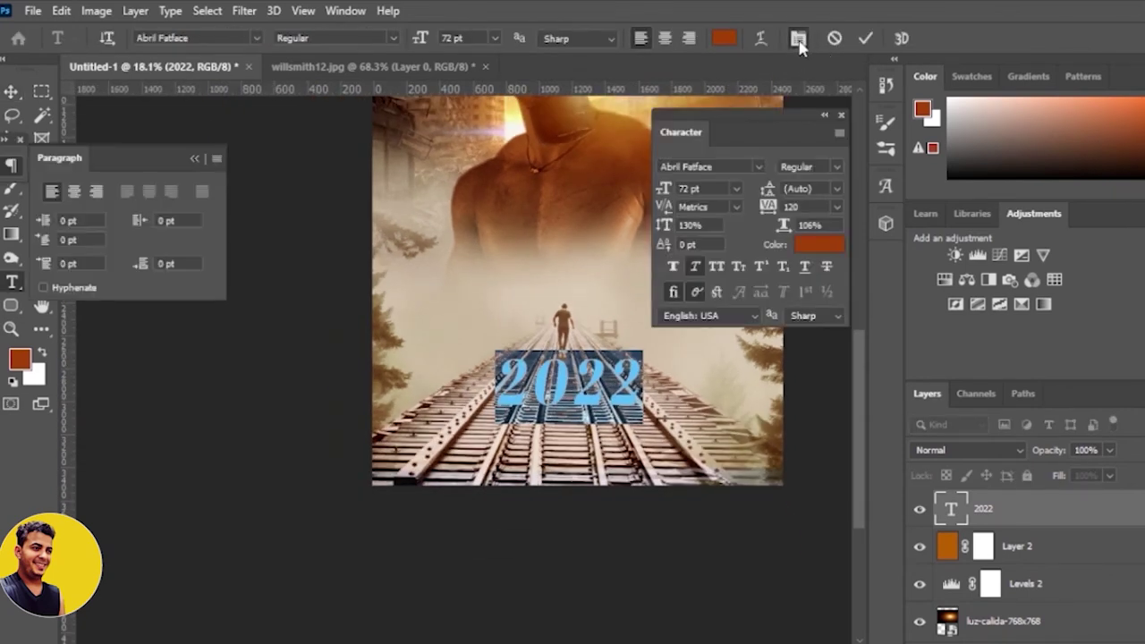
pyautogui.click(758, 166)
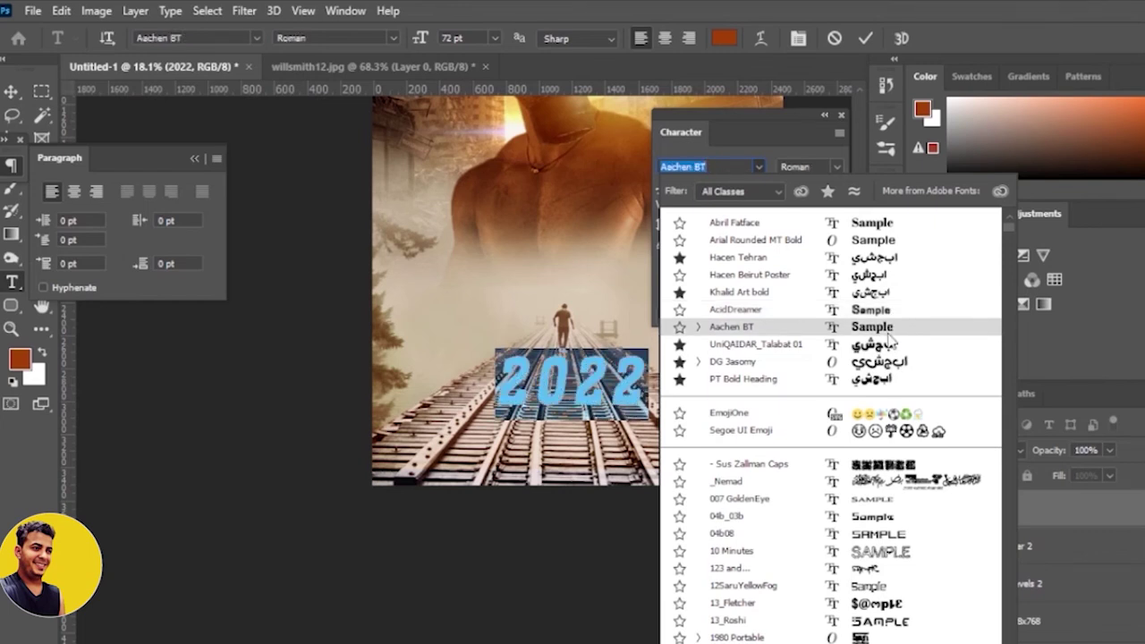
pyautogui.click(888, 222)
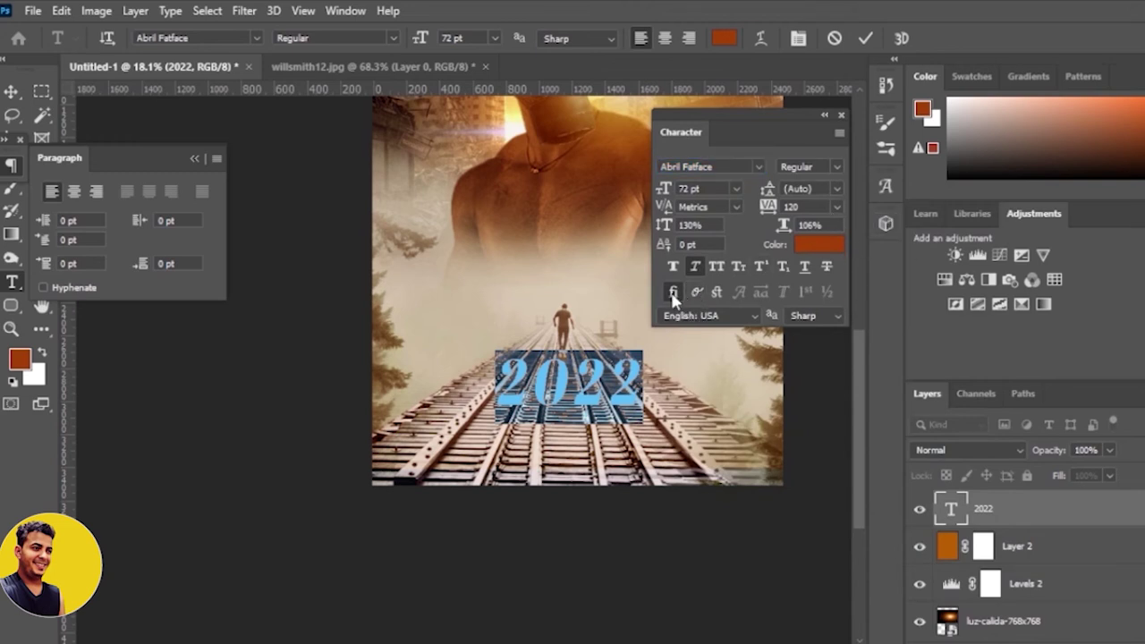
pyautogui.click(867, 39)
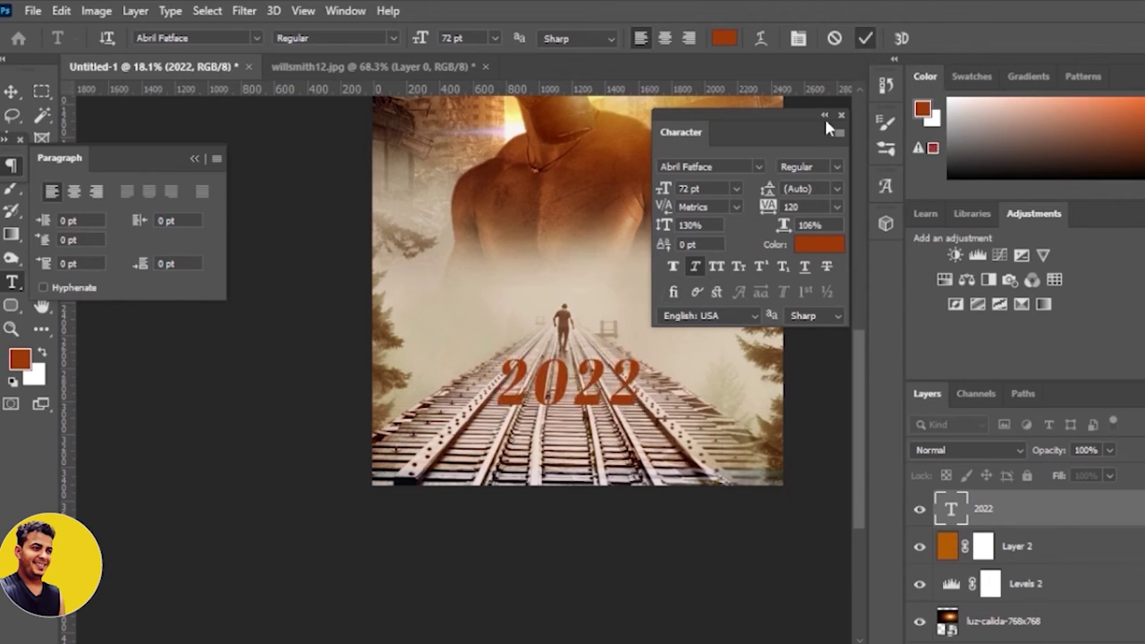
pyautogui.click(825, 114)
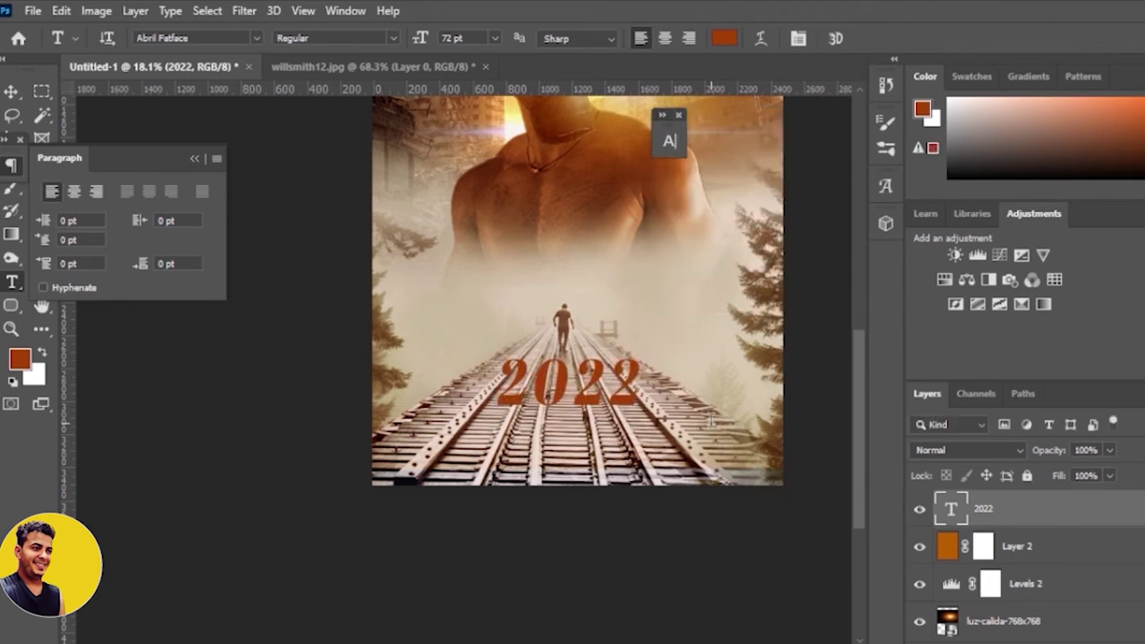
# Step: Nudge 2022 into its final spot beneath the figure and fit the poster in view
pyautogui.press('v')
pyautogui.press('Up')
pyautogui.press('Up')
pyautogui.press('Left')
pyautogui.press('Left')
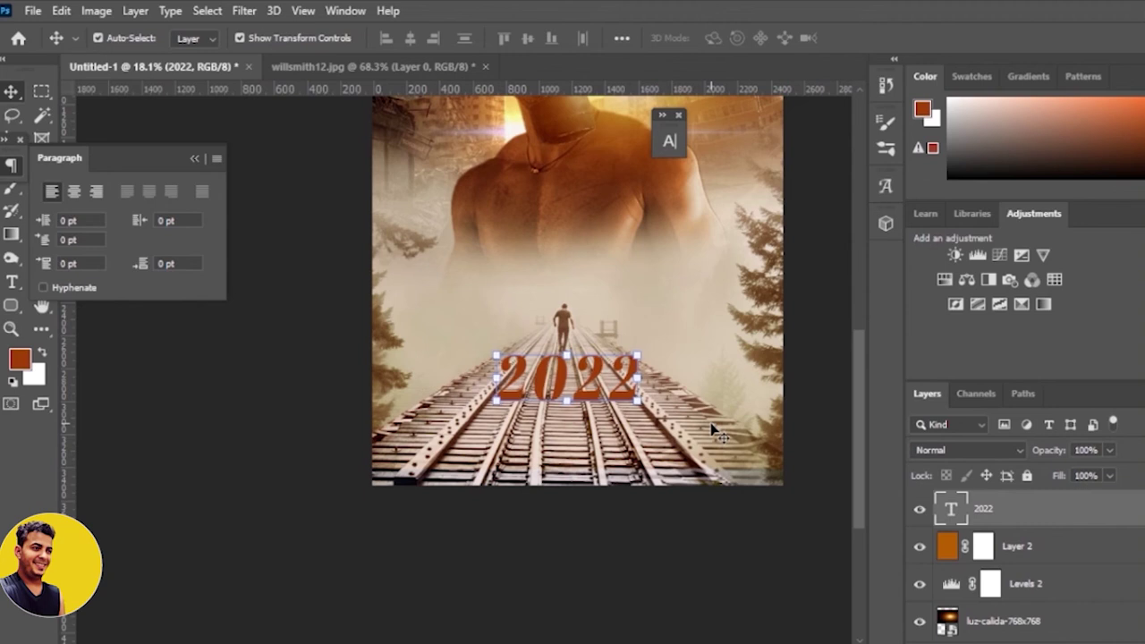
pyautogui.press('Up')
pyautogui.press('Up')
pyautogui.press('Left')
pyautogui.press('Down')
pyautogui.press('Down')
pyautogui.press('Down')
pyautogui.press('Down')
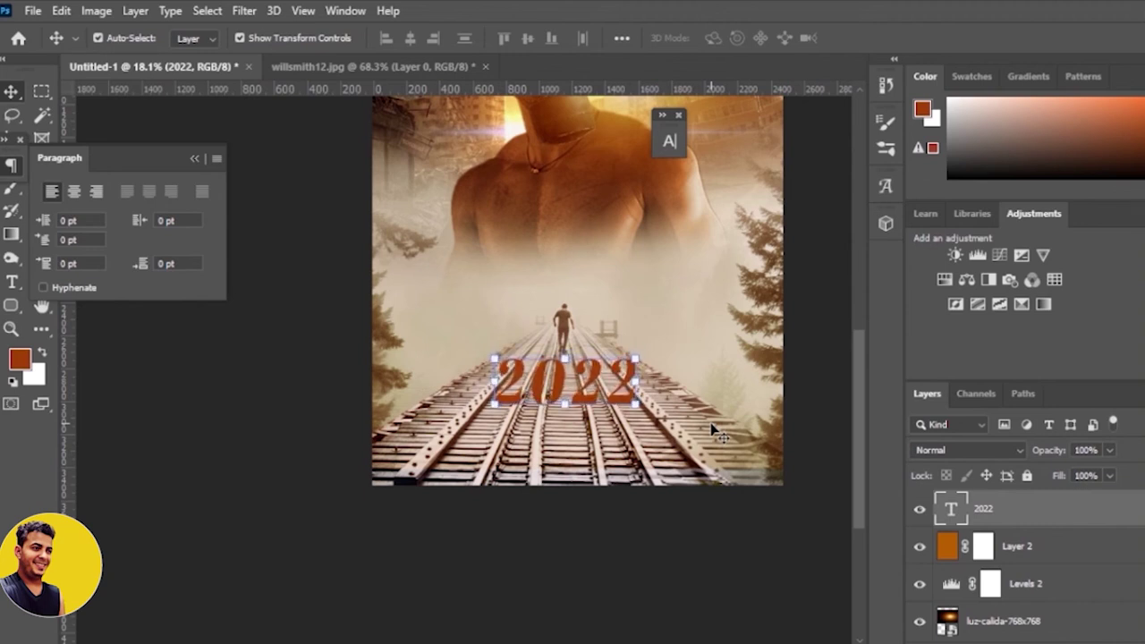
pyautogui.press('Down')
pyautogui.press('Down')
pyautogui.press('Down')
pyautogui.press('Down')
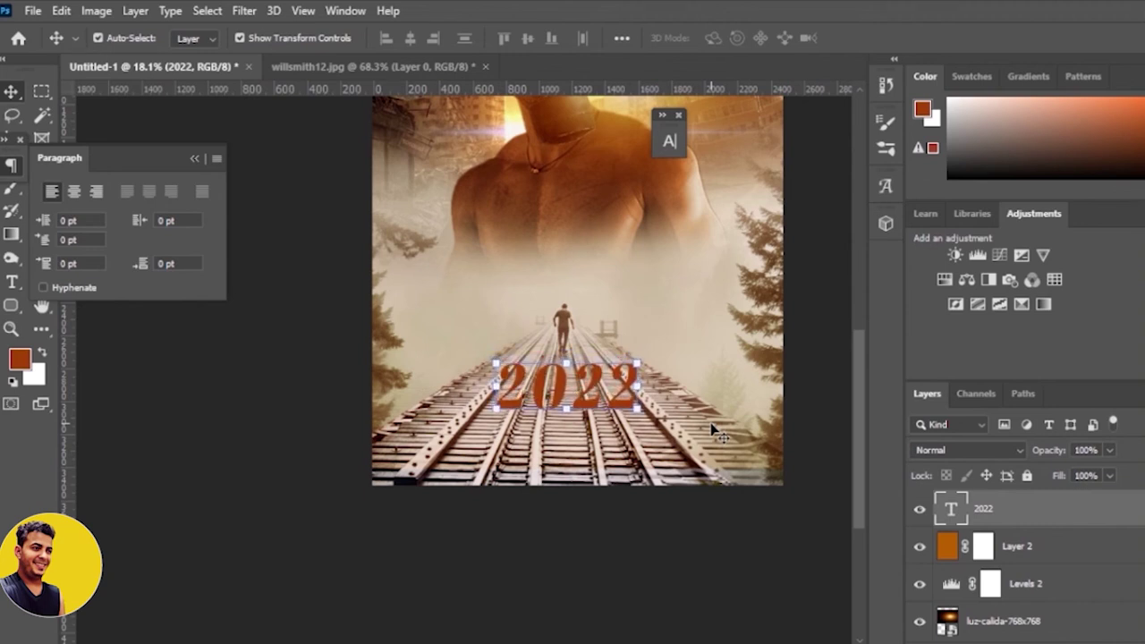
pyautogui.hotkey('ctrl', '0')
# Step: Recolour all of the 2022 text to deep brown #572d14 and commit
pyautogui.click(734, 353)
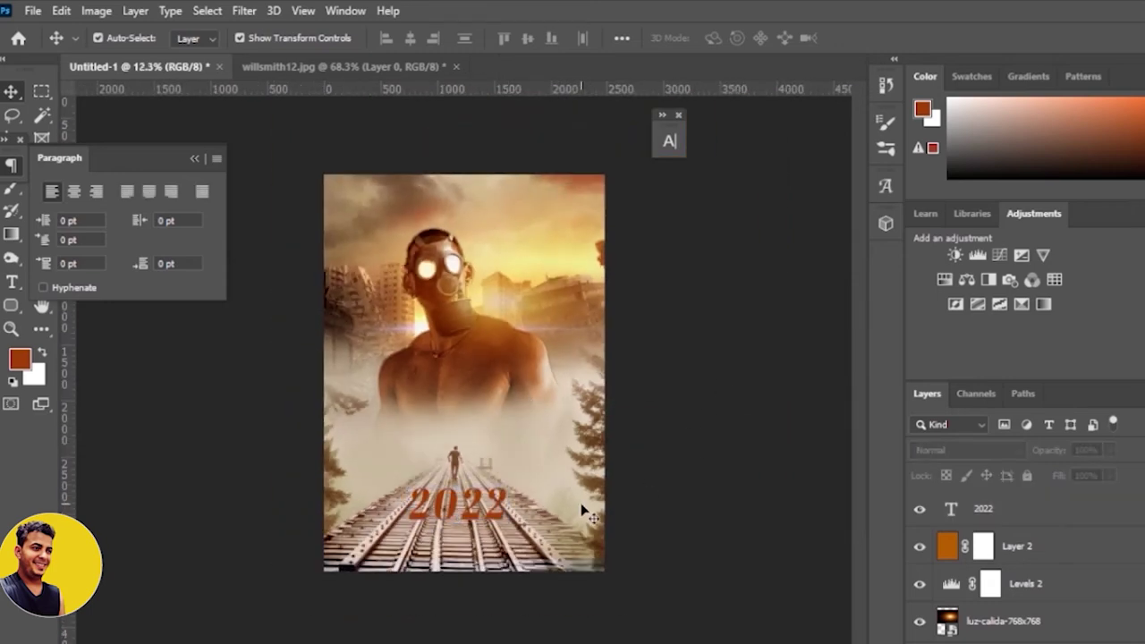
pyautogui.scroll(2, 461, 577)
pyautogui.scroll(2, 459, 573)
pyautogui.click(475, 553)
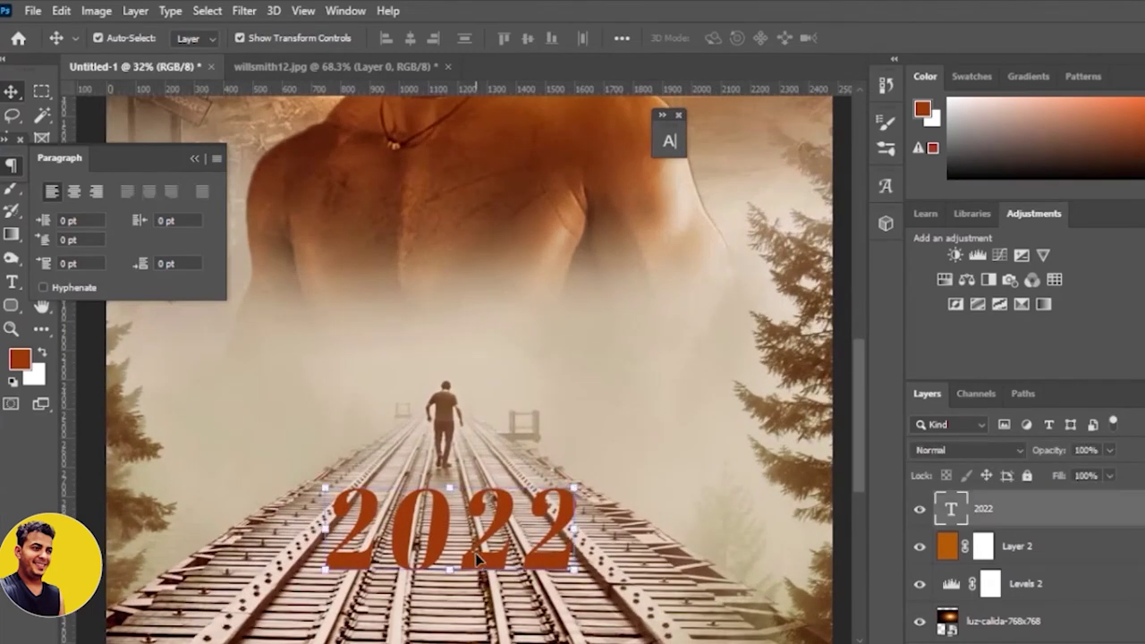
pyautogui.press('t')
pyautogui.click(456, 519)
pyautogui.hotkey('ctrl', 'a')
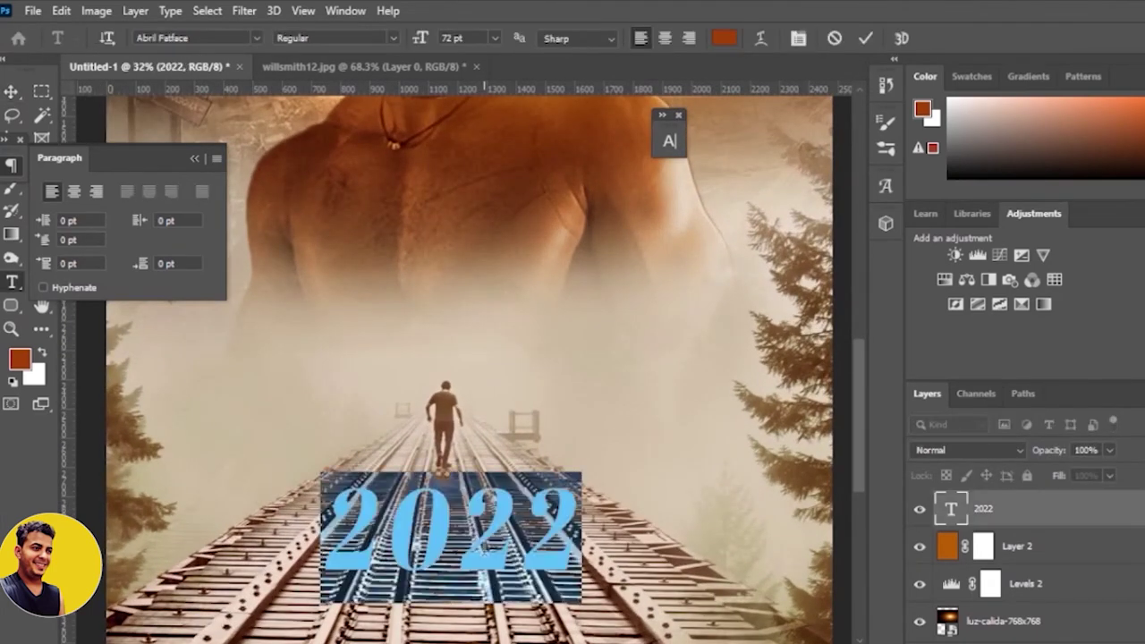
pyautogui.click(725, 39)
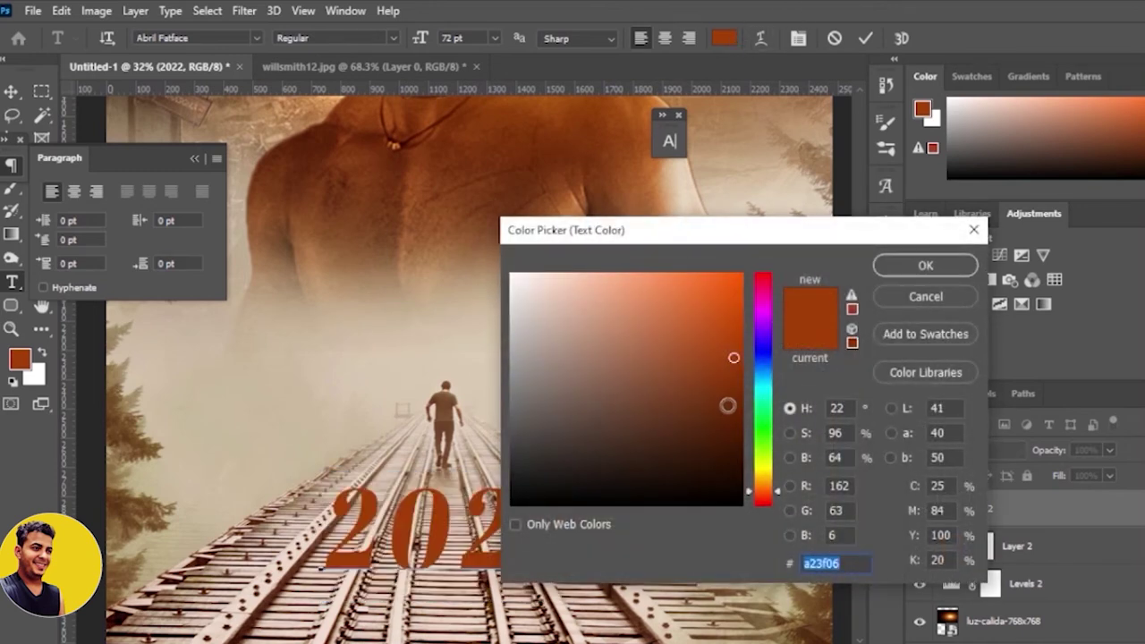
pyautogui.moveTo(729, 403)
pyautogui.mouseDown()
pyautogui.moveTo(659, 436)
pyautogui.moveTo(688, 427)
pyautogui.mouseUp()
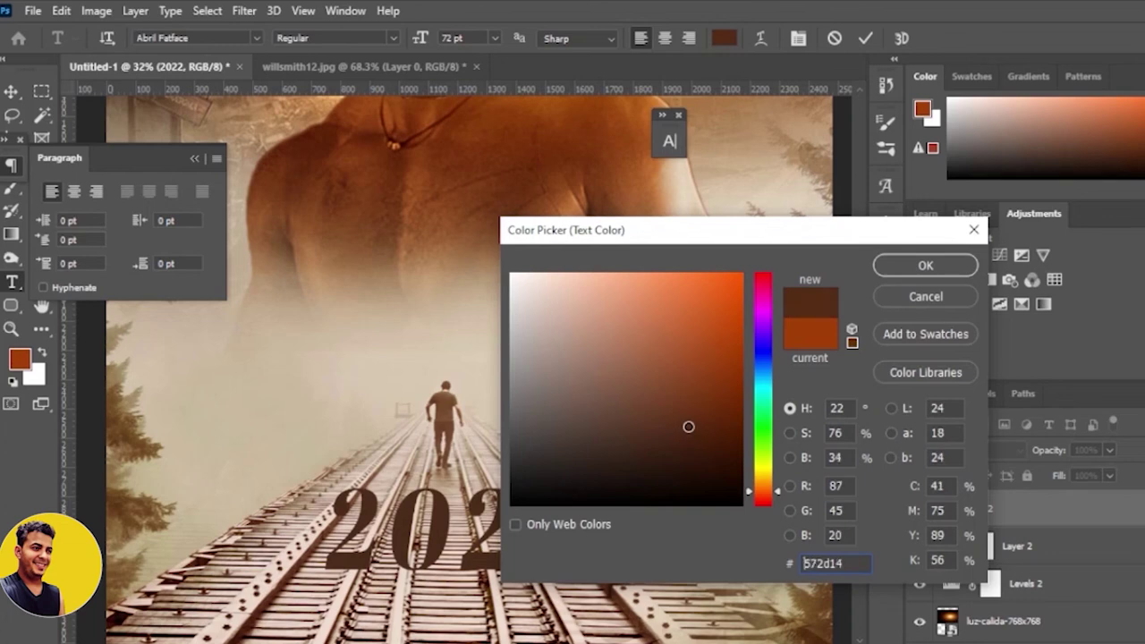
pyautogui.click(963, 272)
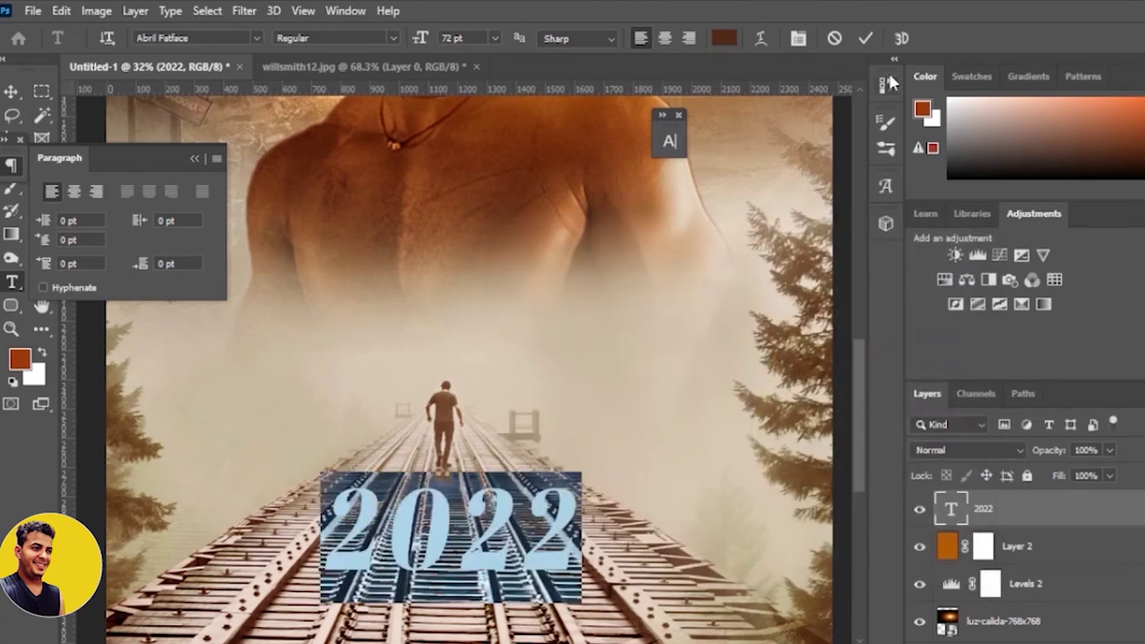
pyautogui.click(865, 39)
pyautogui.hotkey('ctrl', '0')
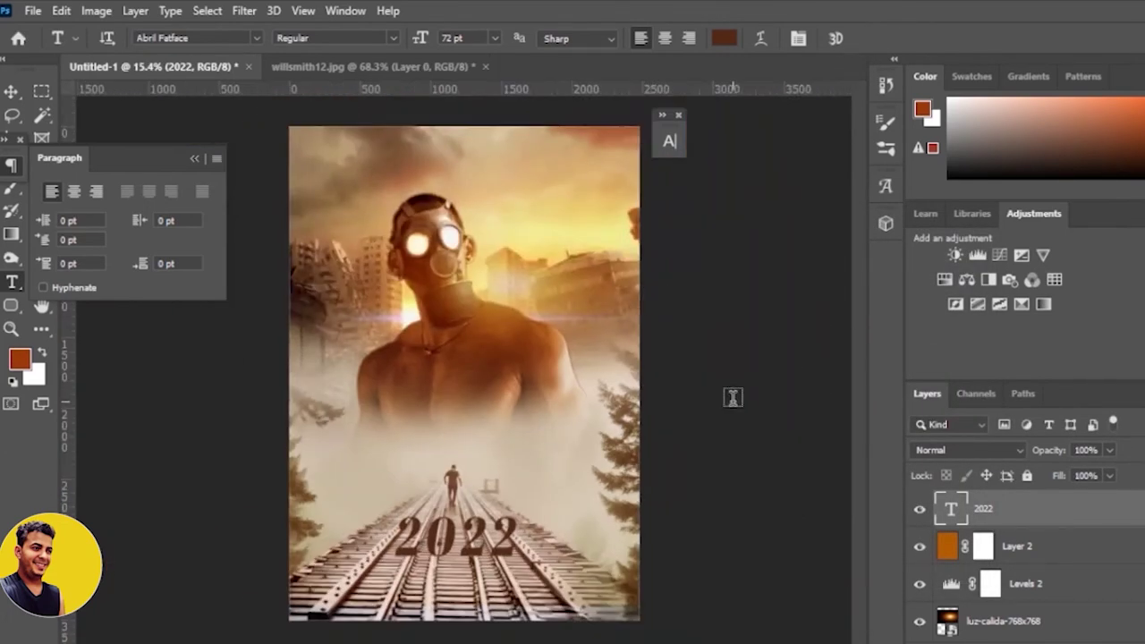
pyautogui.press('v')
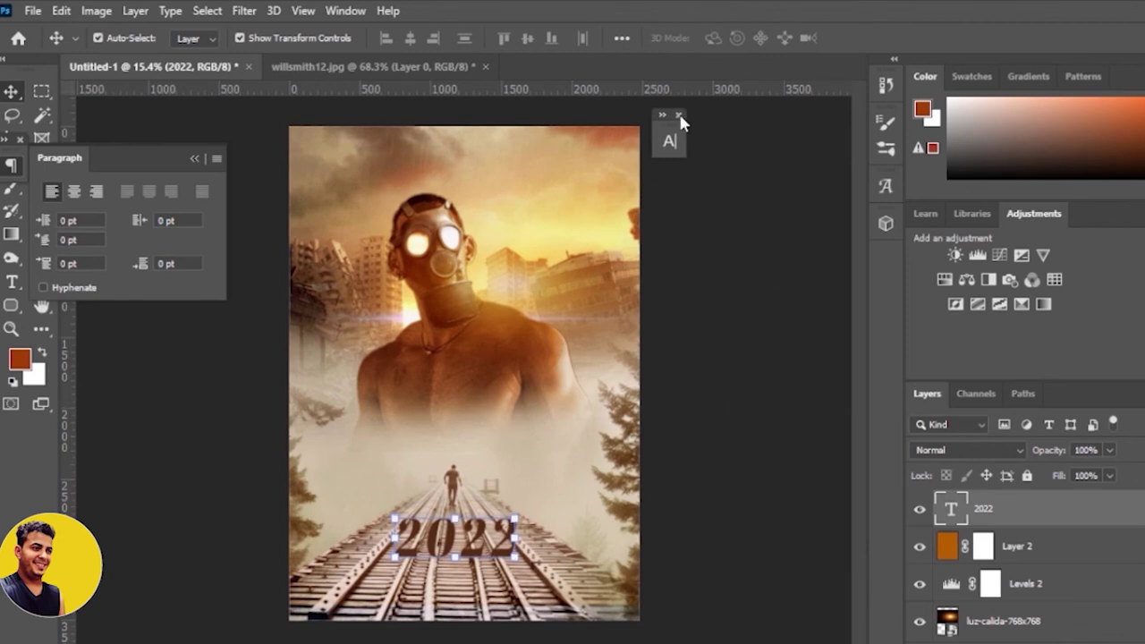
pyautogui.scroll(-3, 727, 233)
pyautogui.scroll(1, 710, 332)
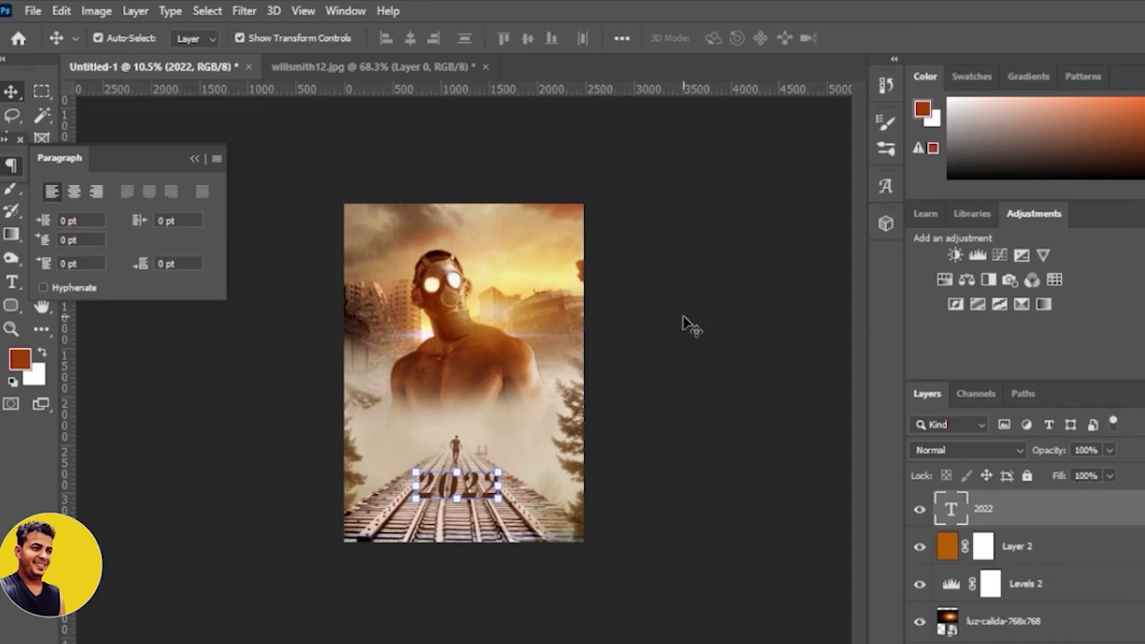
pyautogui.scroll(2, 486, 312)
pyautogui.scroll(3, 484, 307)
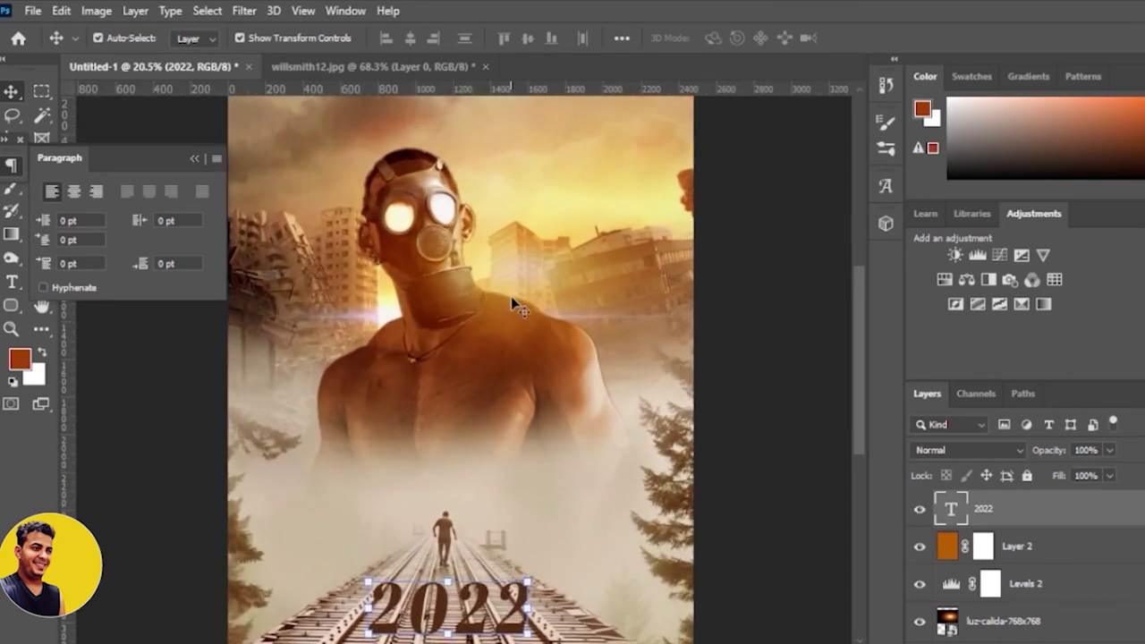
pyautogui.scroll(-2, 1079, 567)
pyautogui.scroll(-2, 1081, 568)
pyautogui.scroll(-1, 1083, 568)
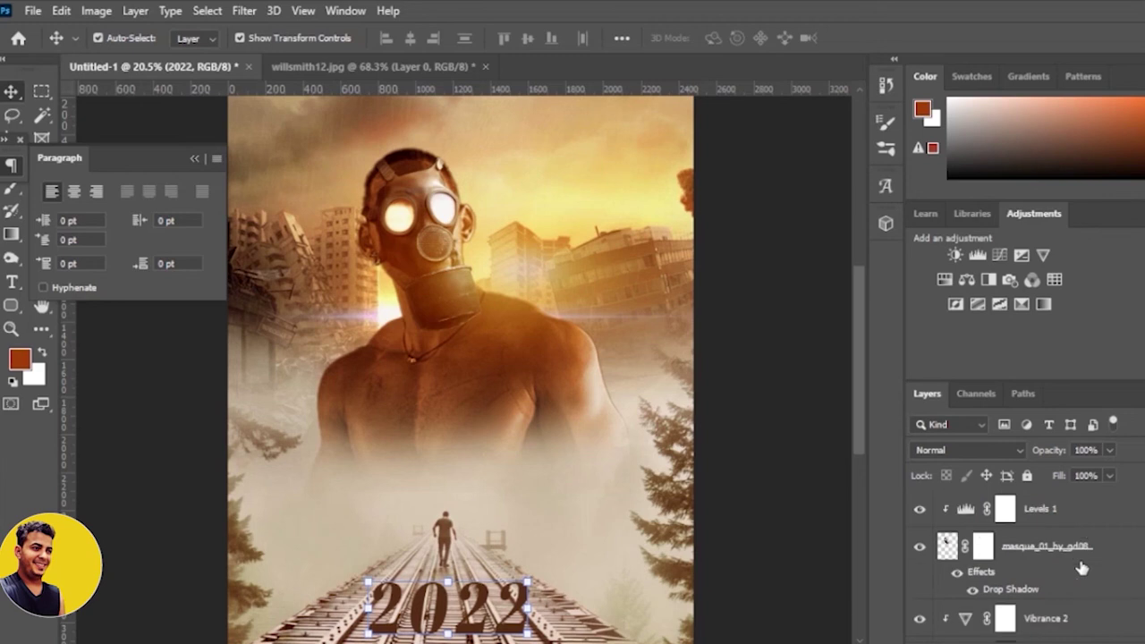
pyautogui.click(1082, 555)
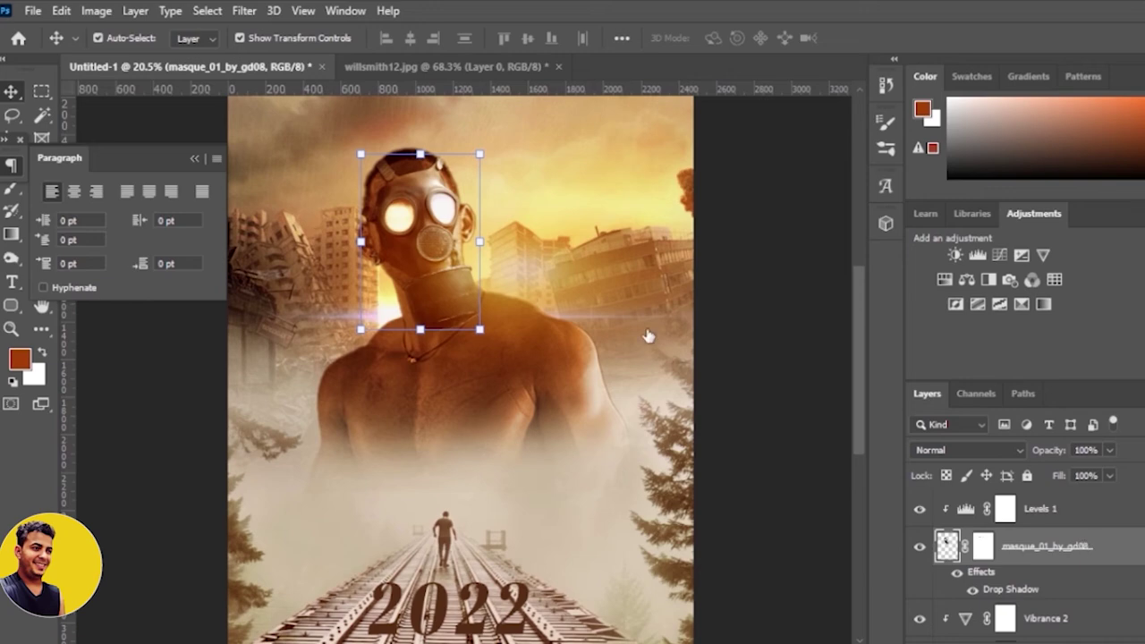
pyautogui.scroll(3, 693, 357)
pyautogui.scroll(-1, 703, 383)
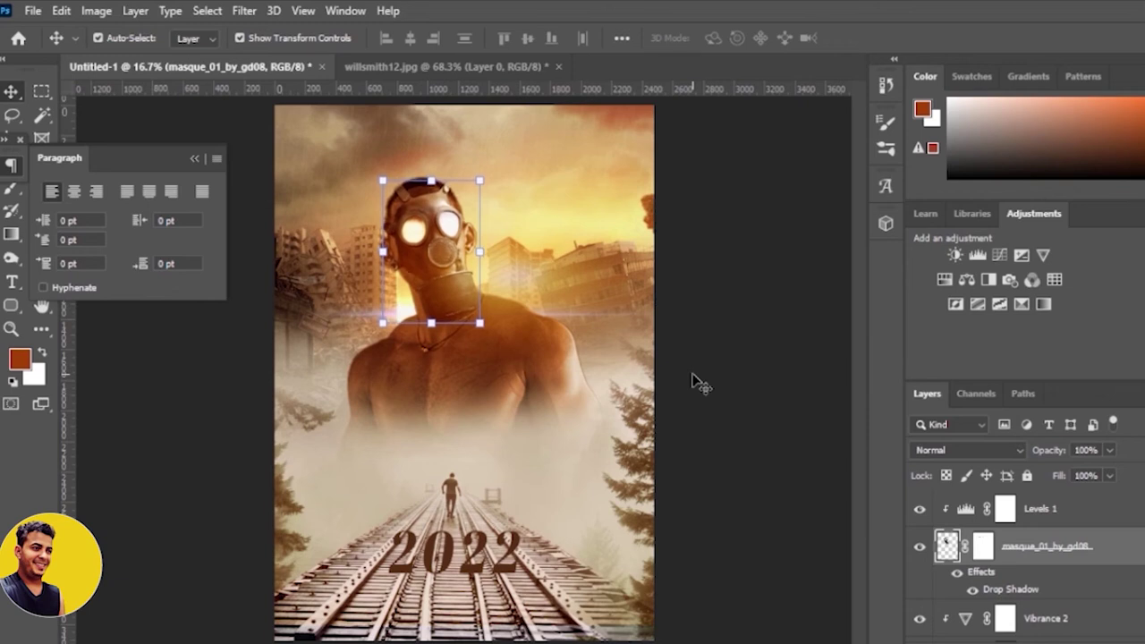
pyautogui.scroll(-2, 1120, 601)
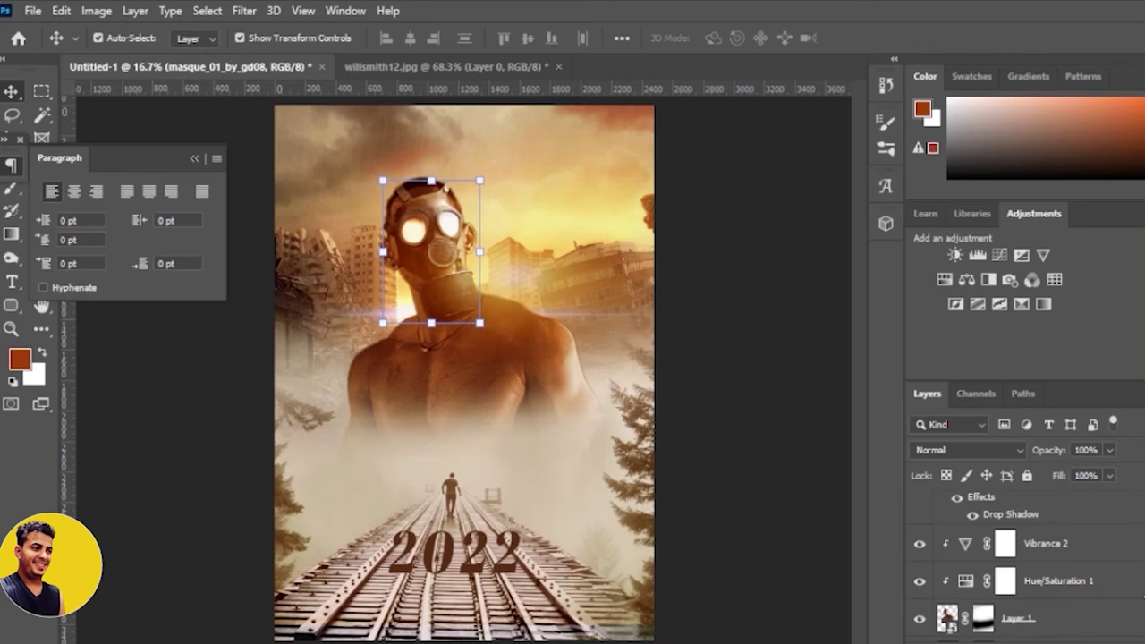
pyautogui.click(1109, 619)
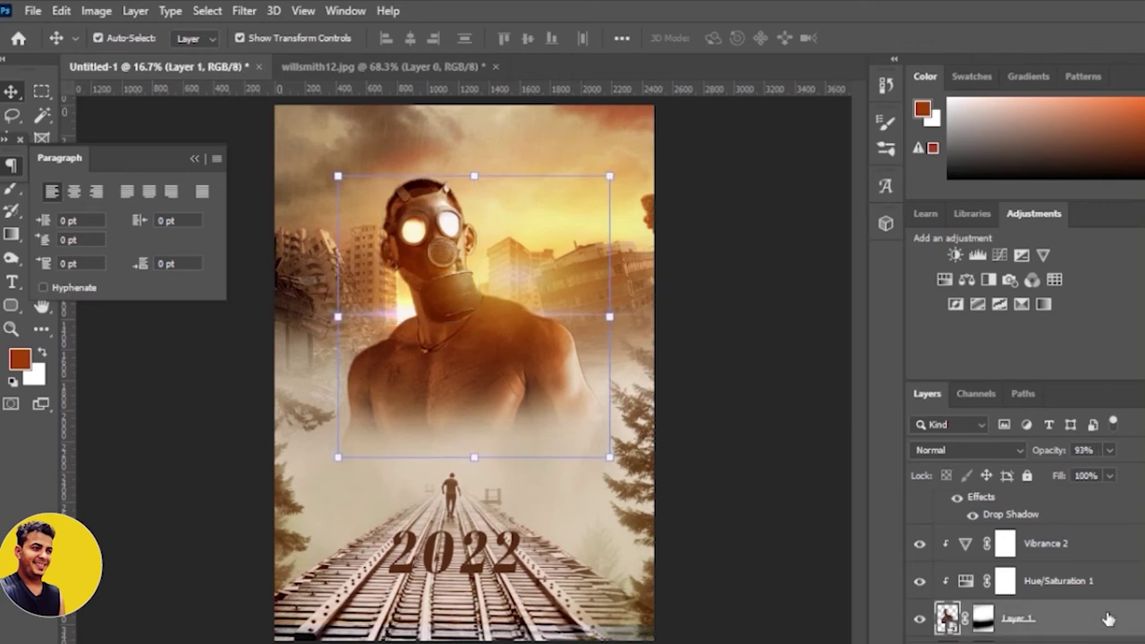
pyautogui.click(804, 338)
pyautogui.hotkey('ctrl', '-')
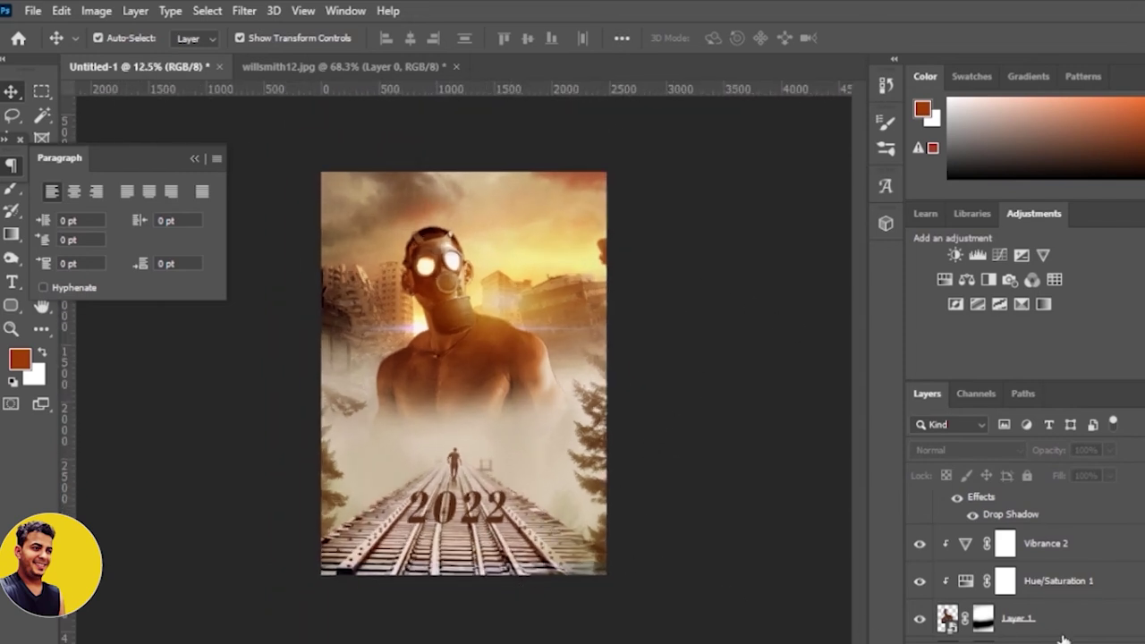
pyautogui.scroll(3, 1079, 617)
# Step: Drag creditos.png from File Explorer onto the canvas over the man's chest
pyautogui.scroll(3, 1079, 617)
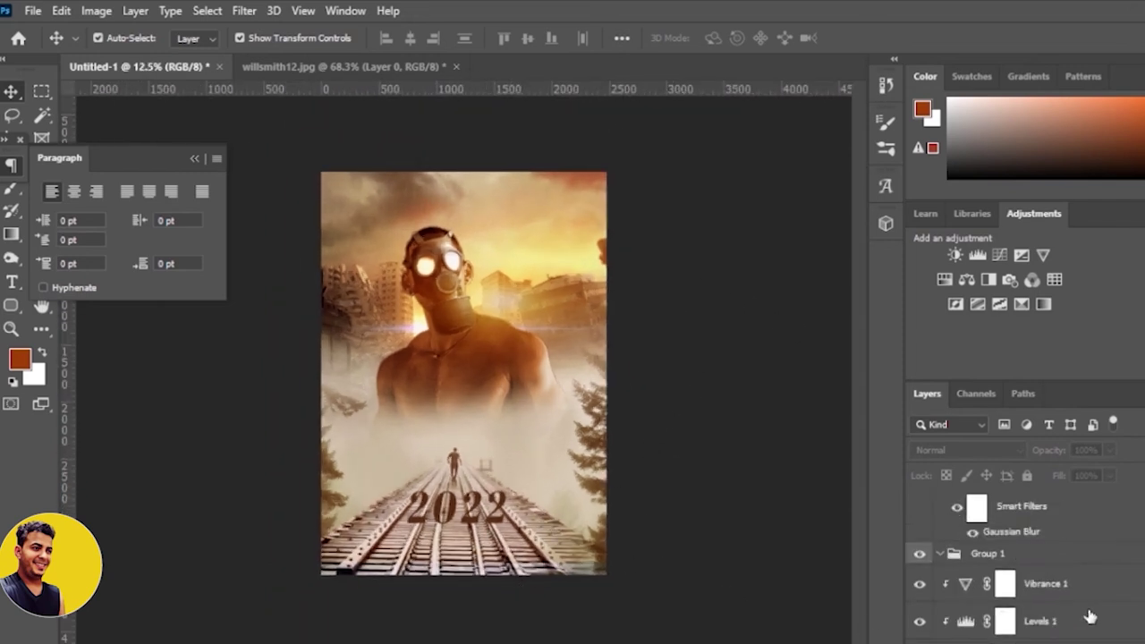
pyautogui.scroll(3, 1079, 617)
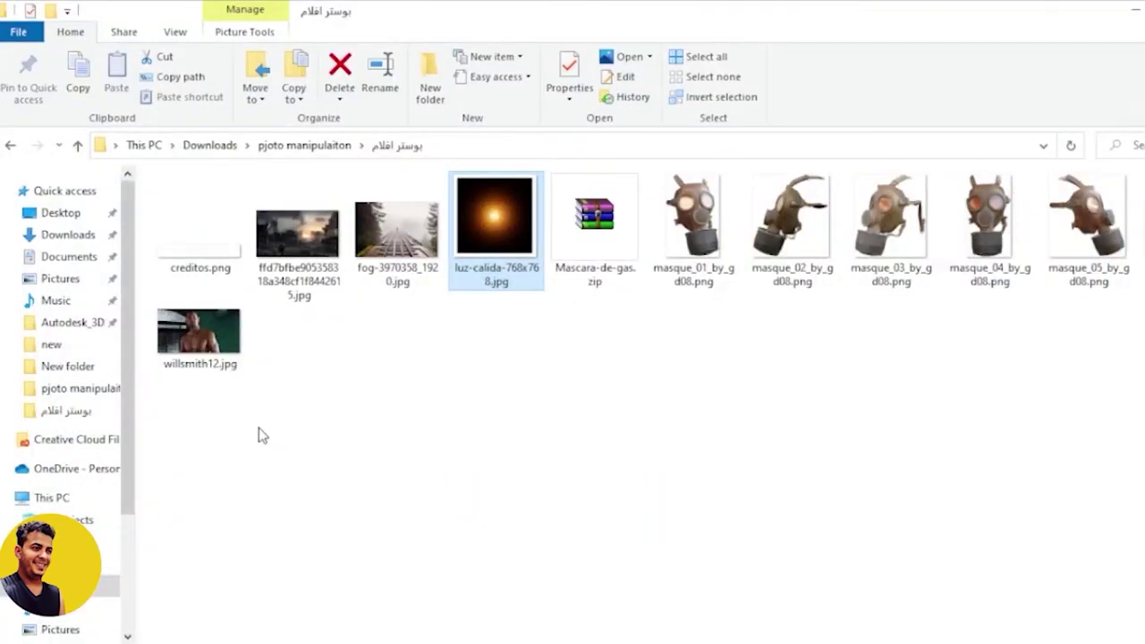
pyautogui.moveTo(212, 273)
pyautogui.mouseDown()
pyautogui.moveTo(358, 626)
pyautogui.moveTo(473, 528)
pyautogui.mouseUp()
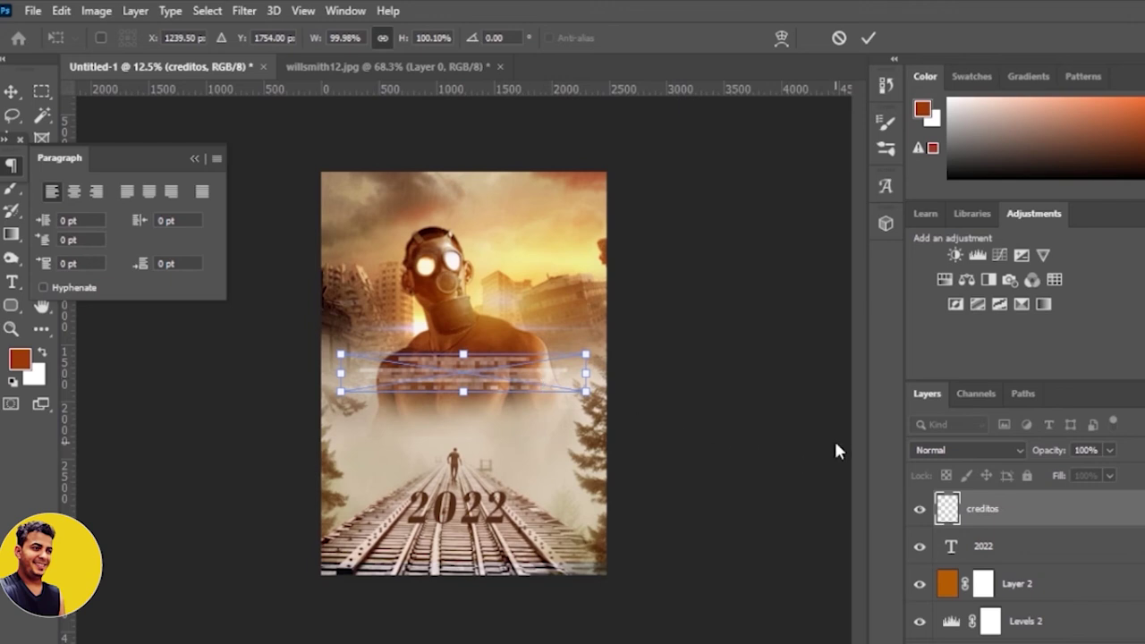
# Step: Commit the credits placement and set the foreground colour to near-black dark grey
pyautogui.click(868, 38)
pyautogui.press('t')
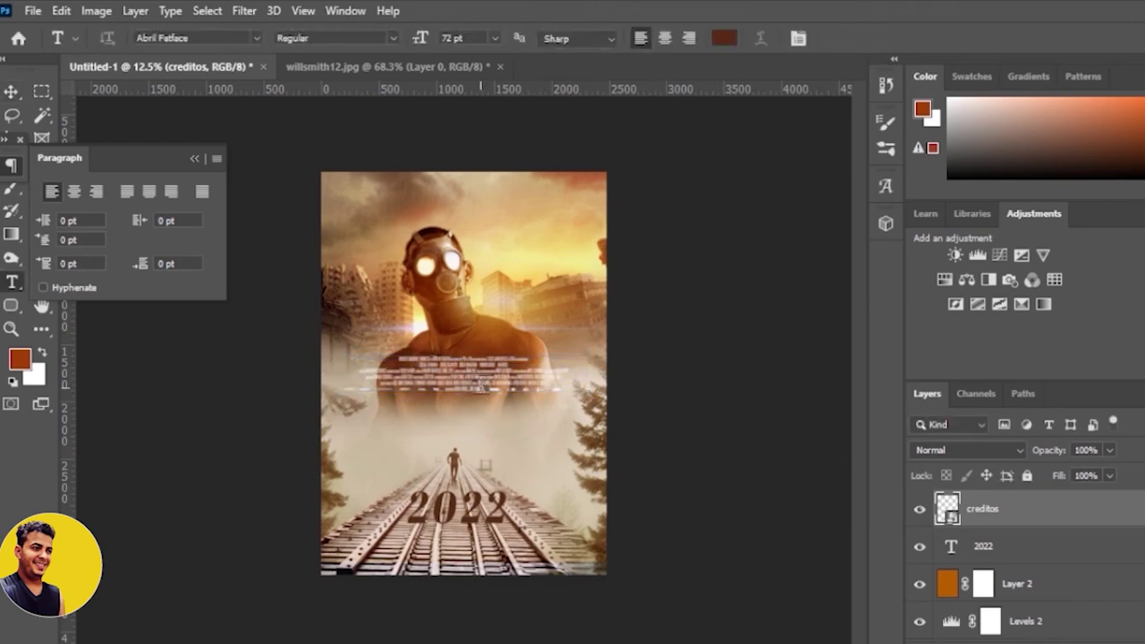
pyautogui.click(494, 380)
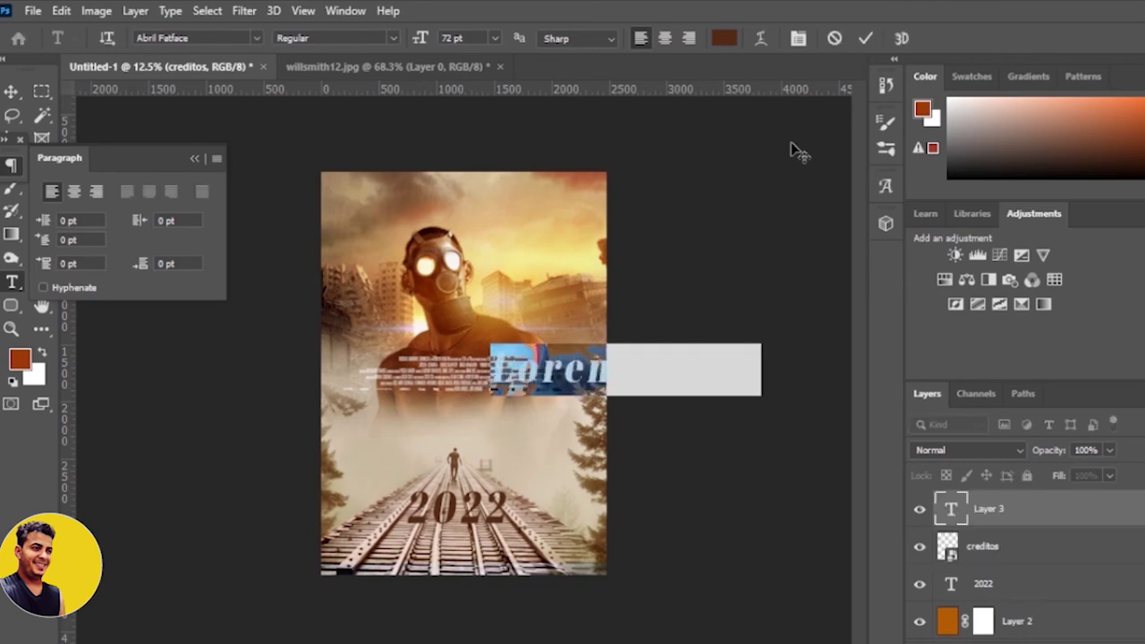
pyautogui.click(834, 38)
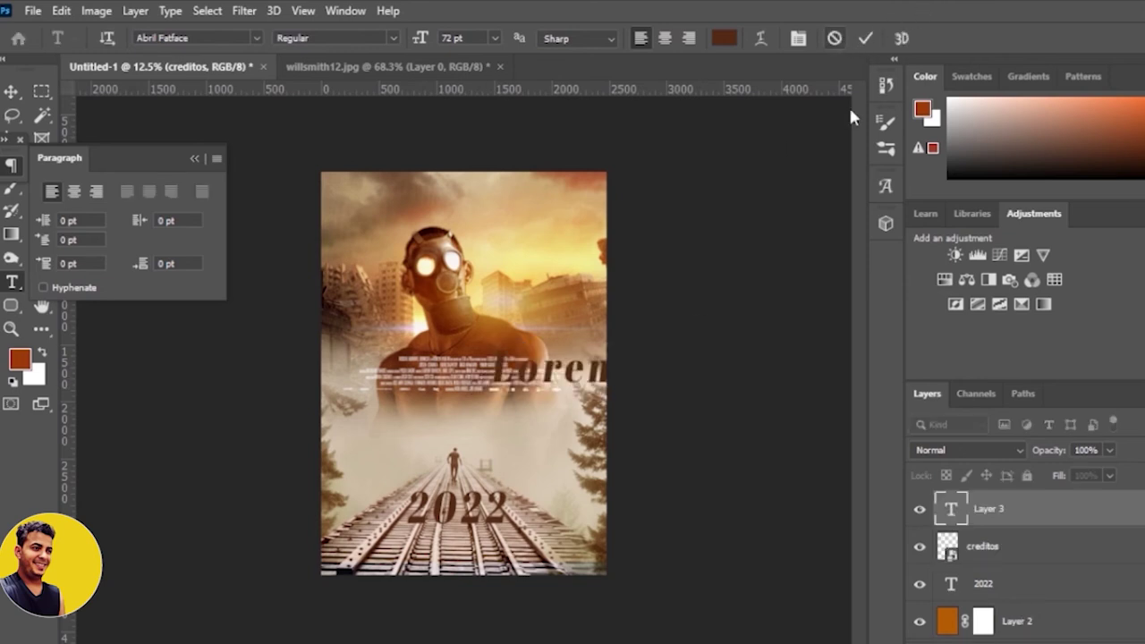
pyautogui.click(19, 360)
pyautogui.moveTo(517, 484); pyautogui.dragTo(511, 467)
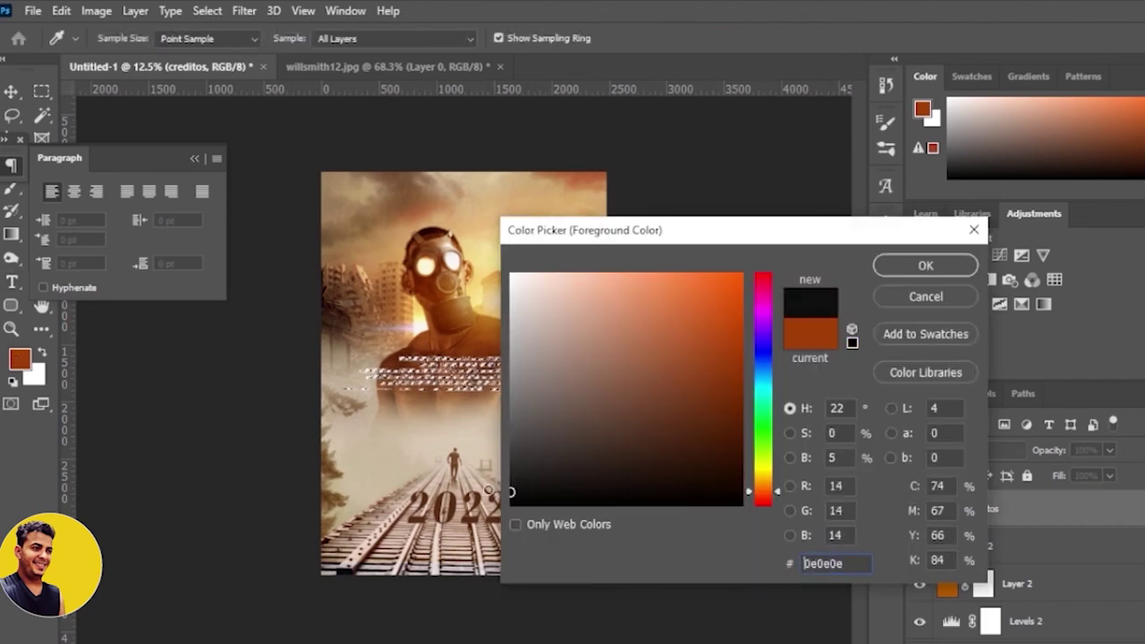
pyautogui.click(902, 269)
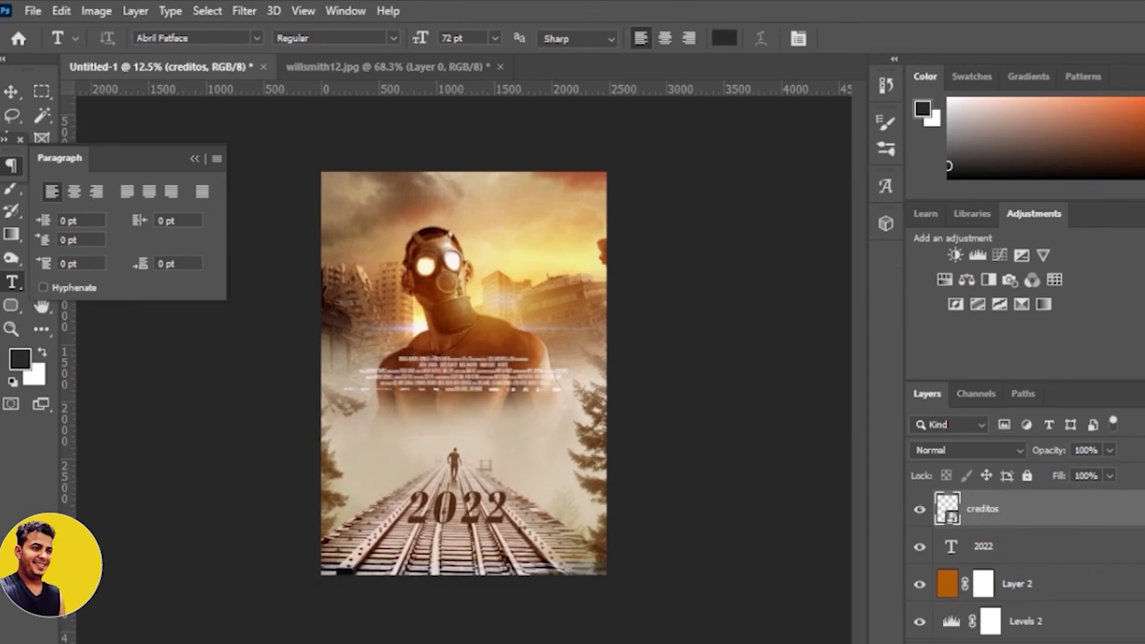
# Step: Rasterize the creditos layer
pyautogui.rightClick(1105, 510)
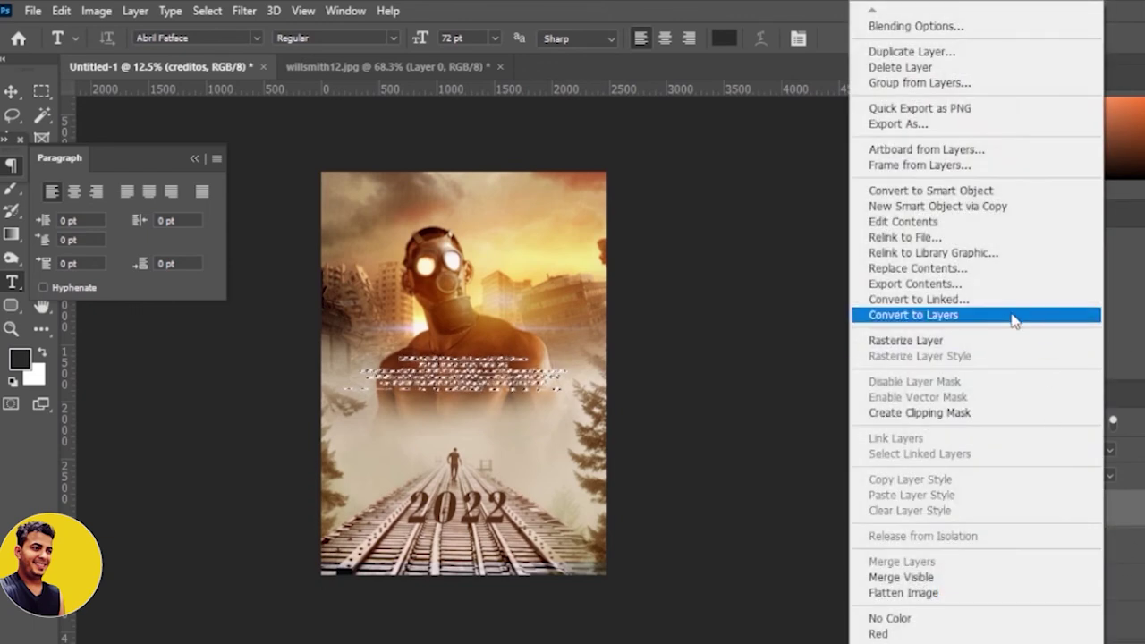
pyautogui.click(921, 340)
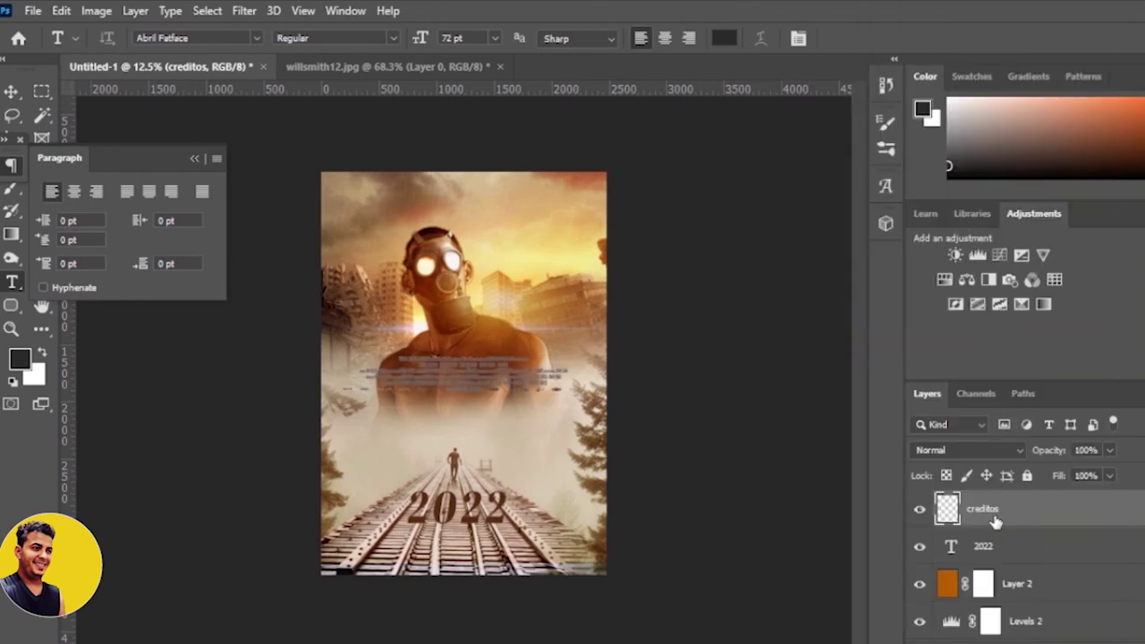
pyautogui.rightClick(1027, 514)
# Step: Convert creditos to a smart object and add a new empty layer above Layer 2
pyautogui.click(980, 255)
pyautogui.click(1099, 557)
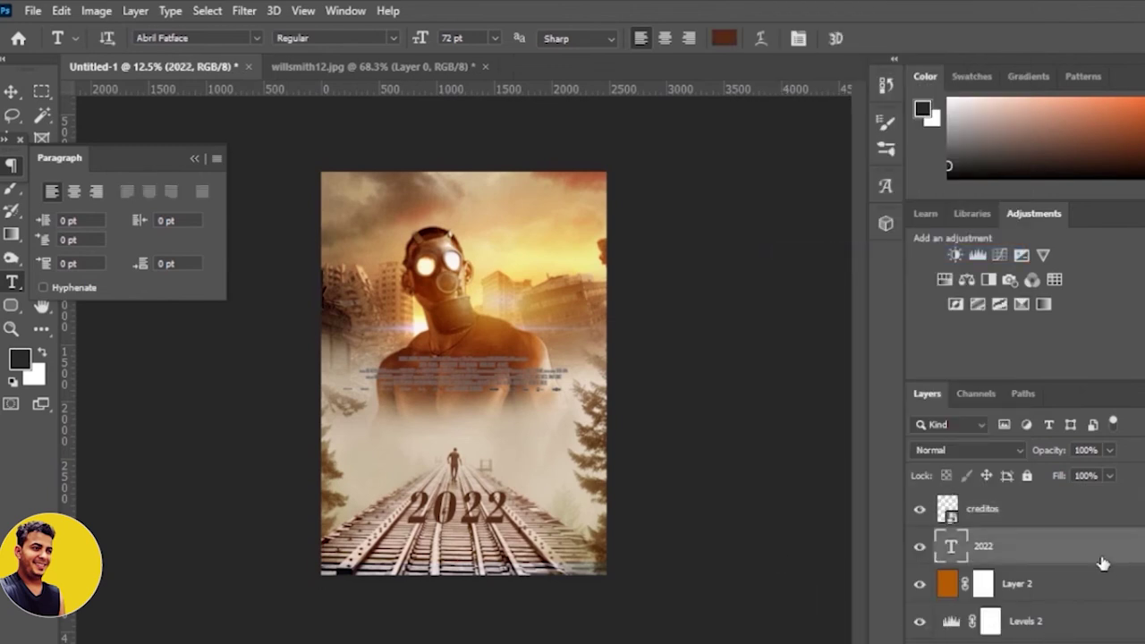
pyautogui.click(1110, 579)
pyautogui.hotkey('ctrl', 'shift', 'alt', 'n')
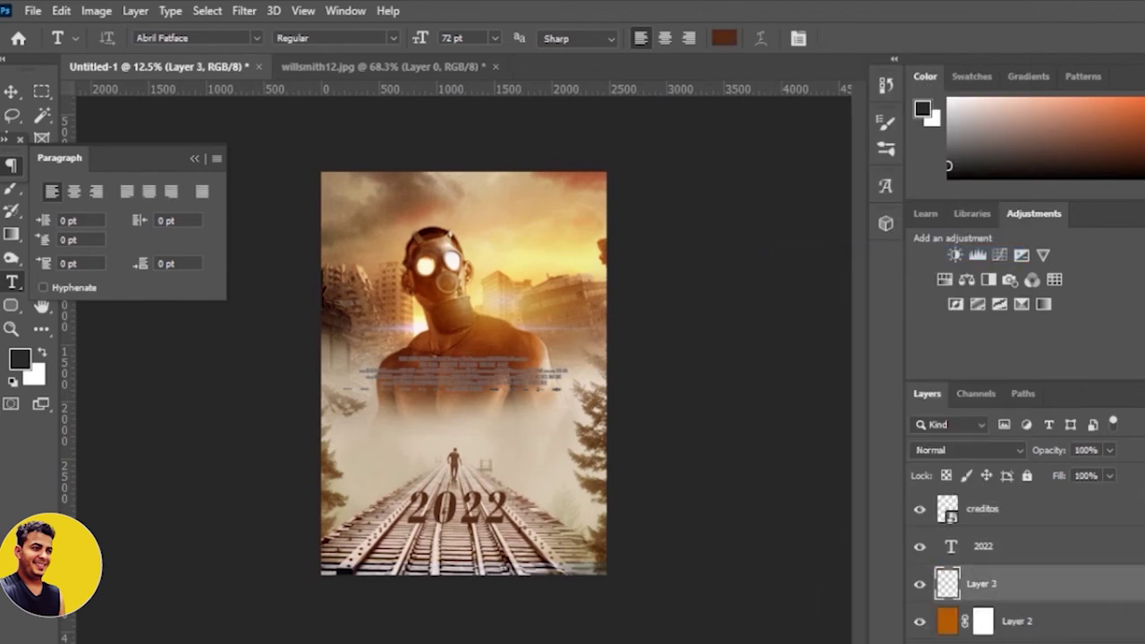
# Step: Make white the painting colour and squash the brush tip into a wide ellipse
pyautogui.click(39, 355)
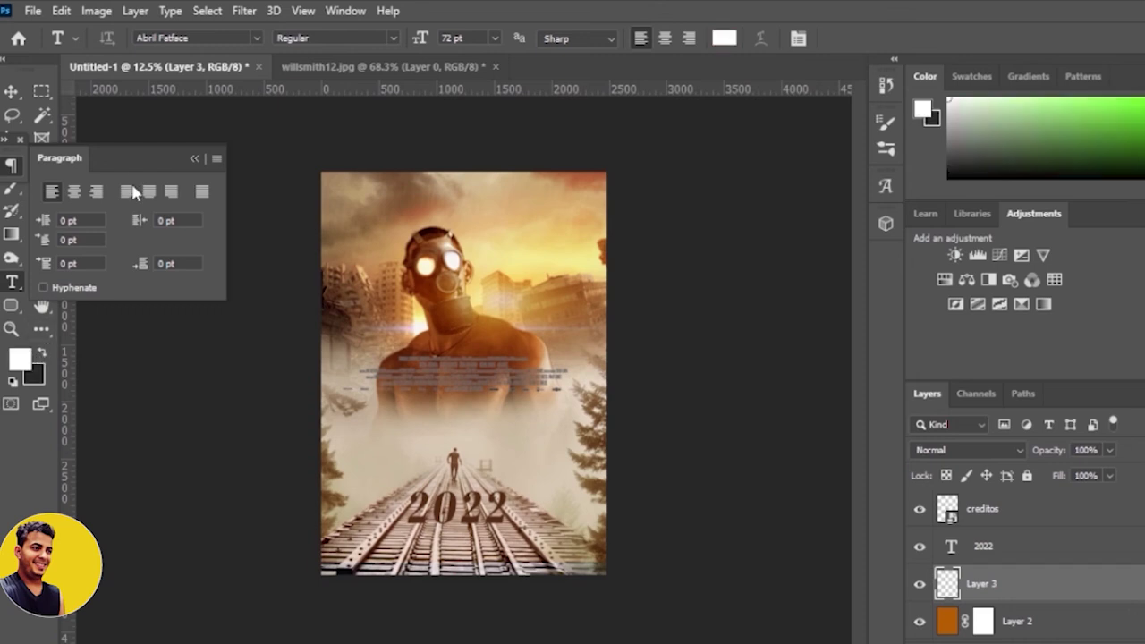
pyautogui.click(194, 158)
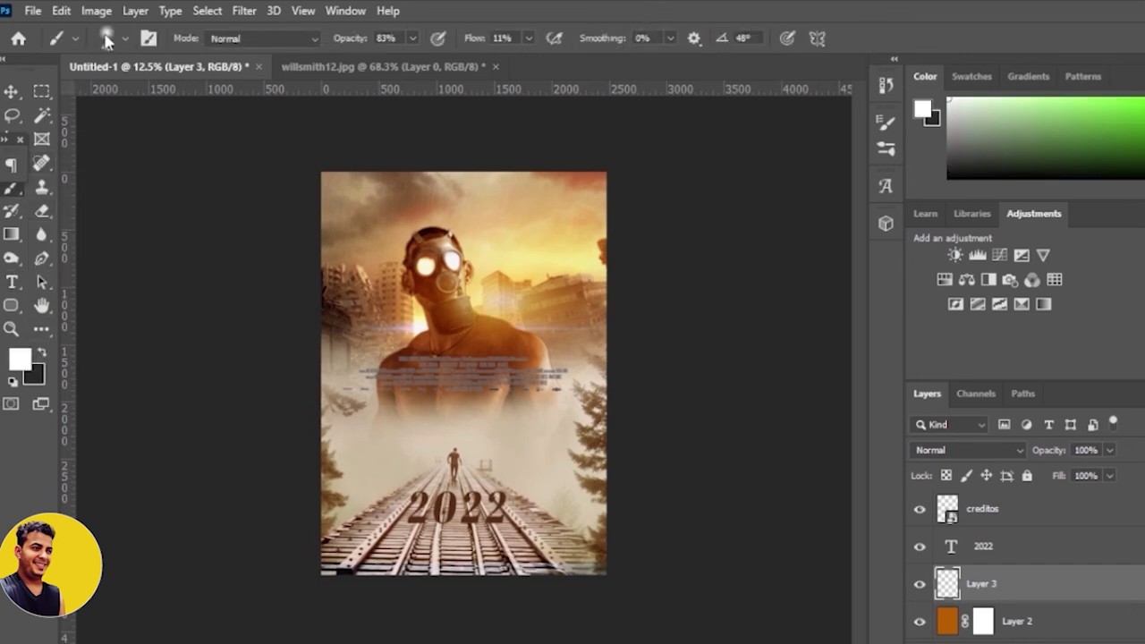
pyautogui.click(105, 38)
pyautogui.click(106, 38)
pyautogui.press(']')
pyautogui.press(']')
pyautogui.press(']')
pyautogui.click(109, 36)
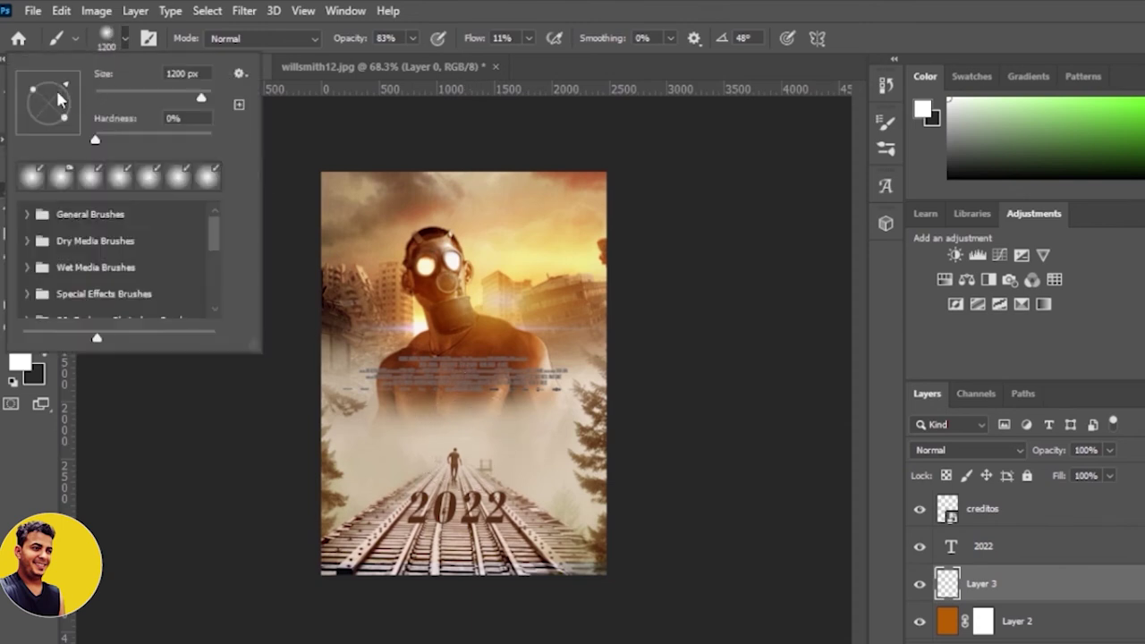
pyautogui.moveTo(64, 90)
pyautogui.mouseDown()
pyautogui.moveTo(48, 81)
pyautogui.moveTo(63, 112)
pyautogui.moveTo(49, 102)
pyautogui.mouseUp()
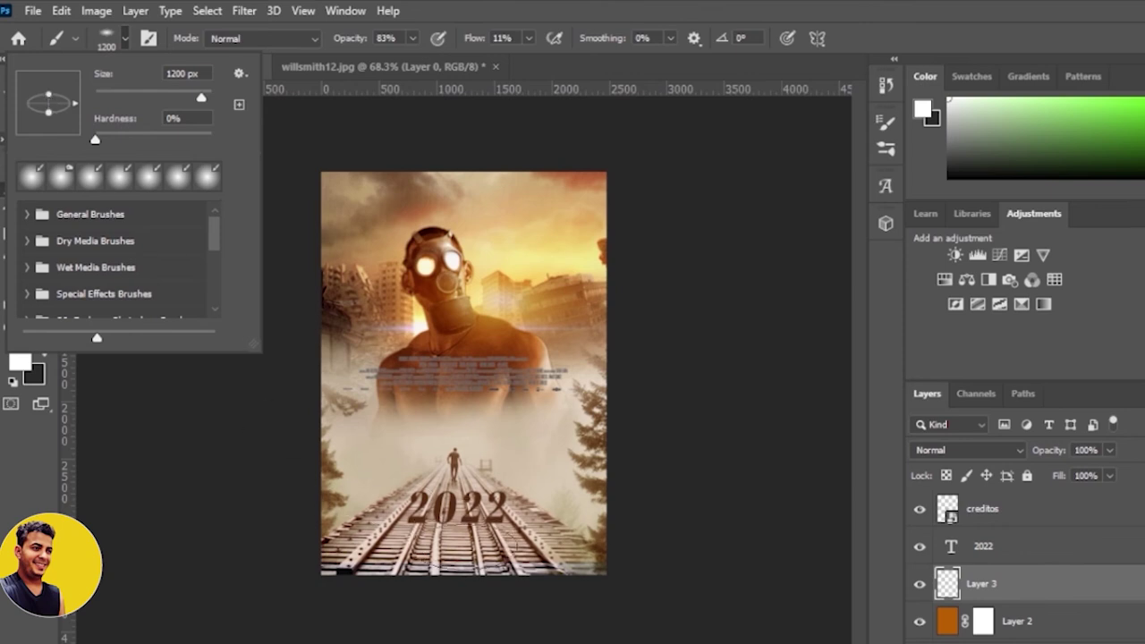
# Step: Enlarge the brush to about 2700 px with 100% flow and 97% opacity
pyautogui.press('Escape')
pyautogui.press(']')
pyautogui.press(']')
pyautogui.press(']')
pyautogui.press(']')
pyautogui.press(']')
pyautogui.press(']')
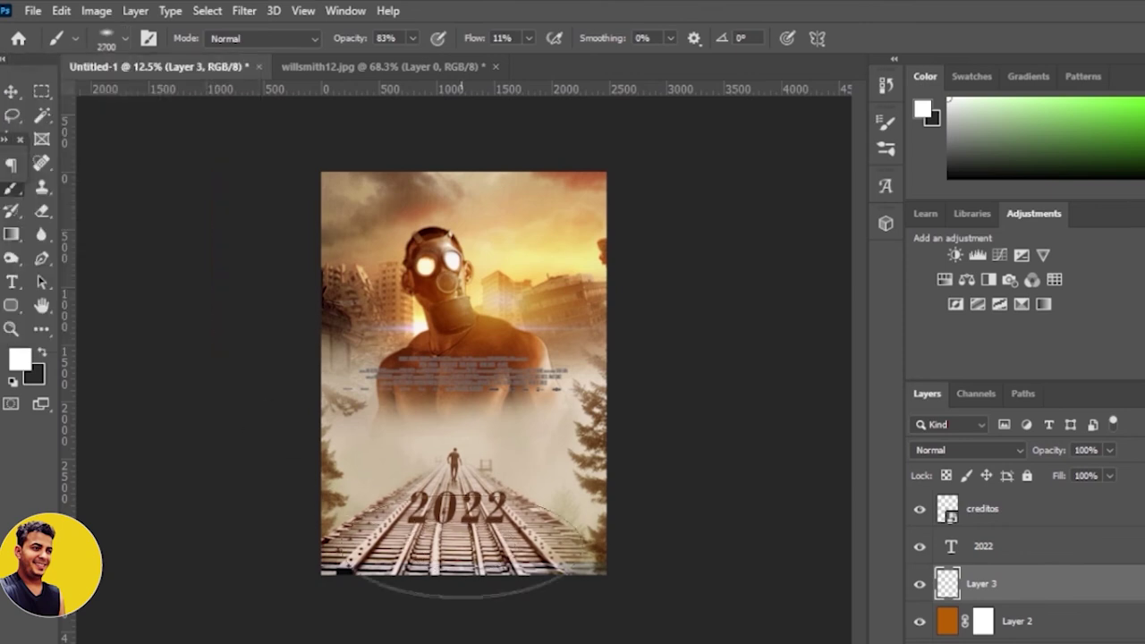
pyautogui.press(']')
pyautogui.press(']')
pyautogui.press(']')
pyautogui.press(']')
pyautogui.press(']')
pyautogui.press(']')
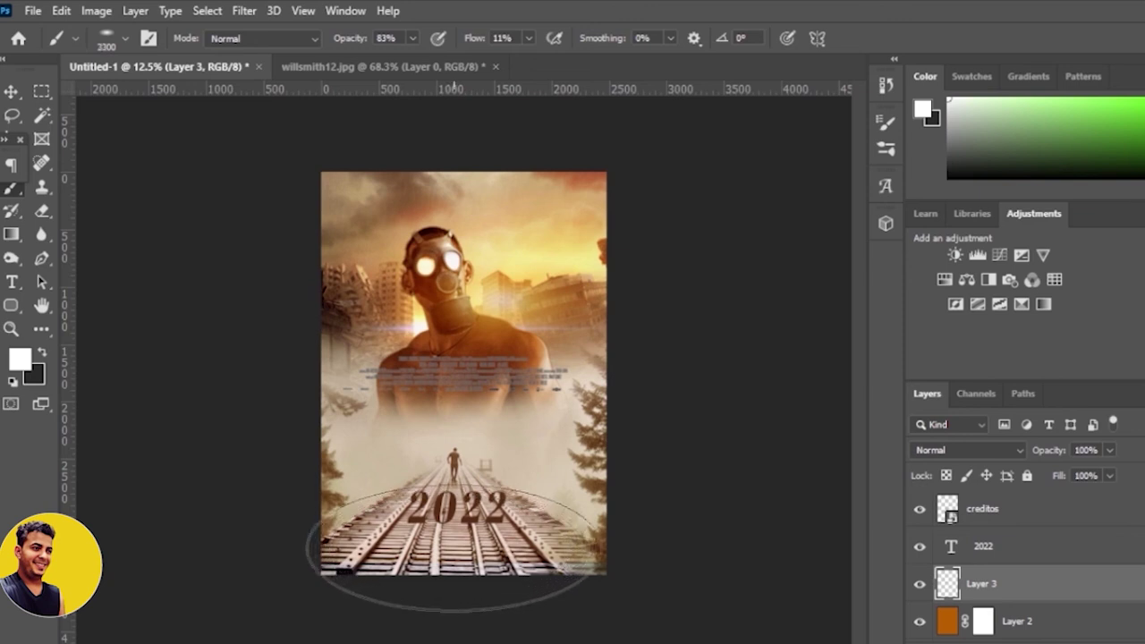
pyautogui.click(529, 38)
pyautogui.moveTo(525, 60); pyautogui.dragTo(612, 61)
pyautogui.click(413, 37)
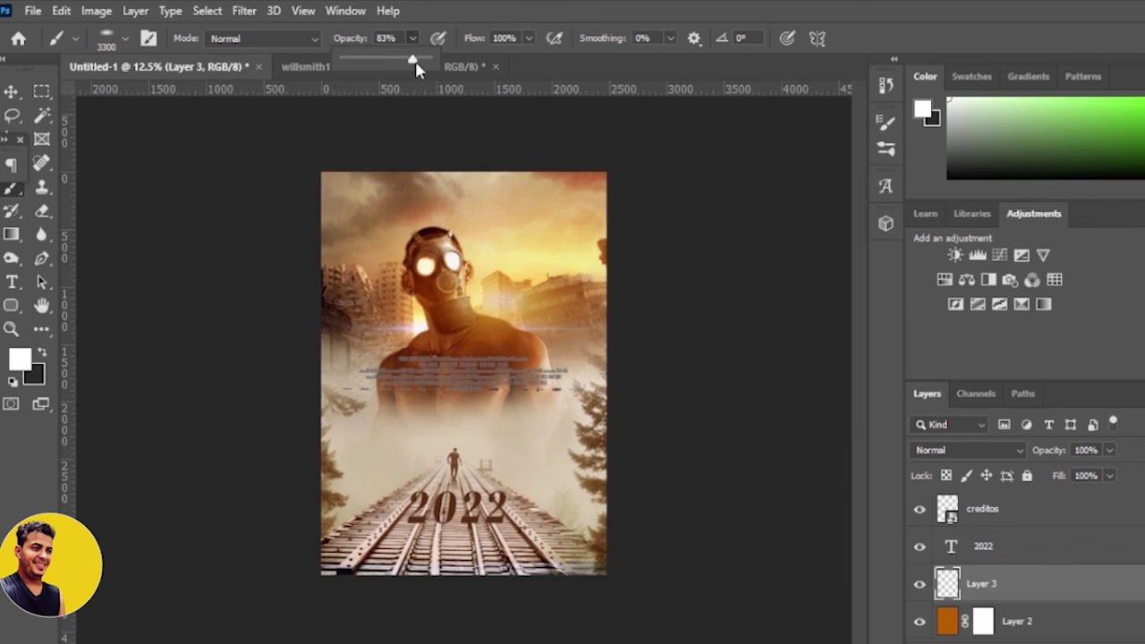
pyautogui.moveTo(413, 60); pyautogui.dragTo(426, 60)
# Step: Paint a soft white haze over the lower railway tracks around 2022
pyautogui.click(456, 573)
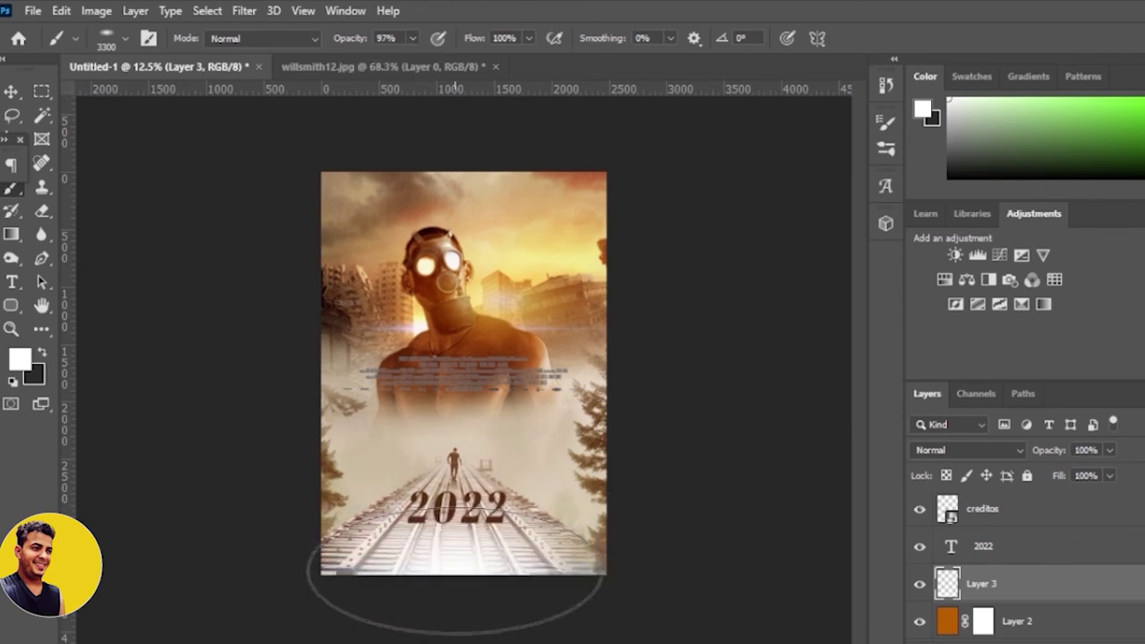
pyautogui.click(453, 552)
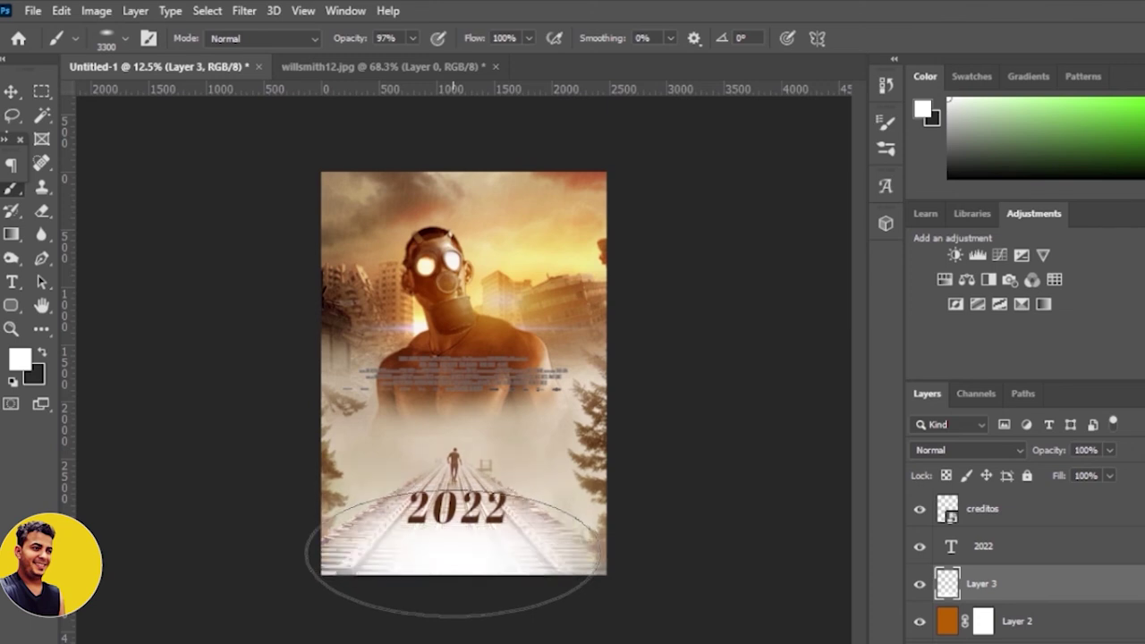
pyautogui.hotkey('ctrl', 'z')
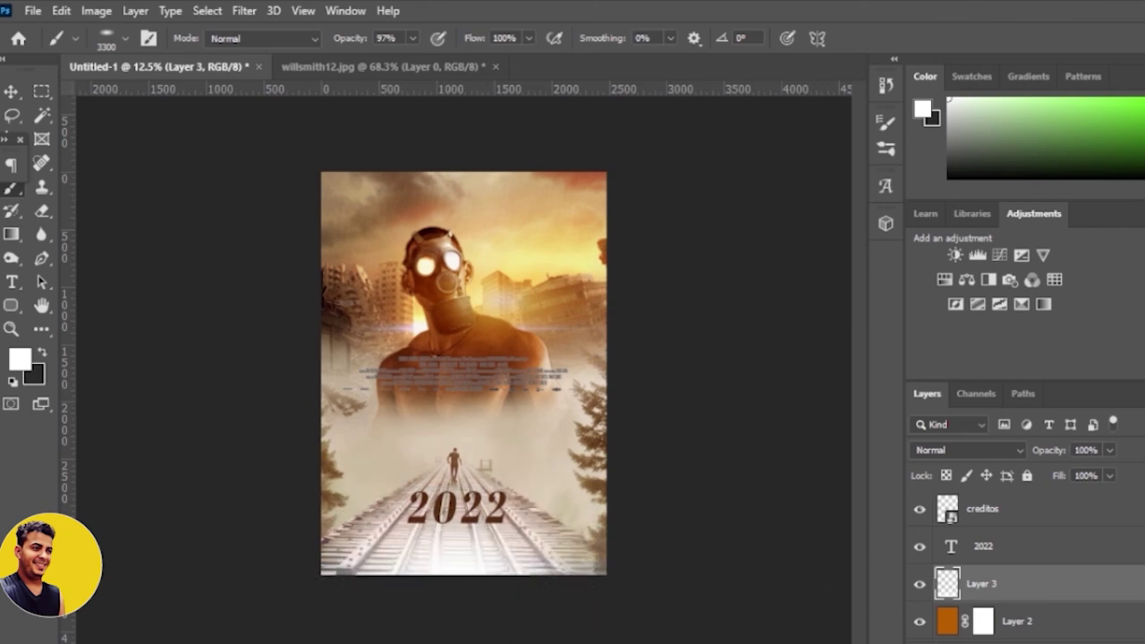
pyautogui.hotkey('ctrl', 'z')
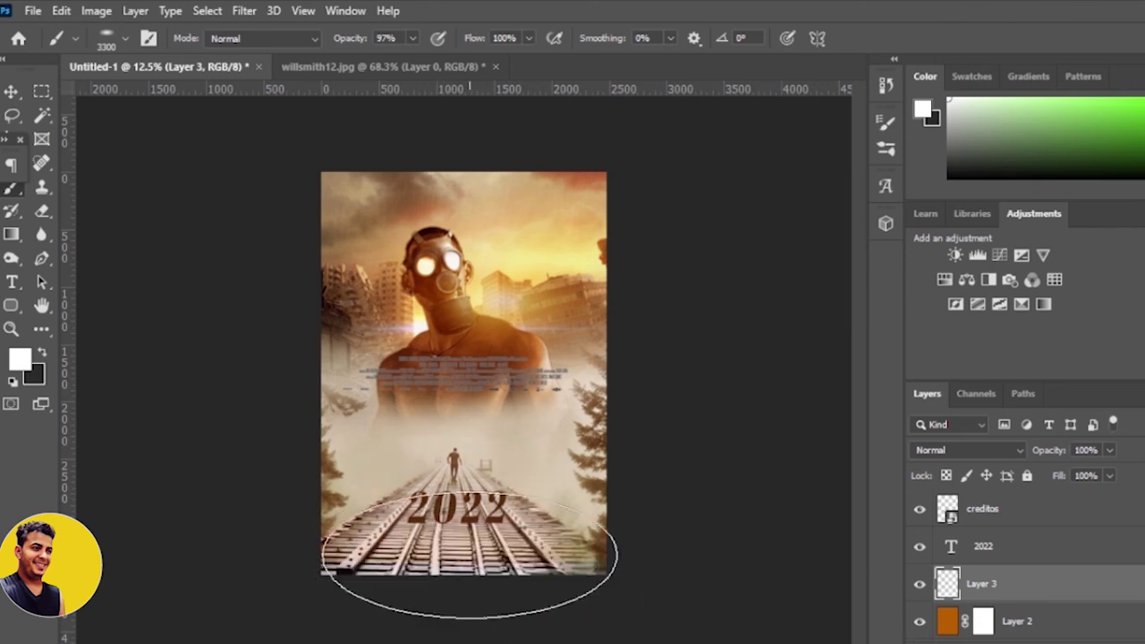
pyautogui.click(460, 553)
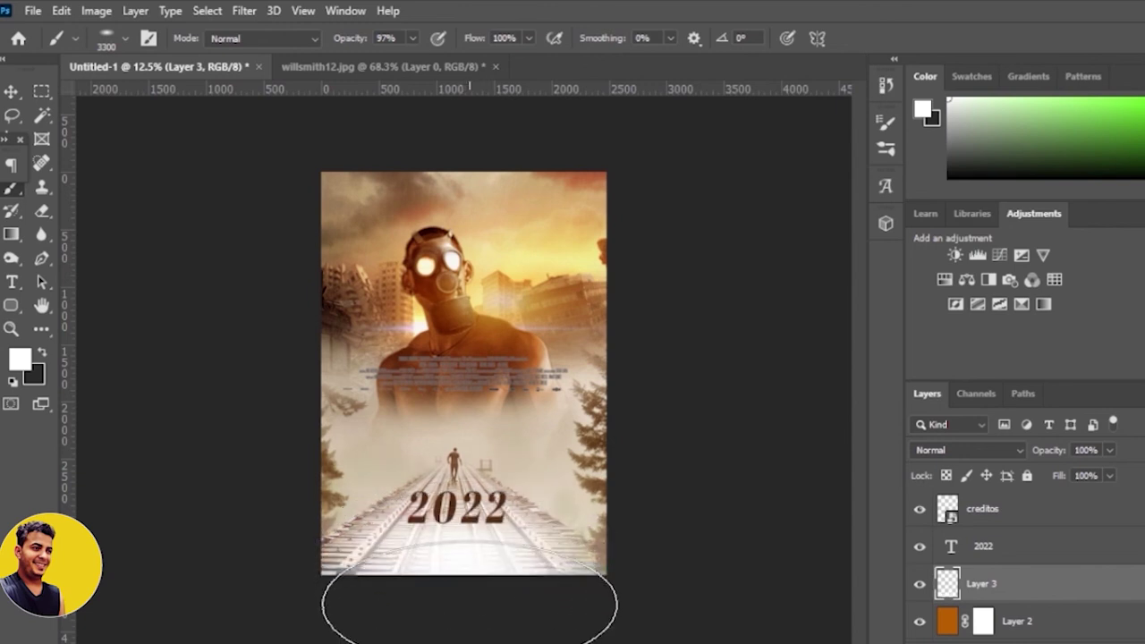
# Step: Transform the credits block down below the 2022 title to the poster's bottom edge
pyautogui.click(1069, 521)
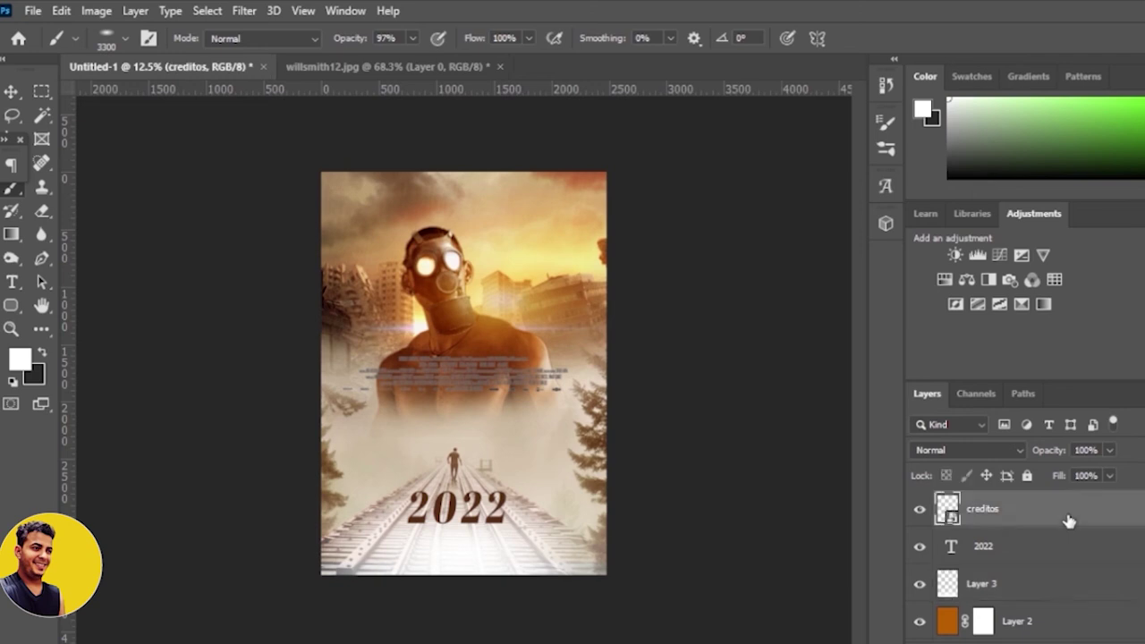
pyautogui.hotkey('ctrl', 't')
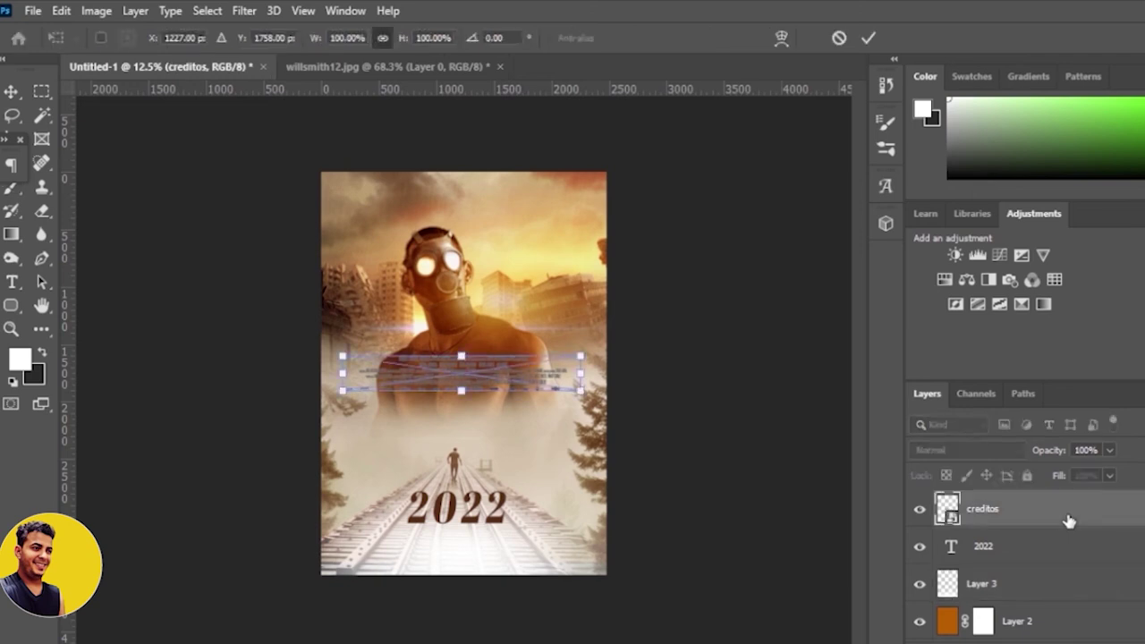
pyautogui.press('Down')
pyautogui.press('Down')
pyautogui.press('Down')
pyautogui.press('Down')
pyautogui.press('Down')
pyautogui.press('Down')
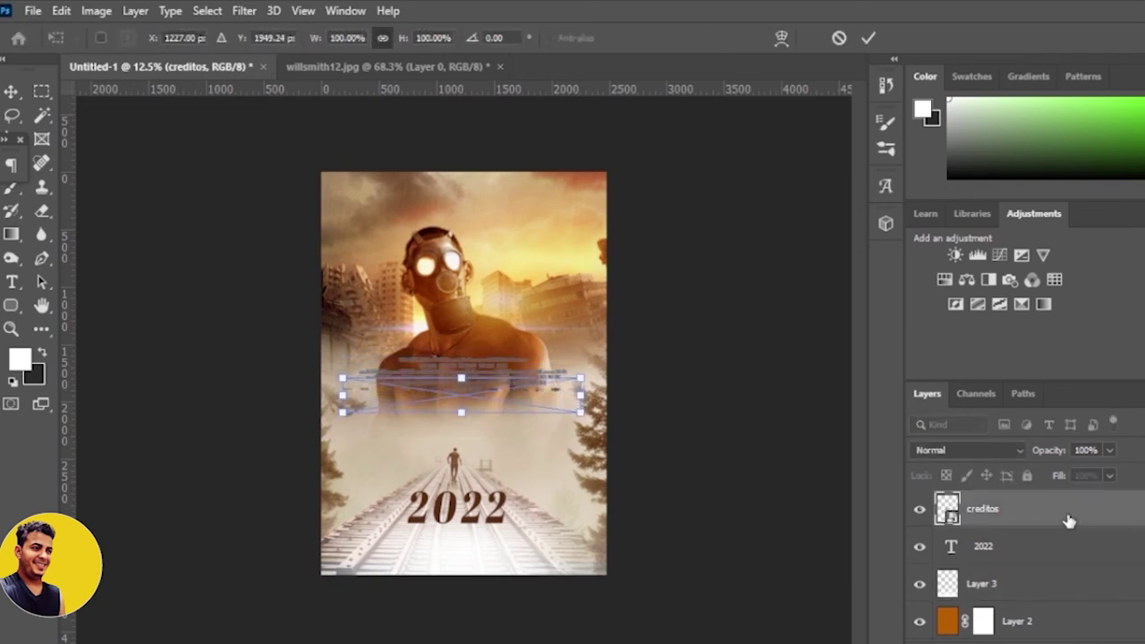
pyautogui.press('Down')
pyautogui.press('Down')
pyautogui.press('Down')
pyautogui.press('Down')
pyautogui.press('Down')
pyautogui.press('Down')
pyautogui.hotkey('shift', 'Down')
pyautogui.hotkey('shift', 'Down')
pyautogui.hotkey('shift', 'Down')
pyautogui.hotkey('shift', 'Down')
pyautogui.hotkey('shift', 'Down')
pyautogui.hotkey('shift', 'Down')
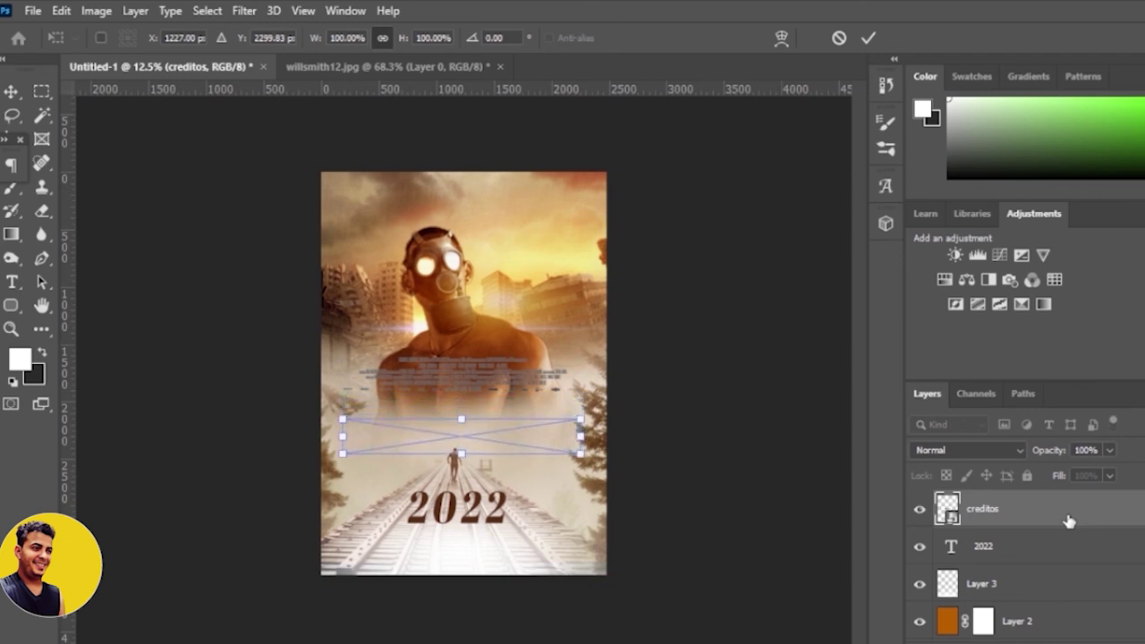
pyautogui.hotkey('shift', 'Down')
pyautogui.hotkey('shift', 'Down')
pyautogui.hotkey('shift', 'Down')
pyautogui.hotkey('shift', 'Down')
pyautogui.hotkey('shift', 'Down')
pyautogui.hotkey('shift', 'Down')
pyautogui.press('Down')
pyautogui.press('Down')
pyautogui.press('Down')
pyautogui.press('Down')
pyautogui.press('Down')
pyautogui.press('Down')
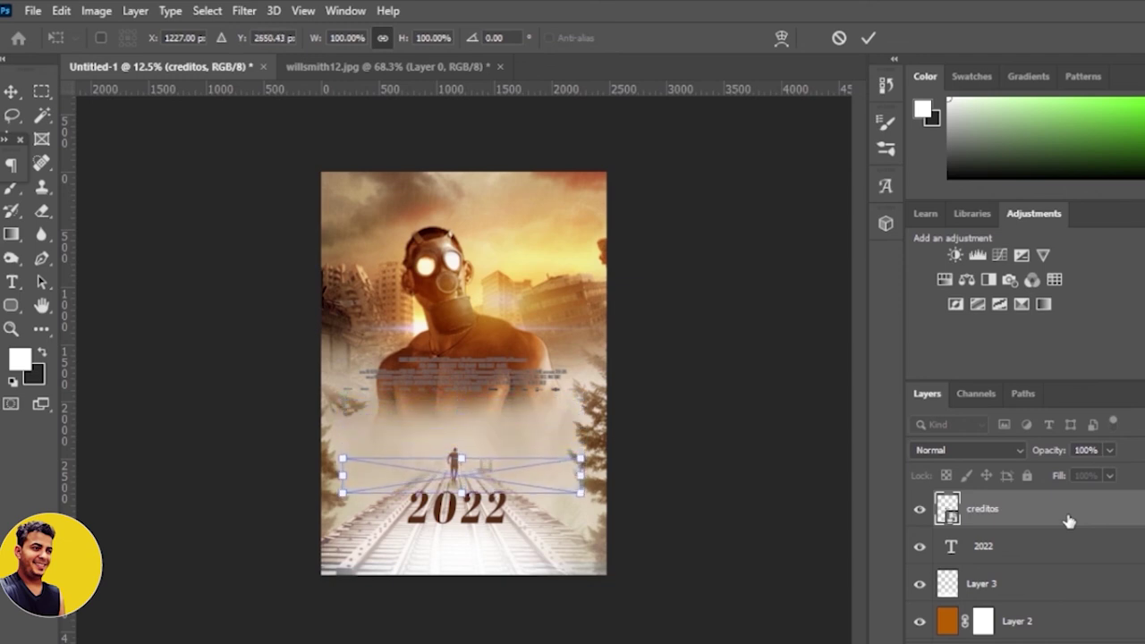
pyautogui.press('Down')
pyautogui.press('Down')
pyautogui.press('Down')
pyautogui.press('Down')
pyautogui.press('Down')
pyautogui.press('Down')
pyautogui.hotkey('shift', 'Down')
pyautogui.hotkey('shift', 'Down')
pyautogui.hotkey('shift', 'Down')
pyautogui.hotkey('shift', 'Down')
pyautogui.hotkey('shift', 'Down')
pyautogui.hotkey('shift', 'Down')
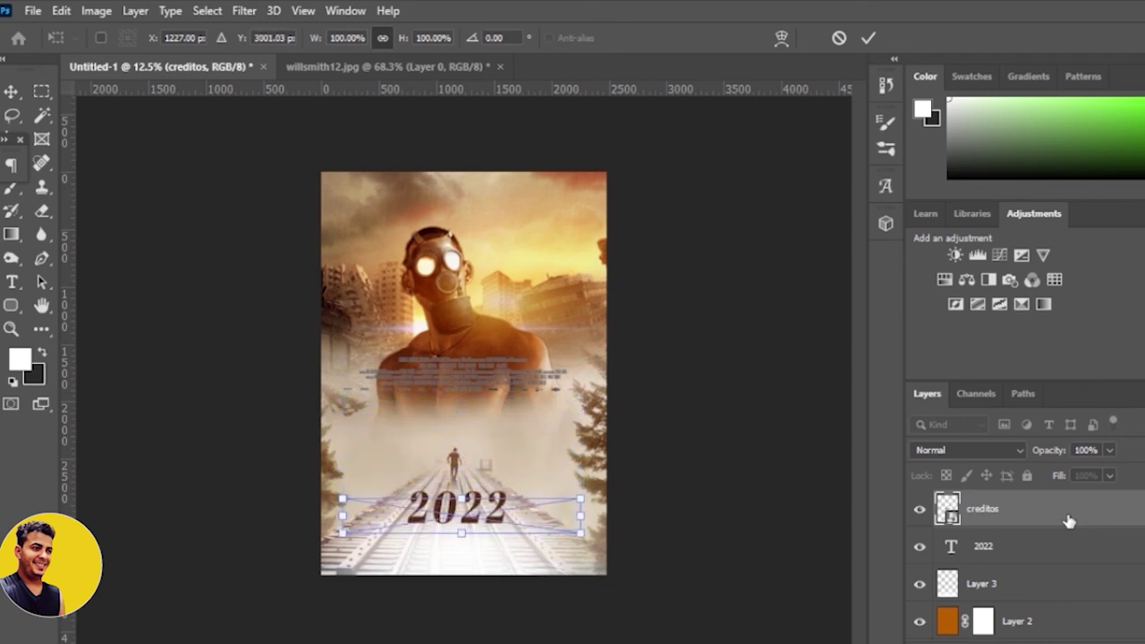
pyautogui.hotkey('shift', 'Down')
pyautogui.hotkey('shift', 'Down')
pyautogui.hotkey('shift', 'Down')
pyautogui.hotkey('shift', 'Down')
pyautogui.hotkey('shift', 'Down')
pyautogui.hotkey('shift', 'Down')
pyautogui.hotkey('shift', 'Down')
pyautogui.hotkey('shift', 'Down')
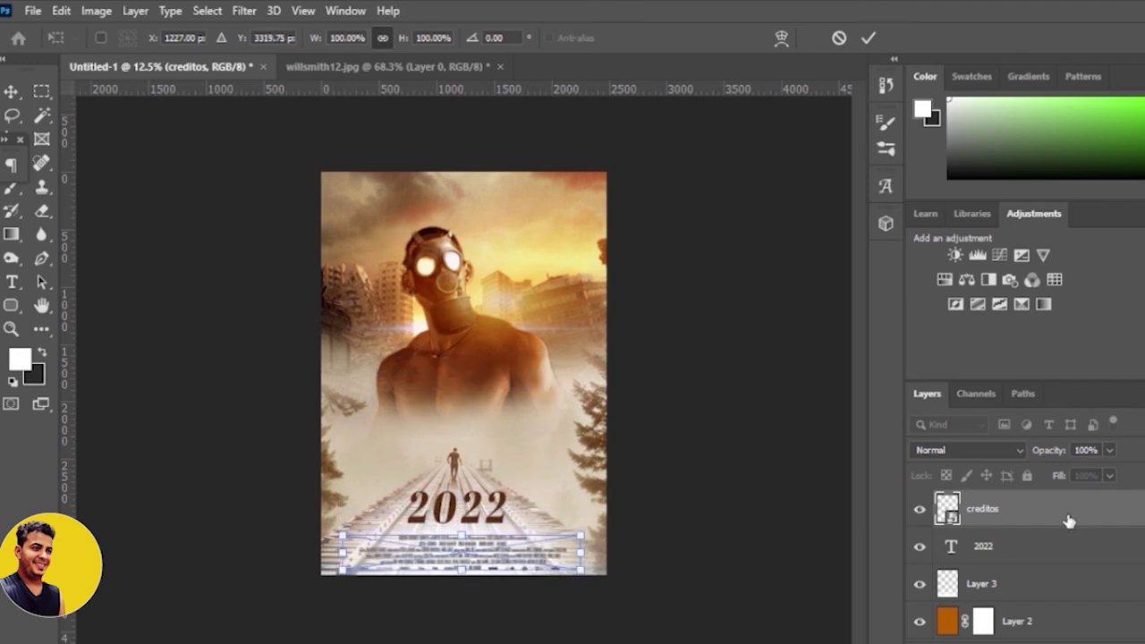
pyautogui.press('Up')
pyautogui.click(868, 38)
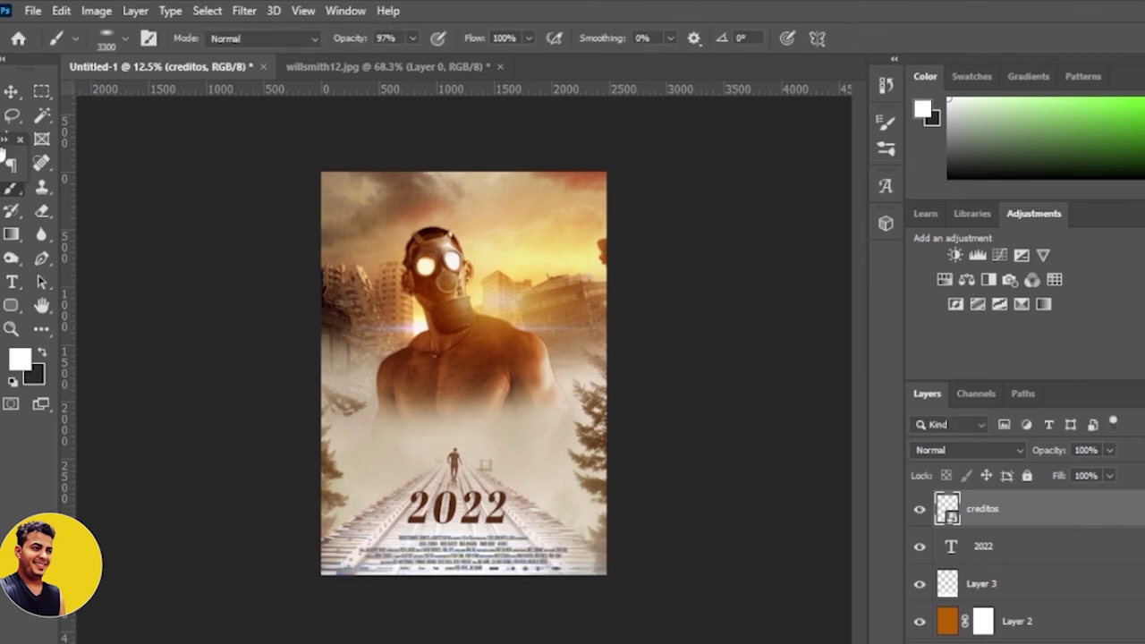
pyautogui.click(11, 92)
pyautogui.click(150, 333)
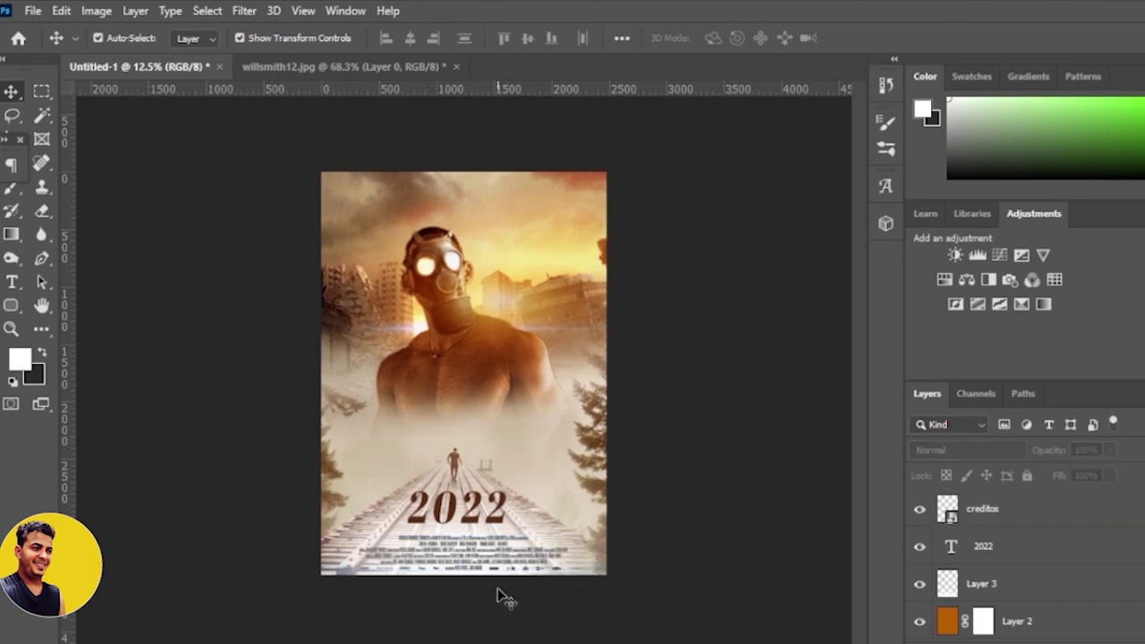
# Step: Fine-tune the credits and 2022 title positions with small arrow-key nudges
pyautogui.scroll(2, 500, 598)
pyautogui.click(1114, 523)
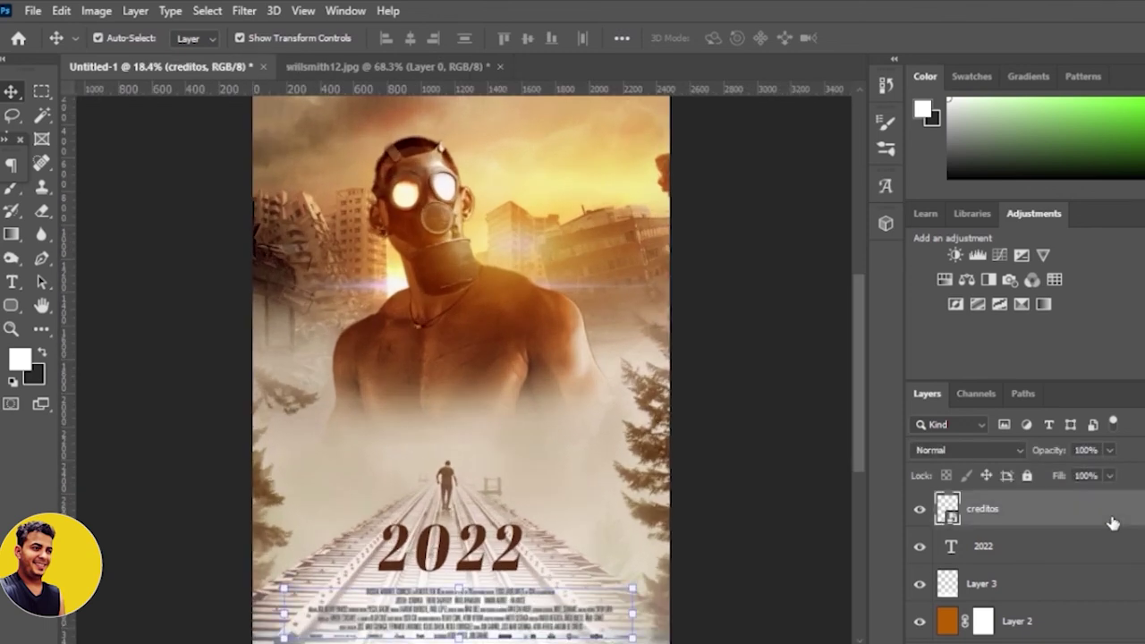
pyautogui.hotkey('shift', 'Up')
pyautogui.hotkey('shift', 'Up')
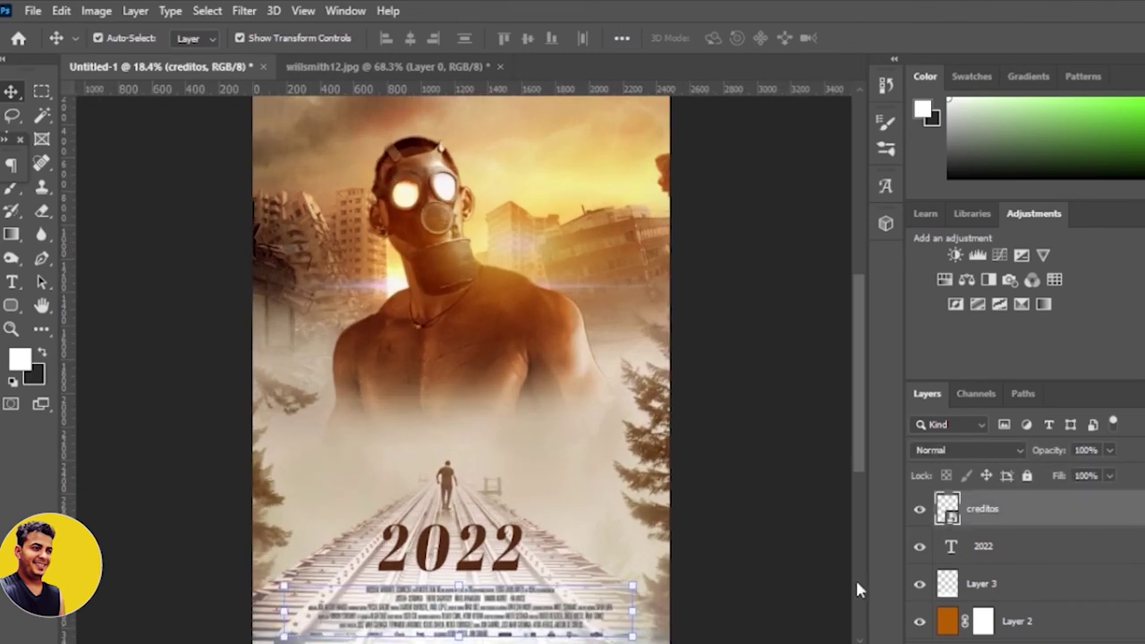
pyautogui.click(703, 478)
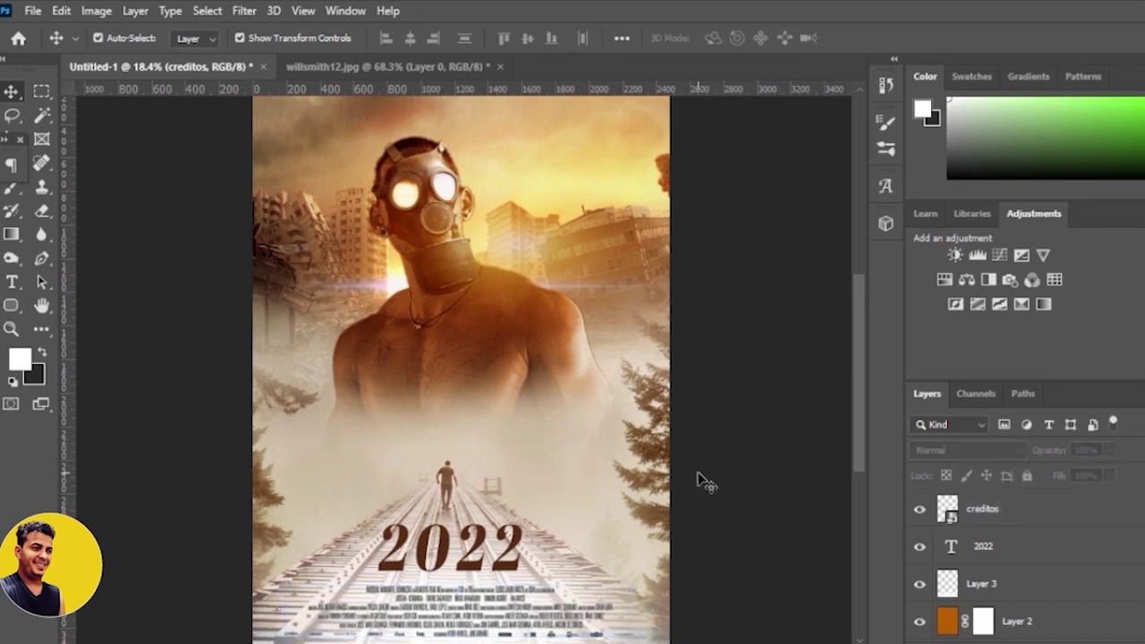
pyautogui.click(1086, 553)
pyautogui.hotkey('shift', 'Down')
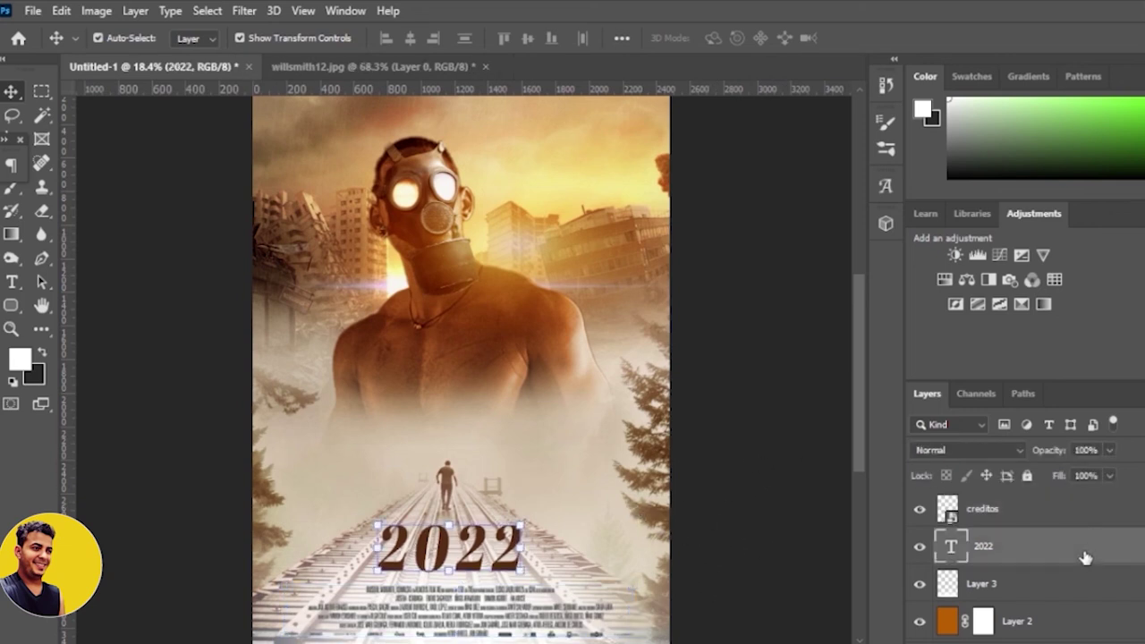
pyautogui.hotkey('shift', 'Down')
pyautogui.hotkey('shift', 'Up')
pyautogui.hotkey('shift', 'Up')
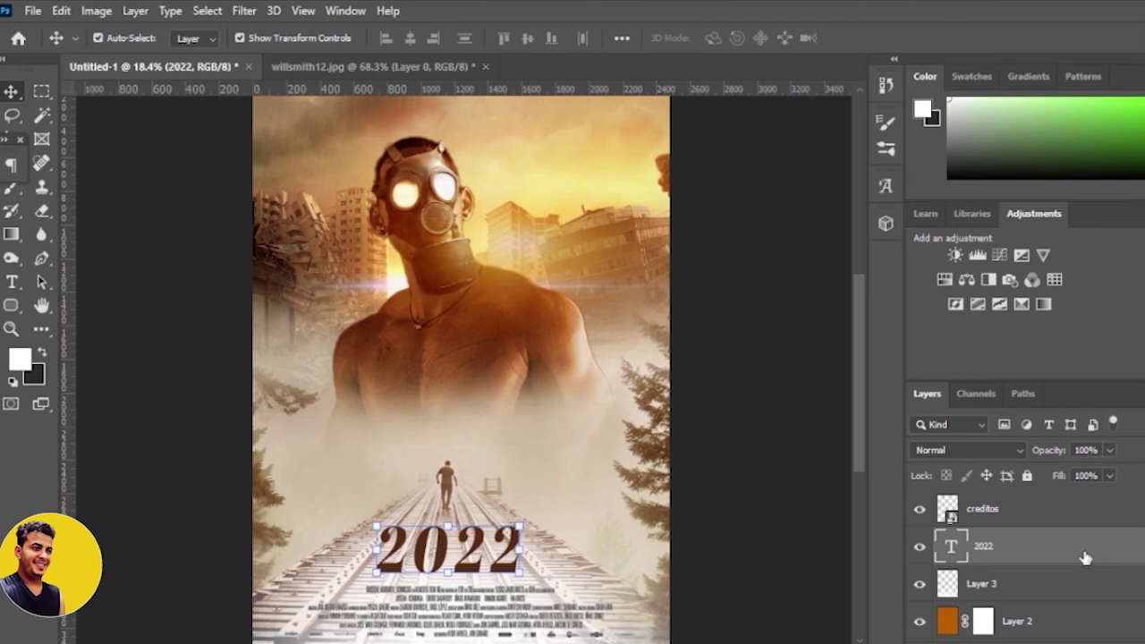
pyautogui.hotkey('shift', 'Up')
pyautogui.hotkey('shift', 'Up')
pyautogui.click(677, 327)
pyautogui.hotkey('ctrl', '0')
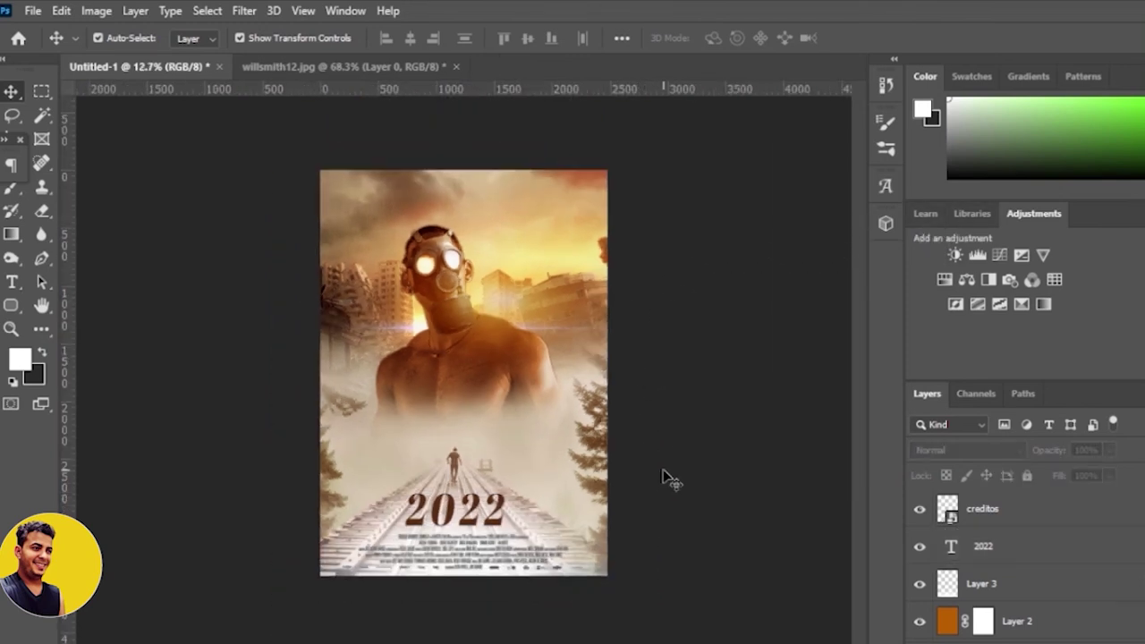
# Step: Select every layer above Background and group them into Group 2
pyautogui.click(1074, 515)
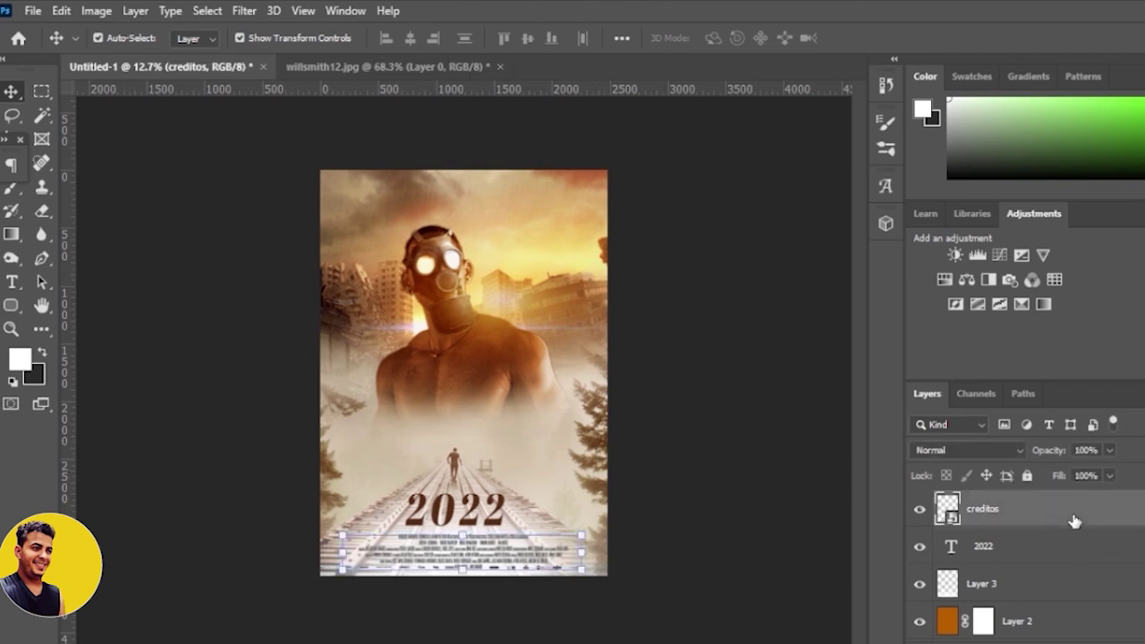
pyautogui.scroll(-2, 1076, 528)
pyautogui.scroll(-2, 1080, 541)
pyautogui.scroll(-1, 1080, 541)
pyautogui.scroll(-2, 1081, 543)
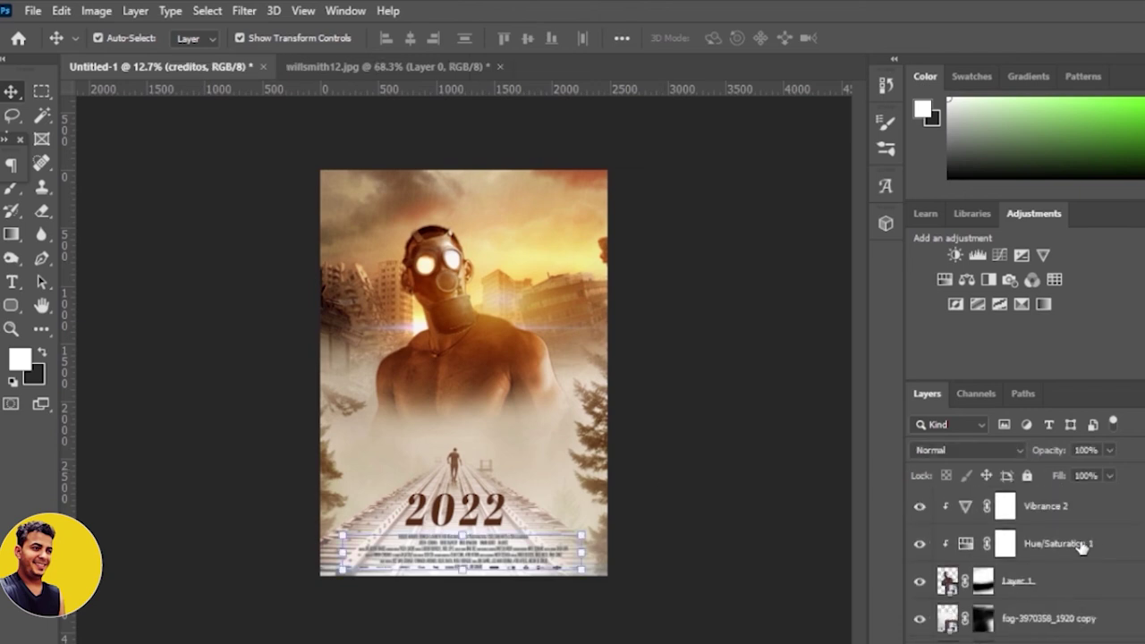
pyautogui.scroll(-1, 1081, 545)
pyautogui.scroll(-1, 1082, 548)
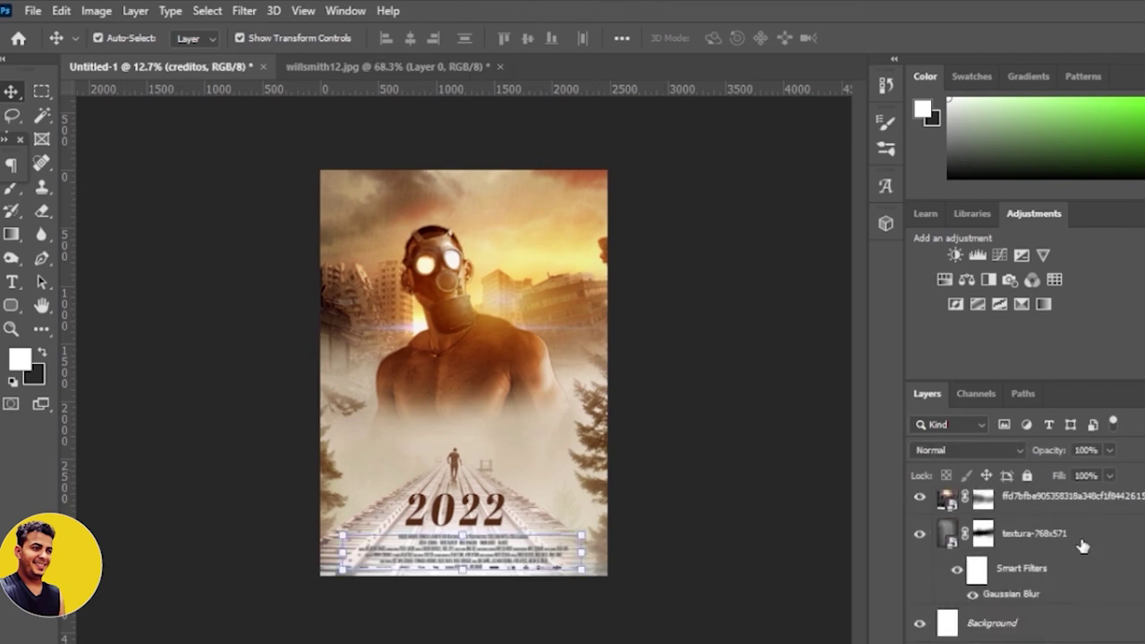
pyautogui.click(1083, 542)
pyautogui.hotkey('ctrl', 'g')
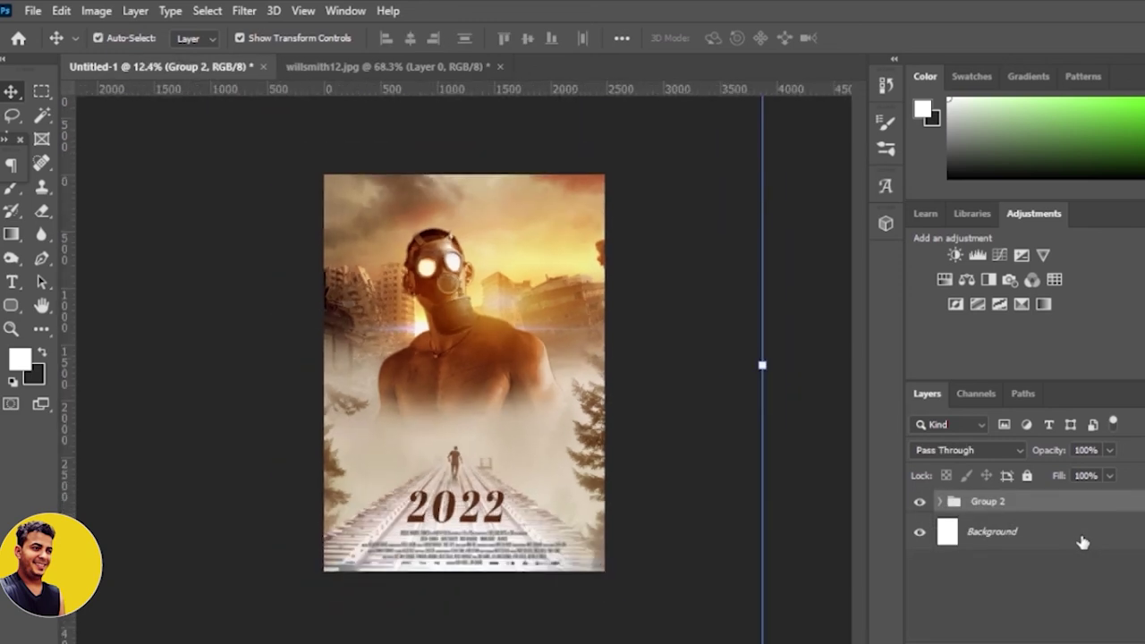
pyautogui.hotkey('ctrl', 'j')
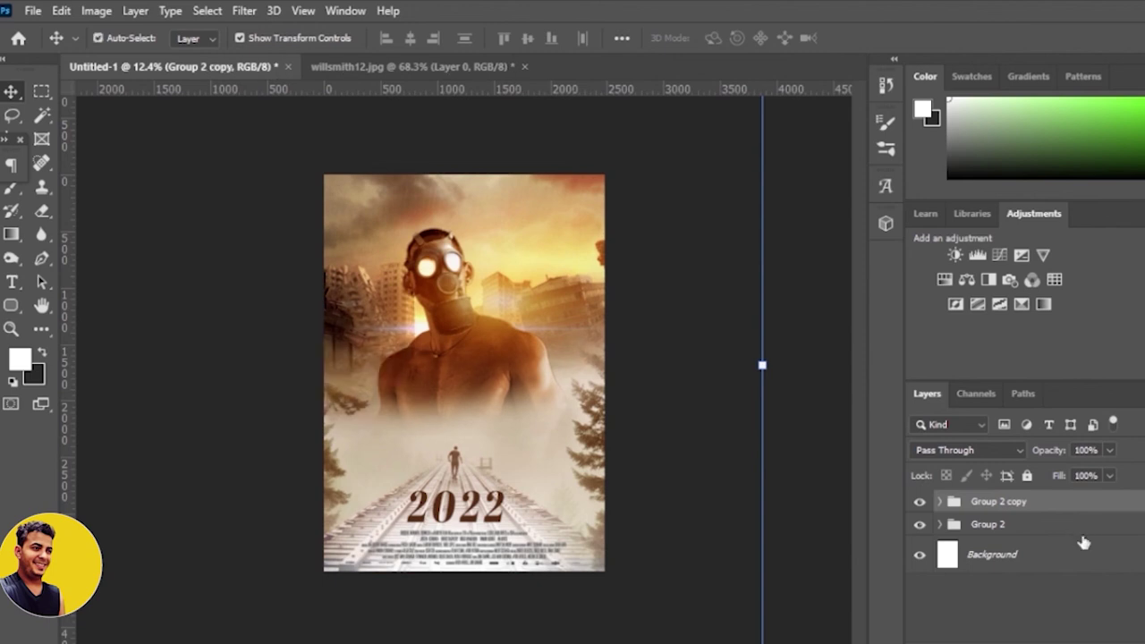
pyautogui.hotkey('ctrl', 'z')
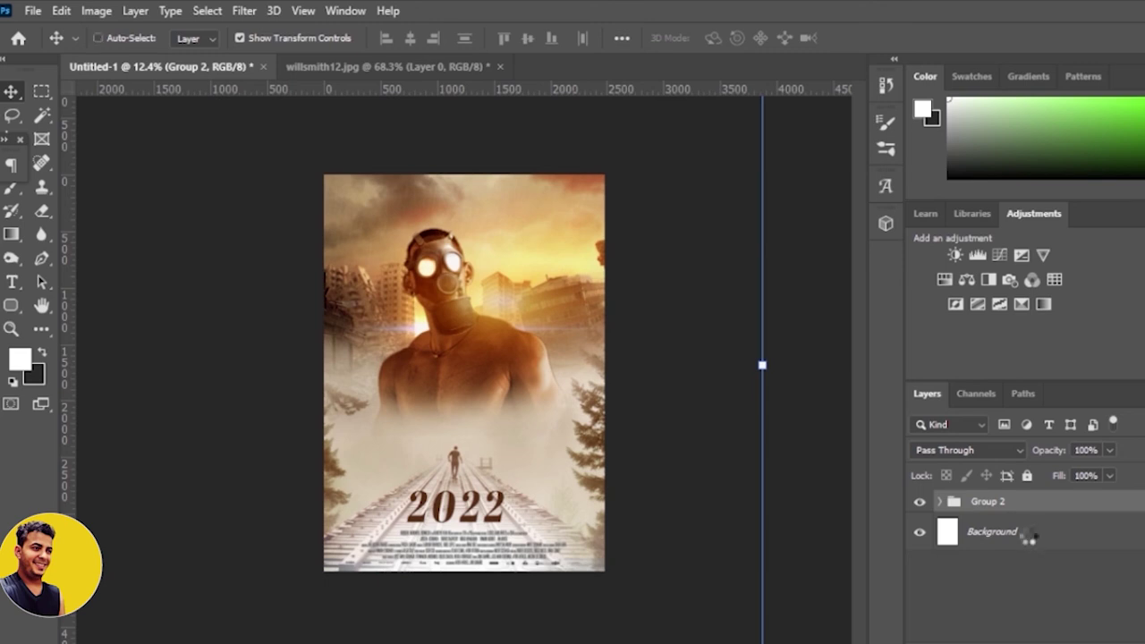
# Step: Stamp a merged copy of the whole poster and toggle its visibility to compare
pyautogui.hotkey('ctrl', 'alt', 'e')
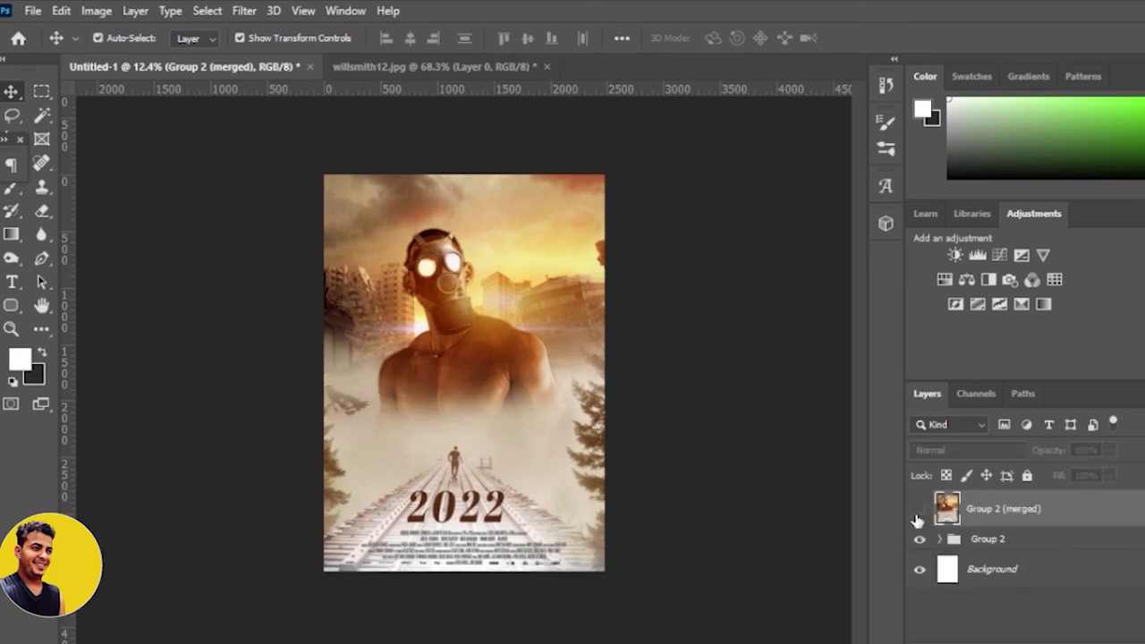
pyautogui.click(1018, 542)
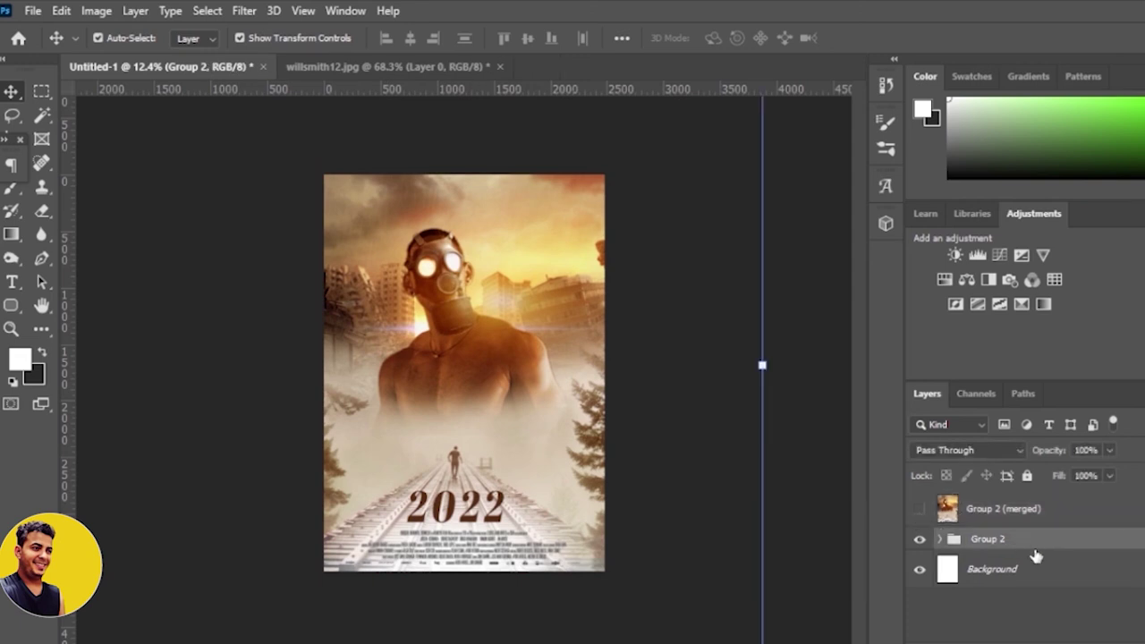
pyautogui.hotkey('ctrl', '+')
pyautogui.hotkey('ctrl', '-')
pyautogui.hotkey('ctrl', '-')
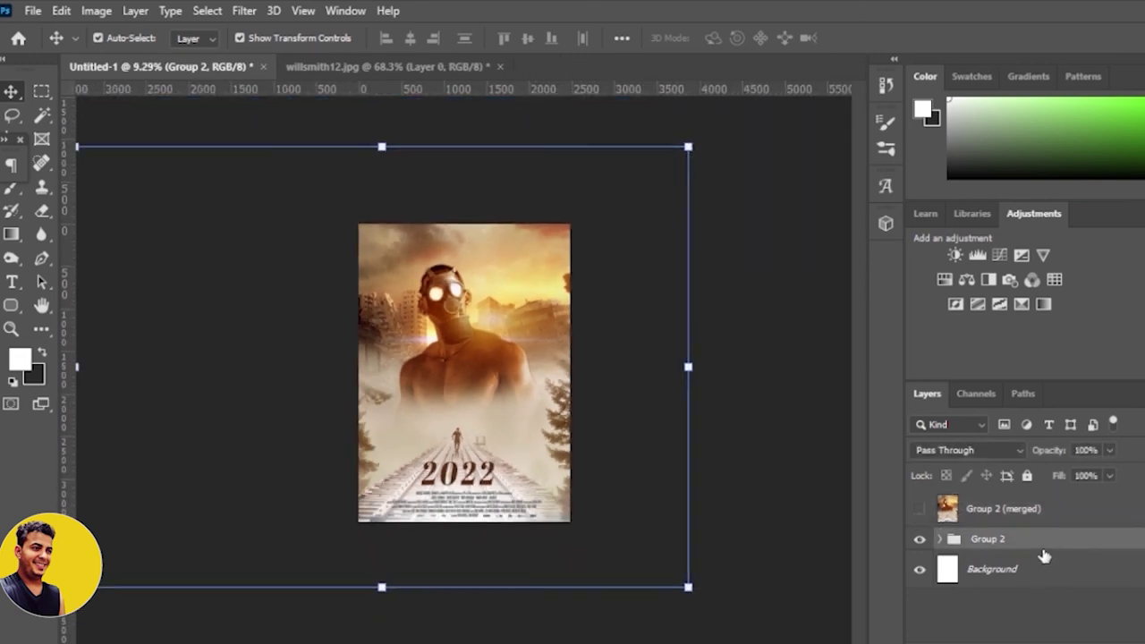
pyautogui.hotkey('ctrl', '+')
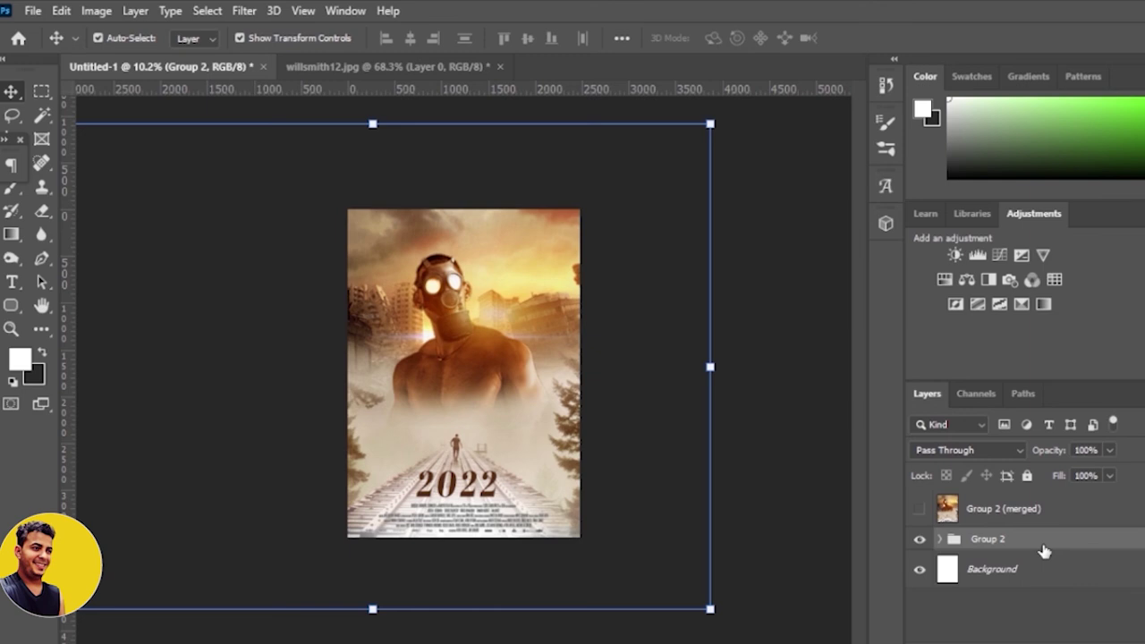
pyautogui.click(920, 509)
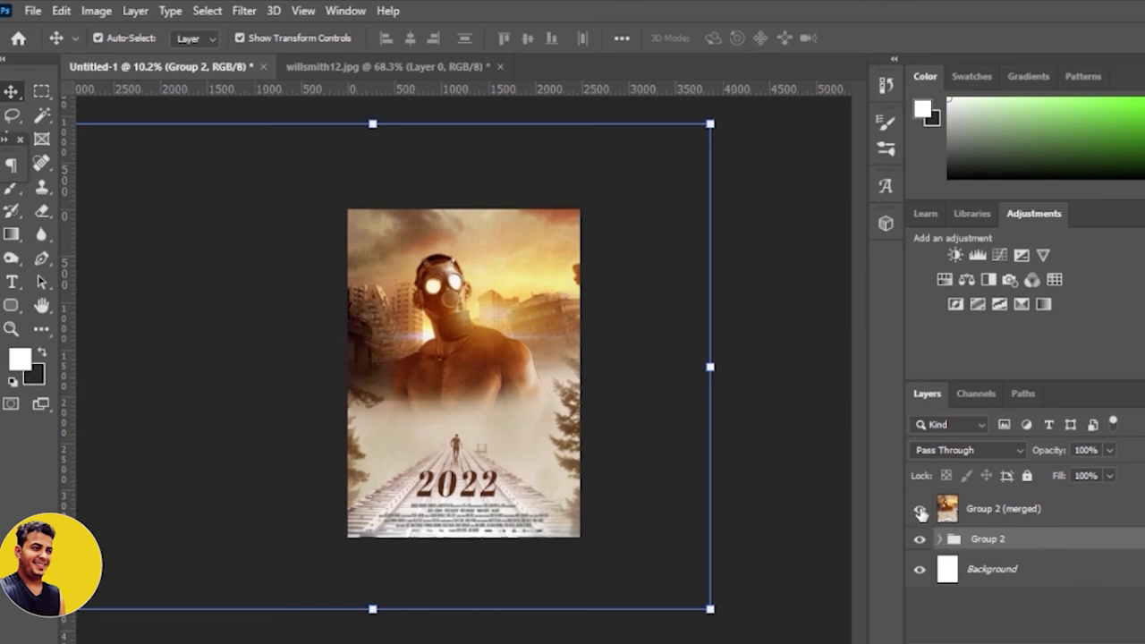
pyautogui.click(920, 509)
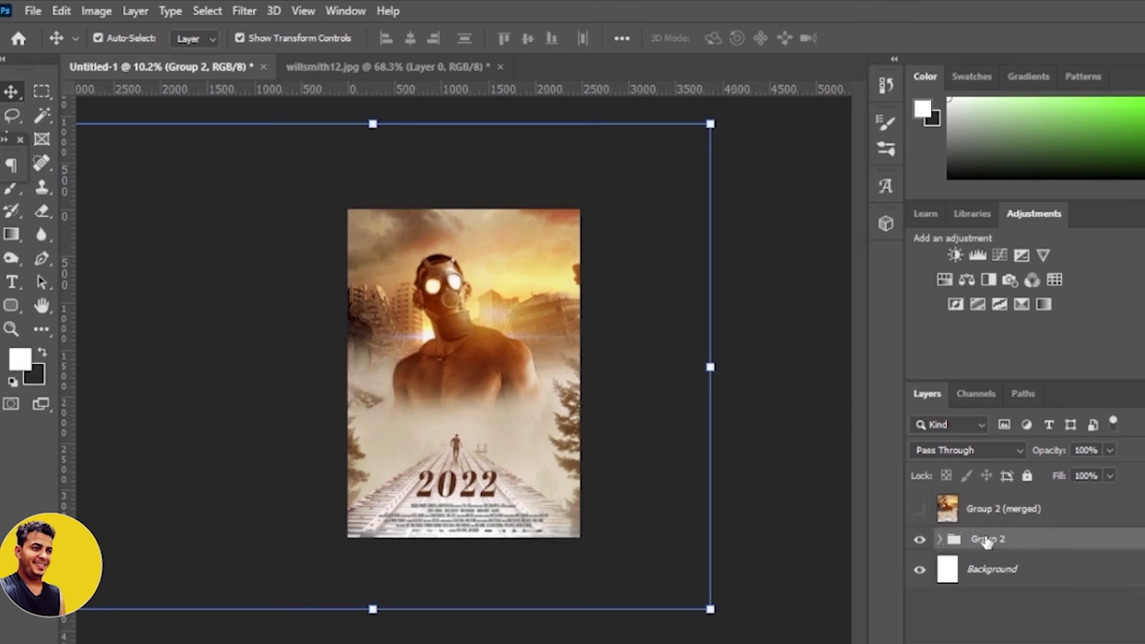
# Step: Stamp the layers up to the orange Soft Light layer into Layer 4 and move it to the top
pyautogui.click(942, 540)
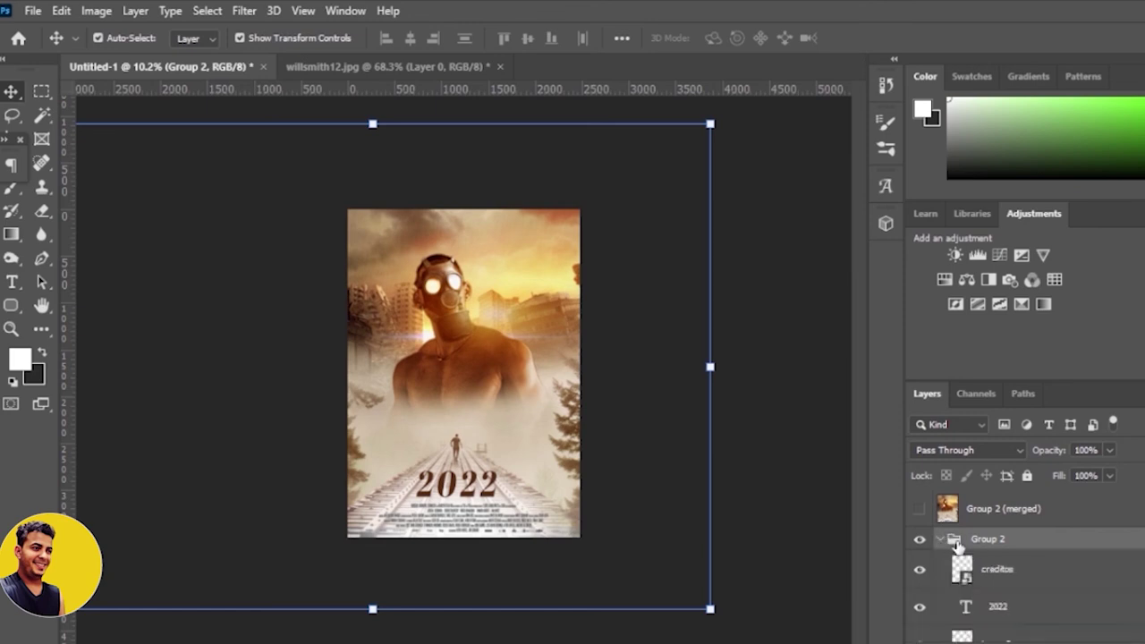
pyautogui.scroll(-3, 1072, 571)
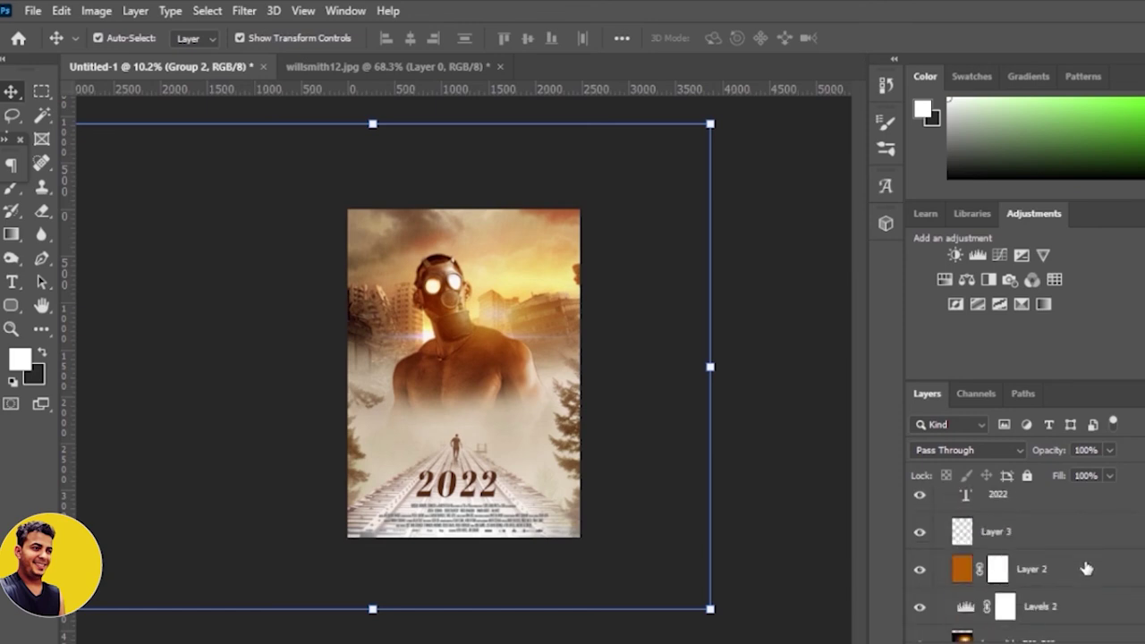
pyautogui.click(1087, 569)
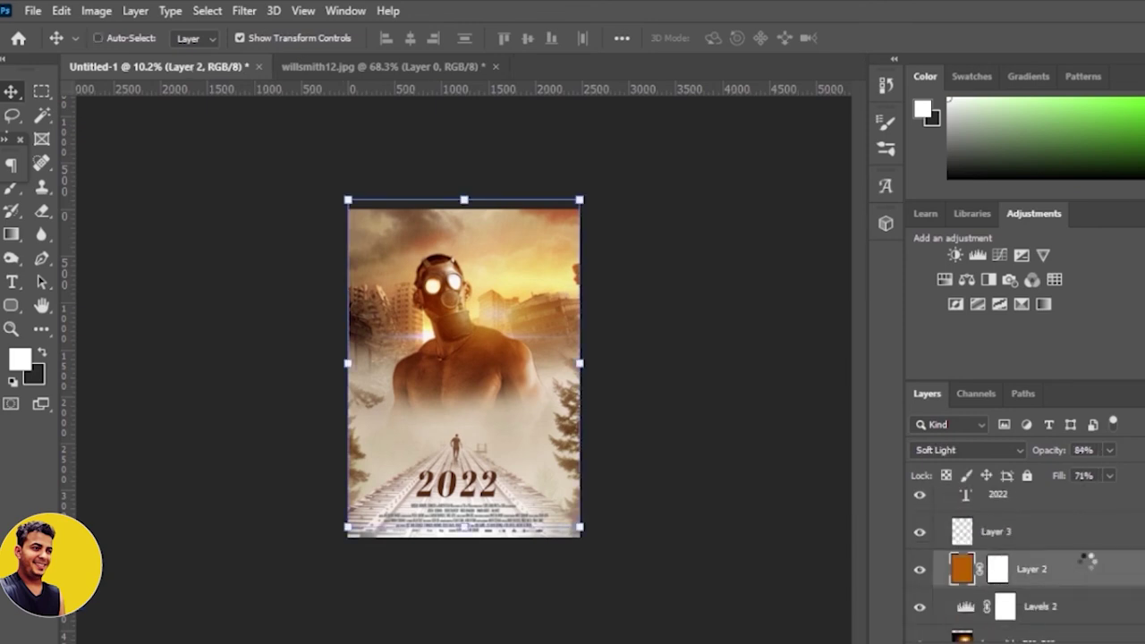
pyautogui.hotkey('ctrl', 'shift', 'alt', 'e')
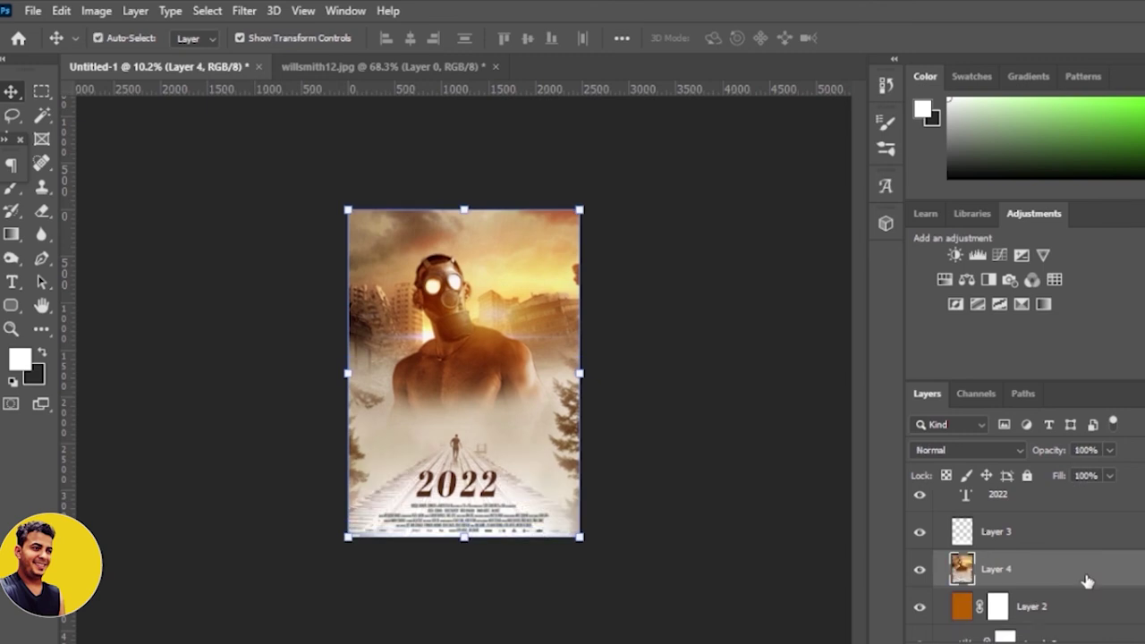
pyautogui.moveTo(1086, 582); pyautogui.dragTo(1071, 506)
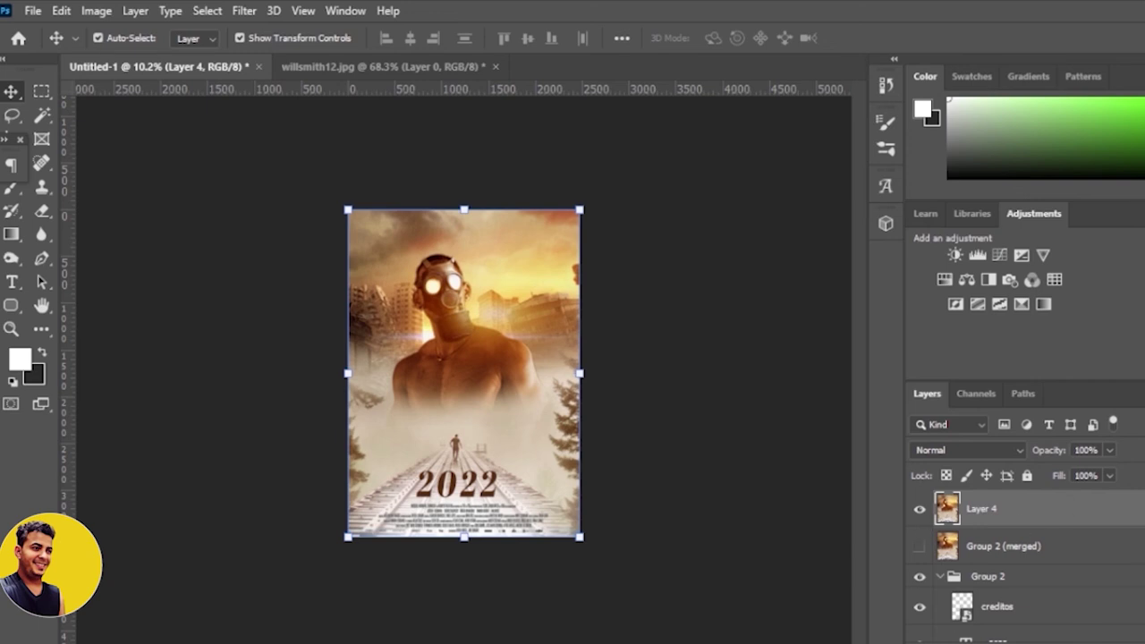
# Step: Open the Camera Raw Filter on Layer 4 and set Temperature +13, Tint -7, Exposure +0.05
pyautogui.click(249, 11)
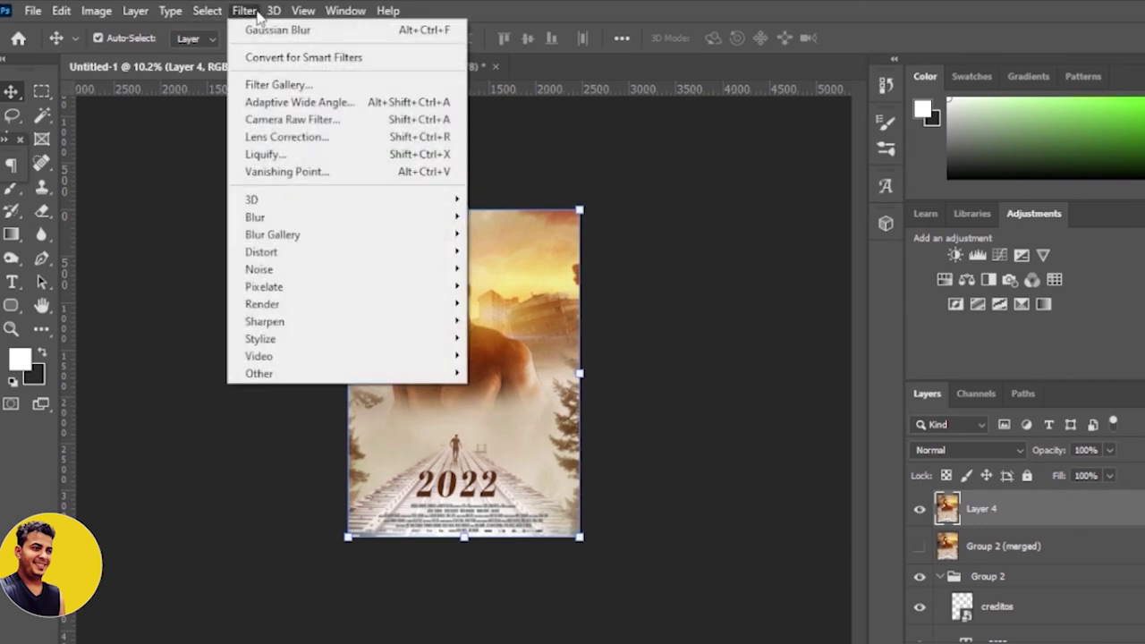
pyautogui.click(330, 120)
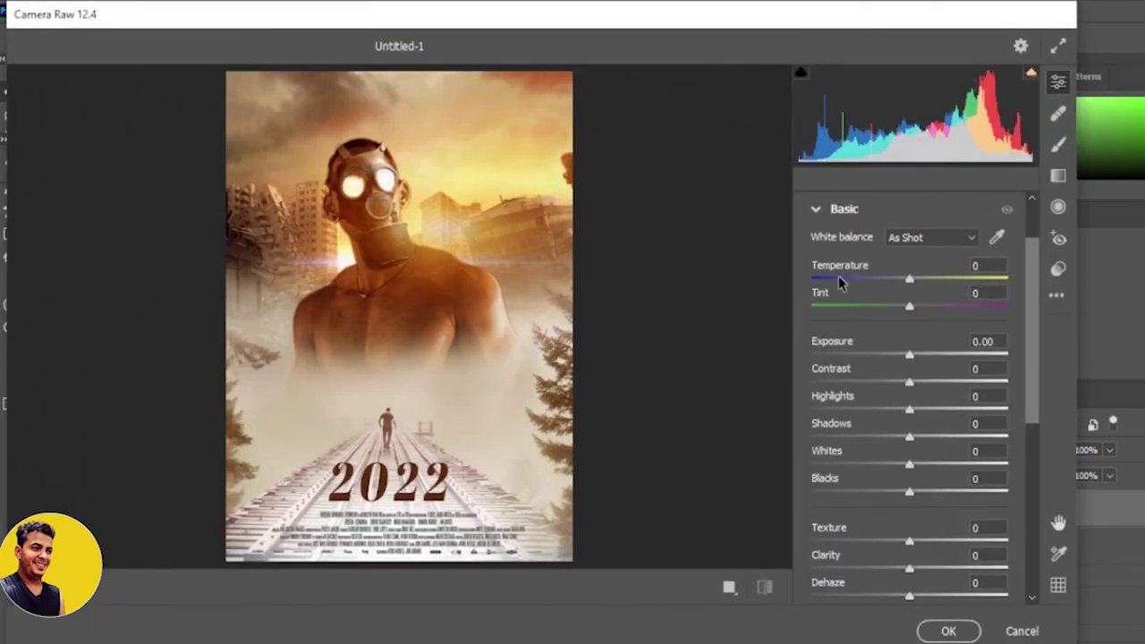
pyautogui.click(921, 279)
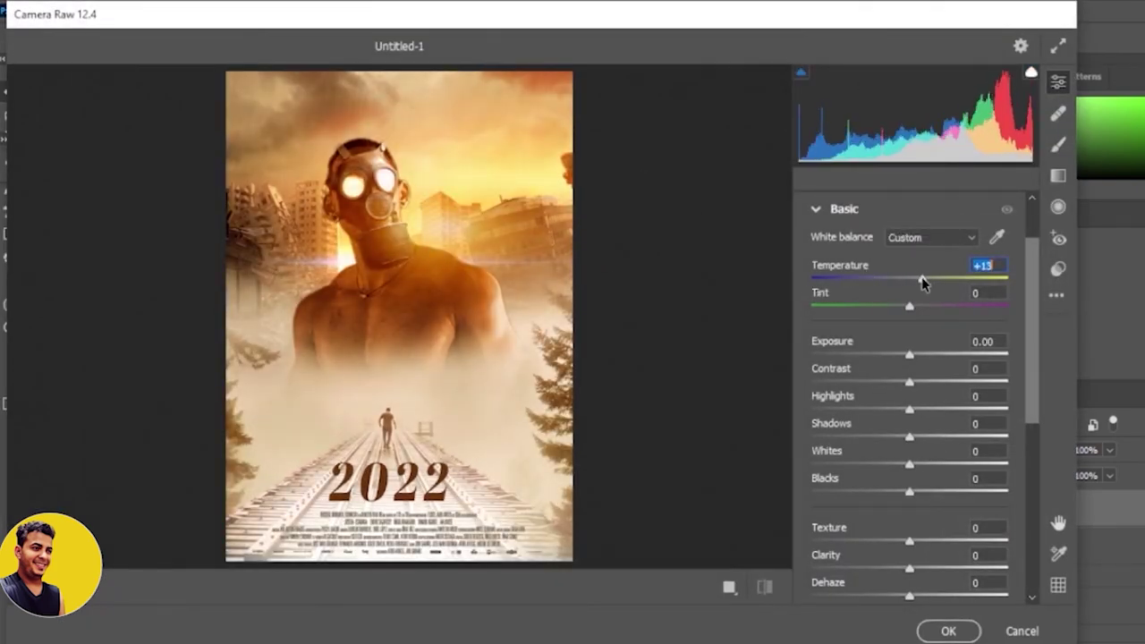
pyautogui.moveTo(909, 307)
pyautogui.mouseDown()
pyautogui.moveTo(923, 310)
pyautogui.moveTo(900, 313)
pyautogui.mouseUp()
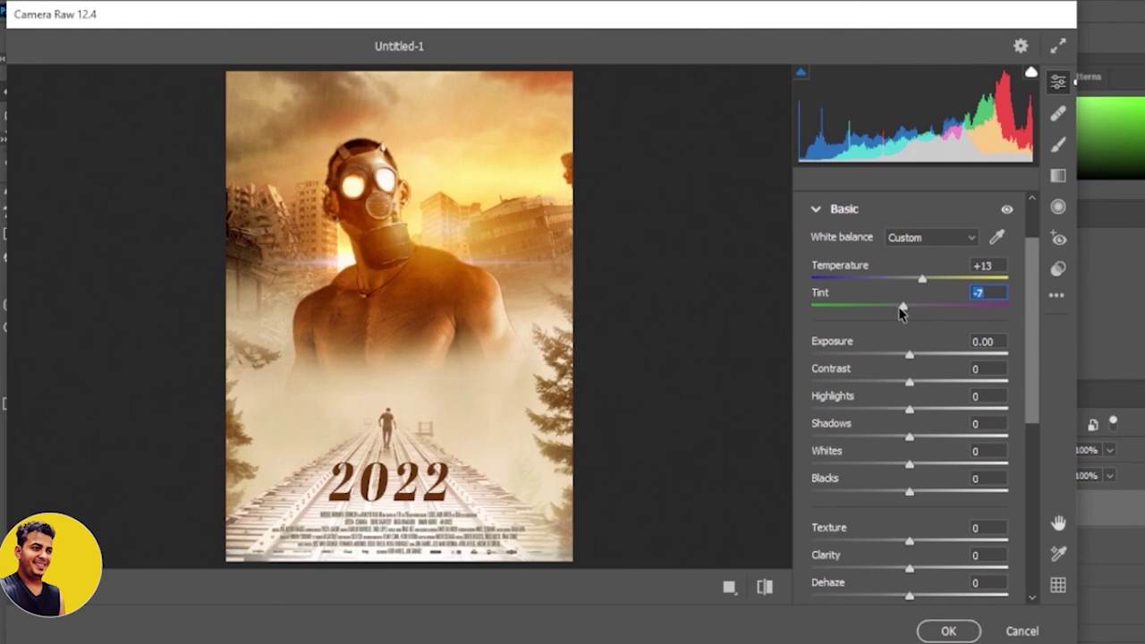
pyautogui.moveTo(907, 359)
pyautogui.mouseDown()
pyautogui.moveTo(938, 386)
pyautogui.moveTo(832, 386)
pyautogui.moveTo(898, 385)
pyautogui.moveTo(877, 387)
pyautogui.moveTo(923, 412)
pyautogui.moveTo(889, 409)
pyautogui.moveTo(943, 406)
pyautogui.moveTo(914, 410)
pyautogui.moveTo(954, 439)
pyautogui.moveTo(926, 440)
pyautogui.mouseUp()
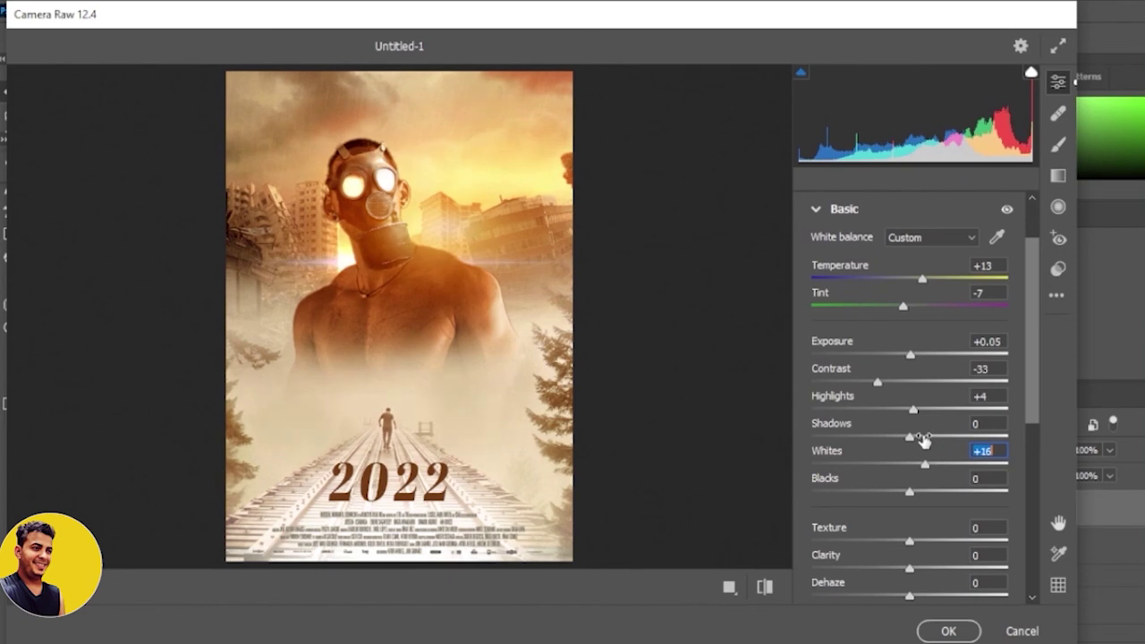
# Step: Scroll down the Camera Raw panels, expanding the Color Mixer and the grain and vignetting settings
pyautogui.scroll(-1, 936, 463)
pyautogui.scroll(-2, 944, 495)
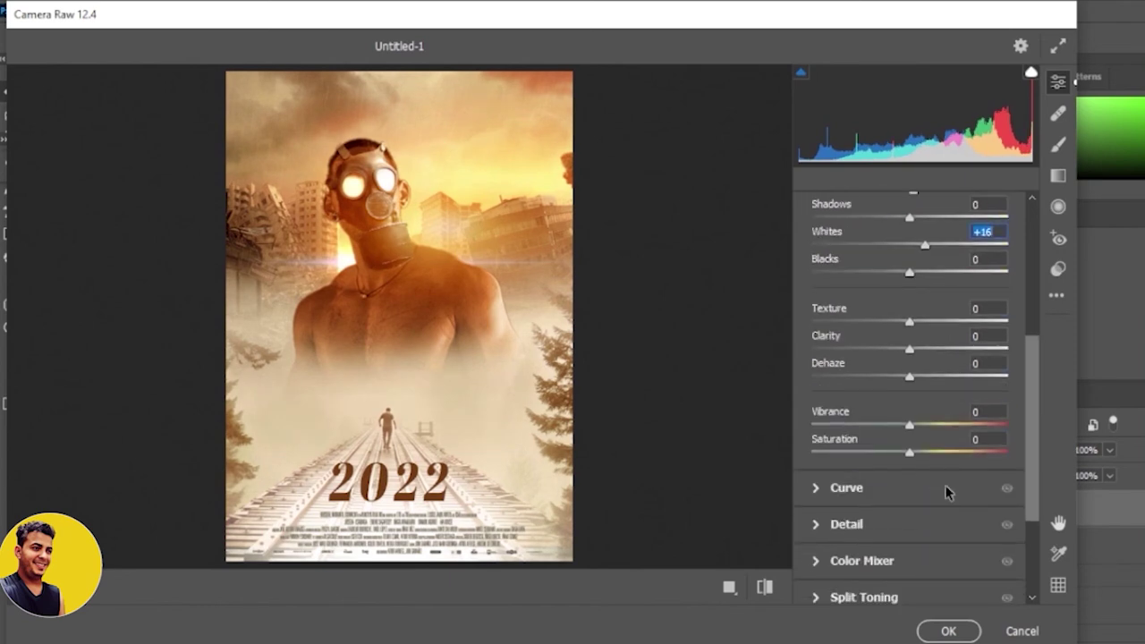
pyautogui.scroll(-1, 949, 493)
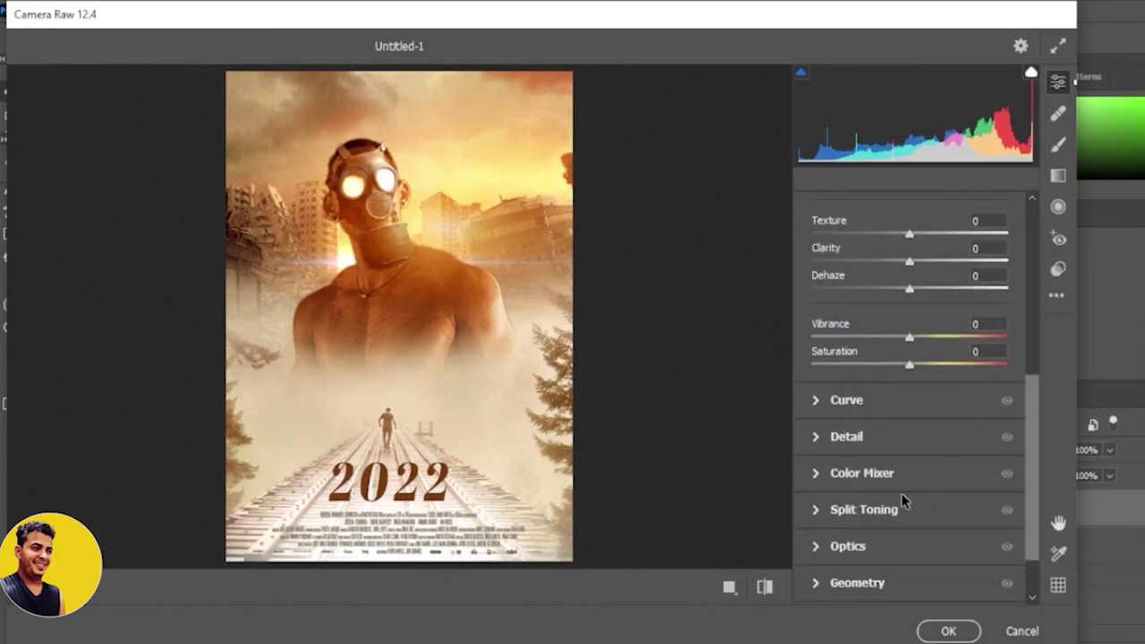
pyautogui.click(817, 473)
pyautogui.scroll(-2, 912, 420)
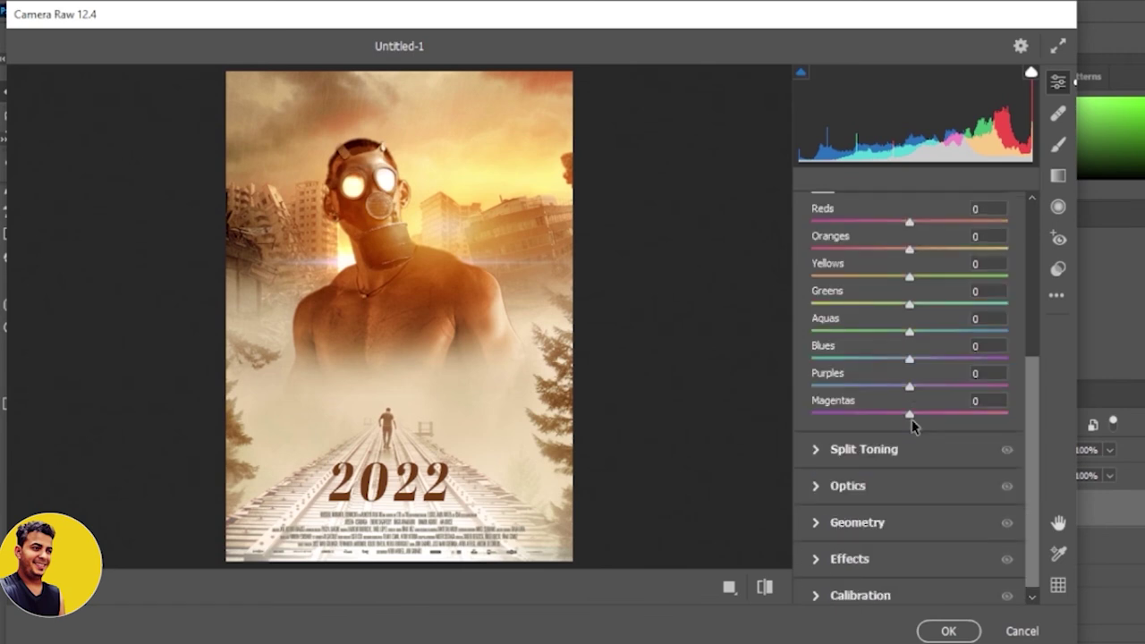
pyautogui.click(824, 552)
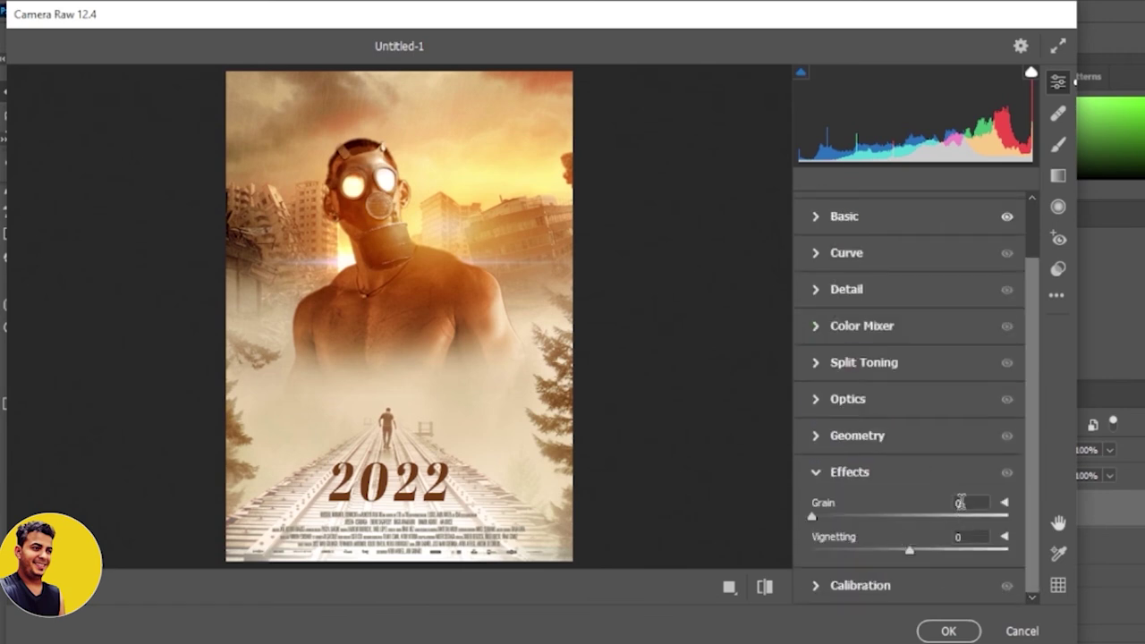
# Step: Darken the poster edges with Vignetting -61, then revisit the Color Mixer hue settings
pyautogui.scroll(1, 951, 543)
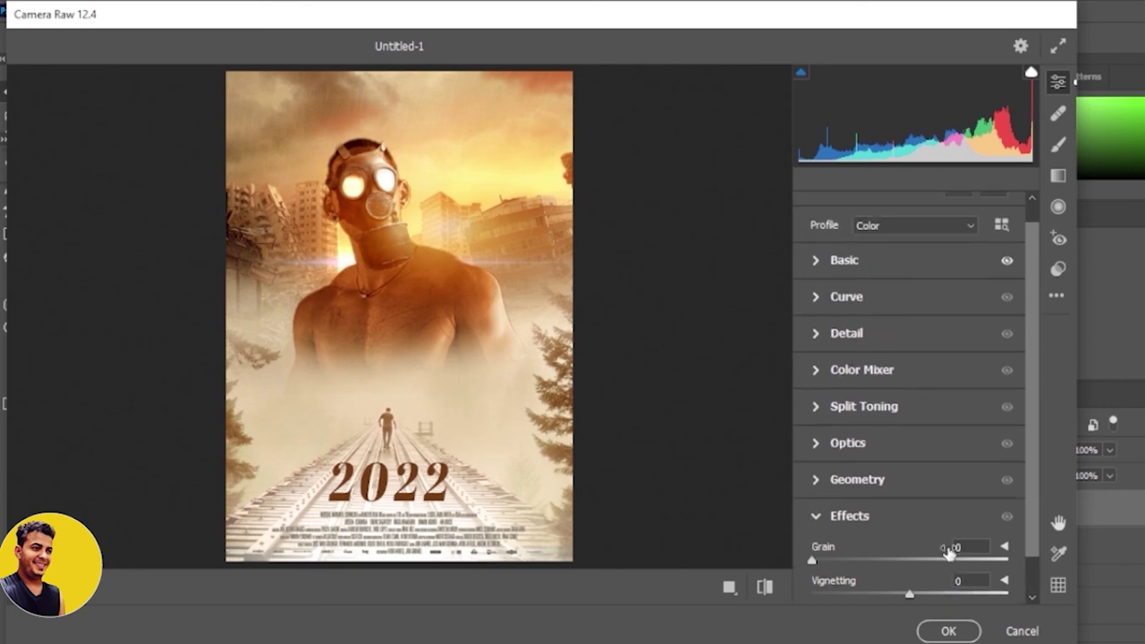
pyautogui.moveTo(911, 594)
pyautogui.mouseDown()
pyautogui.moveTo(932, 601)
pyautogui.moveTo(849, 599)
pyautogui.mouseUp()
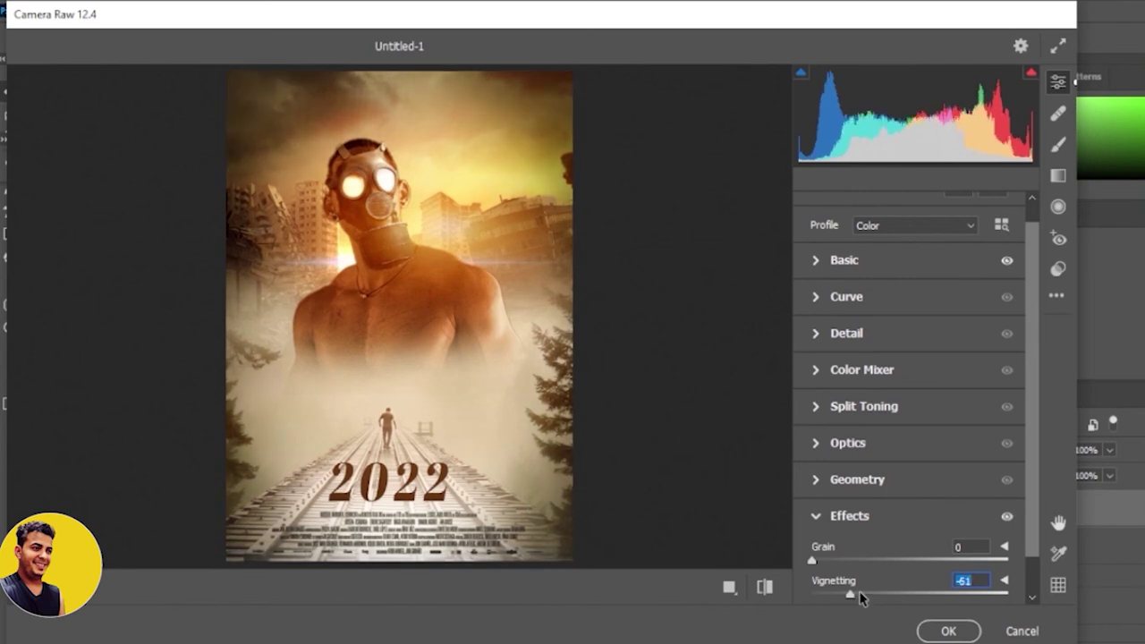
pyautogui.scroll(-1, 916, 519)
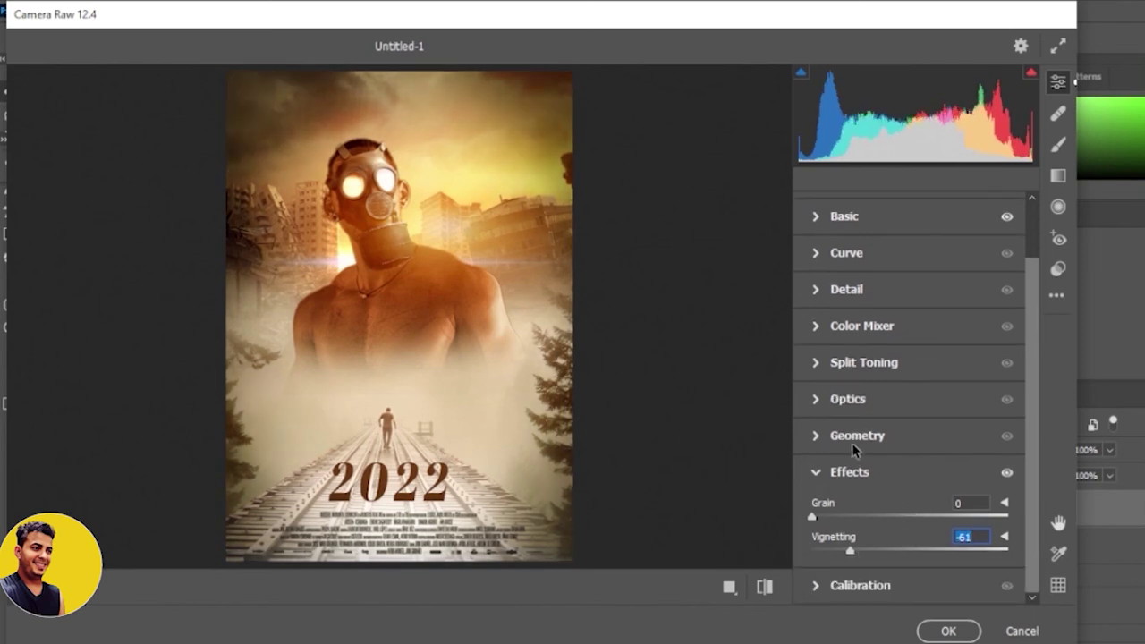
pyautogui.click(817, 327)
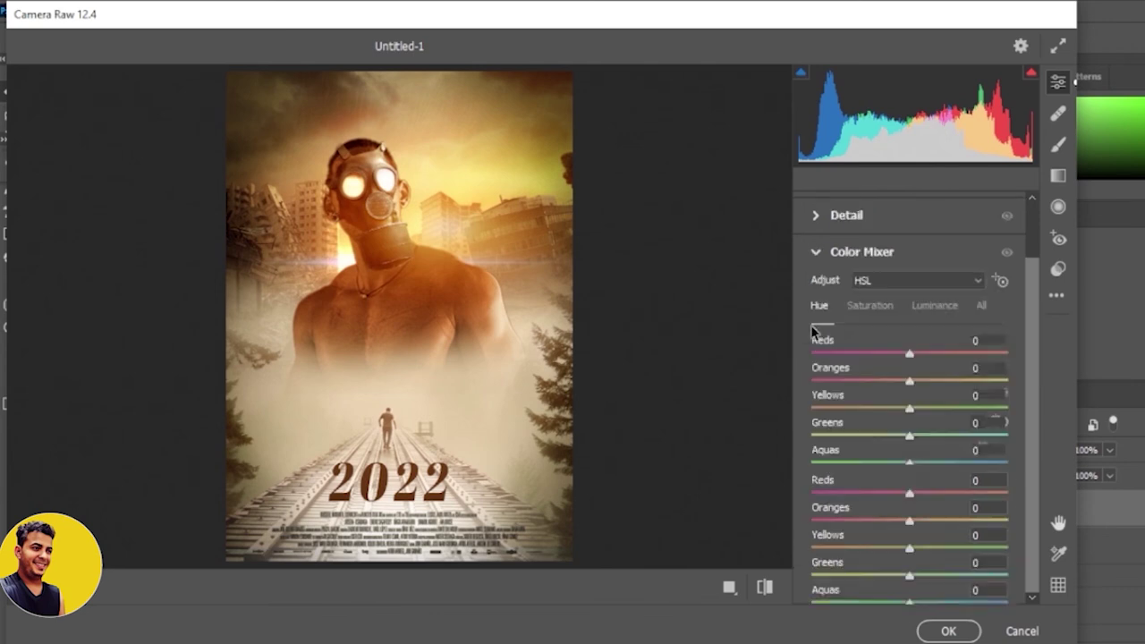
# Step: Review the Basic, Calibration and Geometry sections of the Camera Raw panel
pyautogui.scroll(2, 883, 346)
pyautogui.scroll(1, 883, 346)
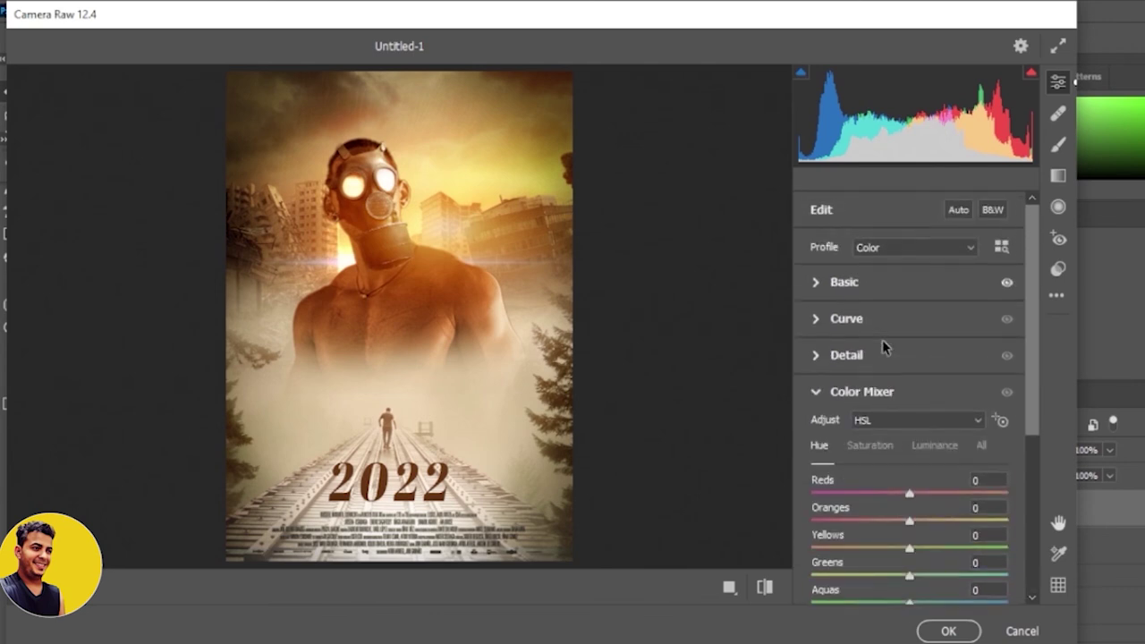
pyautogui.click(816, 285)
pyautogui.scroll(-1, 912, 395)
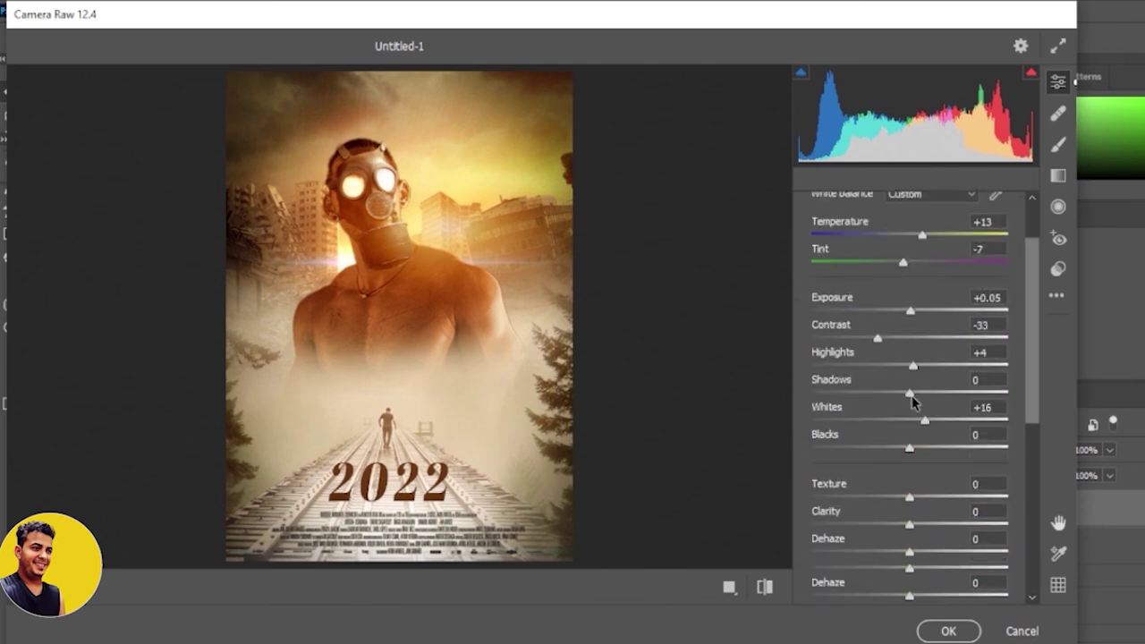
pyautogui.scroll(-3, 912, 396)
pyautogui.scroll(-1, 914, 407)
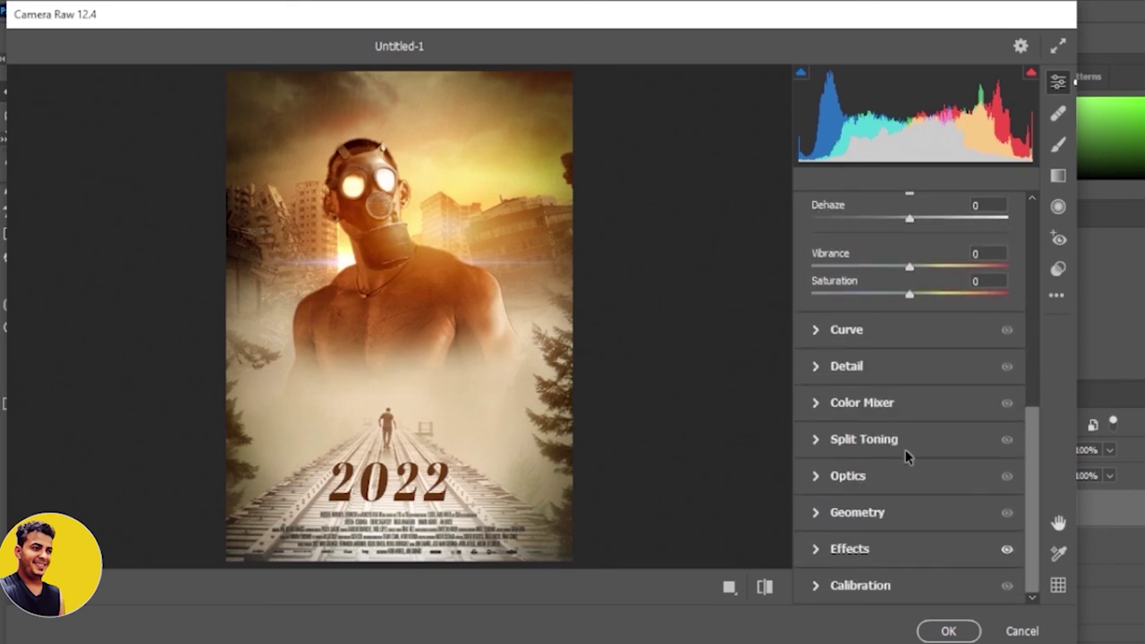
pyautogui.click(816, 587)
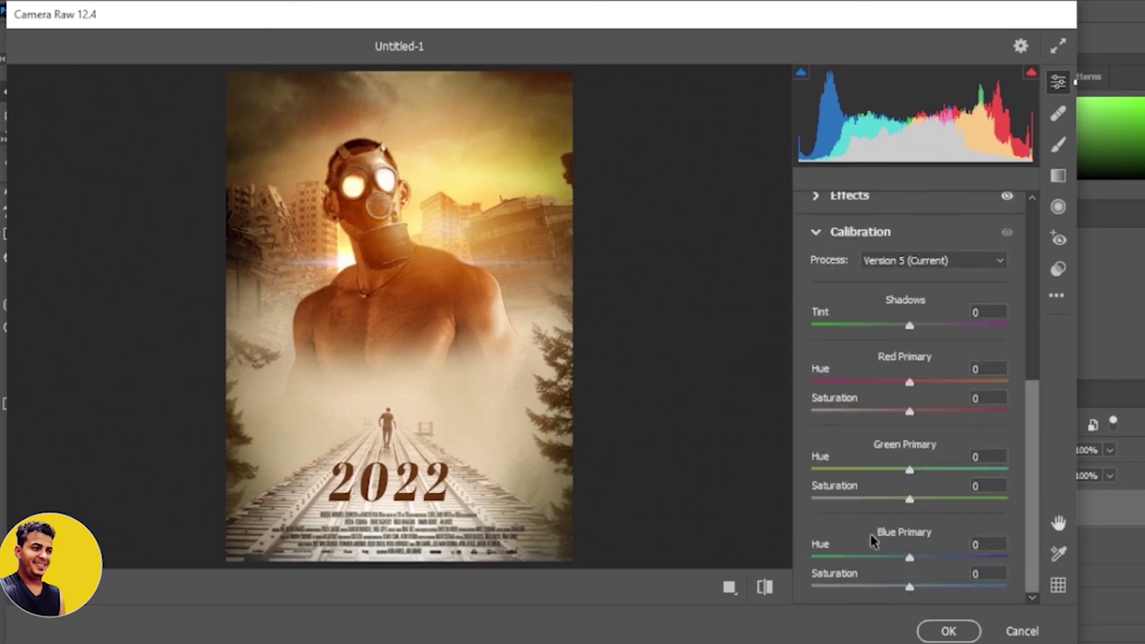
pyautogui.scroll(1, 960, 488)
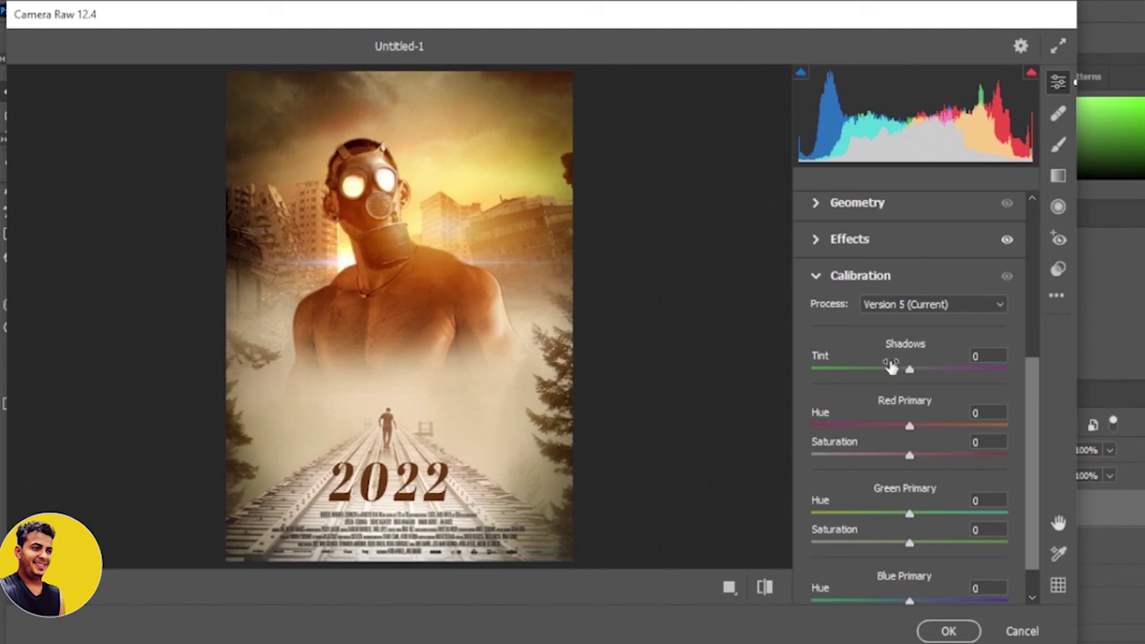
pyautogui.click(822, 213)
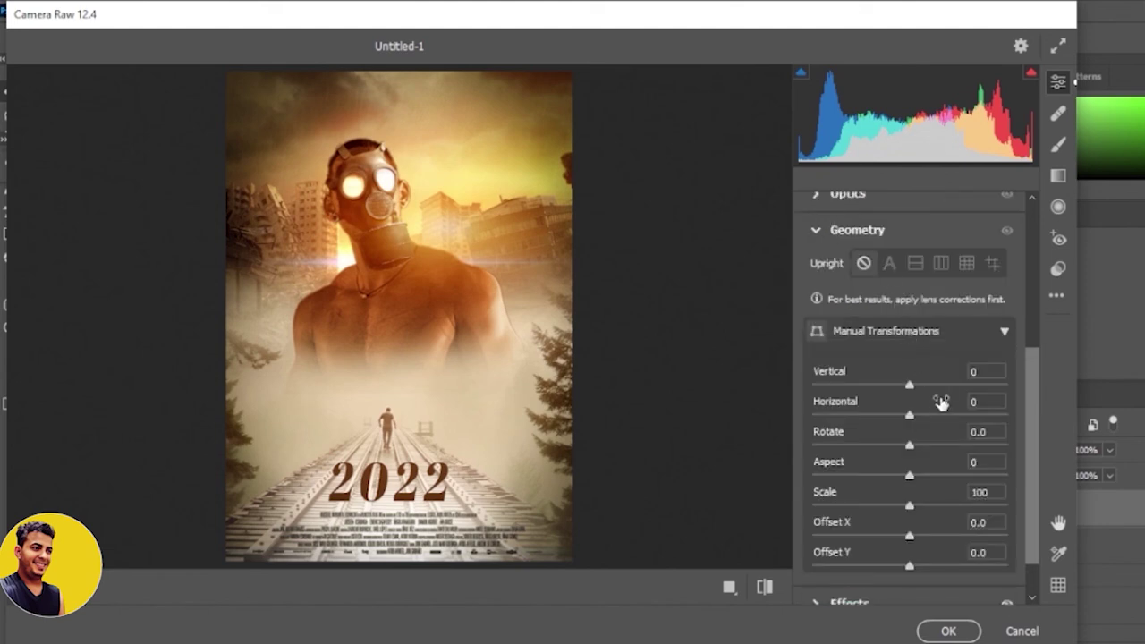
# Step: Apply the finished Camera Raw grade to Layer 4 with OK
pyautogui.scroll(2, 941, 402)
pyautogui.scroll(3, 941, 403)
pyautogui.scroll(1, 941, 402)
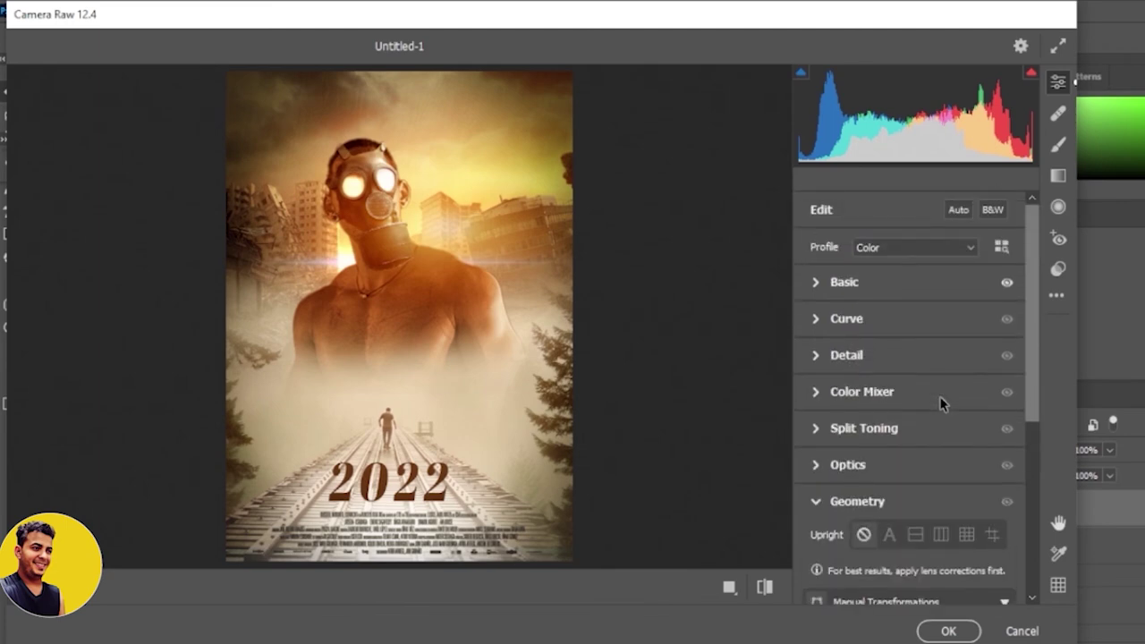
pyautogui.click(930, 632)
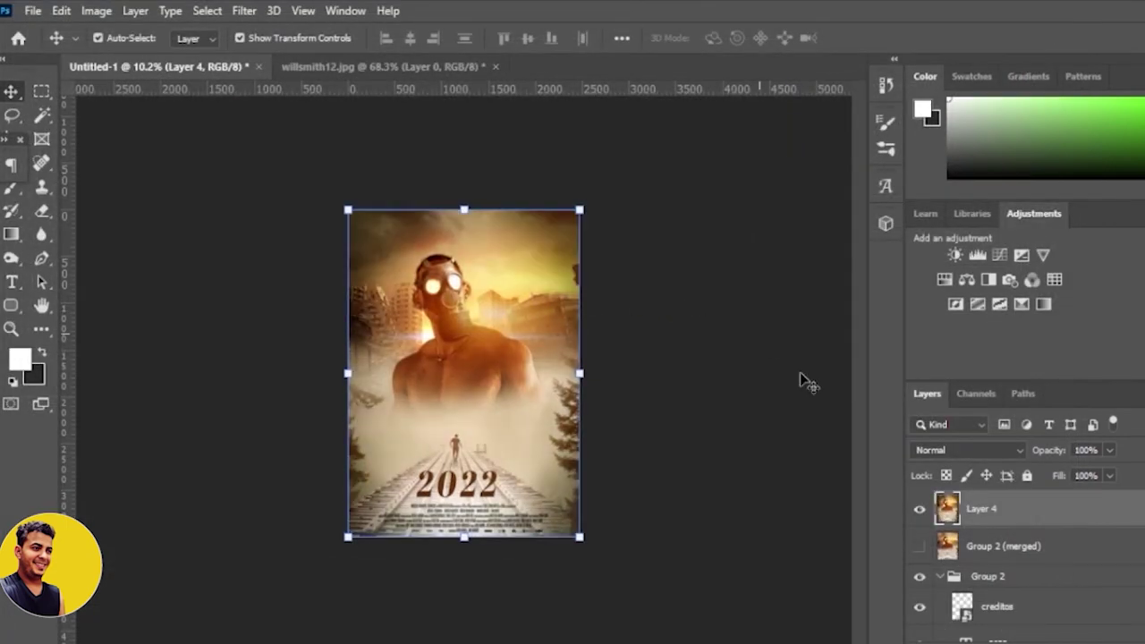
pyautogui.click(919, 510)
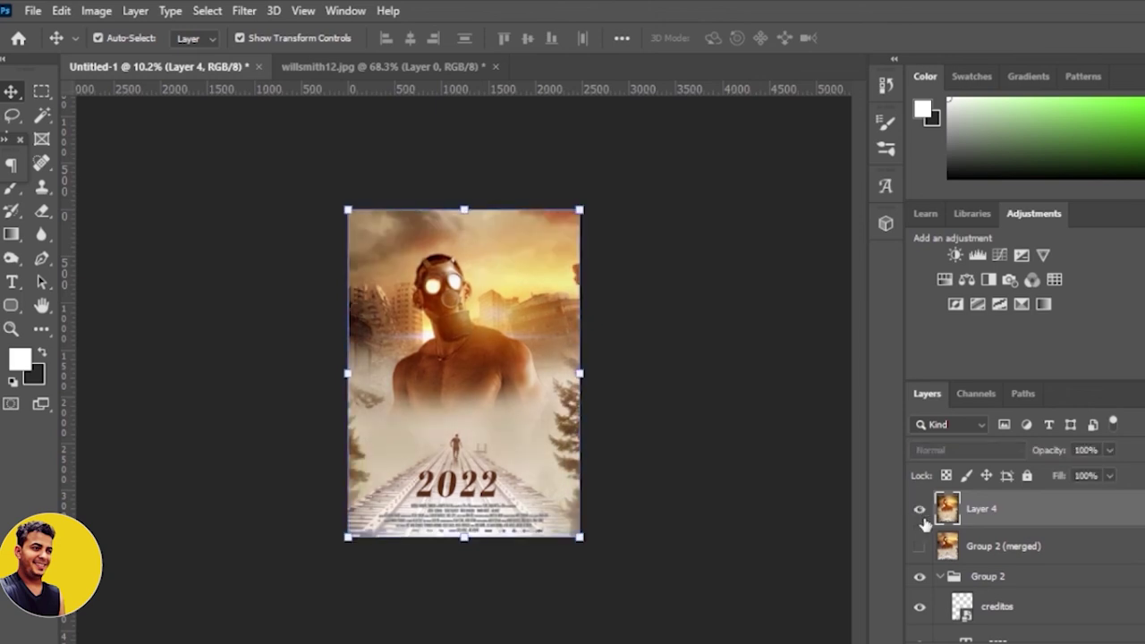
pyautogui.click(919, 509)
pyautogui.click(662, 327)
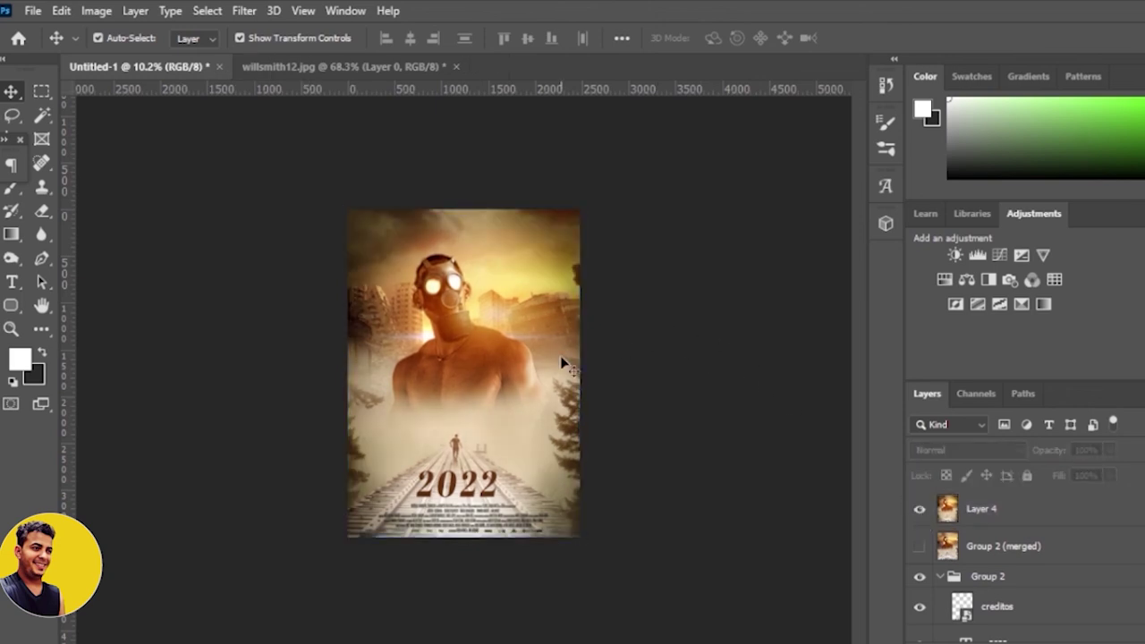
pyautogui.hotkey('ctrl', '+')
pyautogui.hotkey('ctrl', '+')
pyautogui.scroll(1, 559, 332)
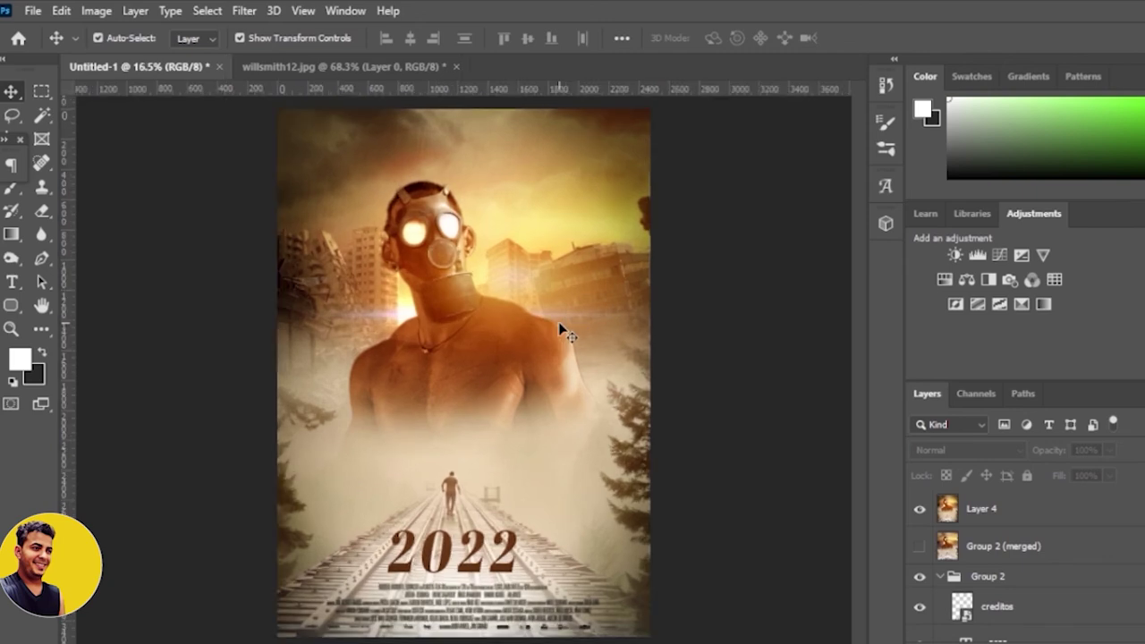
pyautogui.scroll(-6, 561, 325)
pyautogui.scroll(-1, 568, 330)
pyautogui.scroll(7, 537, 304)
pyautogui.scroll(1, 477, 273)
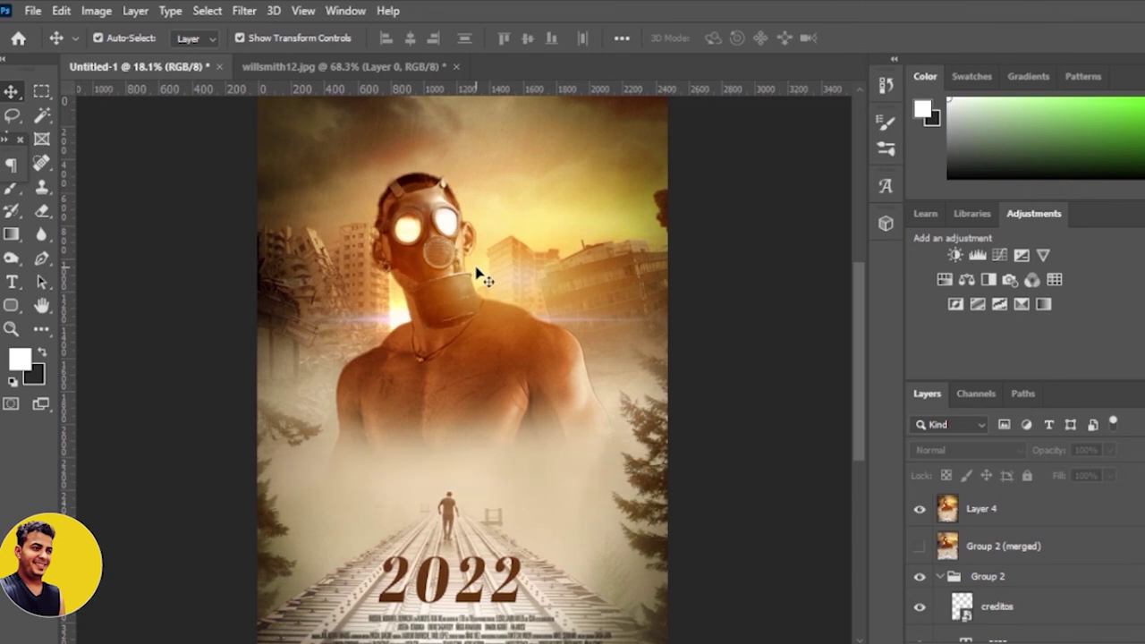
pyautogui.scroll(-2, 477, 273)
pyautogui.scroll(-2, 483, 282)
pyautogui.scroll(1, 492, 289)
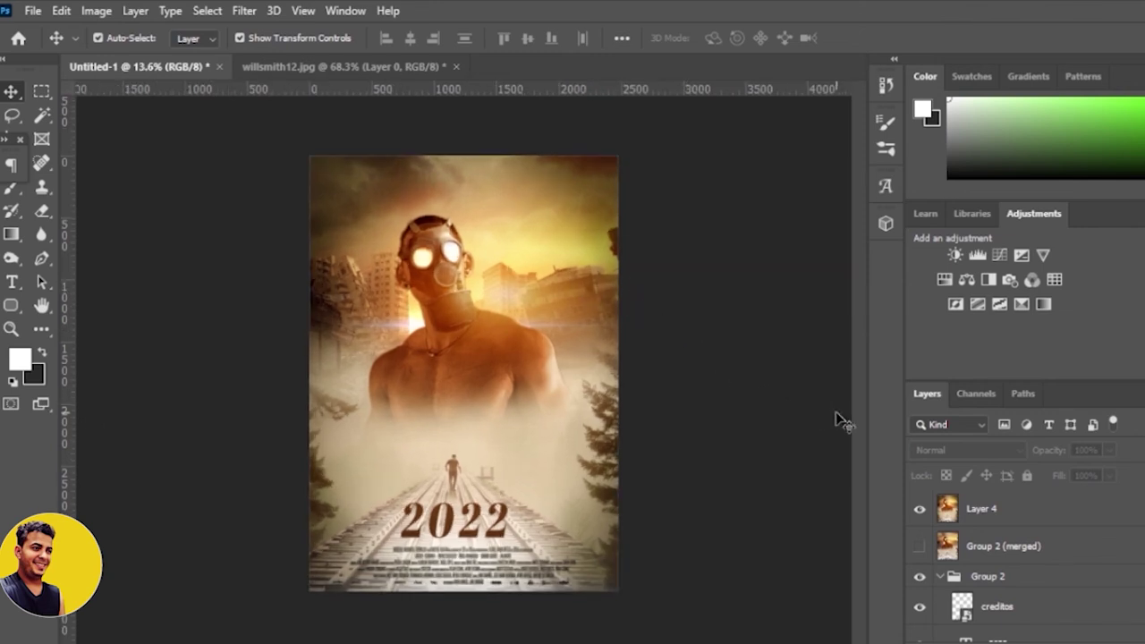
pyautogui.scroll(1, 454, 194)
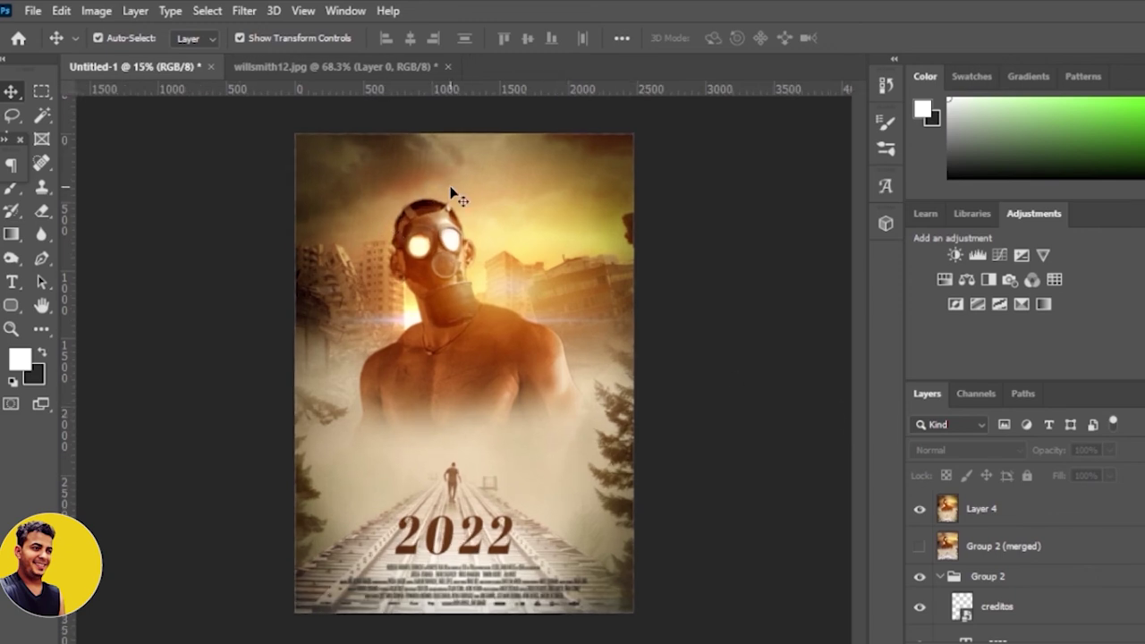
pyautogui.scroll(-2, 536, 223)
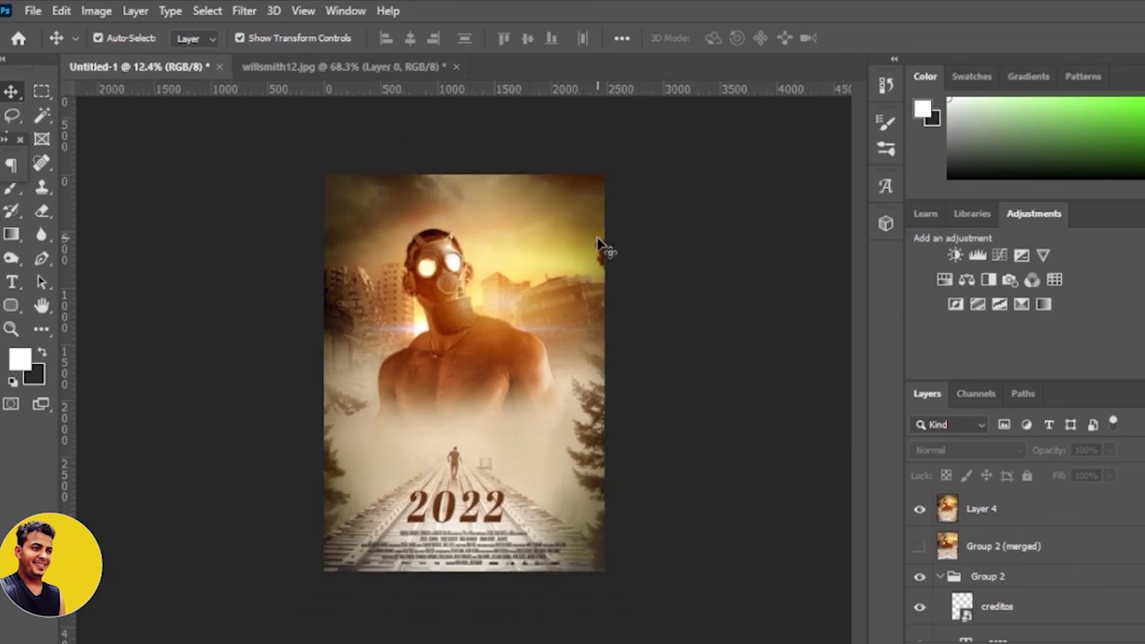